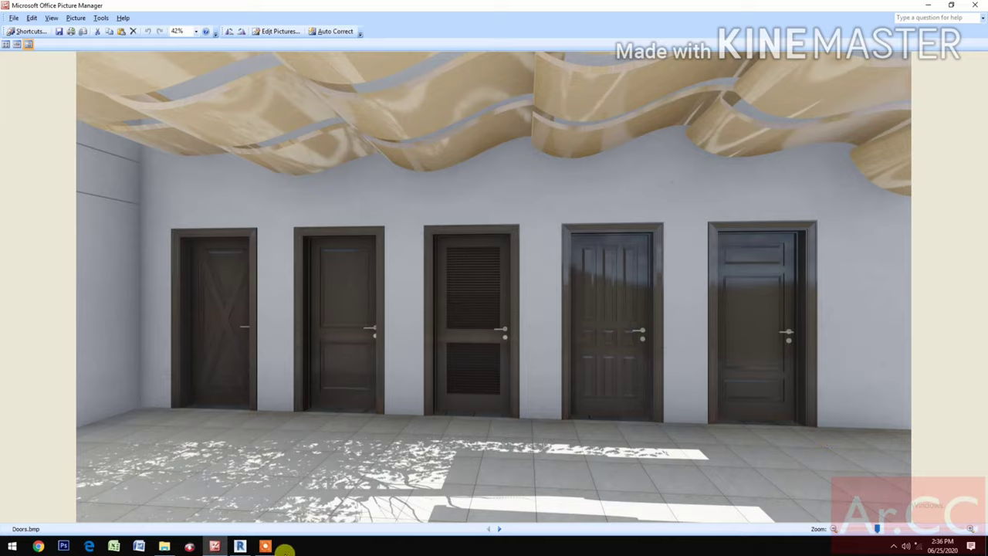
# Step: Switch to Revit and create a new family from the Metric Door.rft template
pyautogui.click(241, 546)
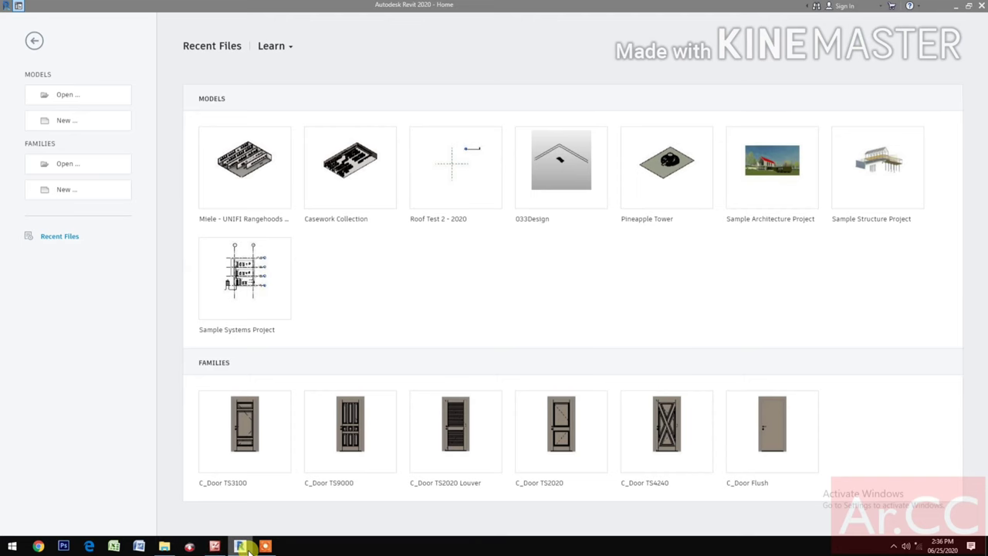
pyautogui.click(81, 197)
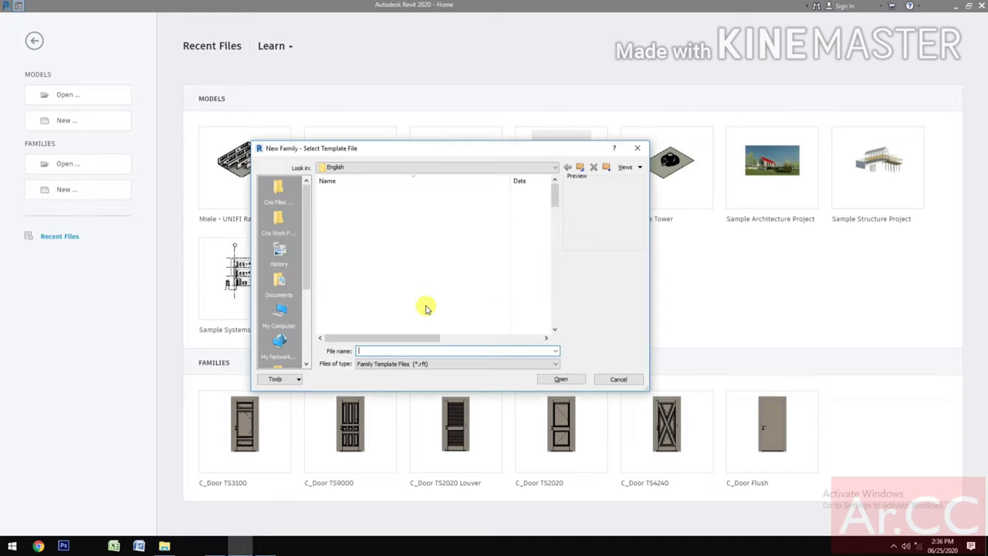
pyautogui.scroll(-10, 409, 316)
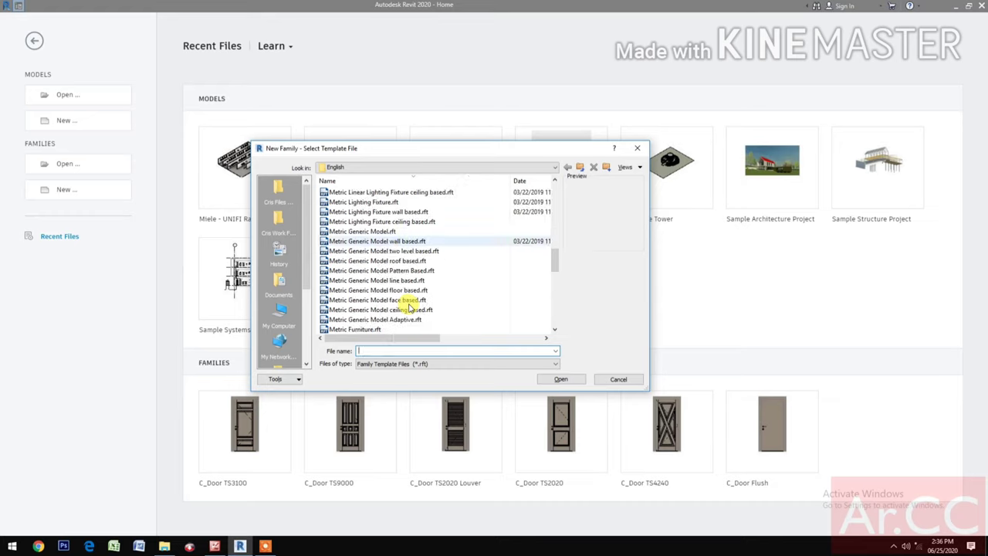
pyautogui.click(365, 310)
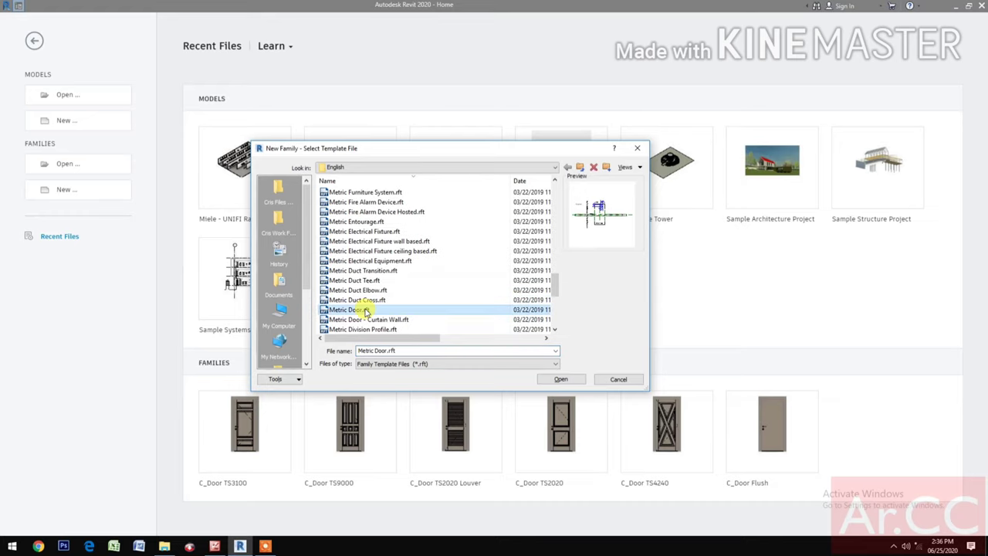
pyautogui.click(557, 379)
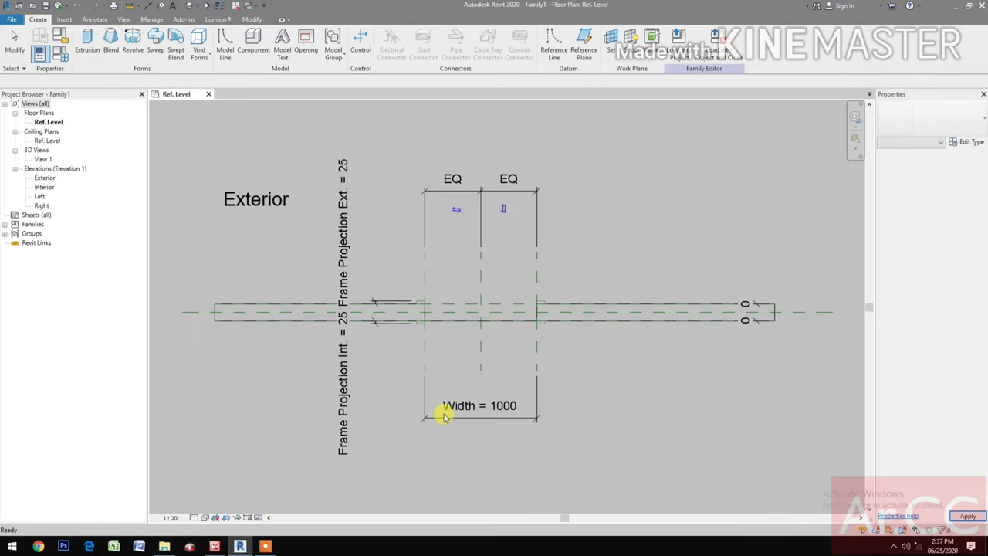
# Step: Set the reference level plan's view scale to 1:10
pyautogui.click(171, 520)
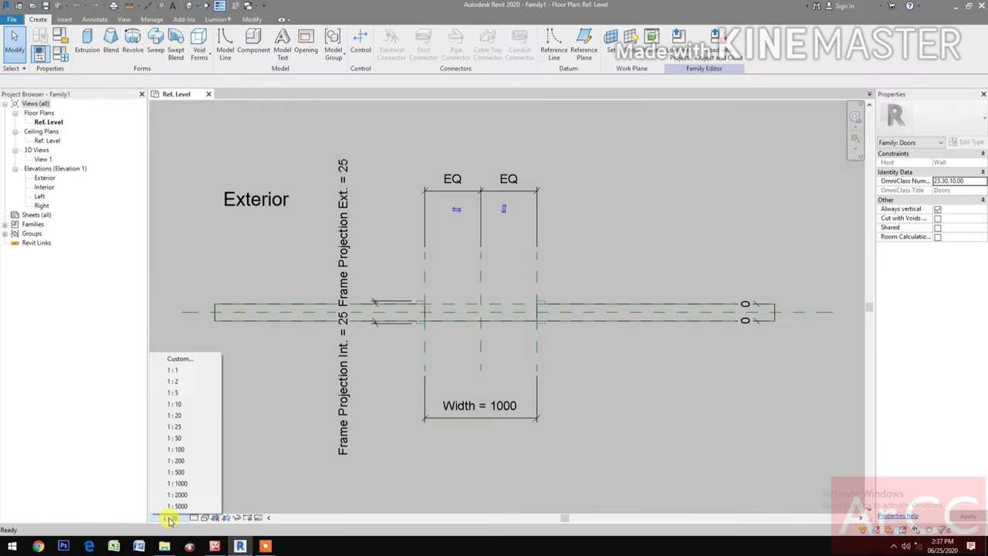
pyautogui.click(196, 404)
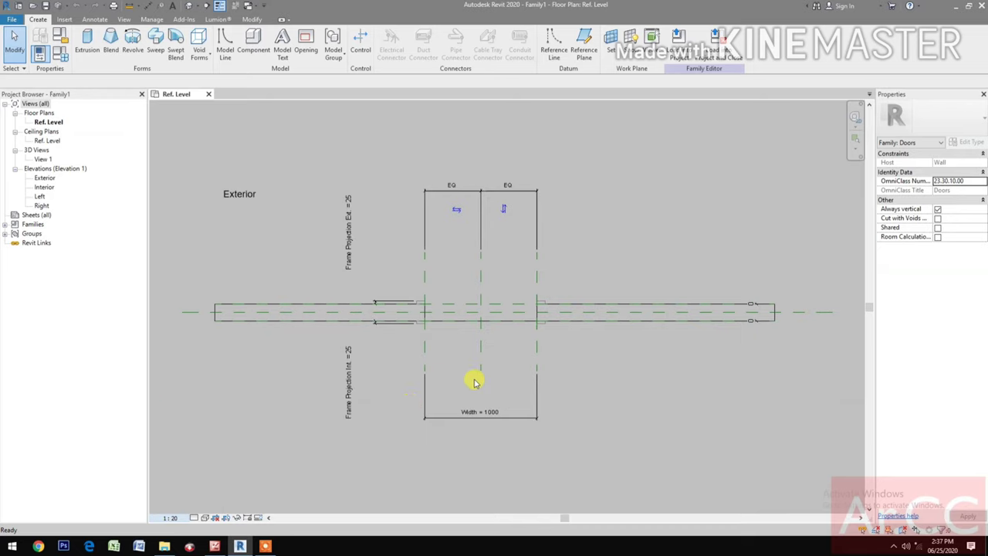
pyautogui.scroll(1, 441, 381)
pyautogui.moveTo(441, 382); pyautogui.dragTo(459, 394, button='middle')
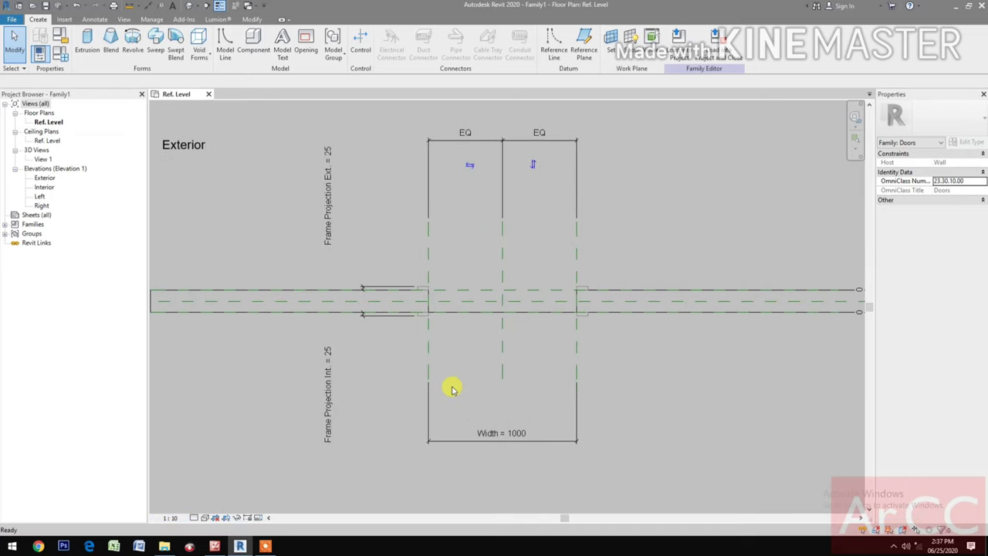
# Step: Delete the interior and exterior frame extrusions around the door opening
pyautogui.click(420, 315)
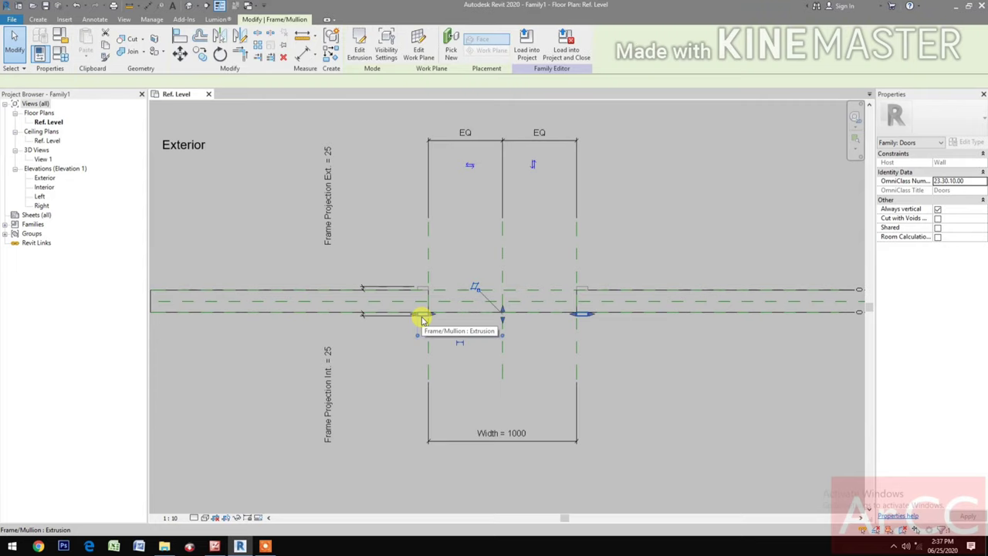
pyautogui.press('Escape')
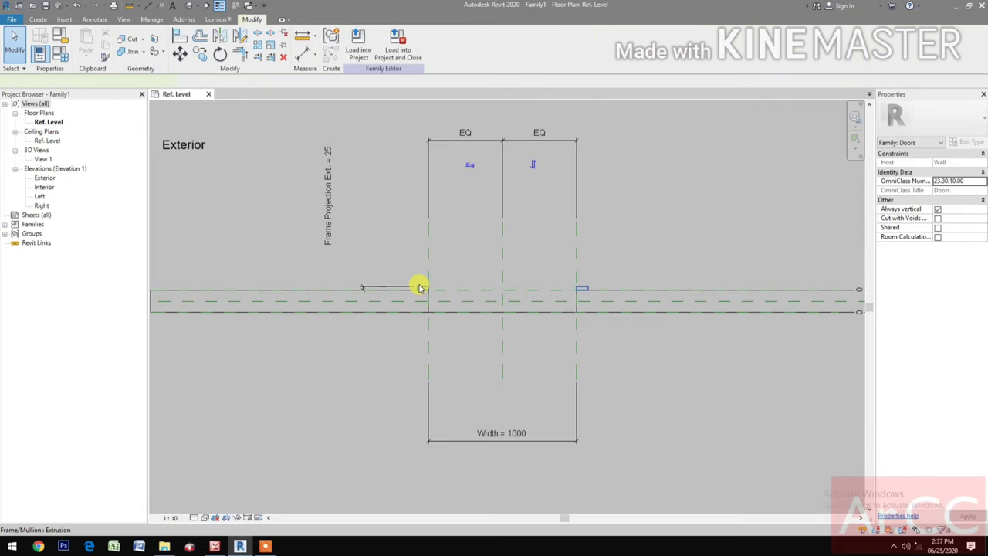
pyautogui.click(420, 289)
pyautogui.press('Escape')
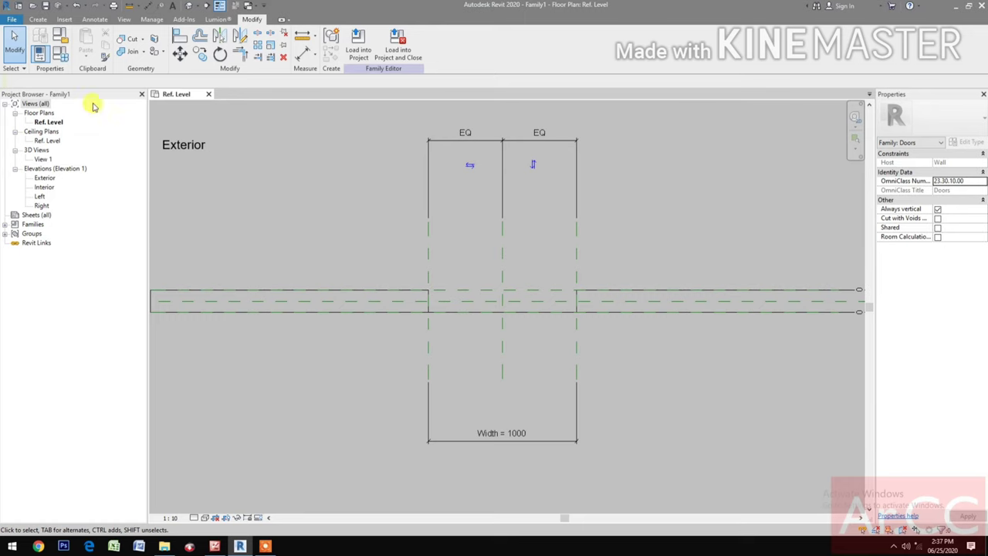
# Step: Delete the family parameters Frame Projection Ext., Frame Projection Int. and Frame Width, and accept the family types changes
pyautogui.click(61, 56)
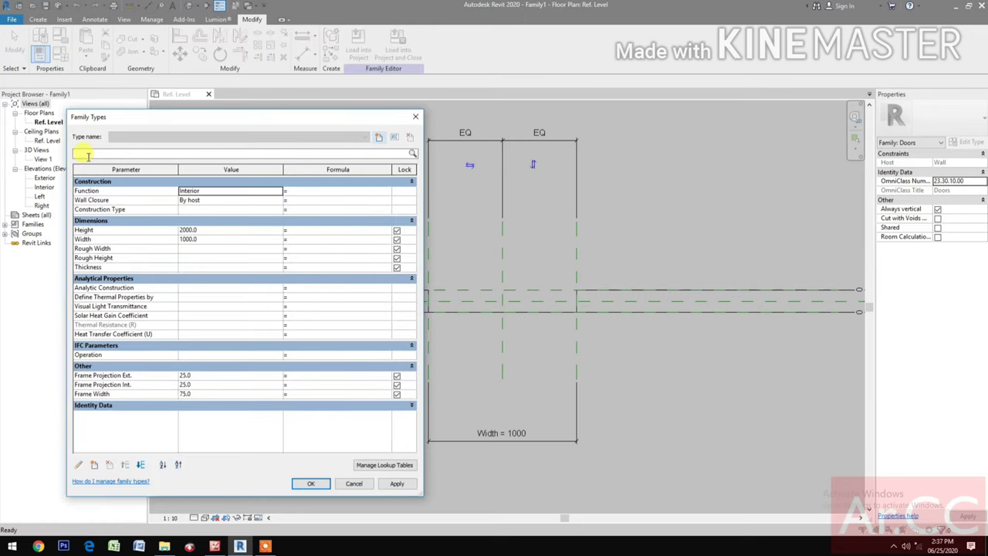
pyautogui.click(100, 376)
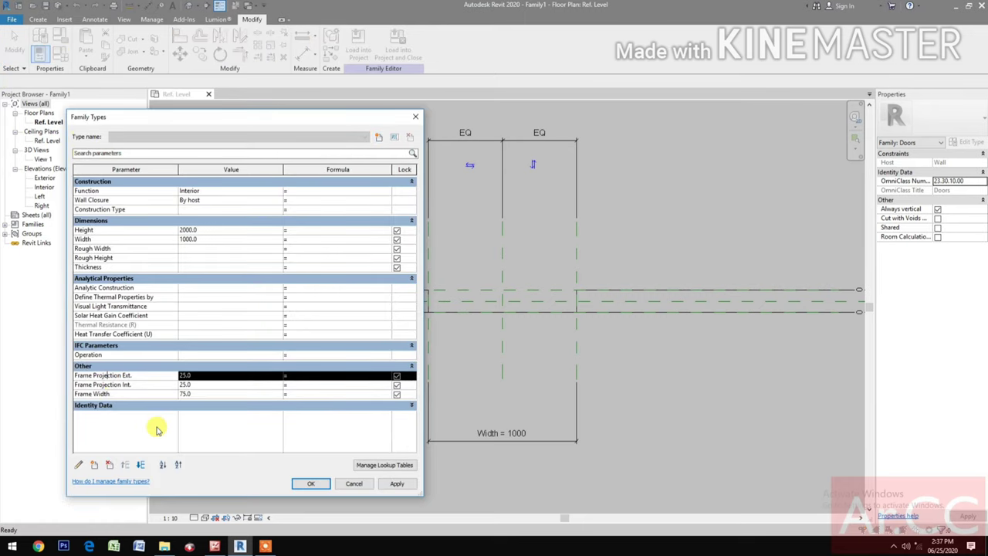
pyautogui.click(109, 465)
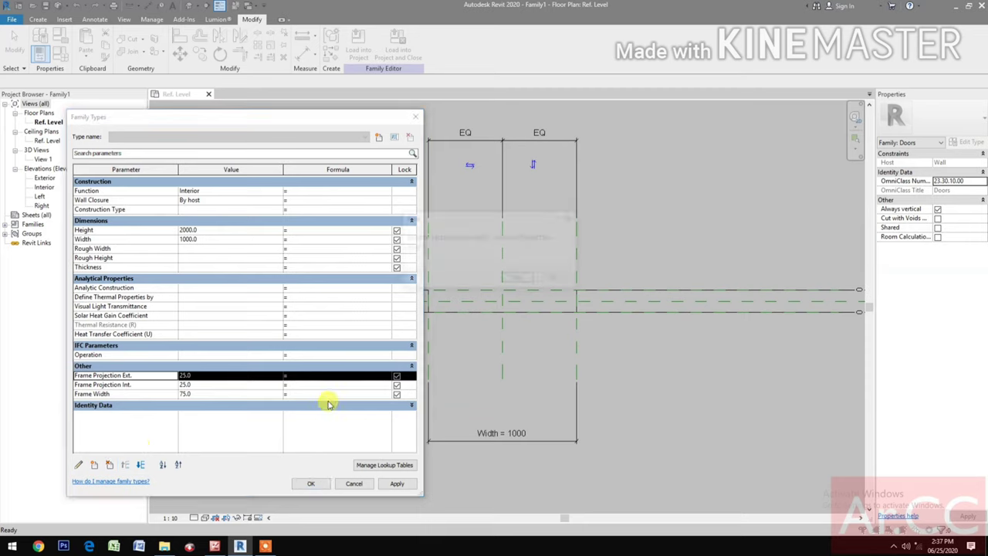
pyautogui.click(522, 280)
pyautogui.click(139, 375)
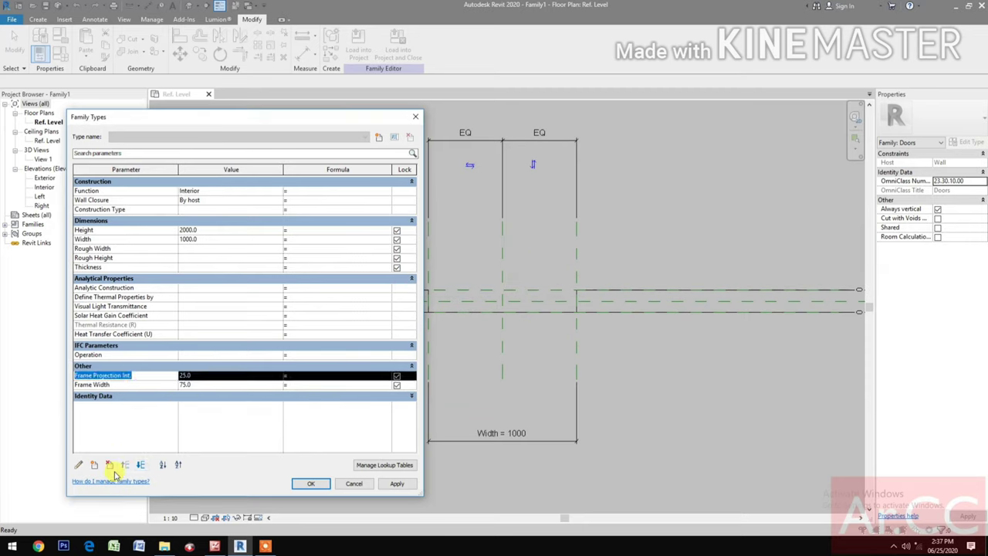
pyautogui.click(110, 466)
pyautogui.click(518, 274)
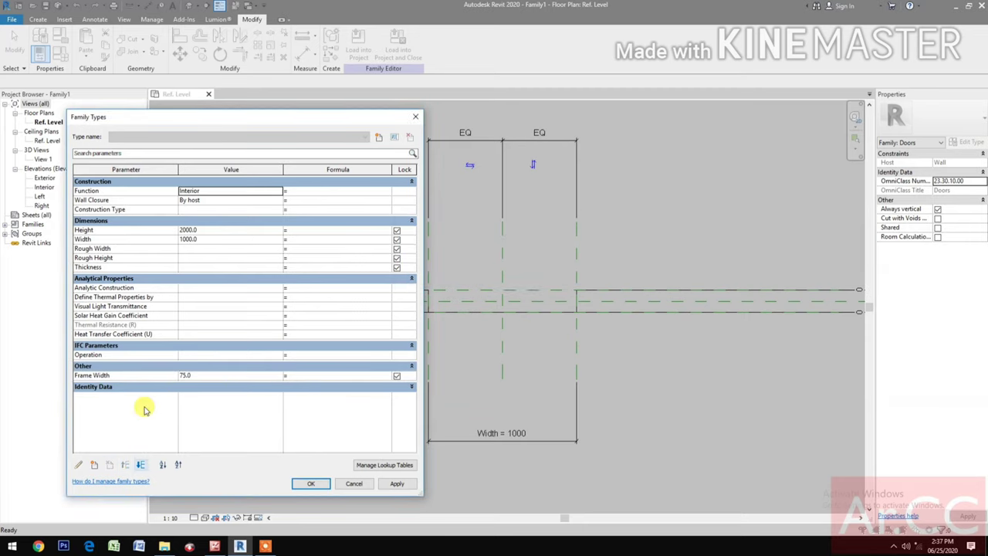
pyautogui.click(125, 376)
pyautogui.click(111, 464)
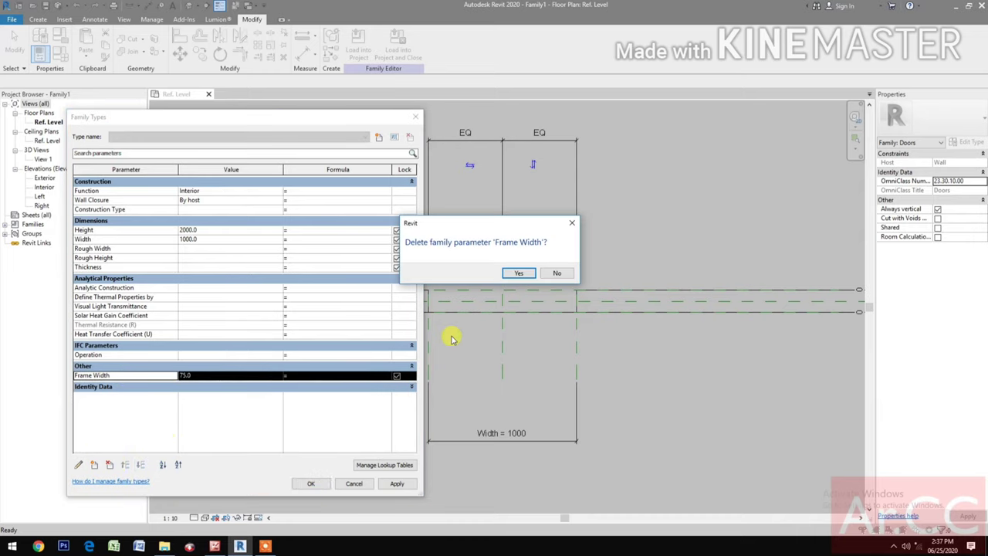
pyautogui.click(514, 272)
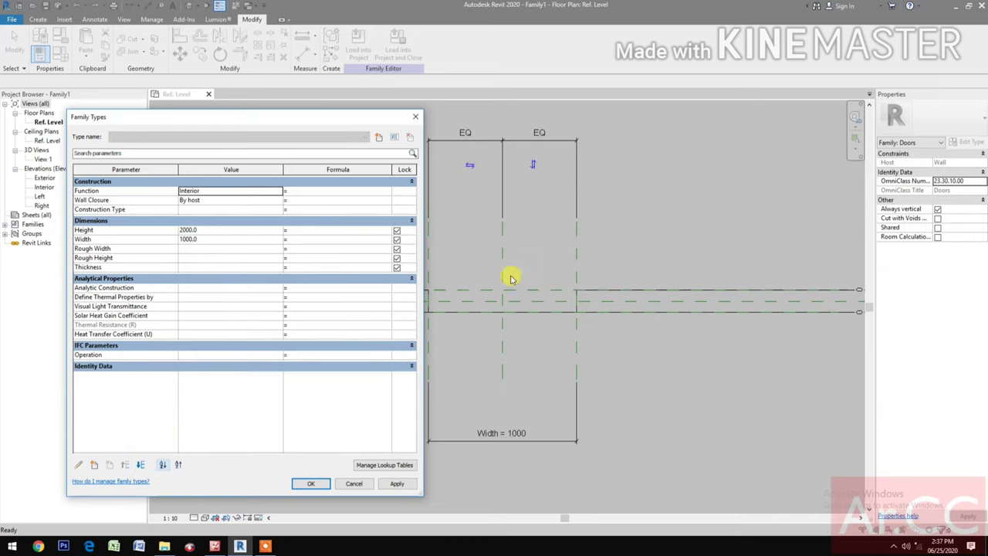
pyautogui.click(312, 483)
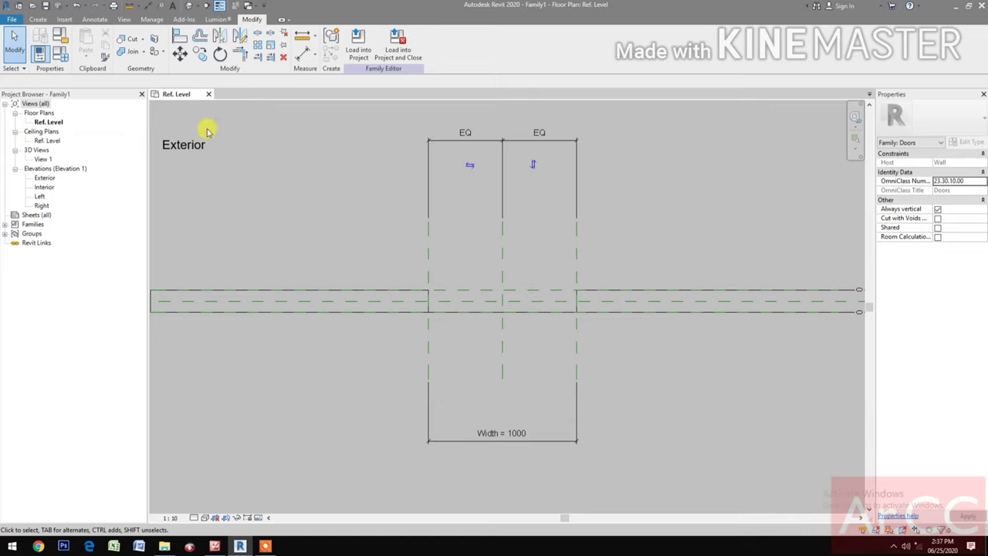
# Step: Draw a short vertical reference plane across the wall, about 68 mm outside the opening's left edge
pyautogui.click(37, 20)
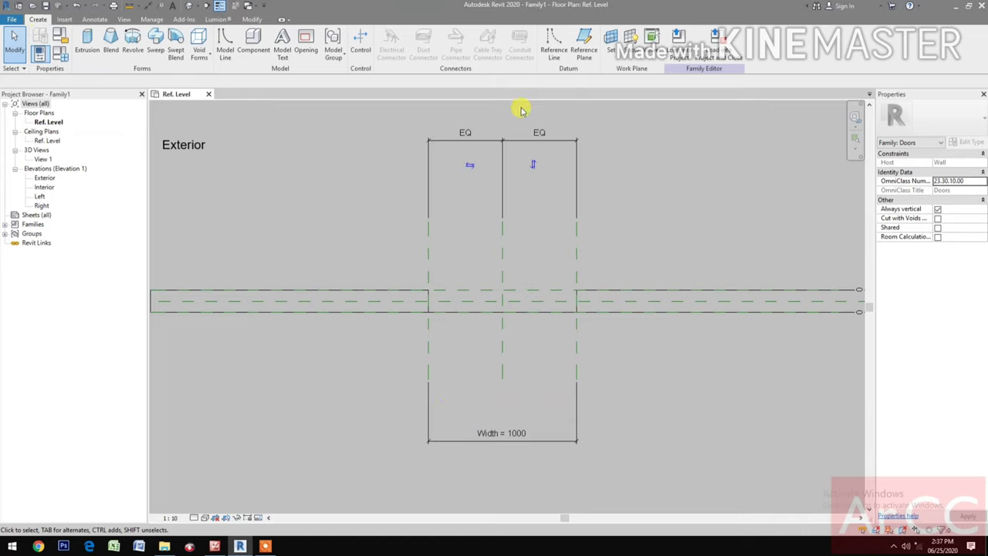
pyautogui.click(584, 53)
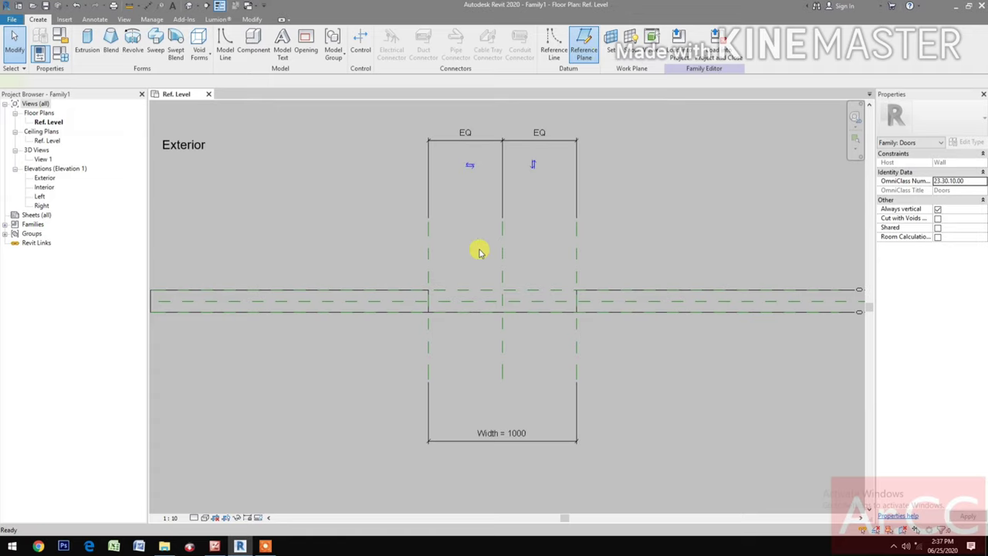
pyautogui.click(418, 270)
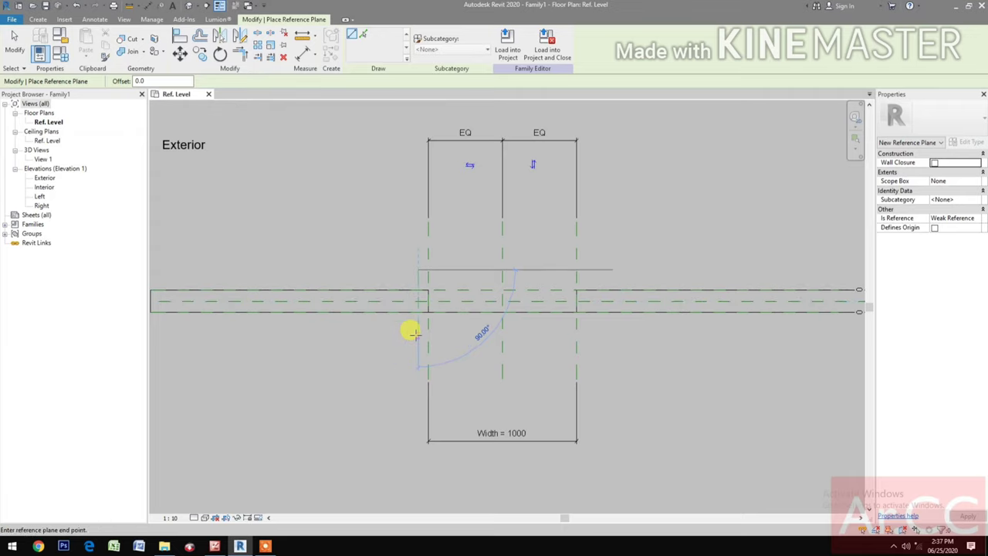
pyautogui.click(414, 333)
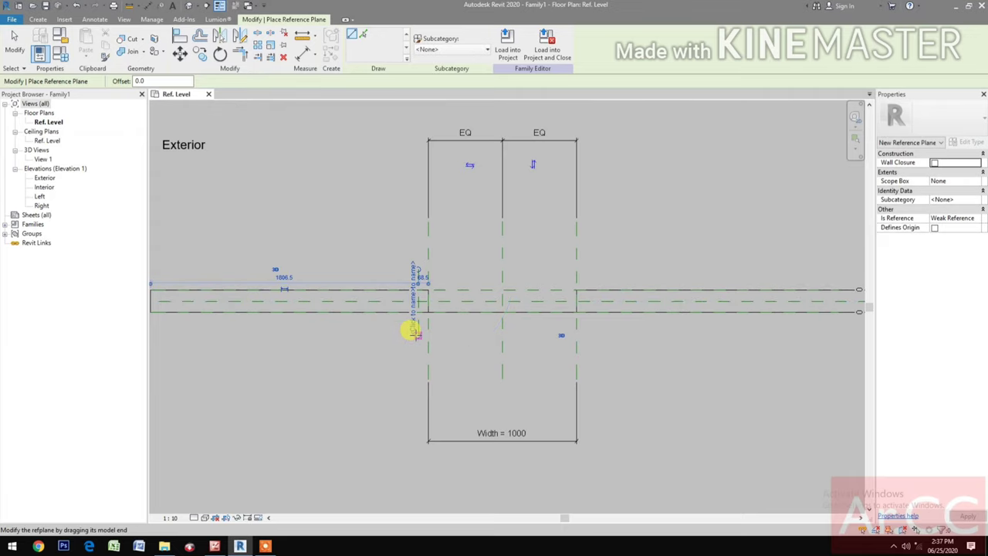
# Step: Add an aligned dimension between the opening's left reference plane and the new plane beside it
pyautogui.press('i')
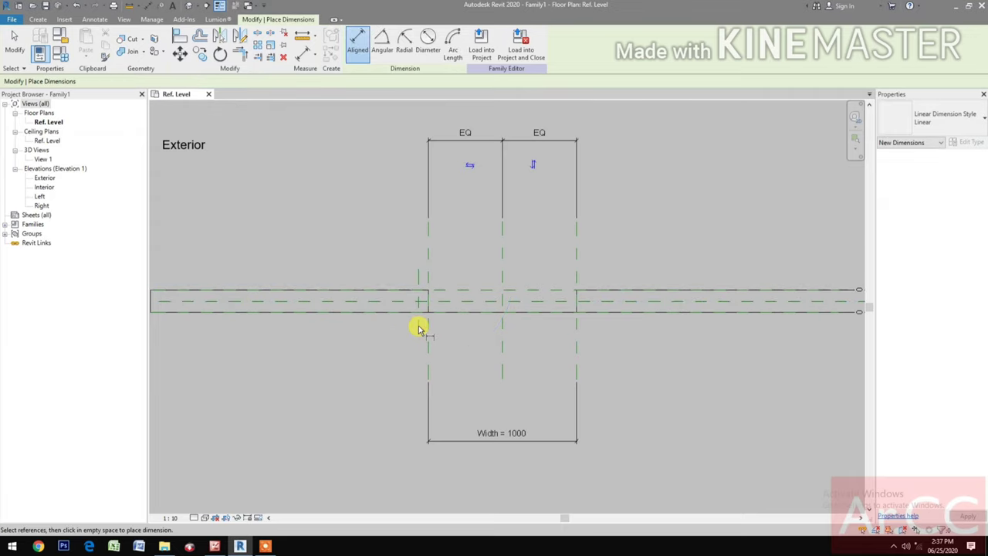
pyautogui.scroll(2, 416, 333)
pyautogui.click(434, 325)
pyautogui.click(418, 329)
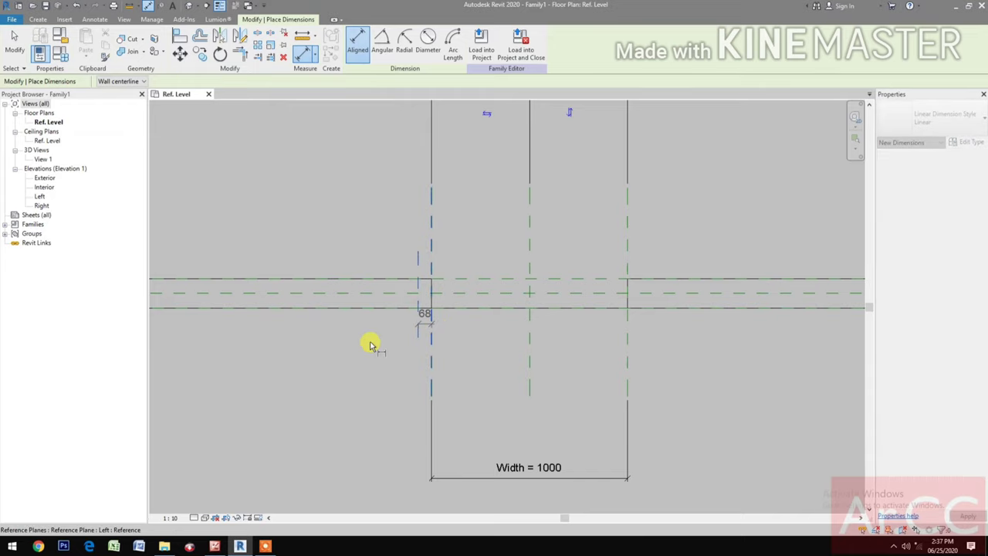
pyautogui.click(384, 345)
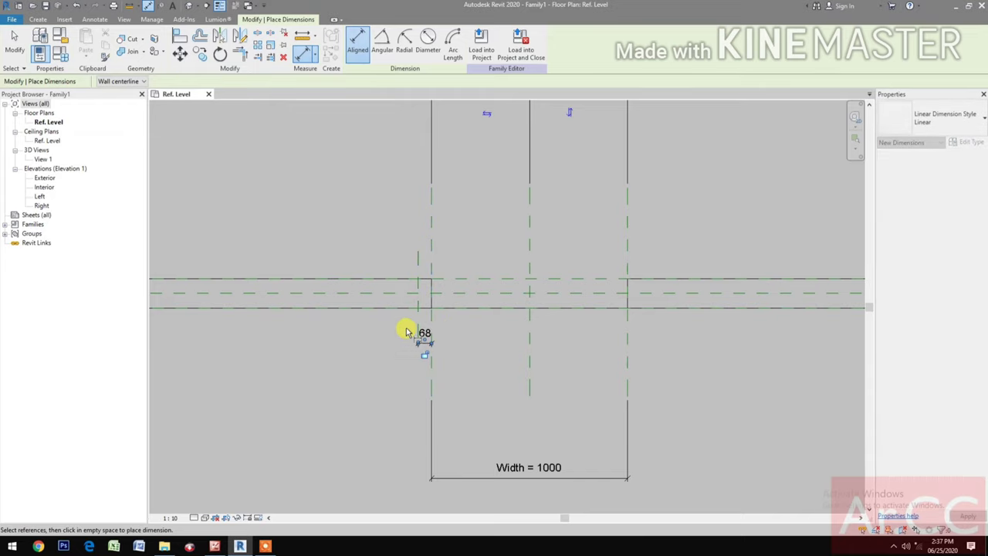
pyautogui.scroll(2, 407, 330)
pyautogui.press('Escape')
# Step: Set the distance from the new reference plane to the opening's left edge to 35 mm and lock that dimension
pyautogui.click(427, 326)
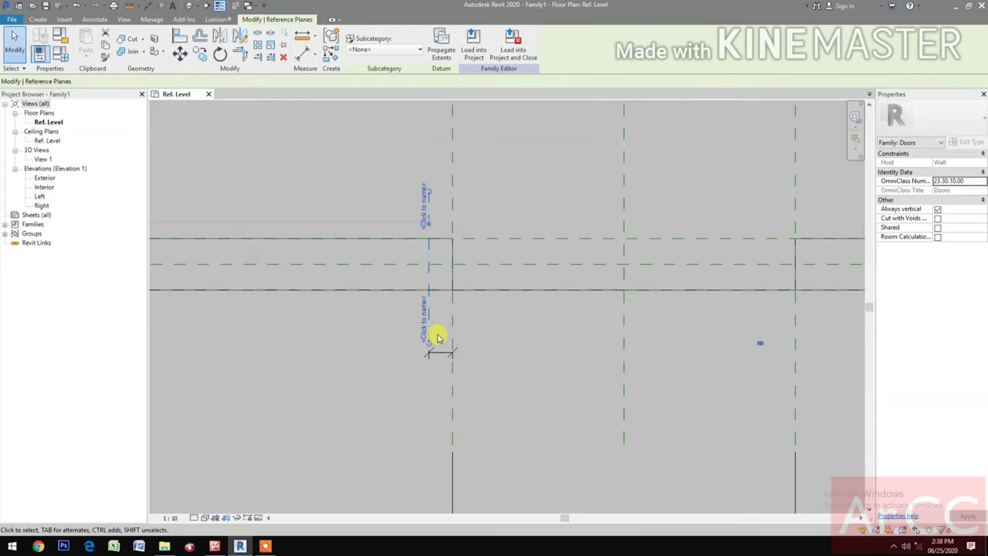
pyautogui.click(440, 337)
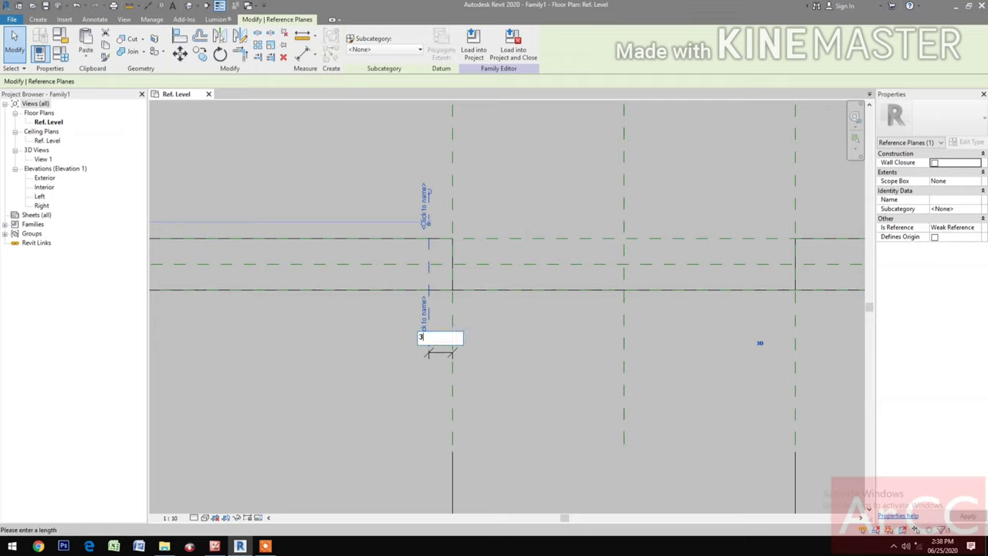
pyautogui.write('35')
pyautogui.press('Return')
pyautogui.click(536, 342)
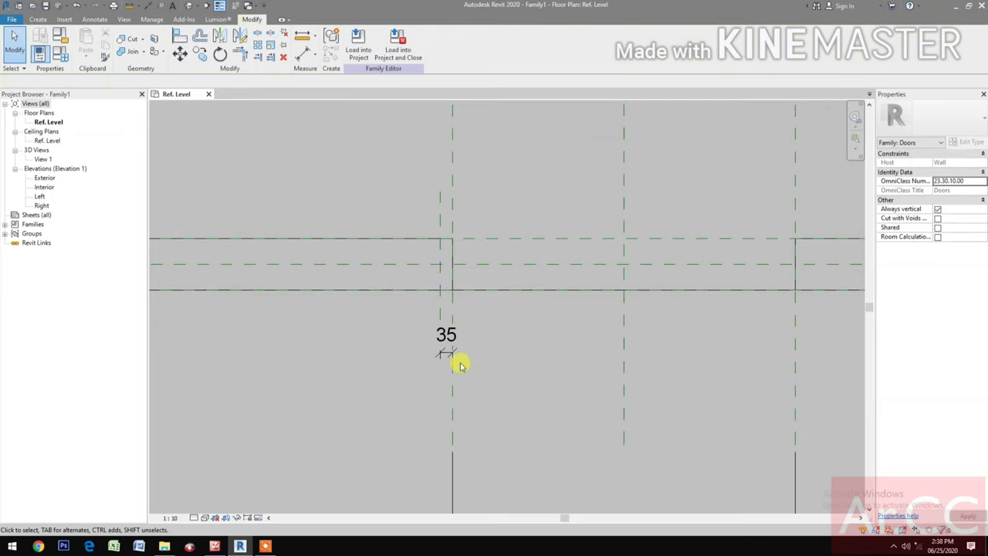
pyautogui.click(443, 360)
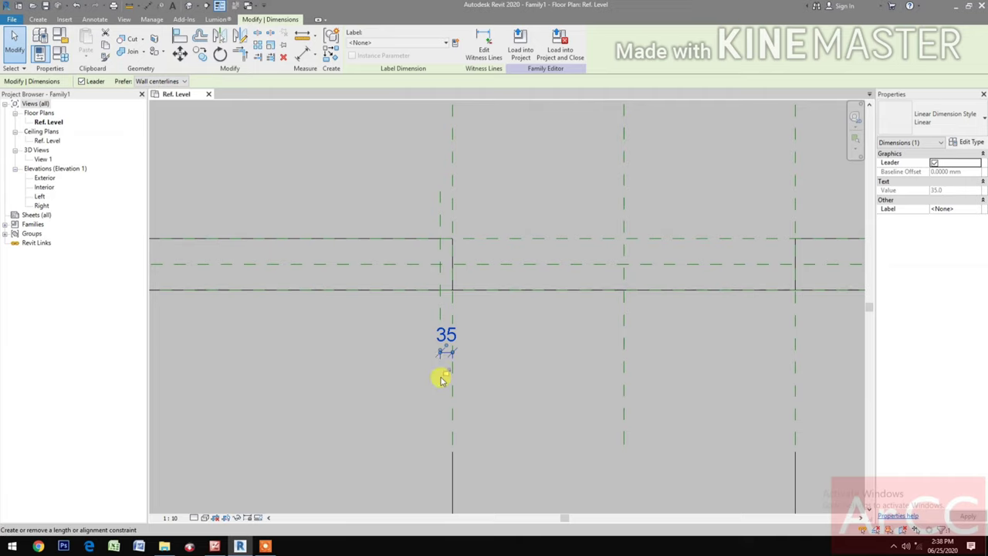
pyautogui.scroll(-3, 342, 364)
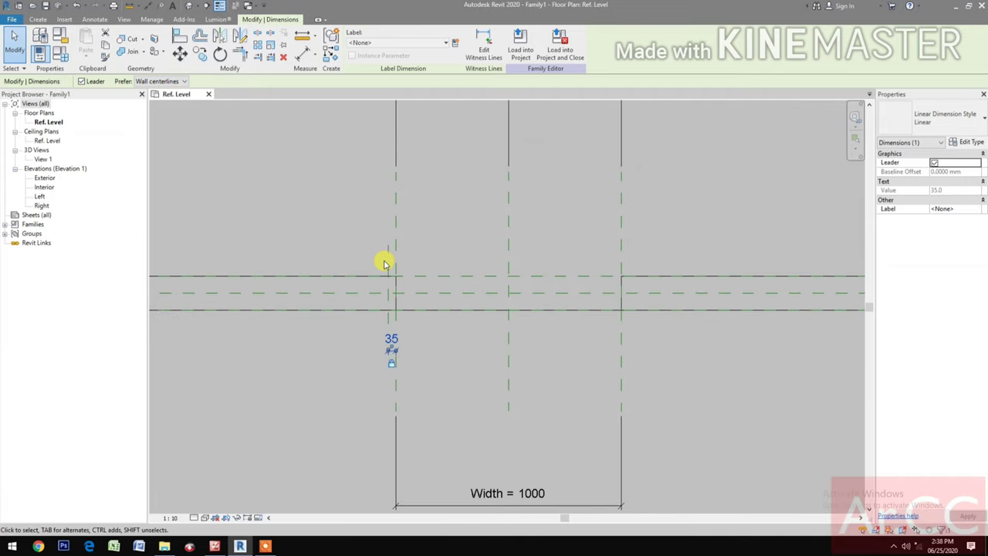
# Step: Mirror the 35 mm offset reference plane about the door's centre reference plane
pyautogui.click(389, 258)
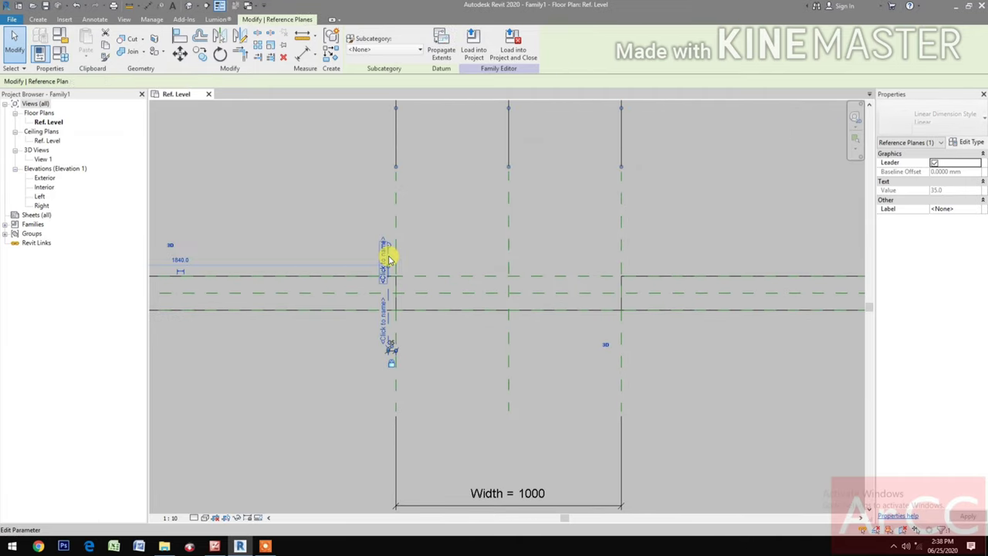
pyautogui.press('m')
pyautogui.press('m')
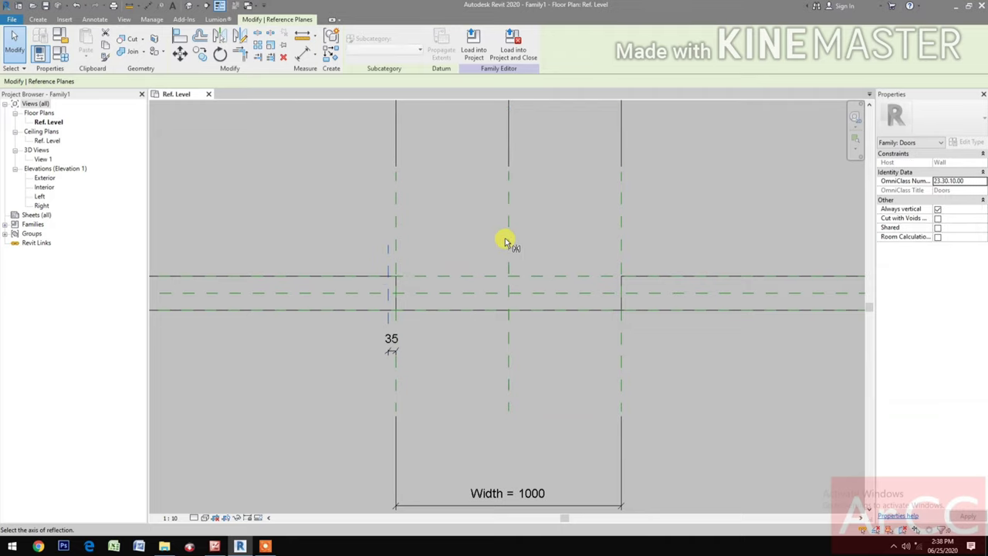
pyautogui.click(507, 242)
pyautogui.click(545, 363)
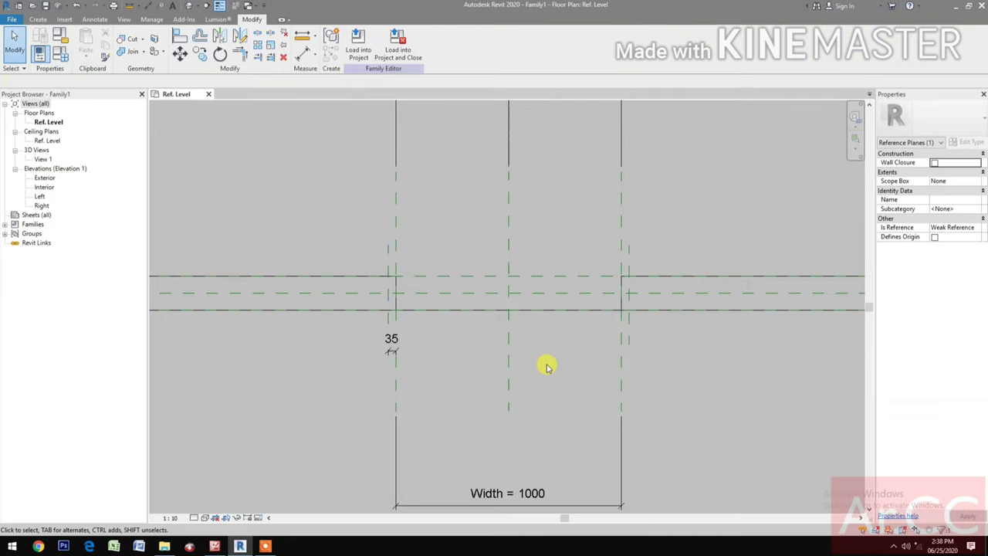
# Step: Add an aligned dimension between the opening's right reference plane and the mirrored plane beside it
pyautogui.press('d')
pyautogui.press('i')
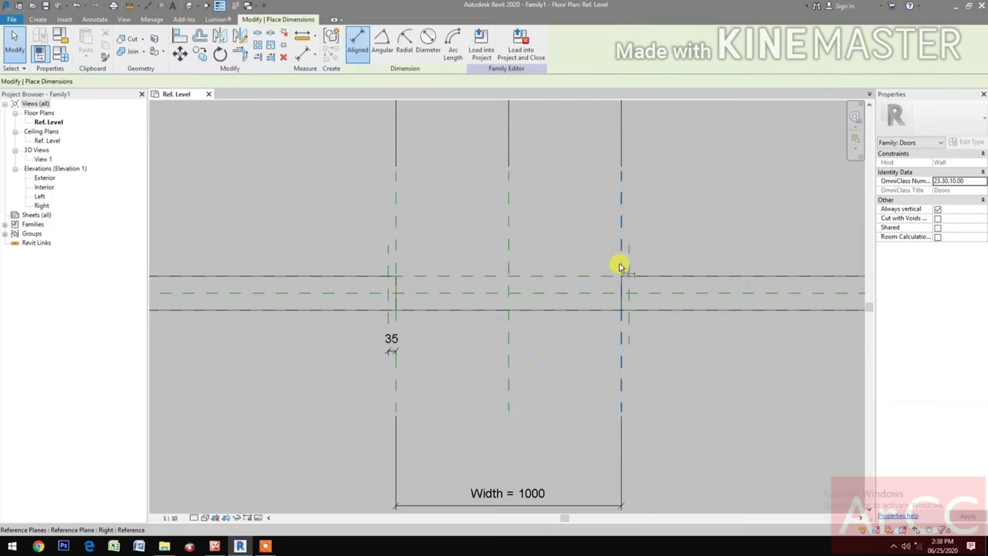
pyautogui.click(622, 264)
pyautogui.click(629, 261)
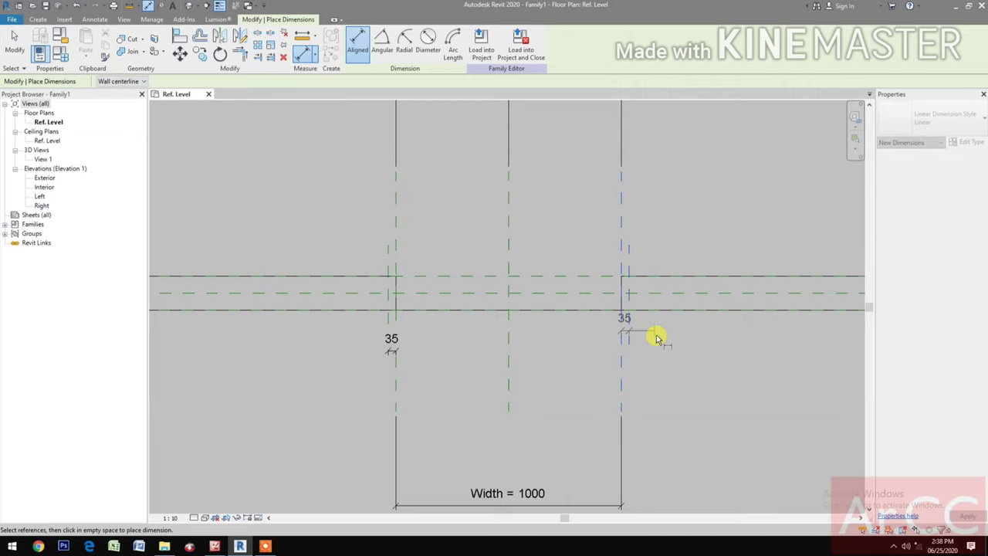
pyautogui.click(657, 349)
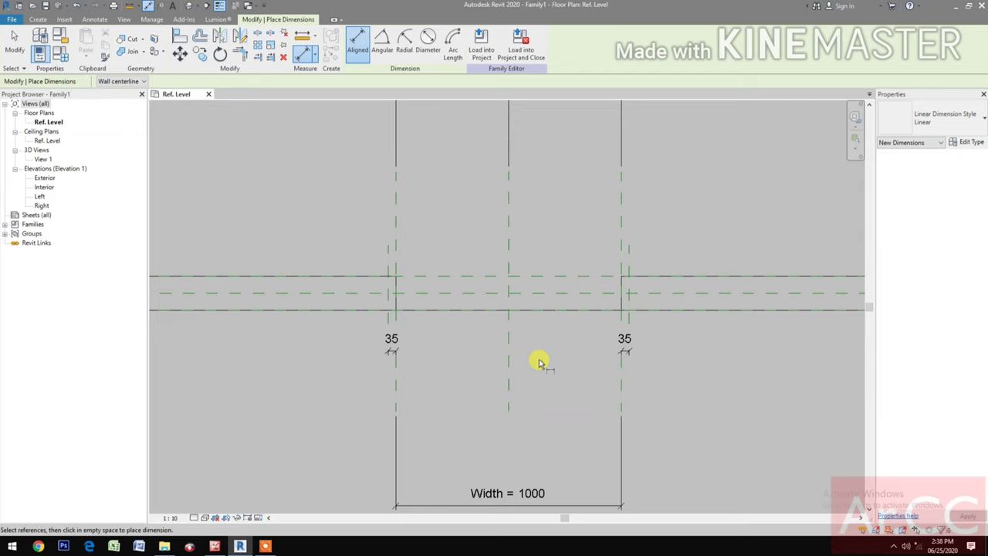
pyautogui.scroll(-2, 542, 363)
pyautogui.press('Escape')
pyautogui.press('Escape')
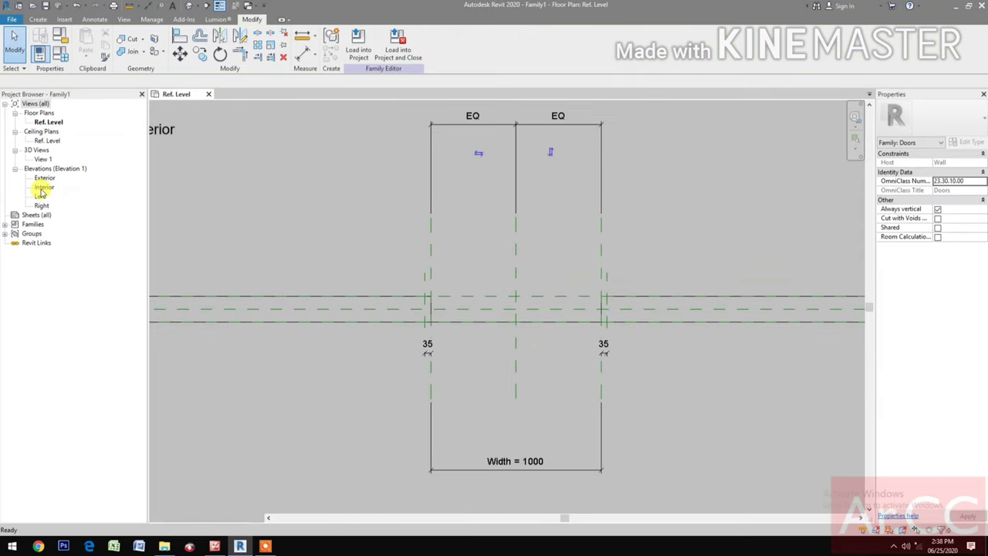
# Step: In the Interior elevation, draw a horizontal reference plane about 118 mm above the door opening's head
pyautogui.doubleClick(43, 187)
pyautogui.scroll(3, 445, 284)
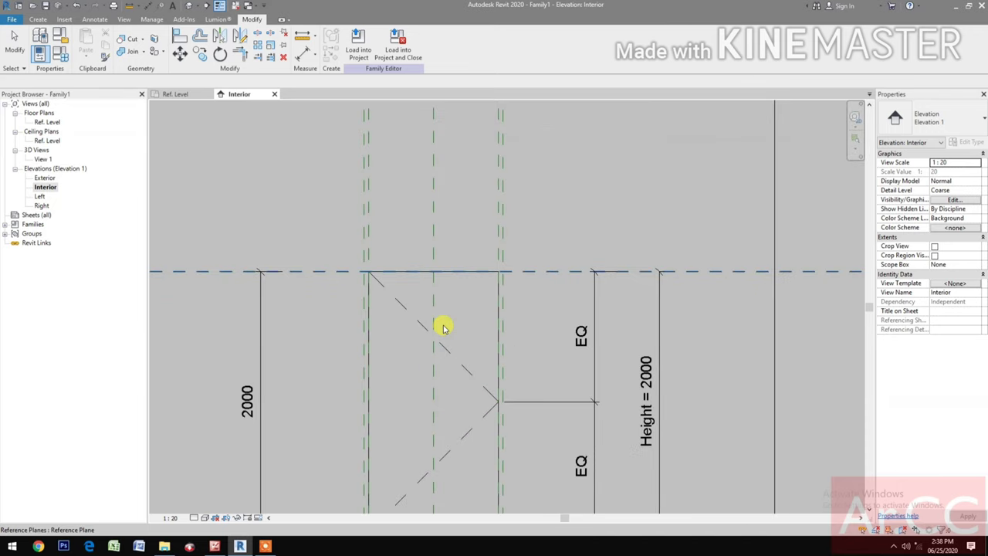
pyautogui.click(38, 19)
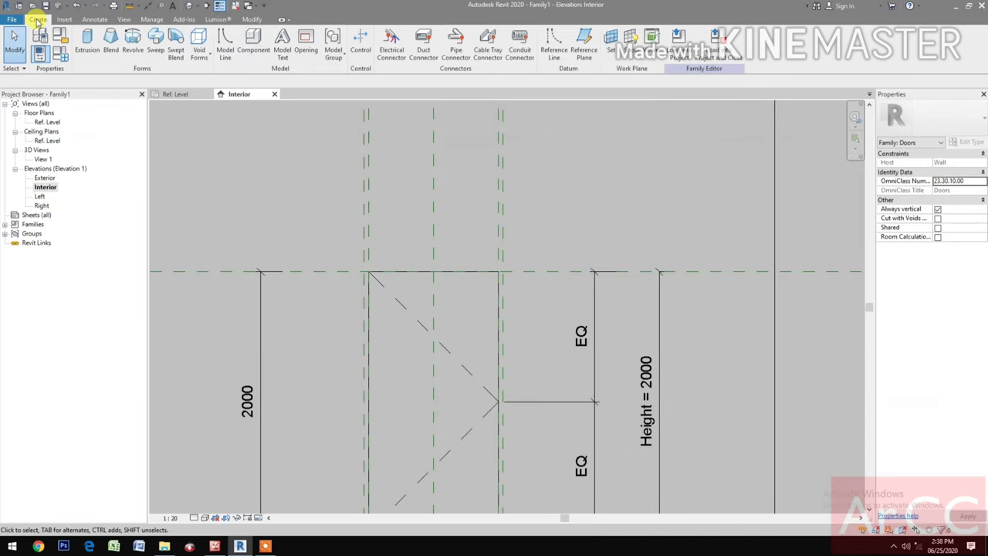
pyautogui.click(584, 48)
pyautogui.click(339, 255)
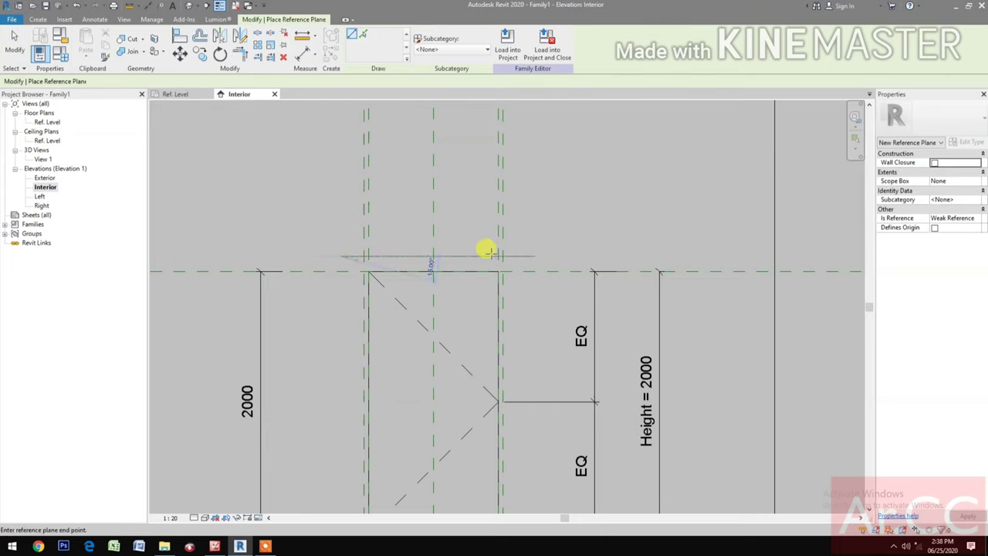
pyautogui.click(540, 256)
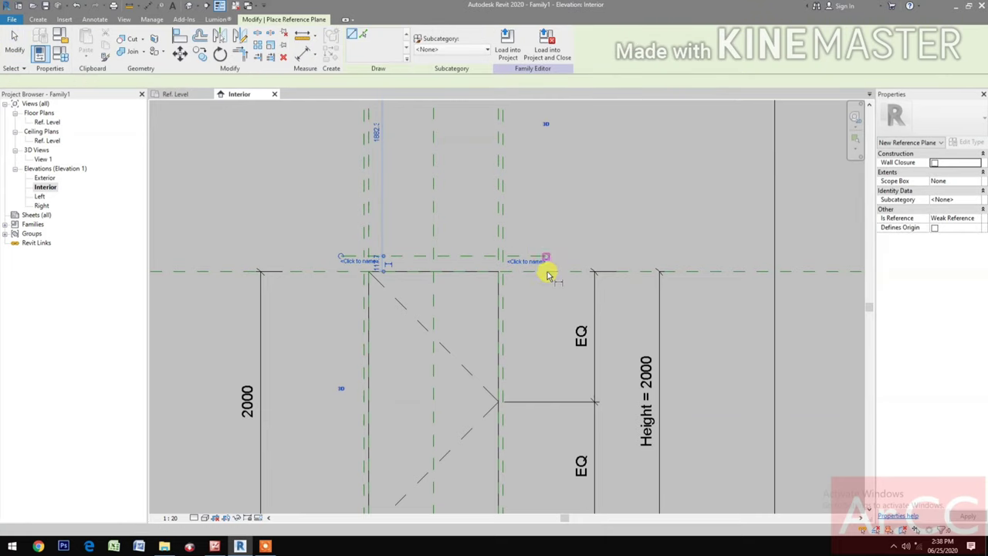
# Step: Add an aligned dimension between the new horizontal reference plane and the opening's head plane
pyautogui.press('d')
pyautogui.press('i')
pyautogui.click(537, 257)
pyautogui.click(550, 271)
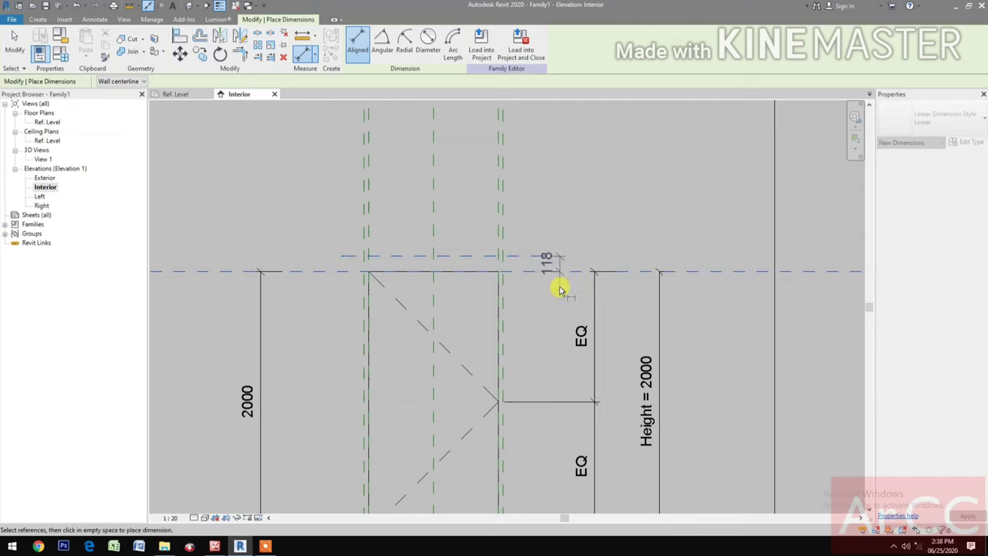
pyautogui.click(558, 283)
pyautogui.press('Escape')
pyautogui.press('Escape')
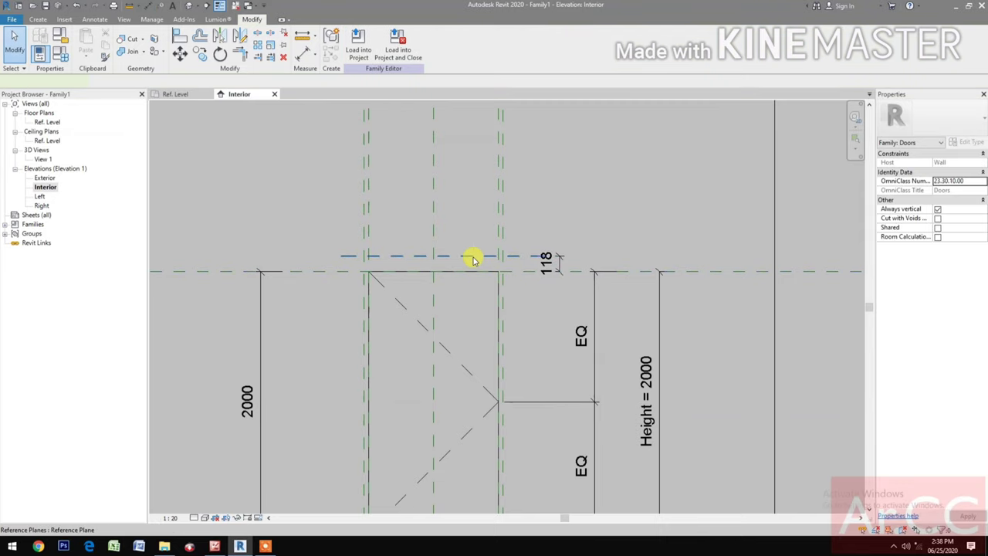
# Step: Set the horizontal reference plane's distance above the opening's head to 35 mm and lock that dimension
pyautogui.click(530, 257)
pyautogui.click(552, 263)
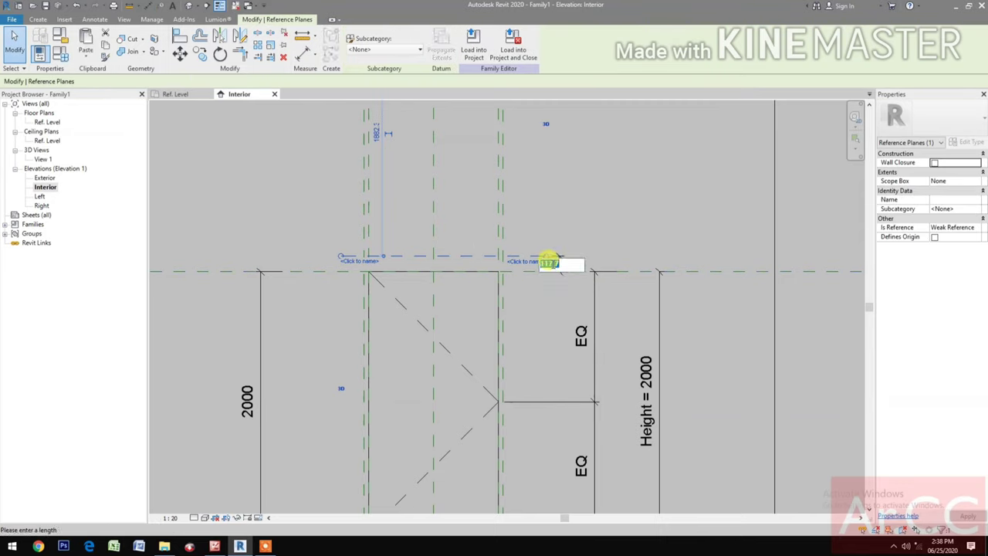
pyautogui.write('35')
pyautogui.press('Return')
pyautogui.click(575, 247)
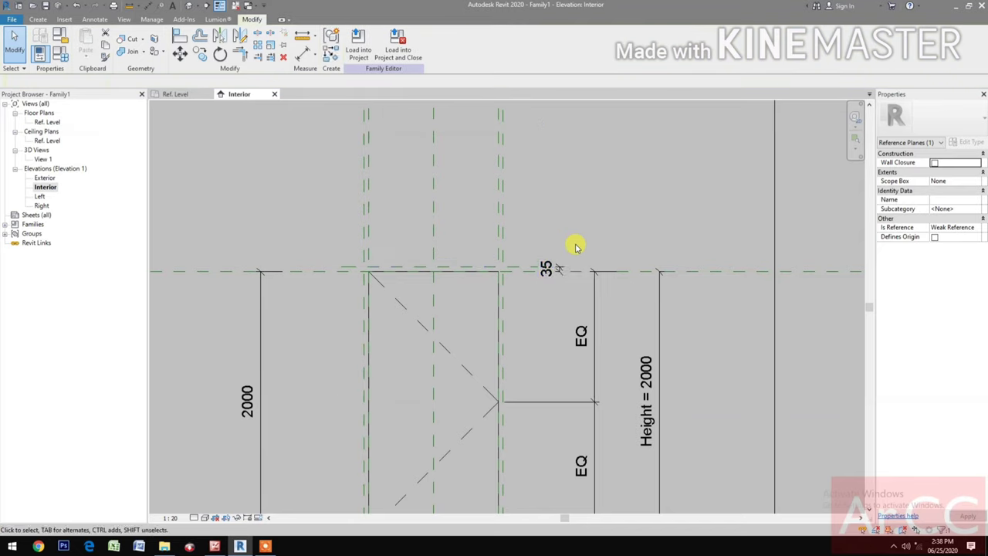
pyautogui.click(557, 268)
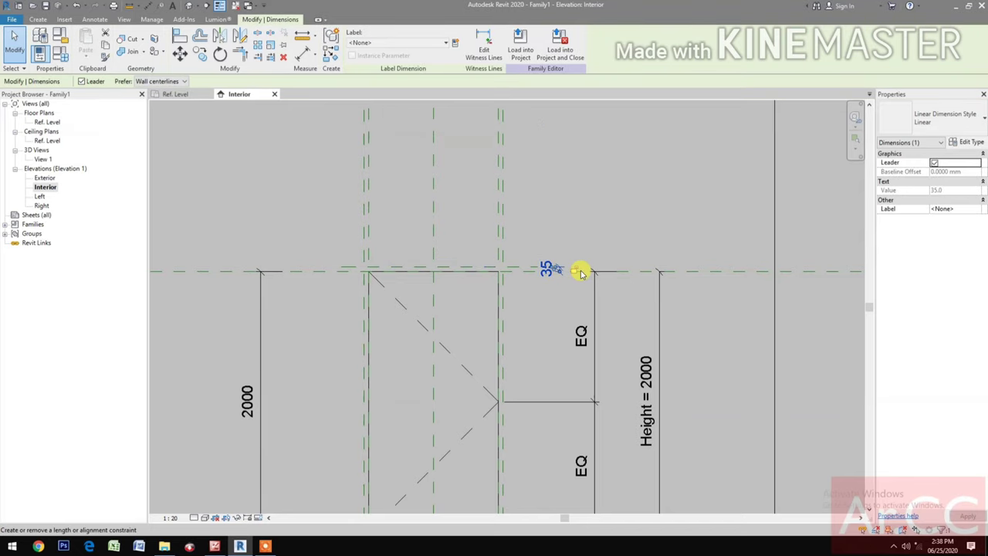
pyautogui.click(562, 308)
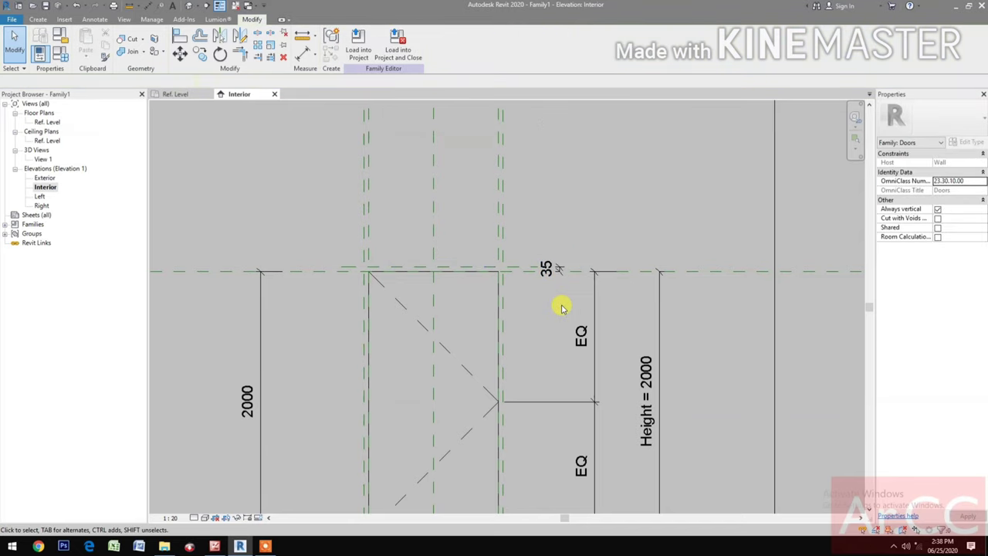
# Step: In the Ref. Level plan, draw a short vertical reference plane just inside the opening's left edge, about 64 mm from the outer offset plane
pyautogui.click(194, 94)
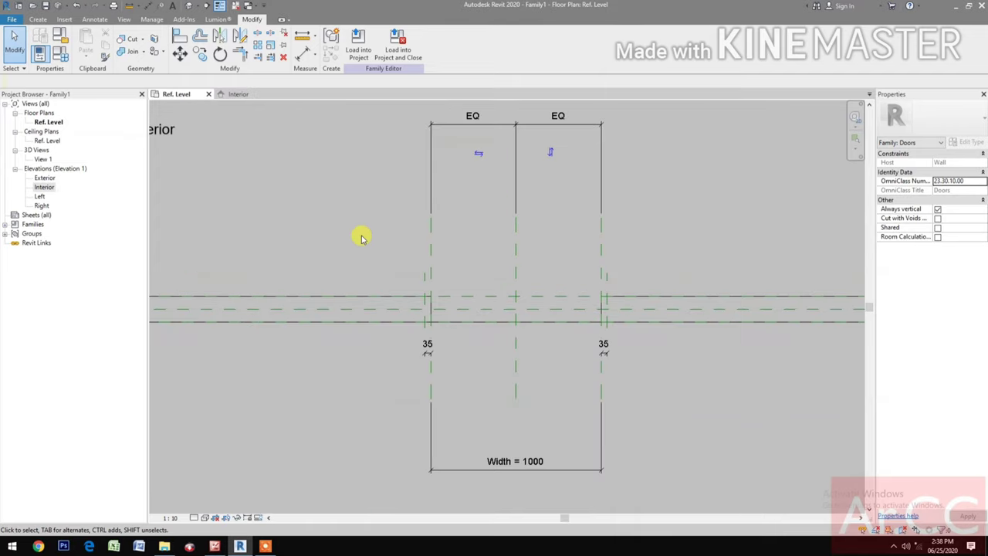
pyautogui.scroll(5, 437, 313)
pyautogui.moveTo(438, 329); pyautogui.dragTo(437, 351, button='middle')
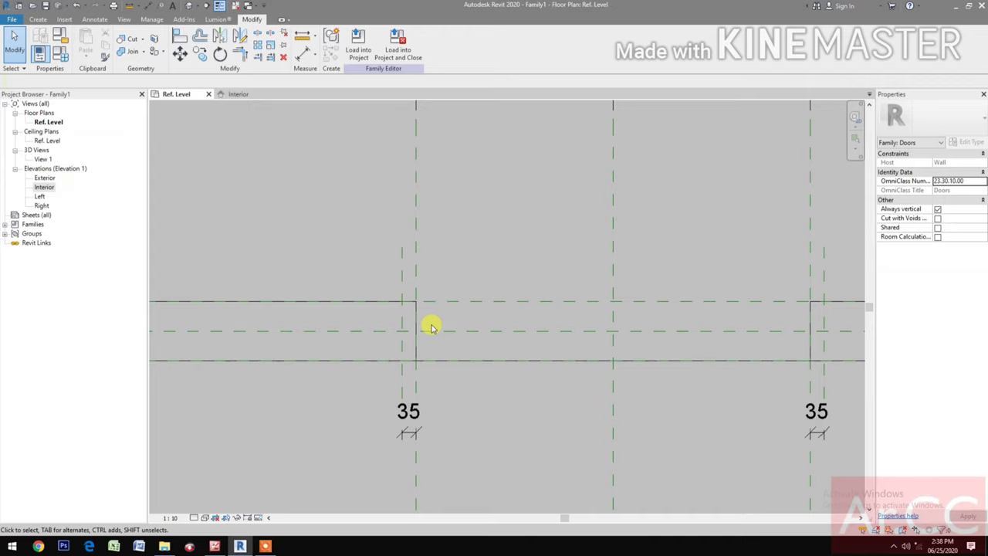
pyautogui.click(38, 19)
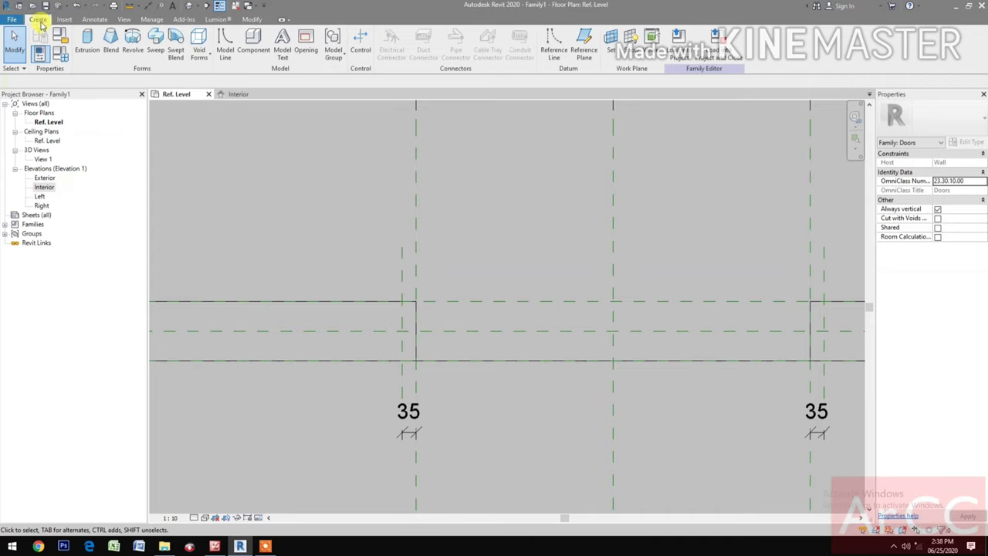
pyautogui.click(584, 49)
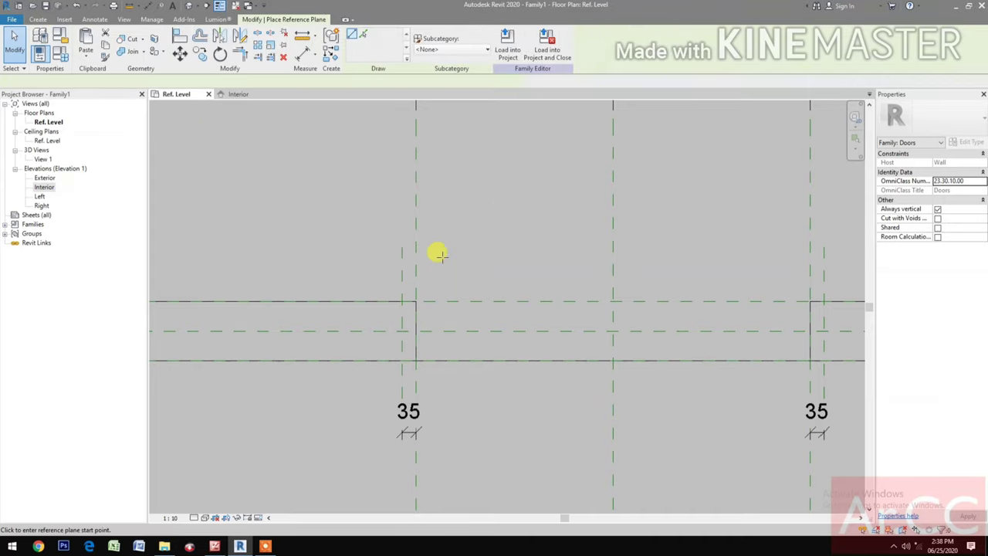
pyautogui.click(426, 244)
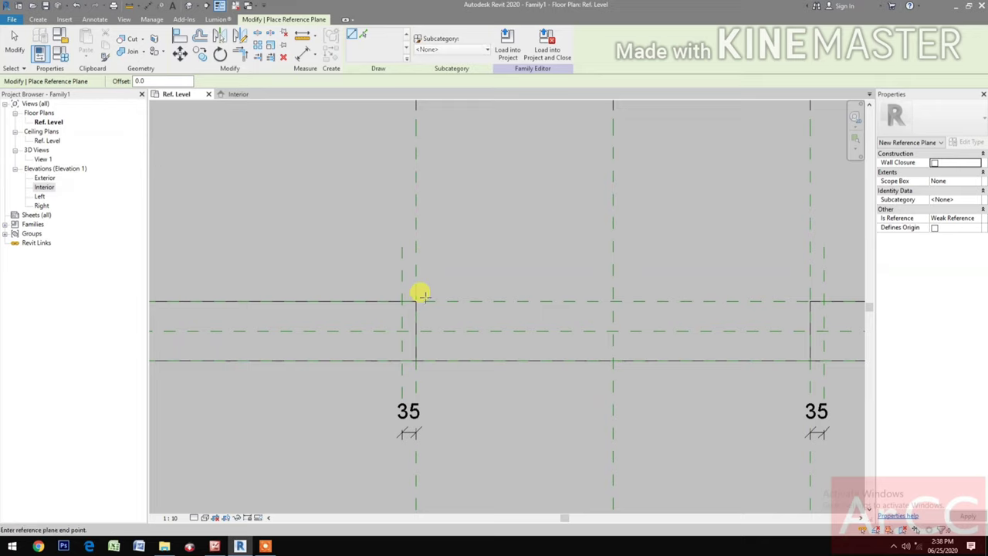
pyautogui.click(427, 345)
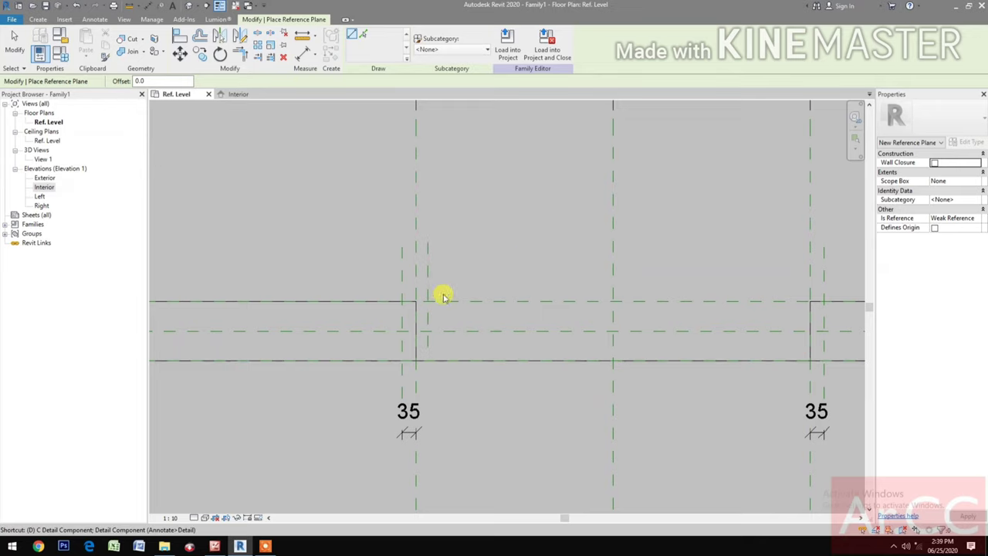
# Step: Add an aligned dimension between the left outer offset plane and the new plane inside the opening
pyautogui.press('d')
pyautogui.press('i')
pyautogui.click(423, 271)
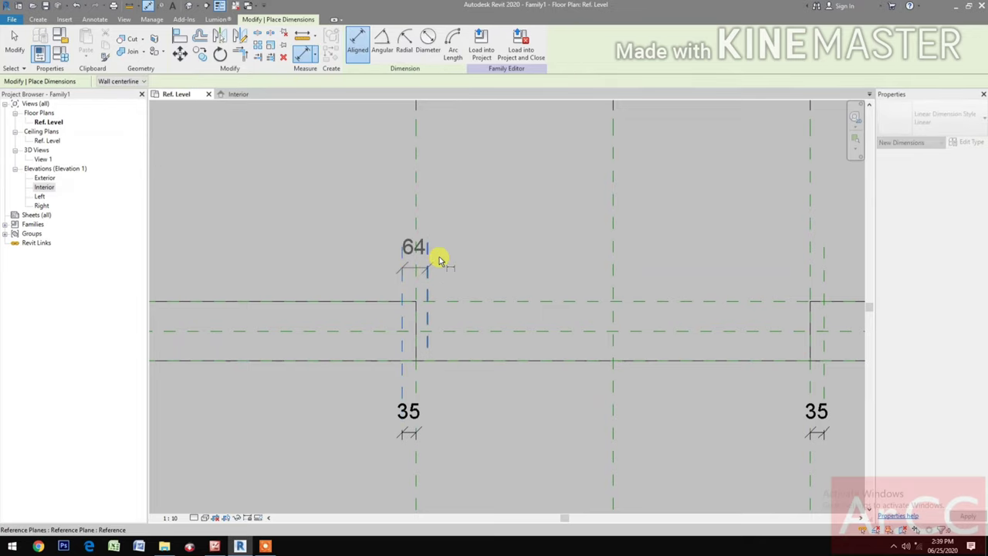
pyautogui.click(453, 223)
pyautogui.press('Escape')
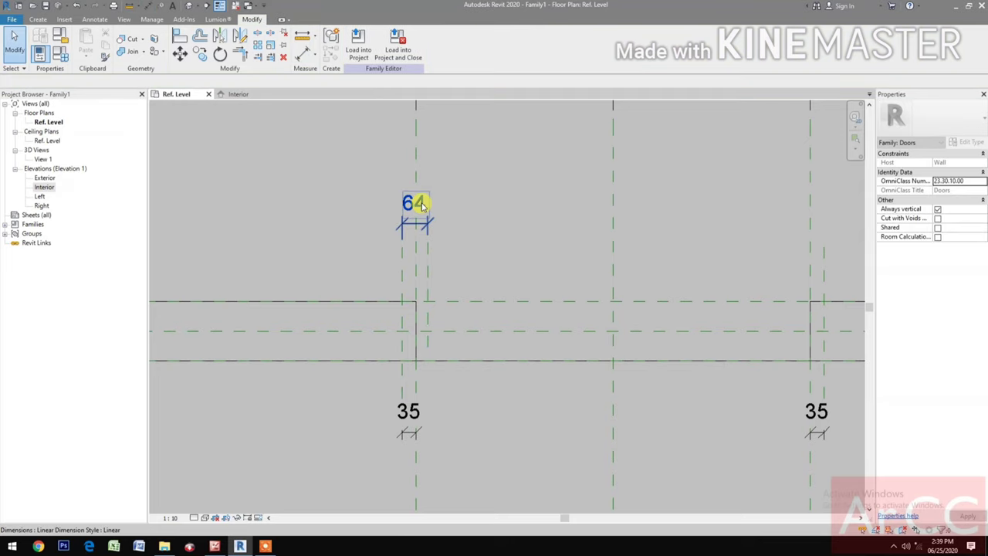
# Step: Label the dimension between the outer offset plane and the inner plane with a new type family parameter named Door Jamb Thickness
pyautogui.click(420, 205)
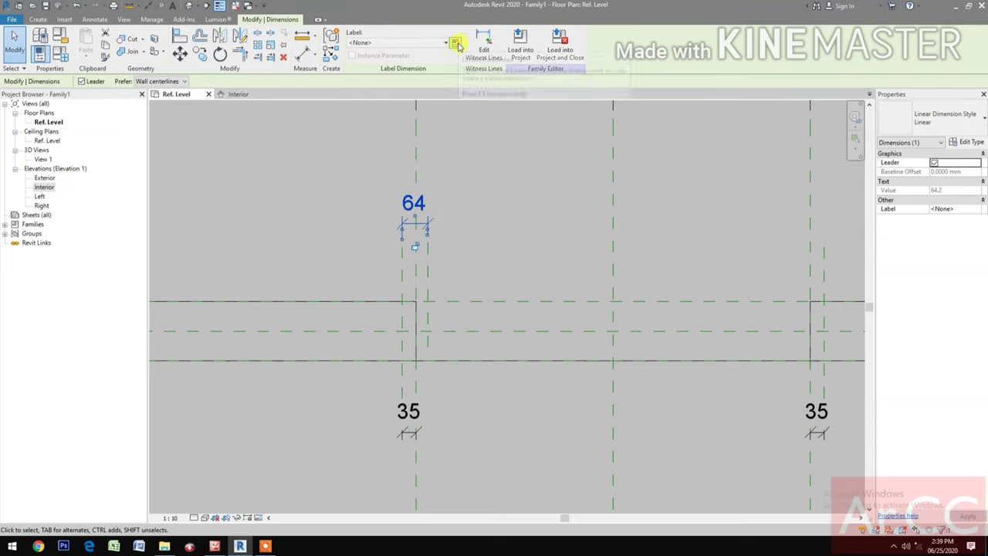
pyautogui.click(454, 44)
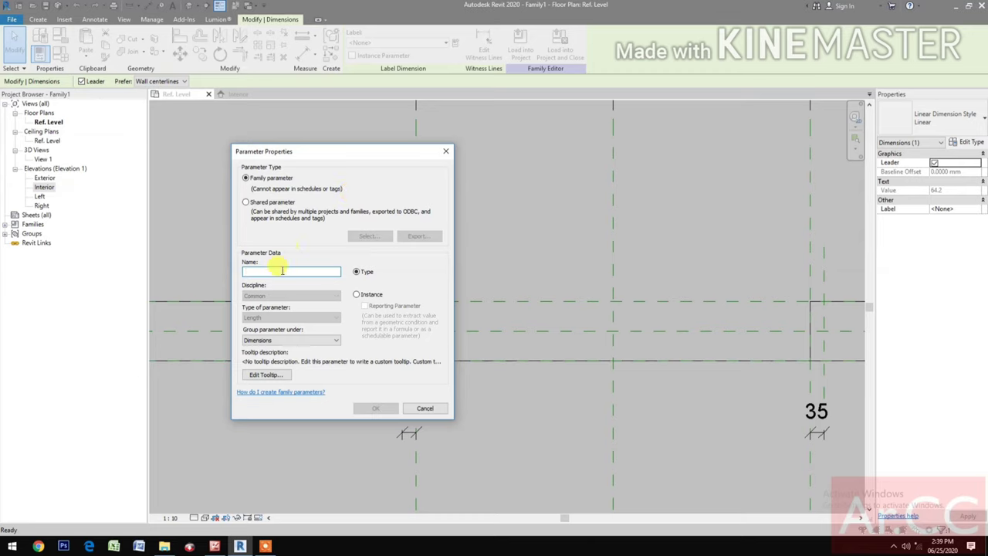
pyautogui.write('D')
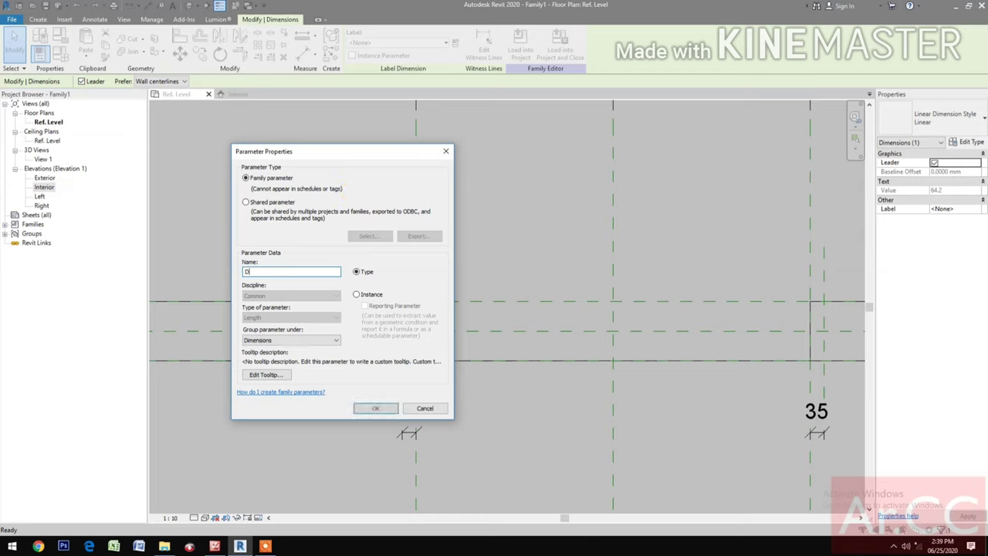
pyautogui.write('oor Jamb Thickness')
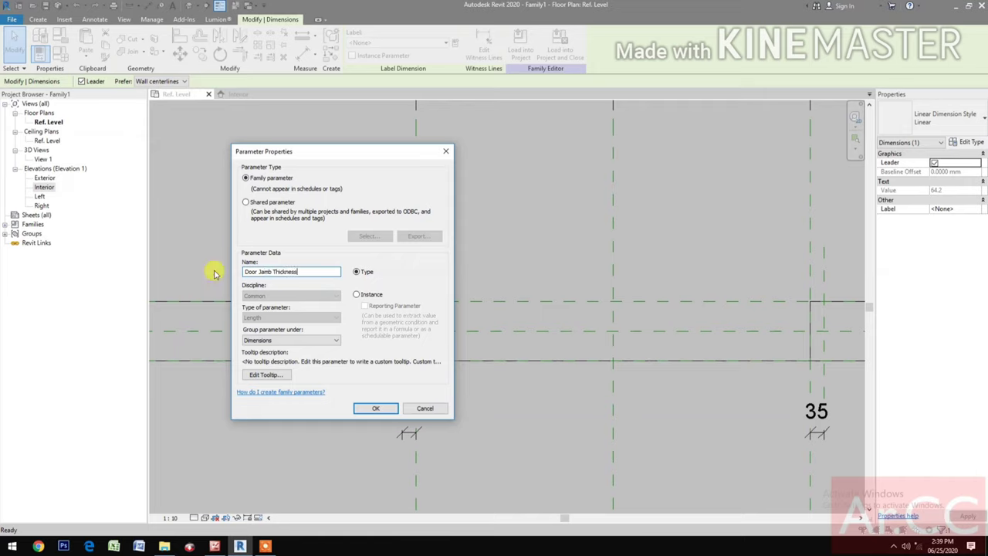
pyautogui.click(371, 408)
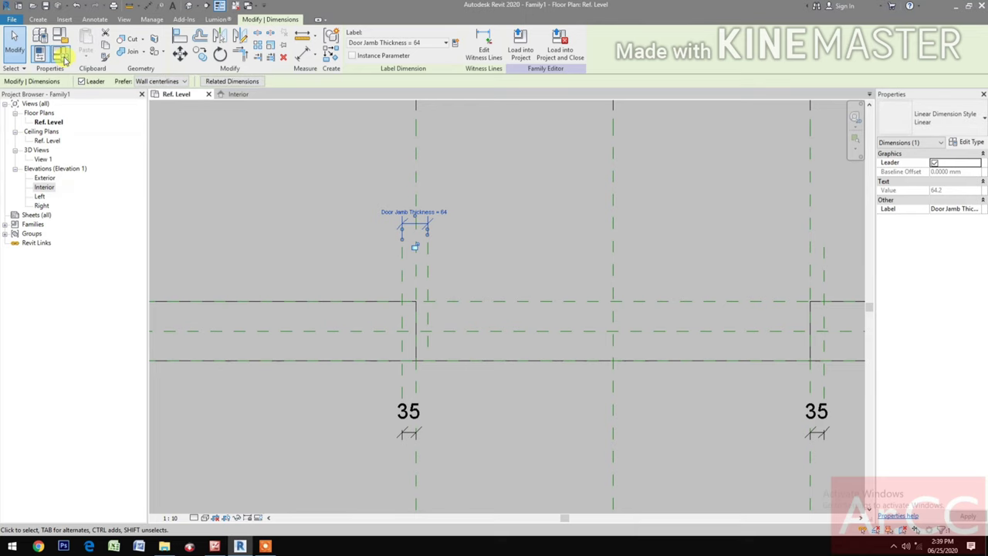
# Step: In Family Types, move the Door Jamb Thickness parameter down two places so it sits below Width
pyautogui.click(62, 56)
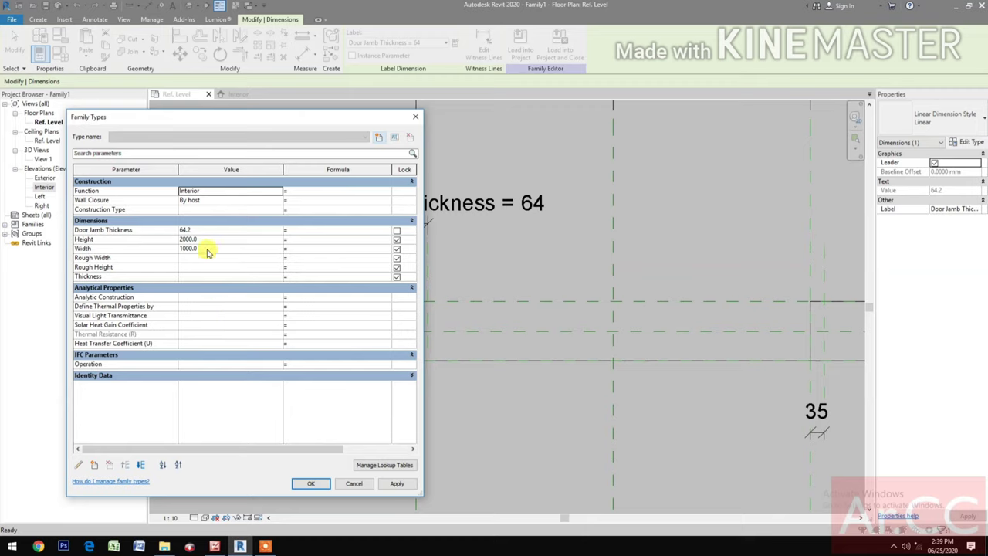
pyautogui.click(128, 230)
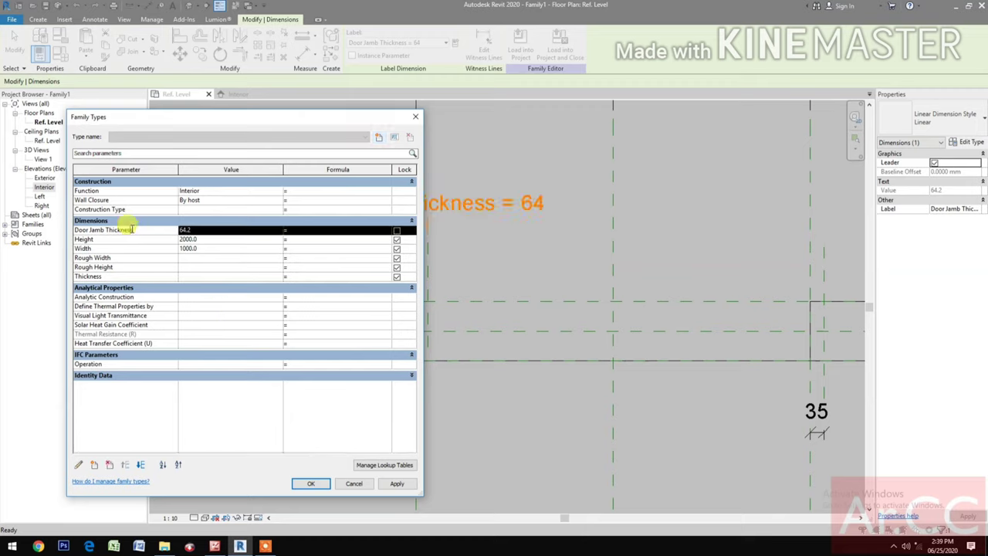
pyautogui.click(142, 465)
pyautogui.click(143, 465)
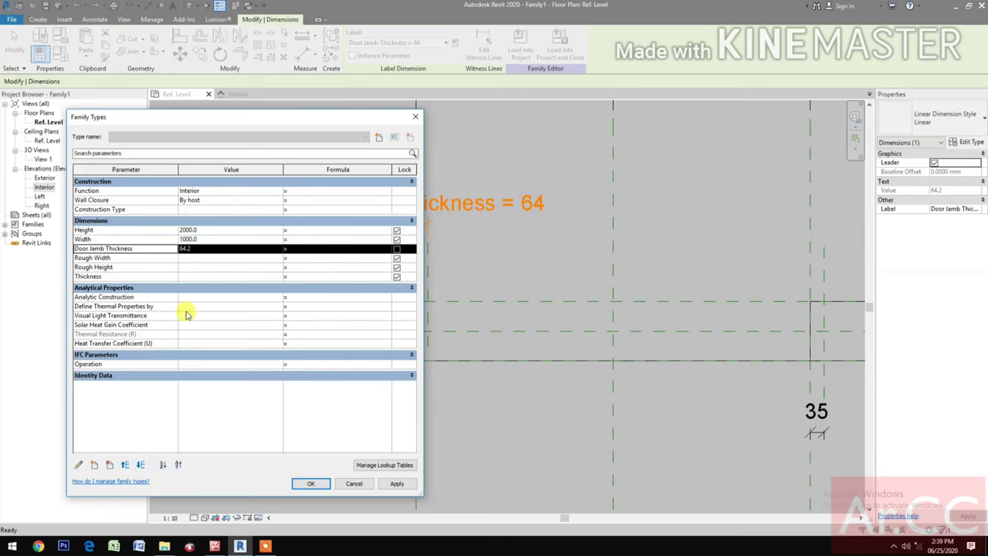
# Step: Set the Door Jamb Thickness parameter to 45 mm and apply it to the family
pyautogui.click(206, 248)
pyautogui.write('4')
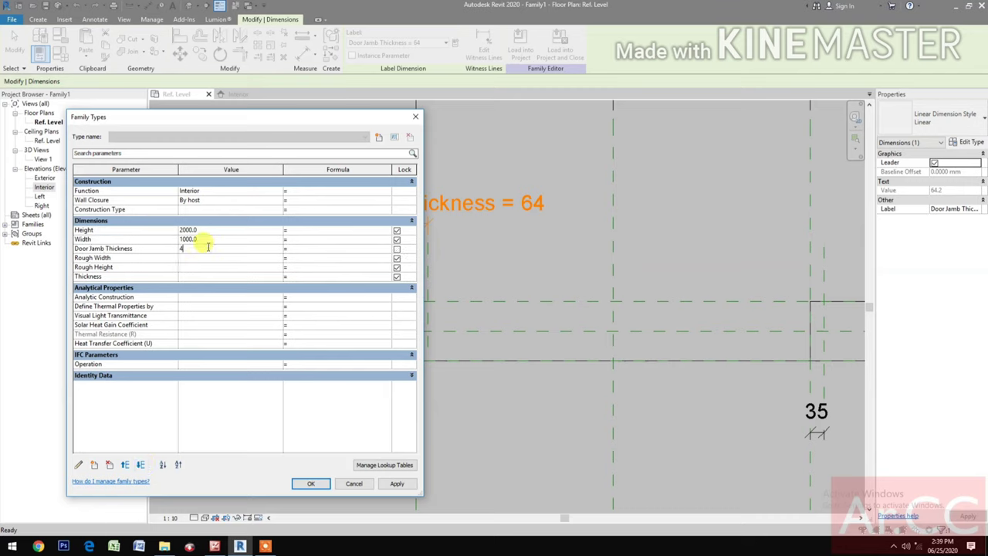
pyautogui.write('5')
pyautogui.click(396, 484)
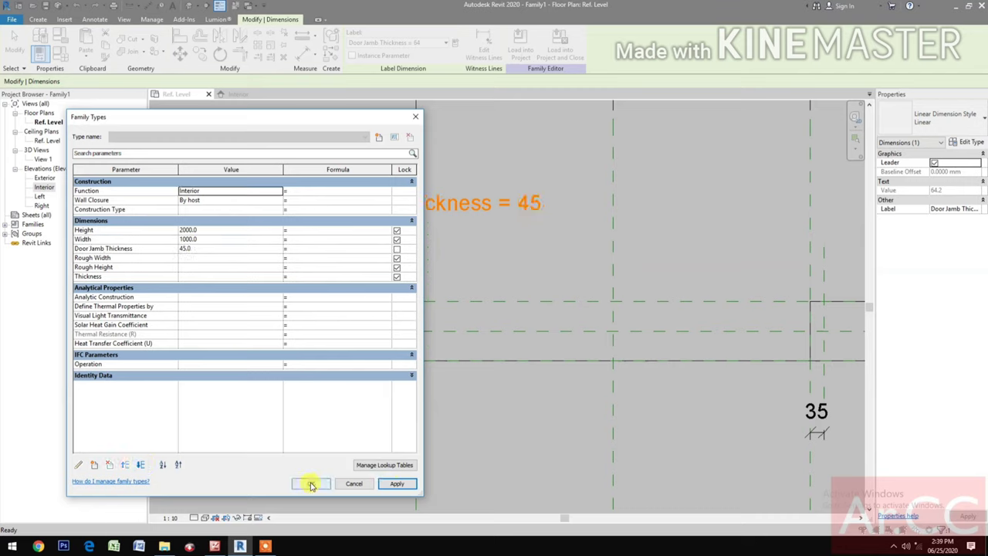
pyautogui.click(310, 483)
pyautogui.press('Escape')
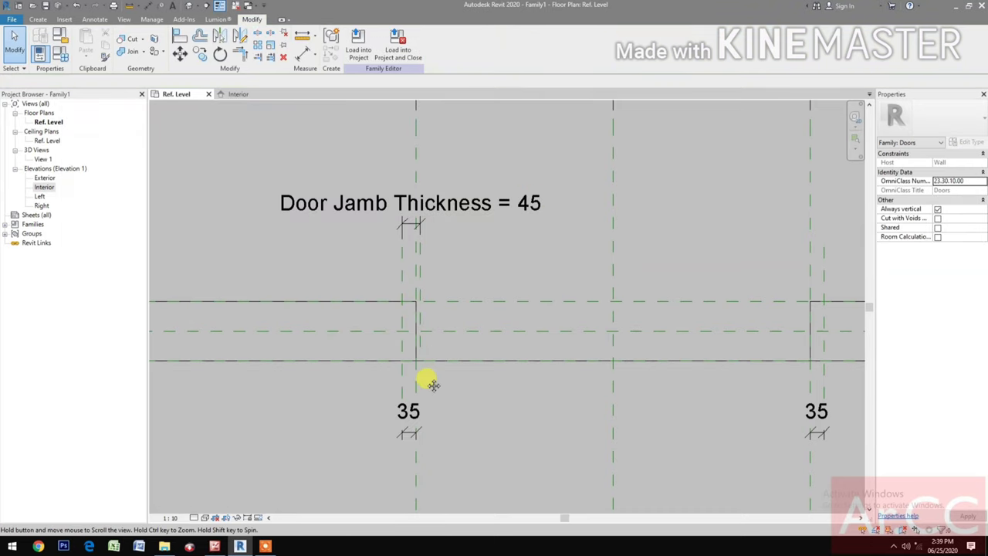
# Step: Open the wall's opening cut boundary sketch for editing in the Interior elevation
pyautogui.moveTo(425, 379)
pyautogui.mouseDown(button='middle')
pyautogui.moveTo(415, 379)
pyautogui.moveTo(434, 384)
pyautogui.mouseUp(button='middle')
pyautogui.scroll(-2, 441, 378)
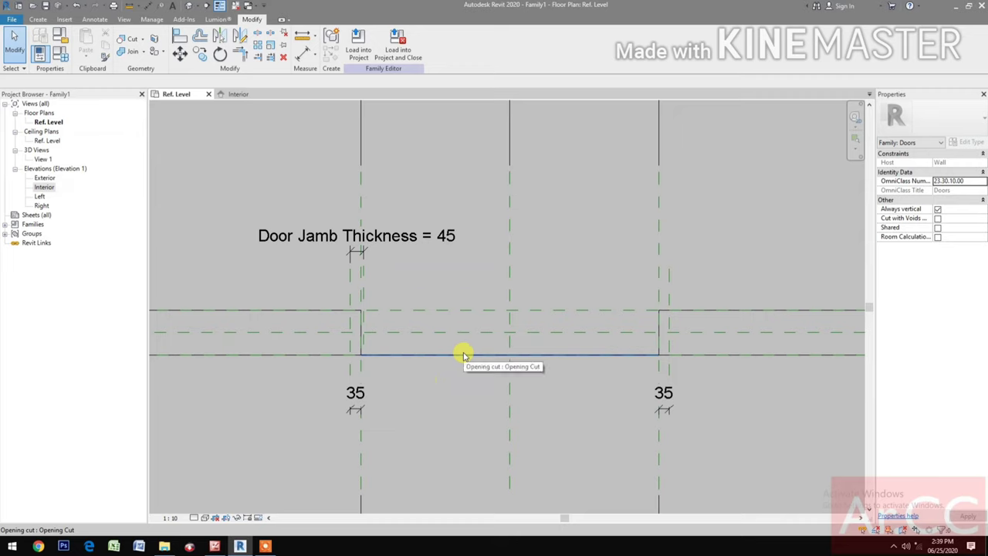
pyautogui.click(463, 355)
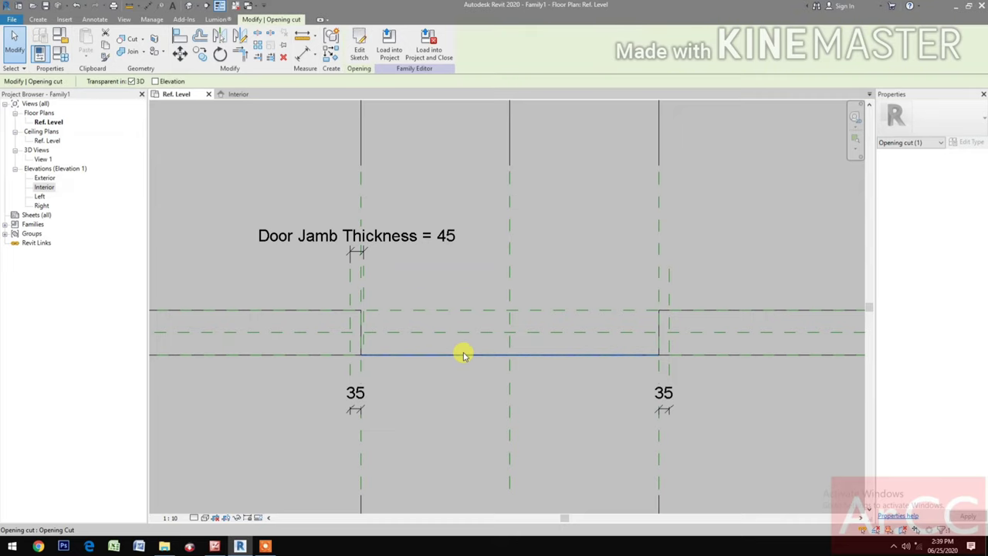
pyautogui.click(356, 54)
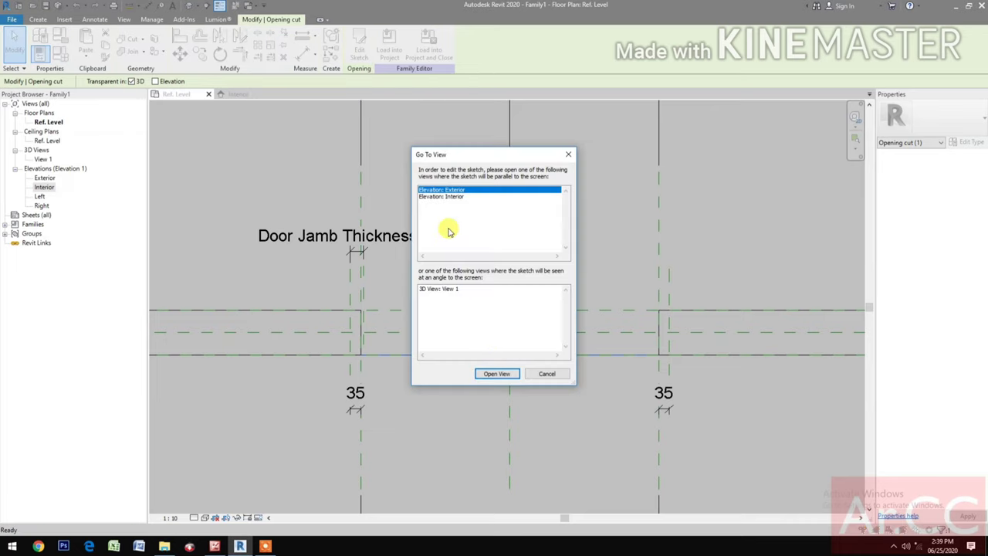
pyautogui.click(450, 198)
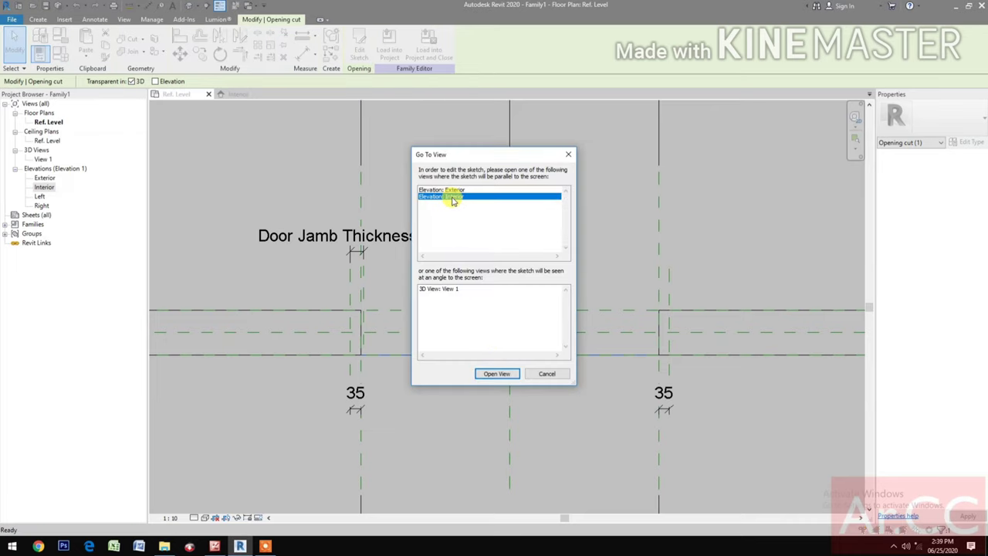
pyautogui.click(497, 373)
pyautogui.scroll(-1, 458, 351)
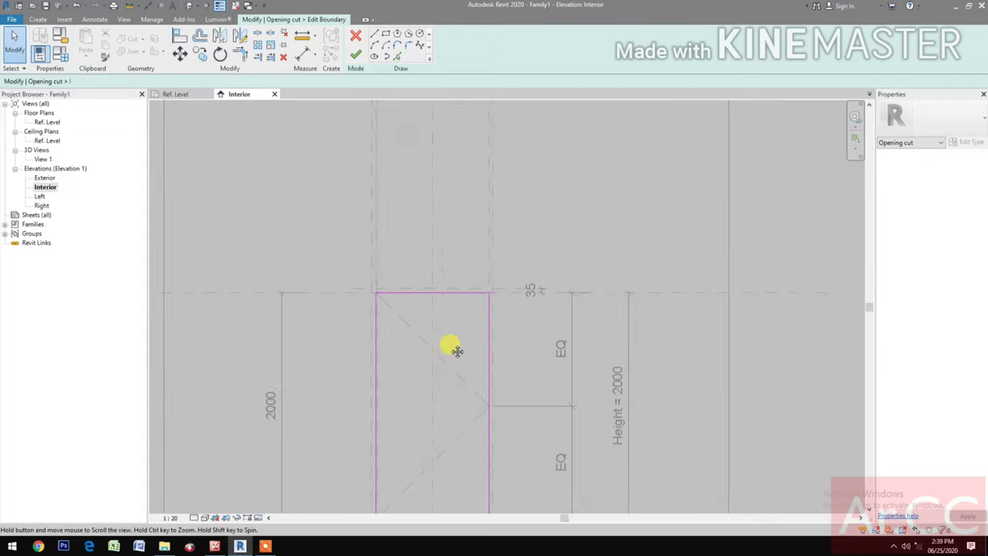
pyautogui.moveTo(458, 351)
pyautogui.mouseDown(button='middle')
pyautogui.moveTo(453, 326)
pyautogui.moveTo(469, 286)
pyautogui.moveTo(481, 301)
pyautogui.mouseUp(button='middle')
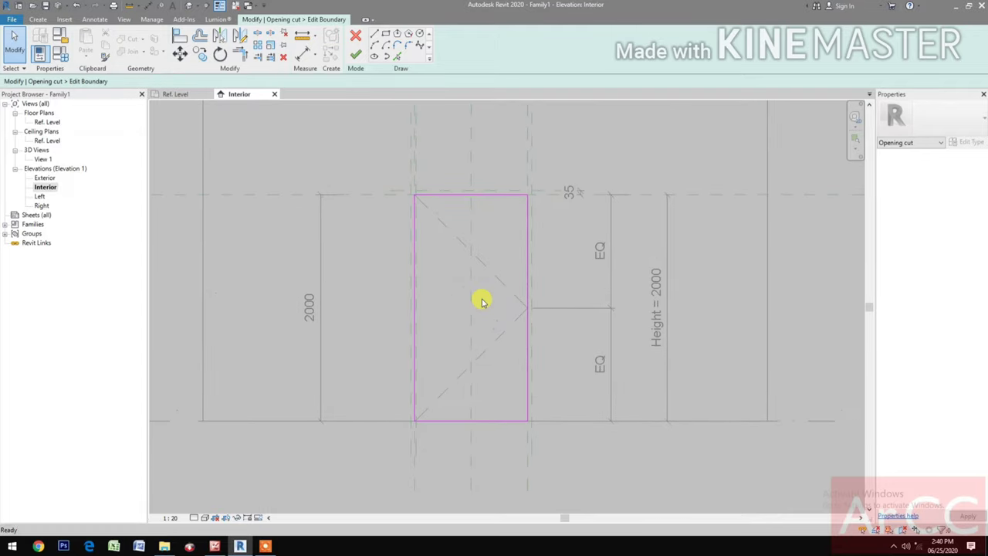
pyautogui.scroll(1, 479, 300)
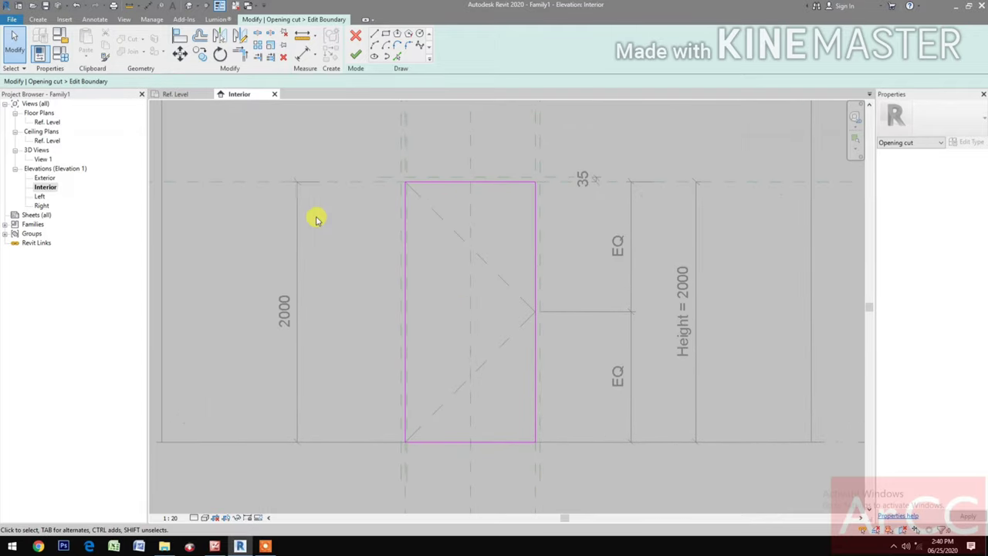
# Step: Align the left edge of the opening cut sketch to the left outer offset plane, removing the conflicting constraints
pyautogui.click(179, 39)
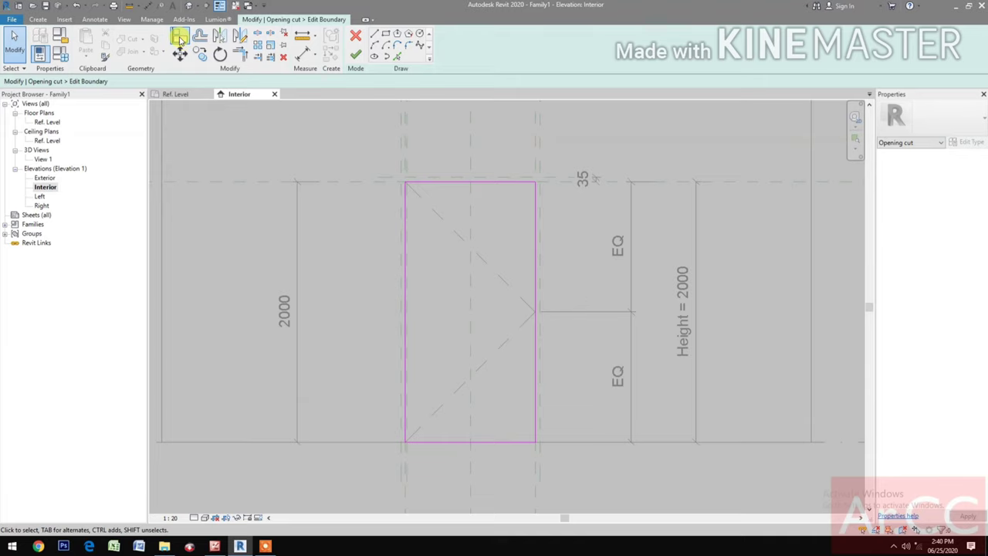
pyautogui.click(401, 147)
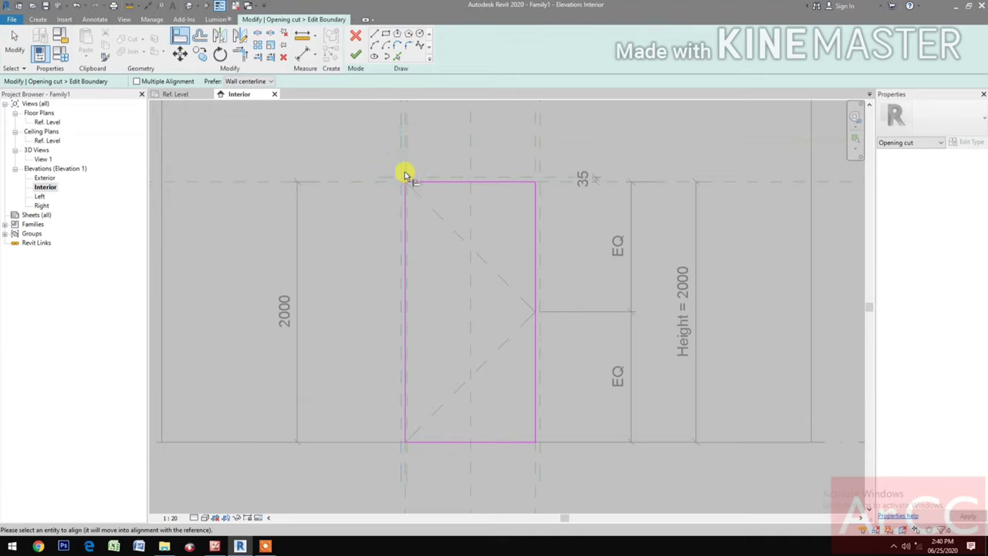
pyautogui.click(405, 218)
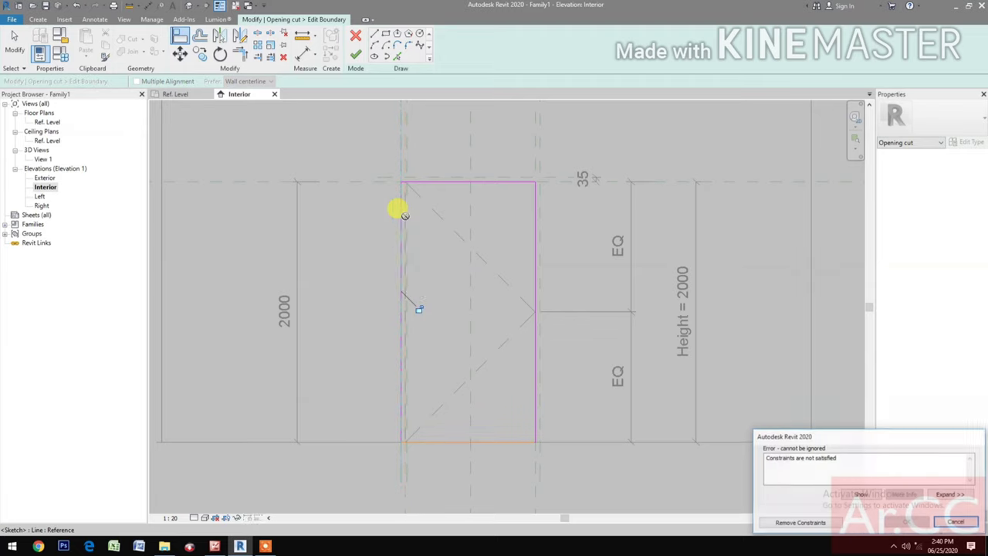
pyautogui.click(801, 523)
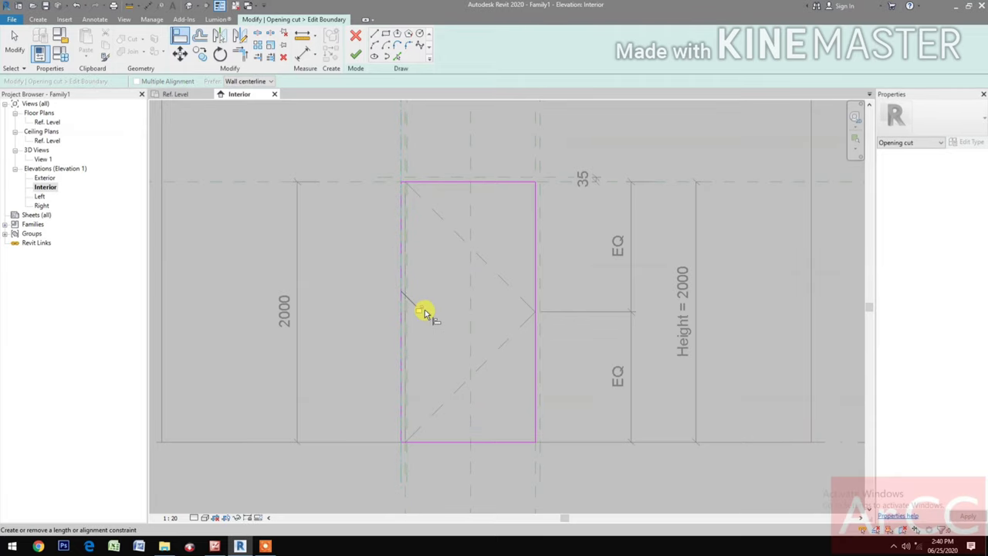
# Step: Align the top edge of the opening sketch to the offset plane above the door head, removing the conflicting constraints
pyautogui.moveTo(421, 309); pyautogui.dragTo(419, 384, button='middle')
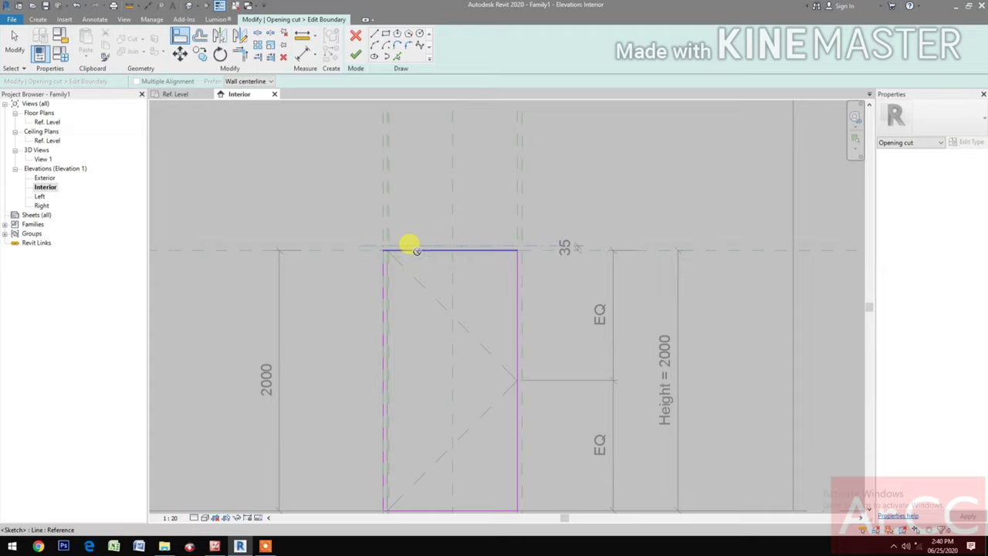
pyautogui.moveTo(417, 252); pyautogui.dragTo(410, 244)
pyautogui.click(801, 523)
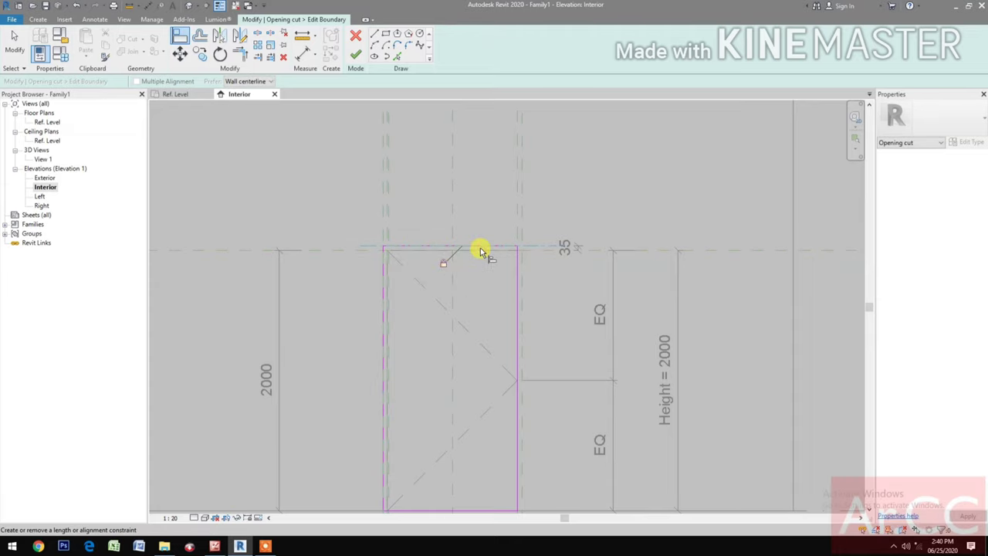
# Step: Align the right edge of the opening sketch to the right outer offset plane, removing the conflicting constraints
pyautogui.click(522, 223)
pyautogui.click(517, 276)
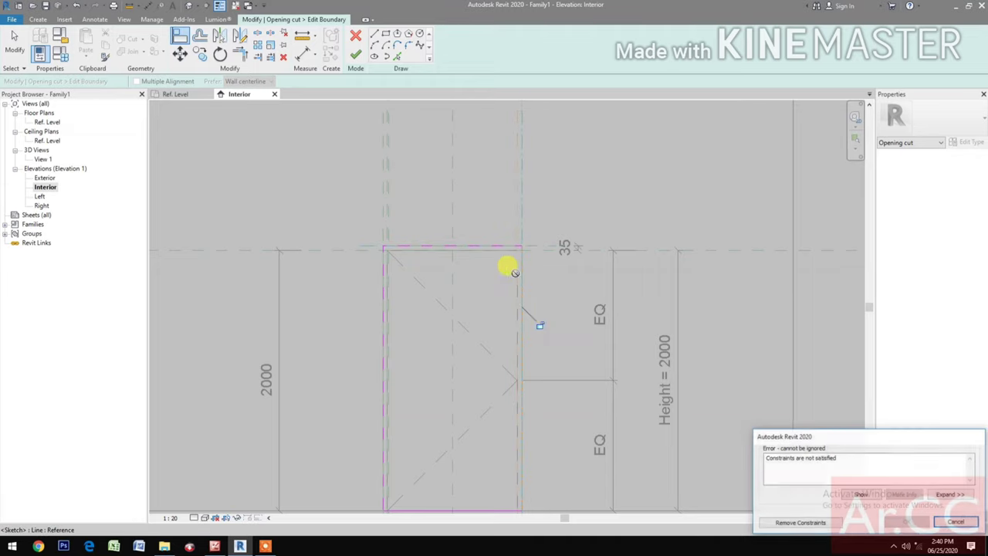
pyautogui.click(798, 523)
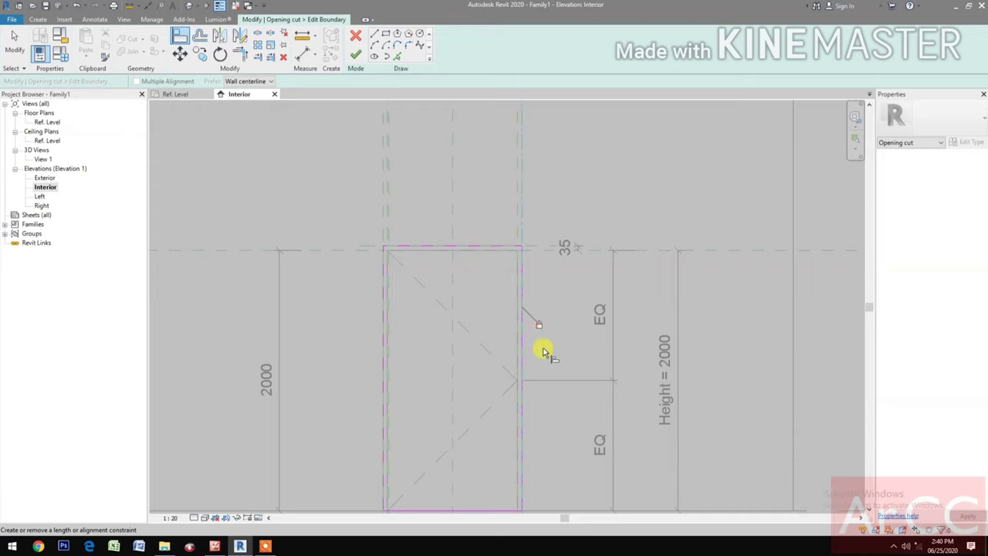
# Step: Finish the opening cut sketch and return to the Ref. Level floor plan
pyautogui.scroll(-2, 541, 347)
pyautogui.moveTo(522, 366); pyautogui.dragTo(516, 352, button='middle')
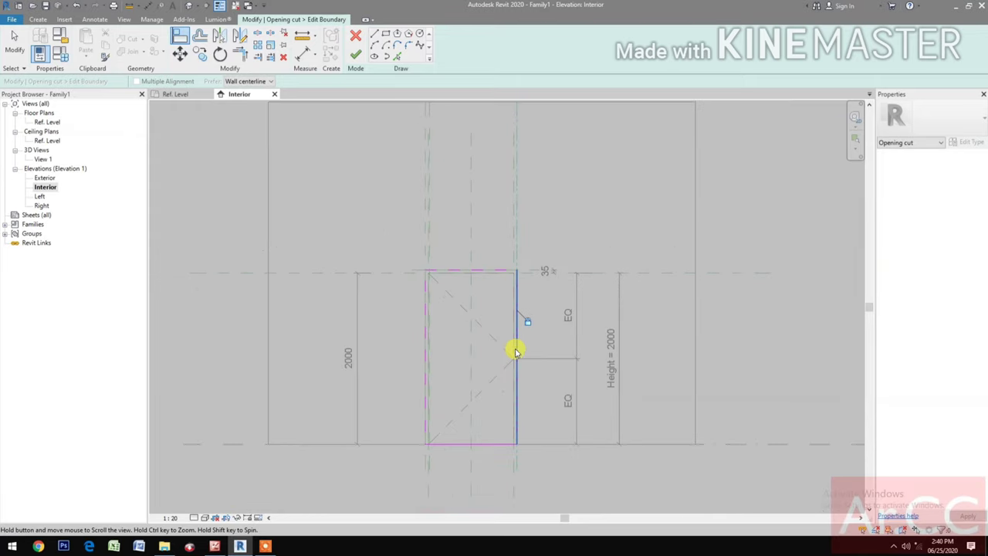
pyautogui.click(357, 56)
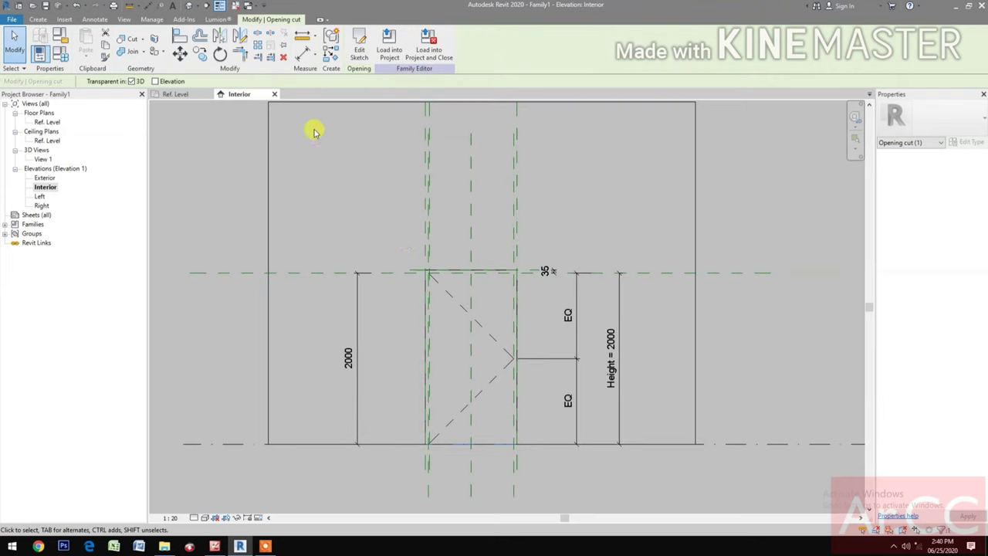
pyautogui.click(178, 94)
pyautogui.scroll(2, 382, 391)
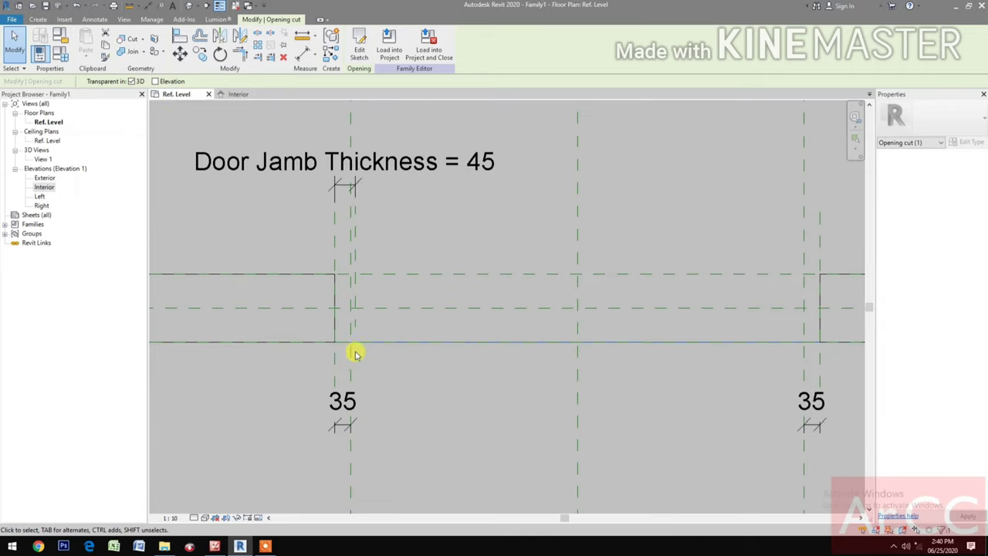
pyautogui.scroll(-2, 455, 423)
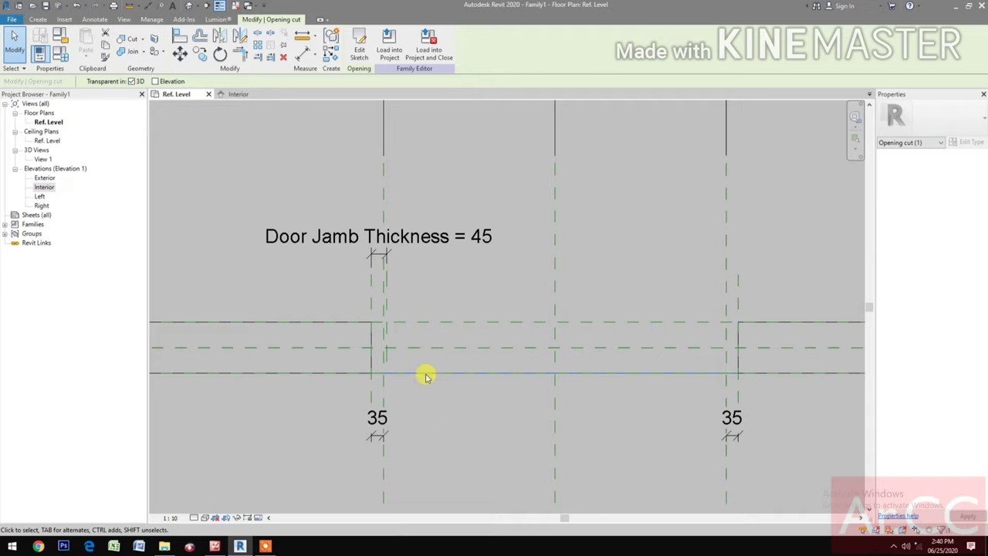
pyautogui.scroll(-2, 446, 340)
pyautogui.moveTo(446, 319)
pyautogui.mouseDown(button='middle')
pyautogui.moveTo(451, 270)
pyautogui.moveTo(437, 326)
pyautogui.mouseUp(button='middle')
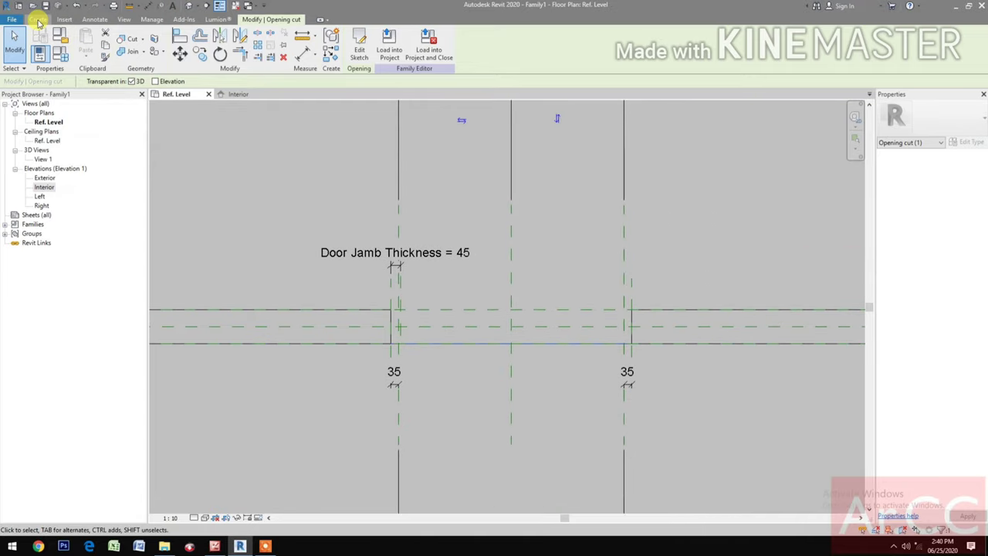
# Step: Draw a short horizontal reference plane across the left jamb, inside the wall about 51 mm above its lower face
pyautogui.click(37, 19)
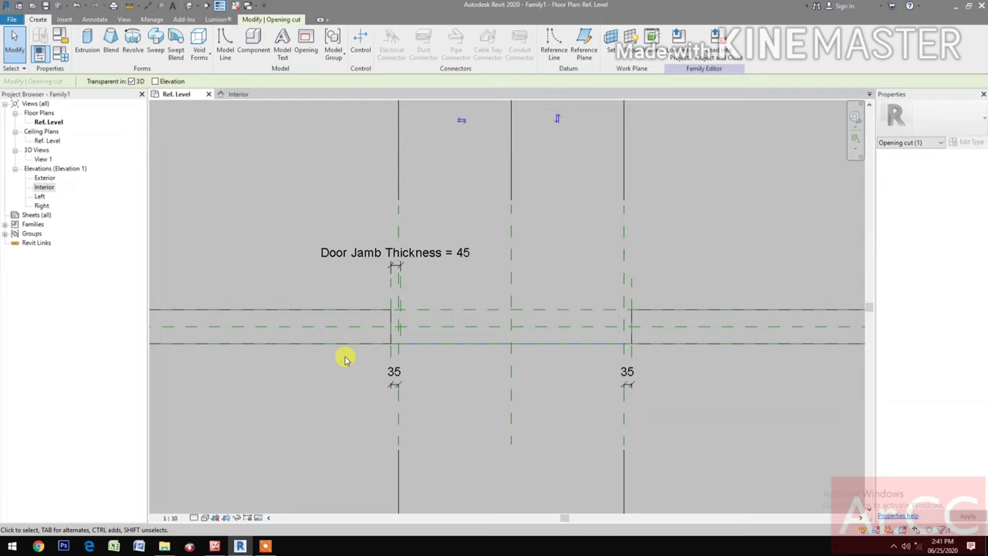
pyautogui.click(584, 42)
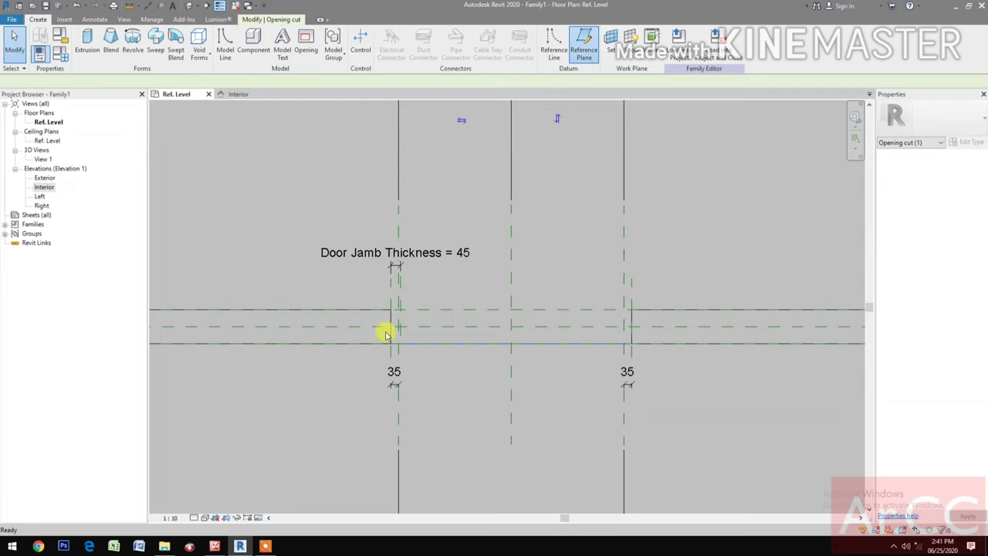
pyautogui.scroll(3, 363, 345)
pyautogui.moveTo(368, 340); pyautogui.dragTo(361, 386, button='middle')
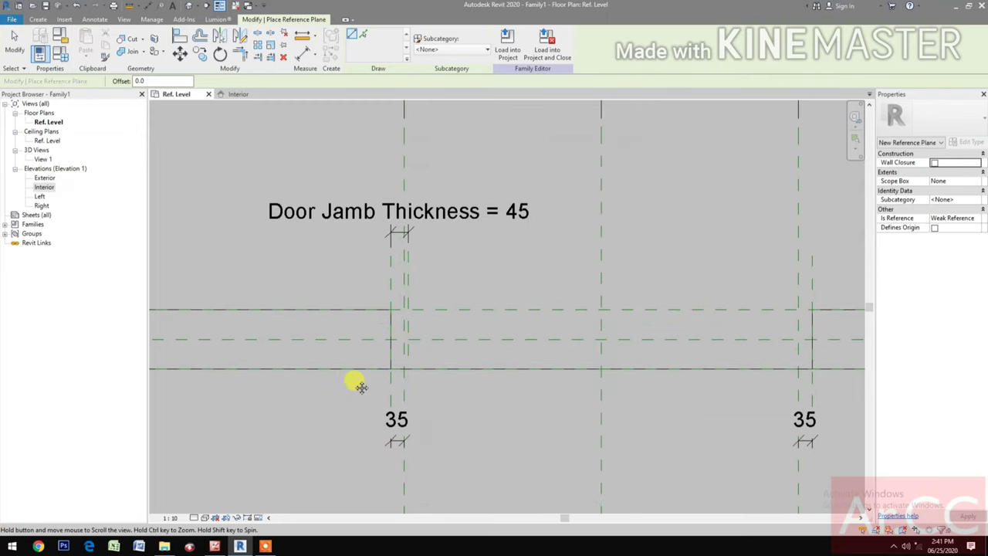
pyautogui.click(301, 347)
pyautogui.click(485, 350)
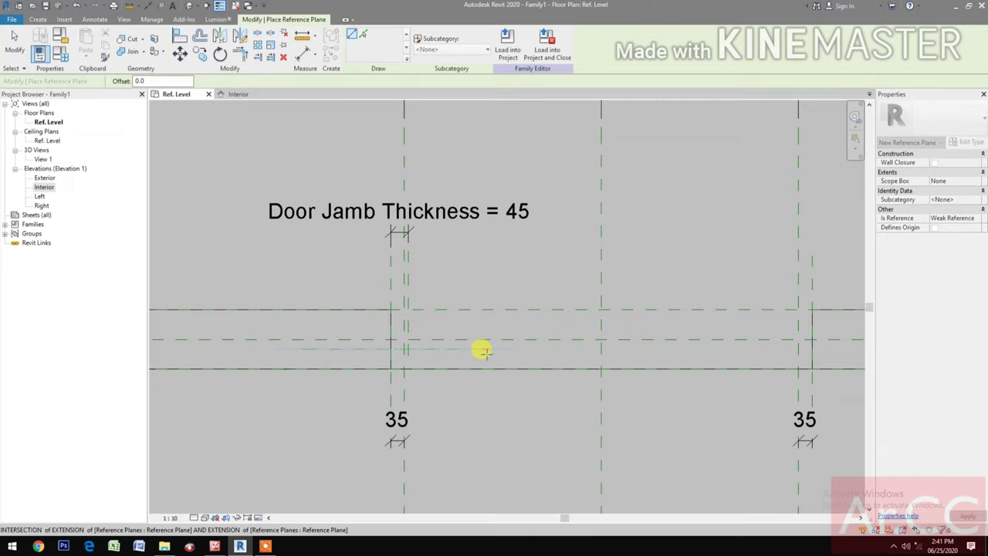
# Step: Add an aligned dimension between the lower wall face and the new horizontal reference plane, placed left of the opening
pyautogui.press('d')
pyautogui.press('i')
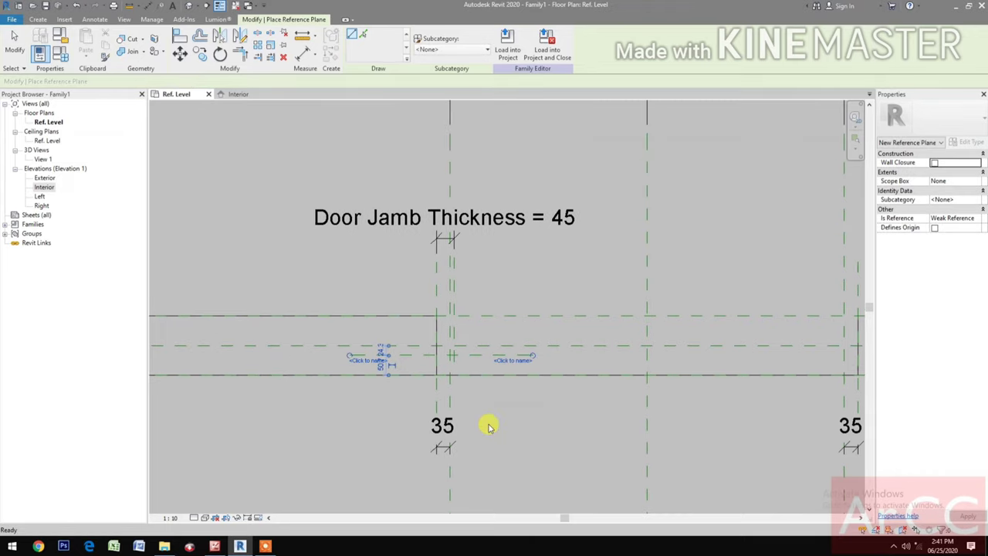
pyautogui.click(504, 376)
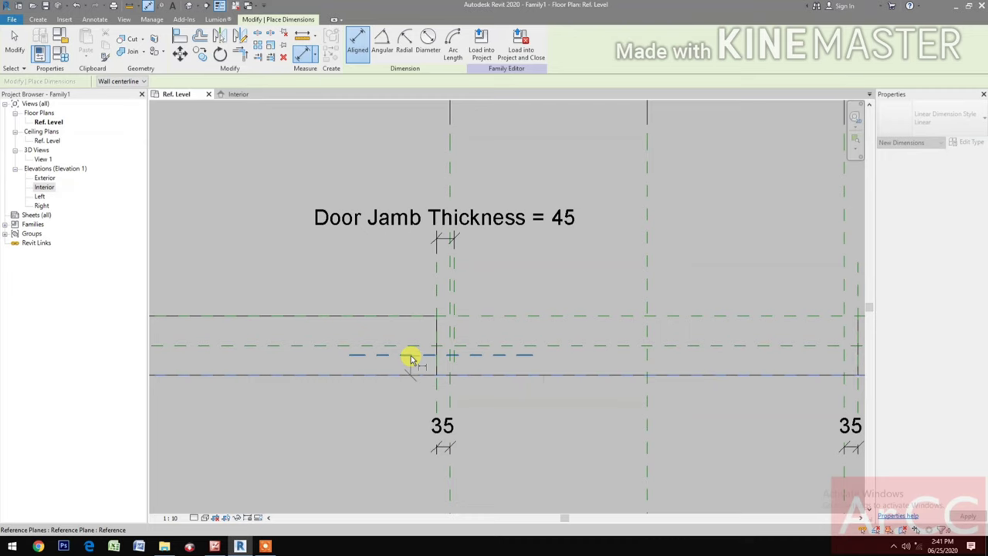
pyautogui.click(412, 360)
pyautogui.click(315, 413)
pyautogui.moveTo(314, 414); pyautogui.dragTo(324, 412, button='middle')
pyautogui.press('Escape')
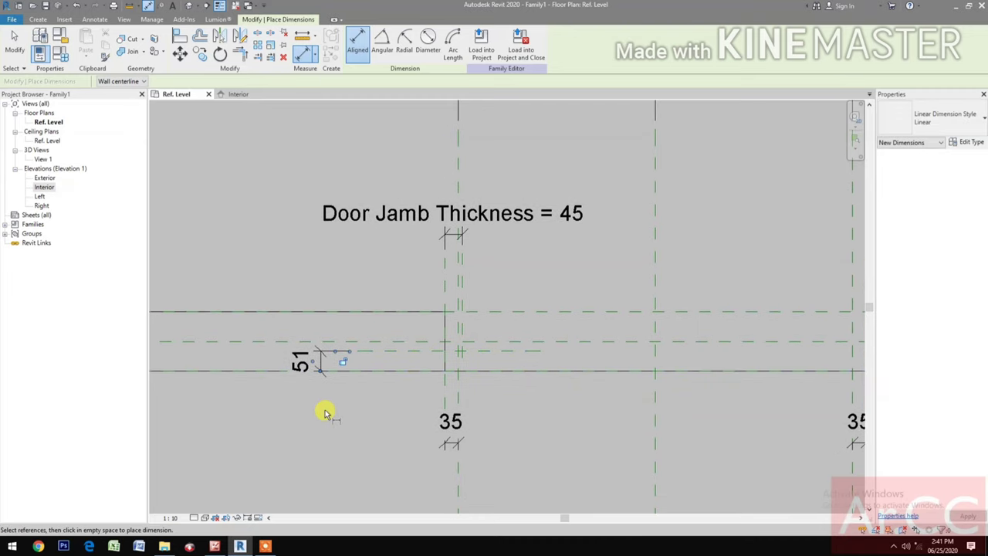
pyautogui.press('Escape')
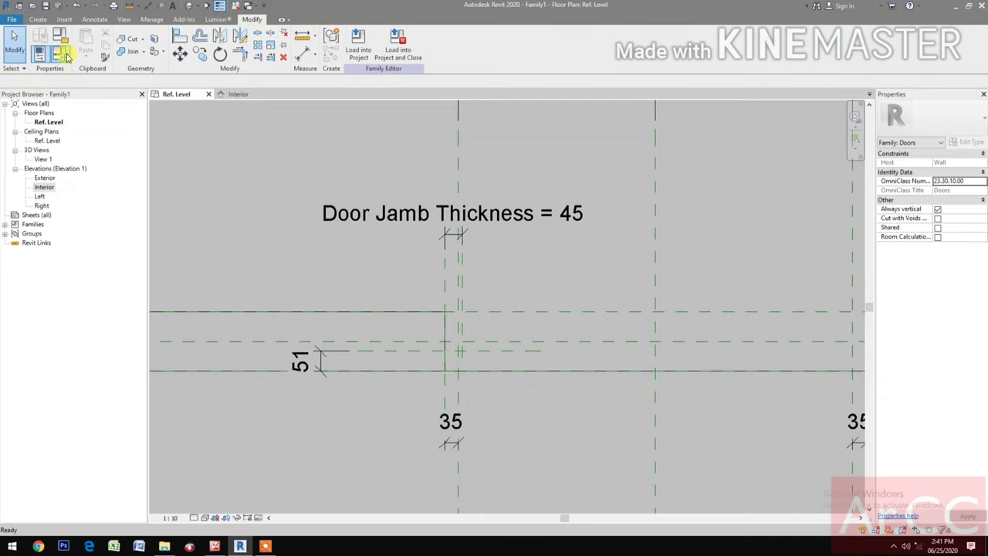
# Step: In Family Types, set the Thickness parameter to 45 mm and apply it to the family
pyautogui.click(63, 54)
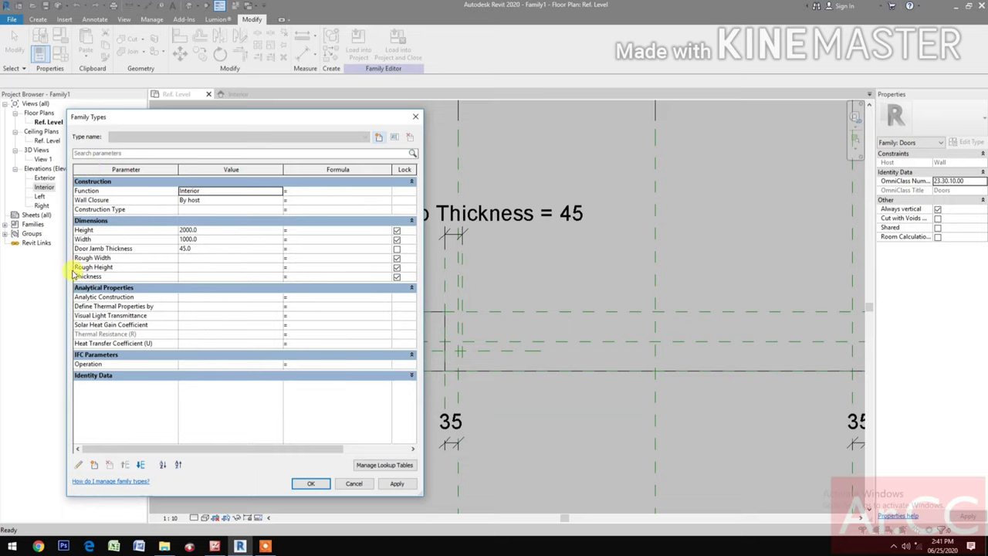
pyautogui.click(185, 277)
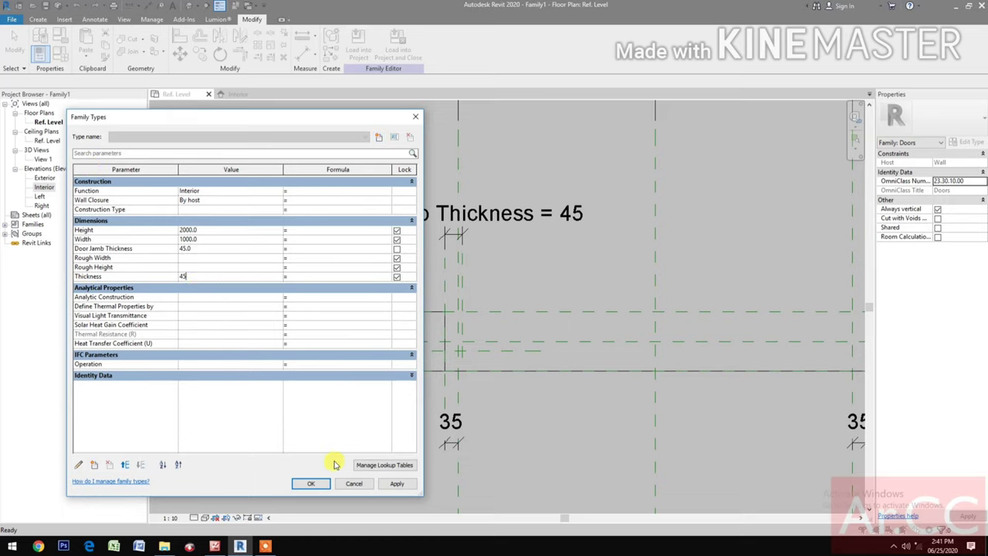
pyautogui.click(392, 484)
pyautogui.click(324, 484)
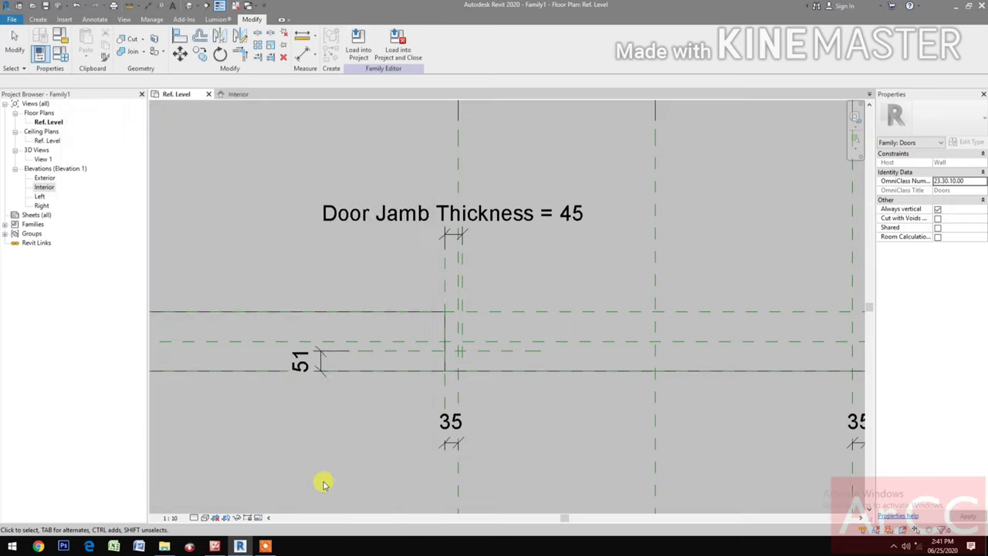
# Step: Label the dimension between the lower wall face and the horizontal plane with the existing Thickness parameter
pyautogui.click(301, 359)
pyautogui.click(397, 42)
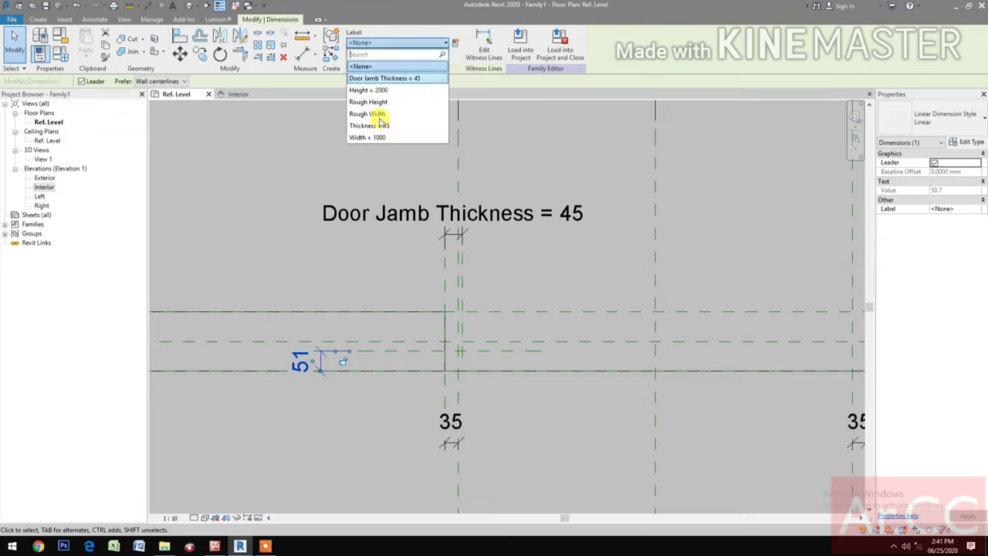
pyautogui.click(380, 125)
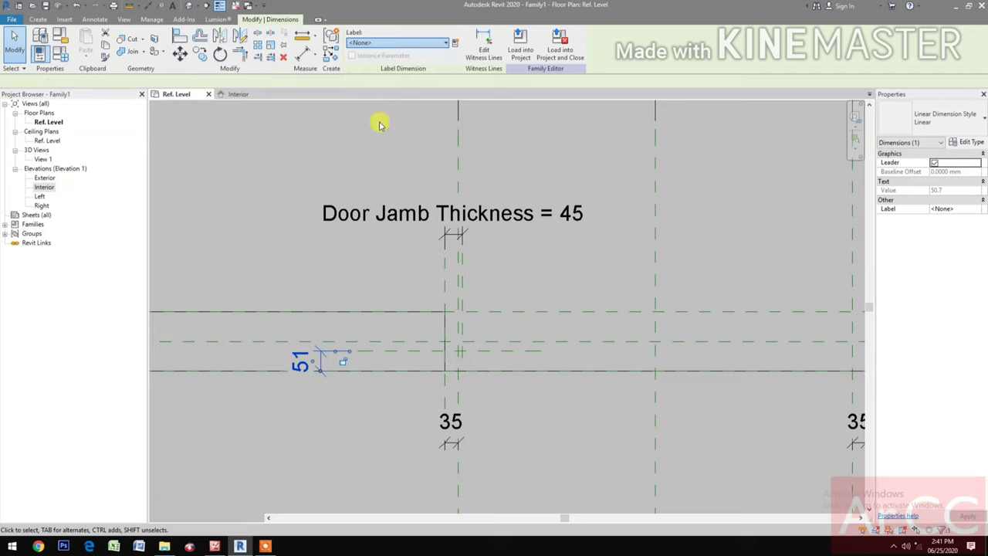
pyautogui.click(316, 259)
# Step: Draw a second short horizontal reference plane across the left jamb, about 60 mm above the existing short horizontal one
pyautogui.moveTo(548, 404); pyautogui.dragTo(520, 404, button='middle')
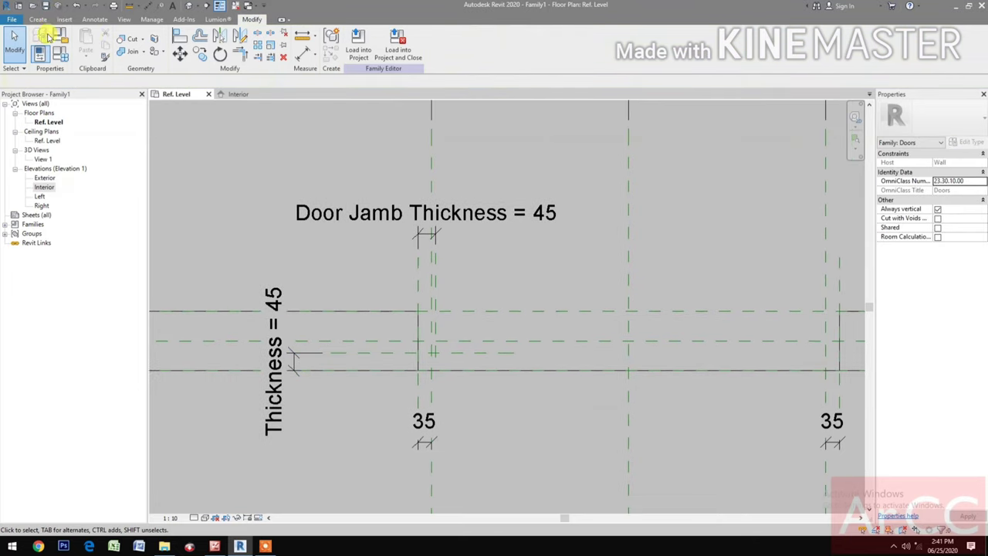
pyautogui.click(40, 19)
pyautogui.click(584, 44)
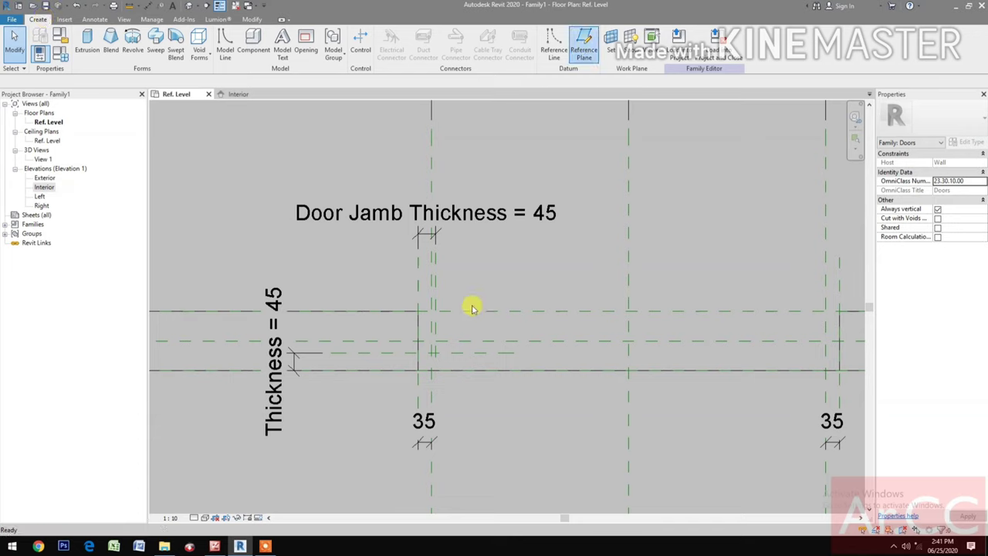
pyautogui.click(328, 332)
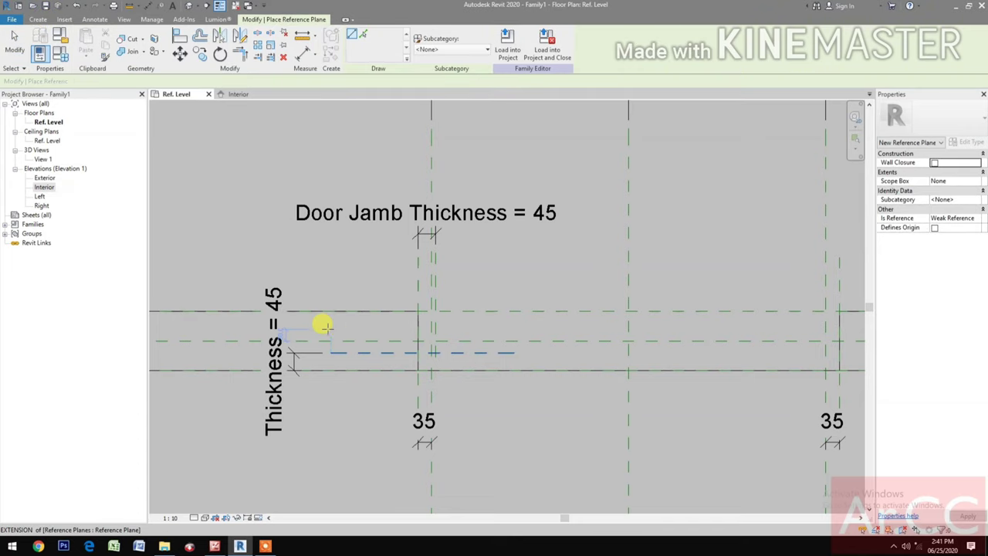
pyautogui.click(484, 332)
# Step: Add an aligned dimension between the two short horizontal reference planes, placed left of the opening
pyautogui.press('d')
pyautogui.press('i')
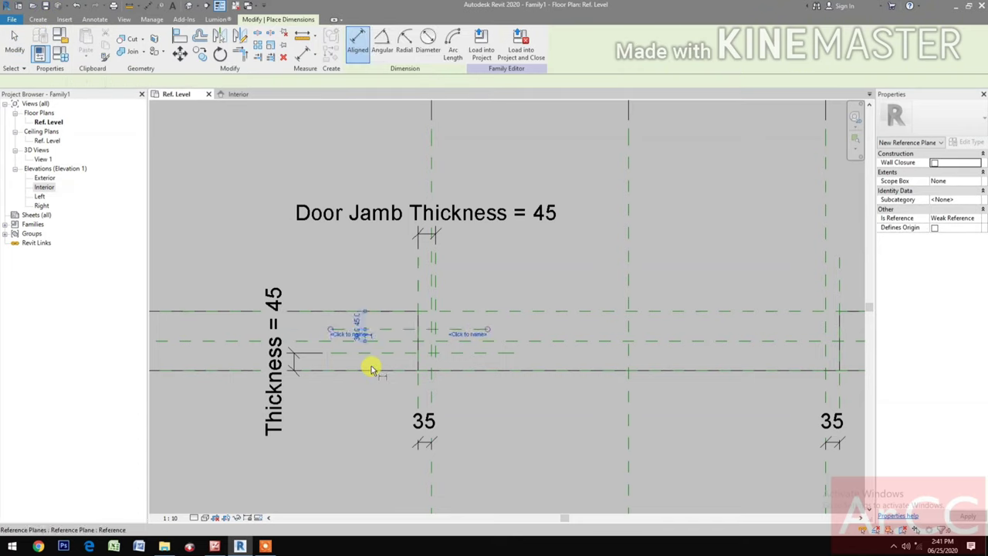
pyautogui.click(386, 352)
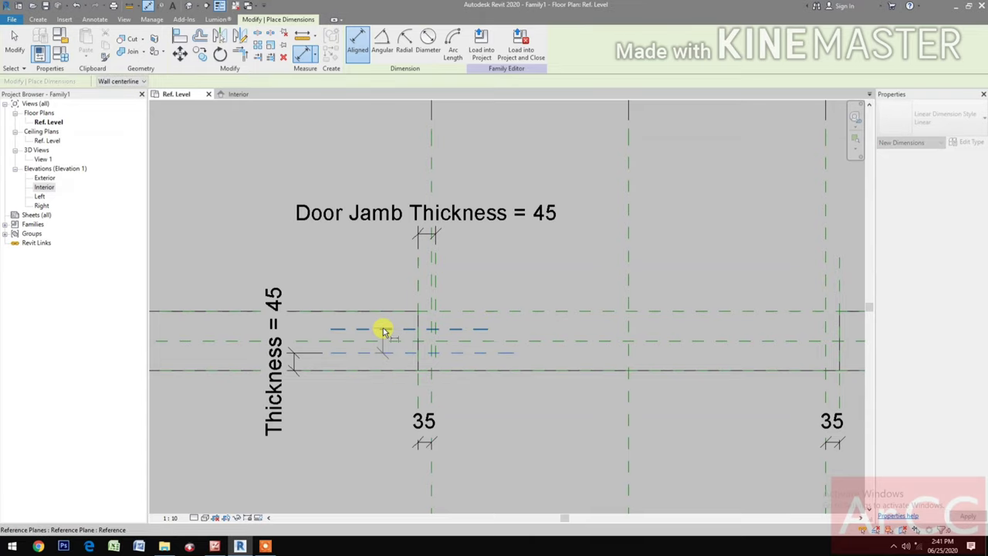
pyautogui.click(381, 330)
pyautogui.click(321, 405)
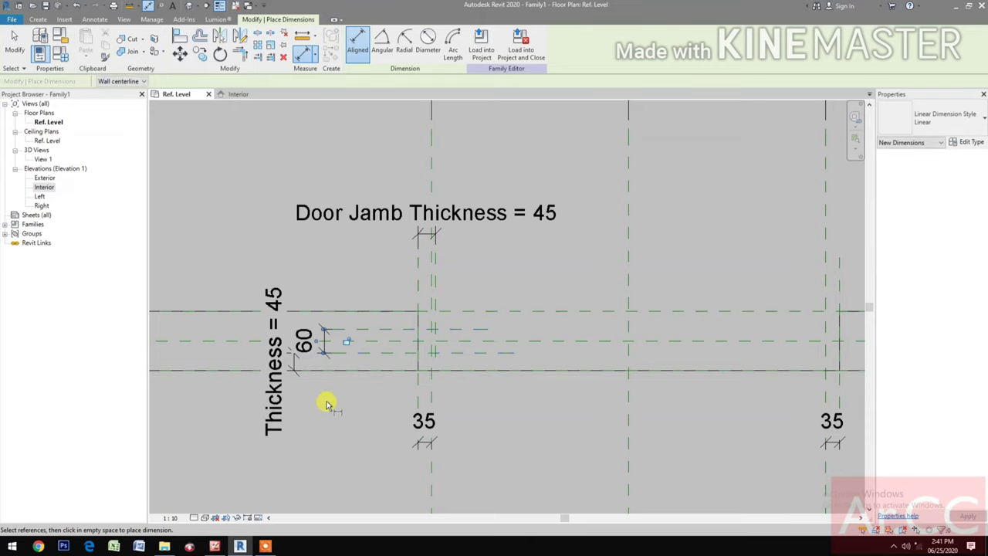
pyautogui.press('Escape')
pyautogui.press('Escape')
# Step: Label the dimension between the two short horizontal planes with a new family type parameter named Rabbet Width
pyautogui.click(324, 339)
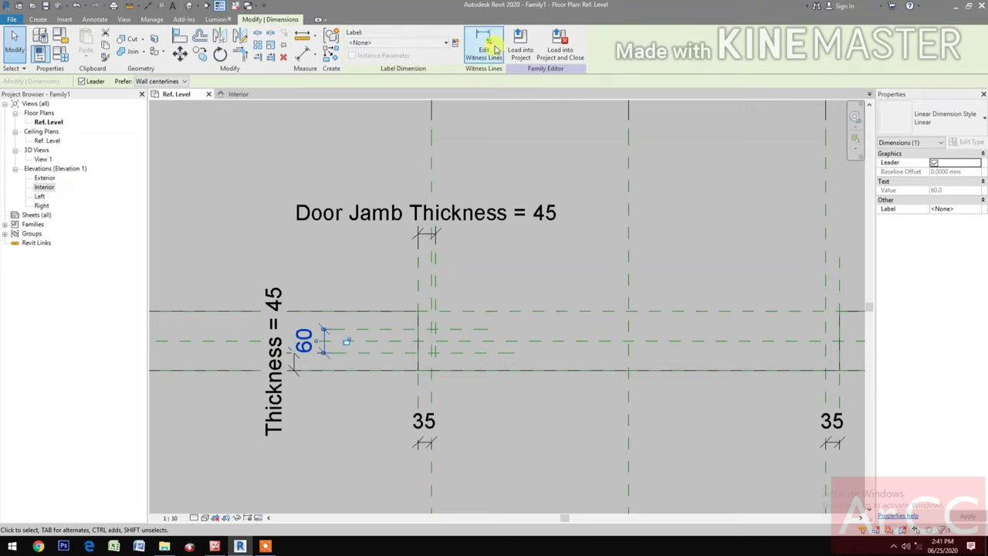
pyautogui.click(455, 43)
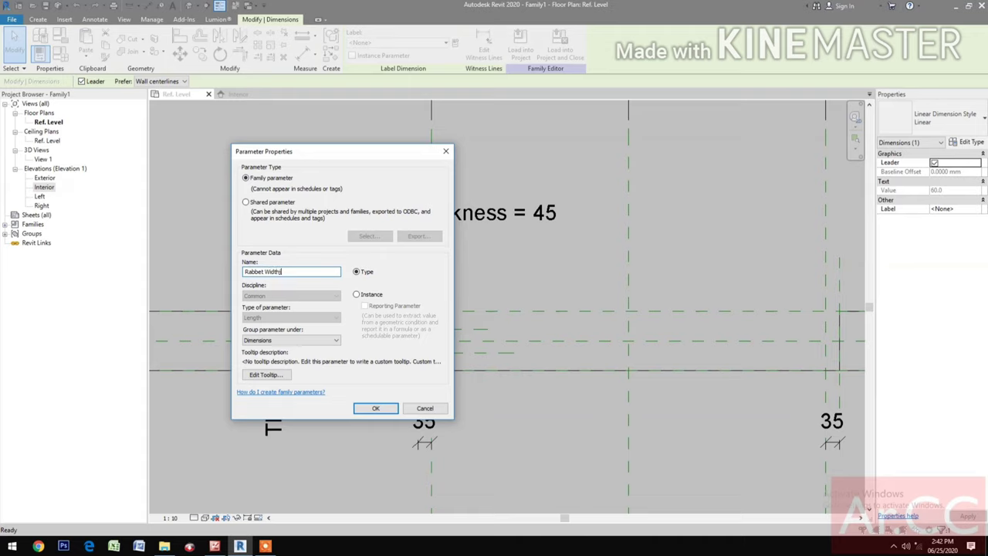
pyautogui.click(374, 413)
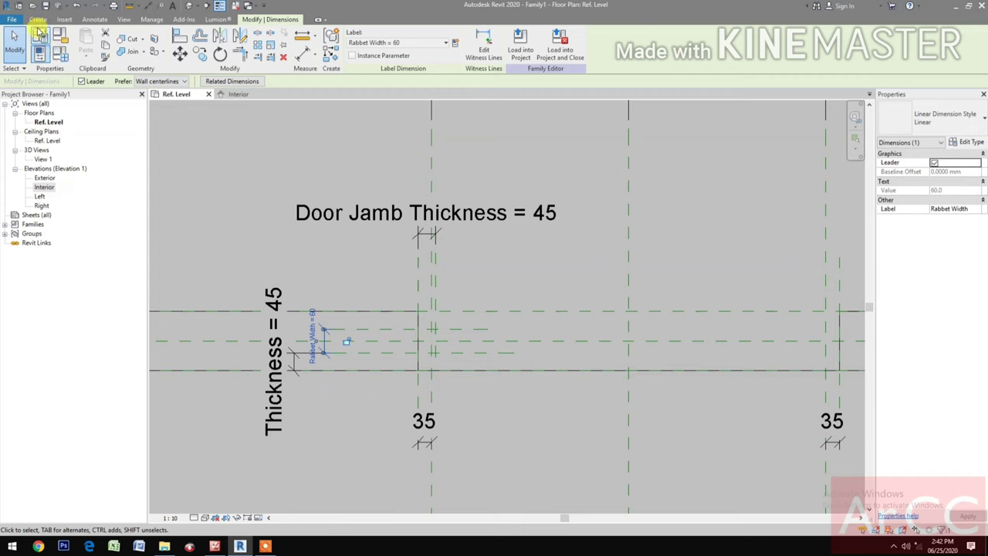
# Step: In Family Types, move Rabbet Width below Door Jamb Thickness and set its value to 50 mm
pyautogui.click(39, 34)
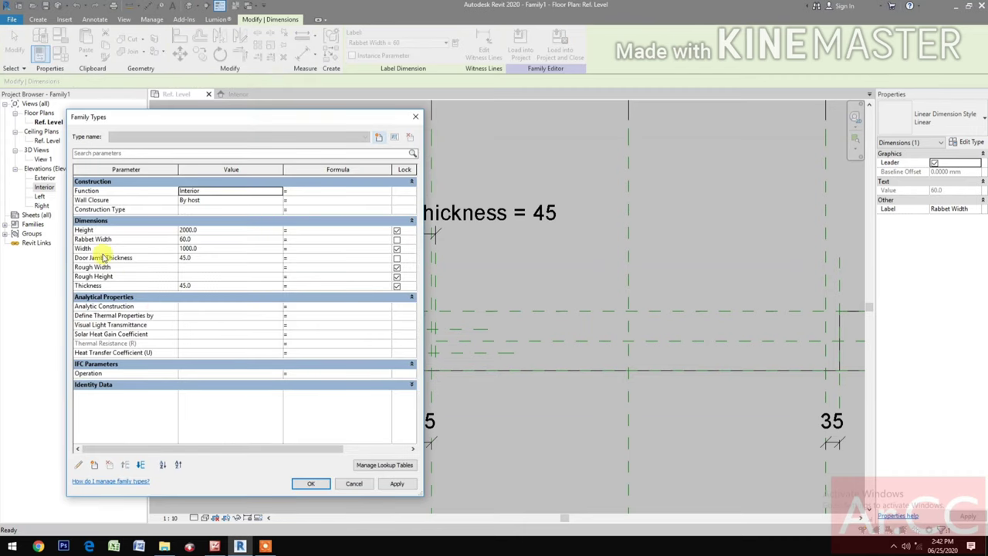
pyautogui.click(114, 240)
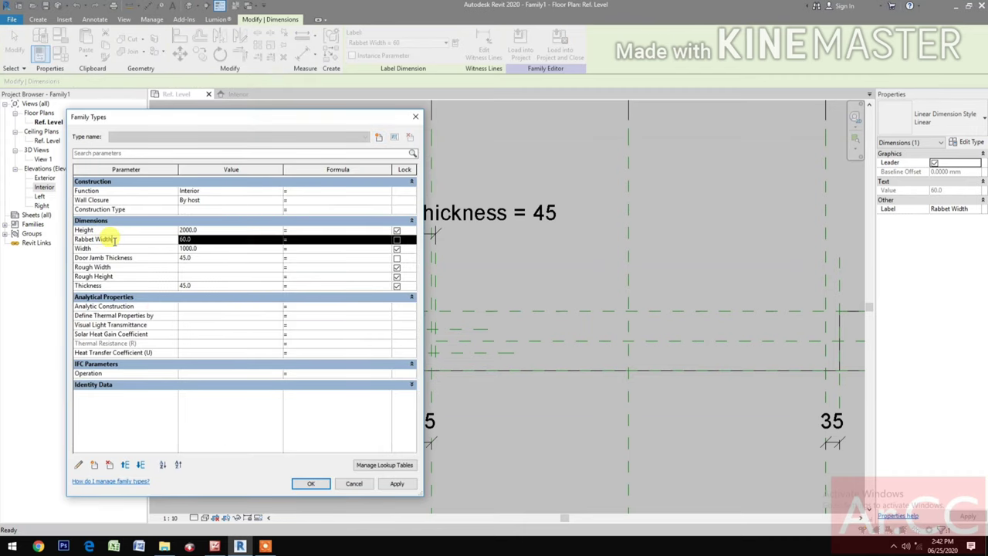
pyautogui.click(143, 465)
pyautogui.click(143, 466)
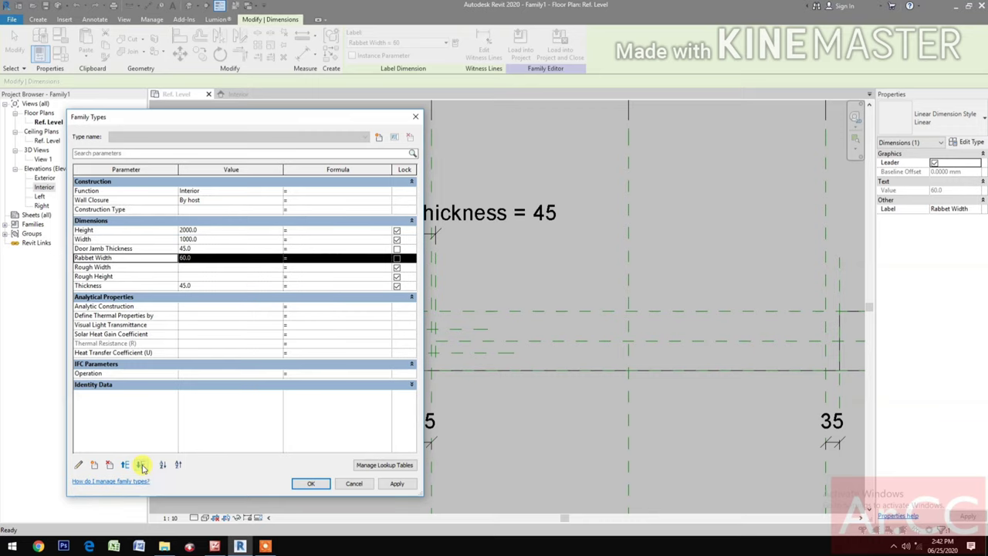
pyautogui.click(211, 258)
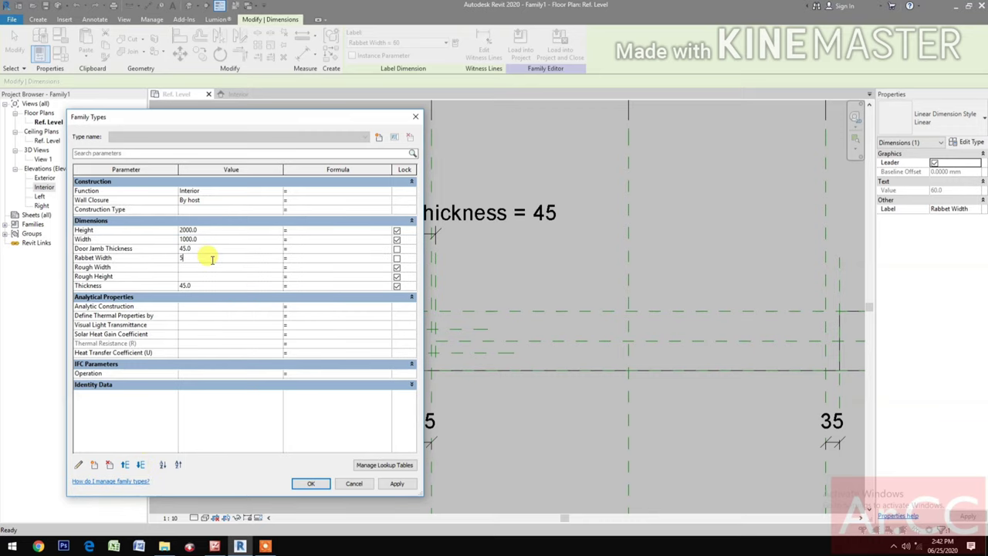
pyautogui.click(312, 484)
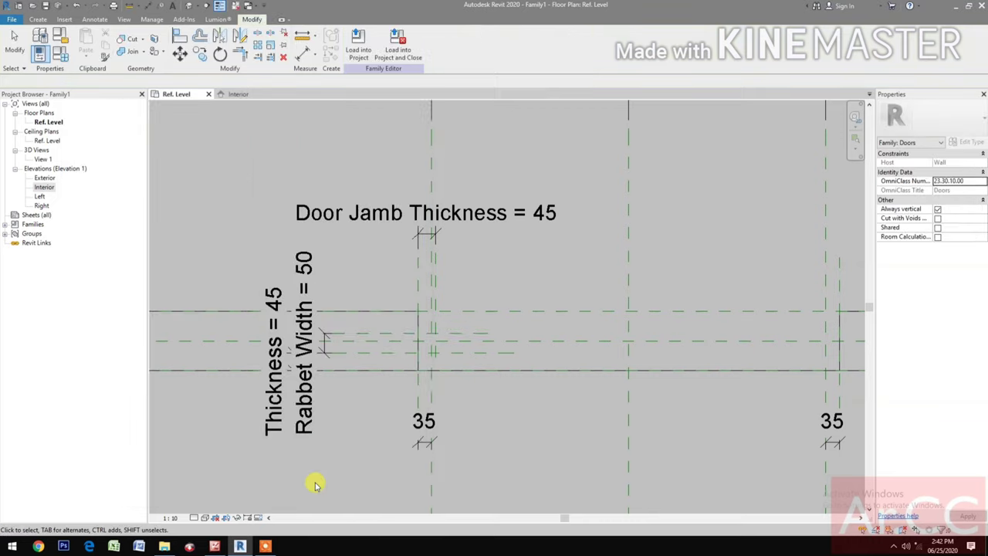
# Step: Start a sweep path sketch with the Exterior reference plane picked as its work plane, and open the Interior elevation for sketching
pyautogui.scroll(-1, 397, 448)
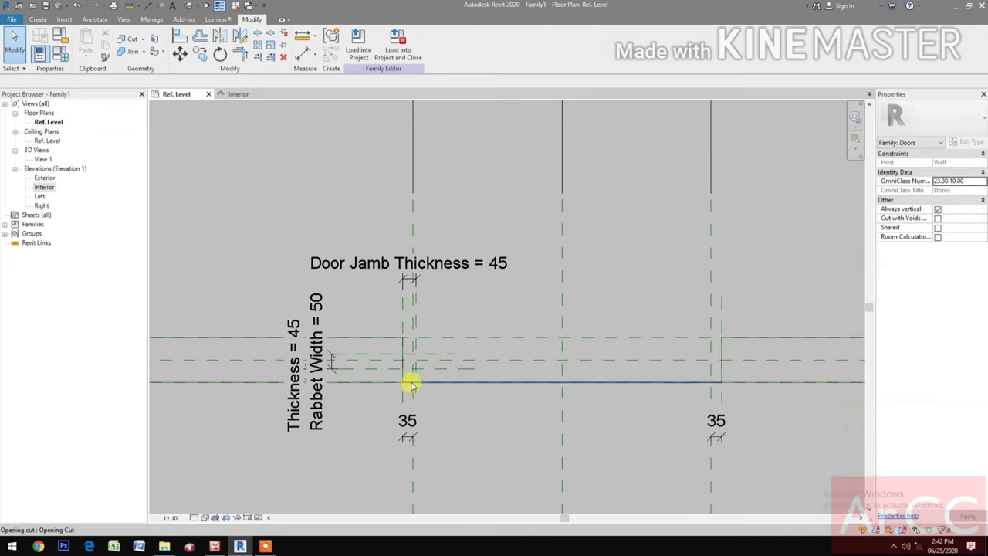
pyautogui.scroll(3, 410, 383)
pyautogui.scroll(-1, 467, 420)
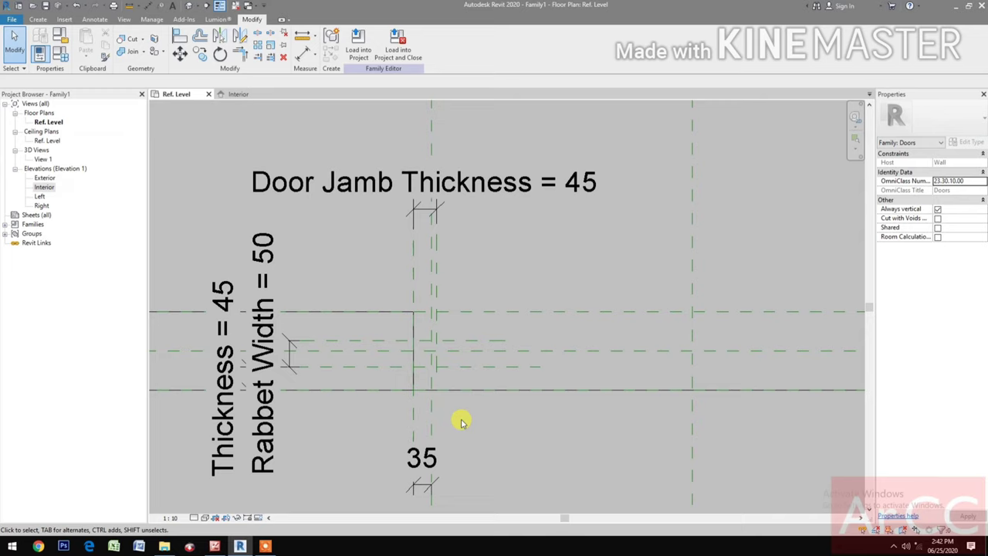
pyautogui.click(38, 20)
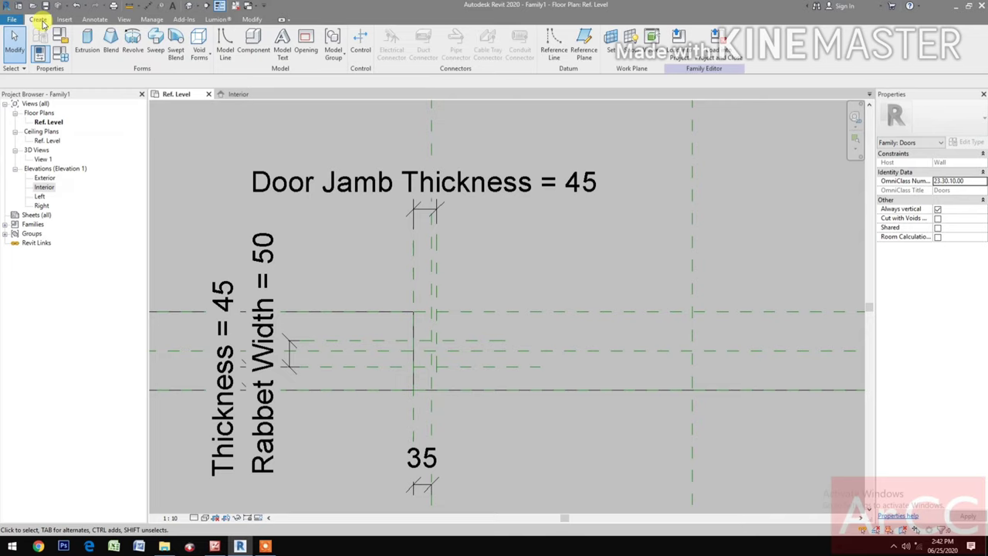
pyautogui.click(154, 50)
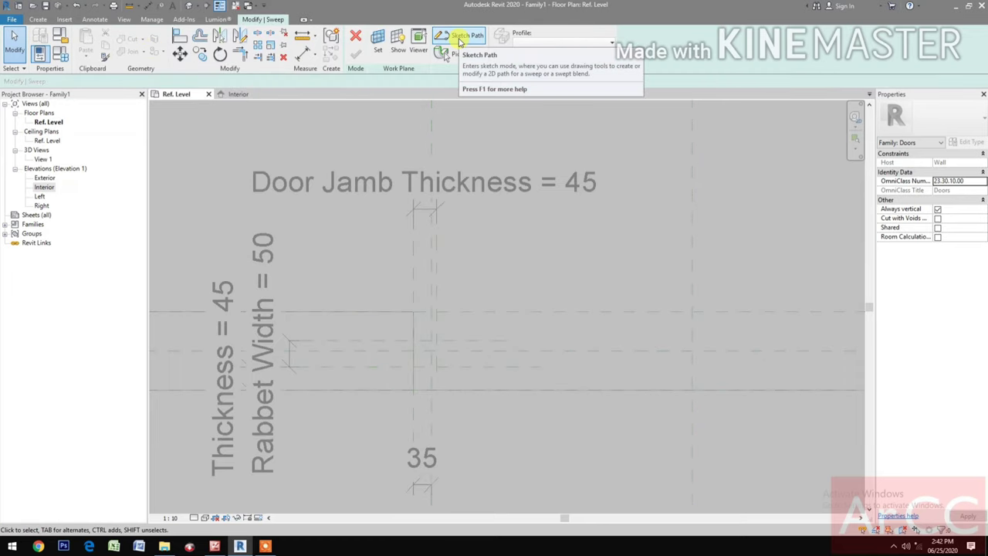
pyautogui.click(460, 39)
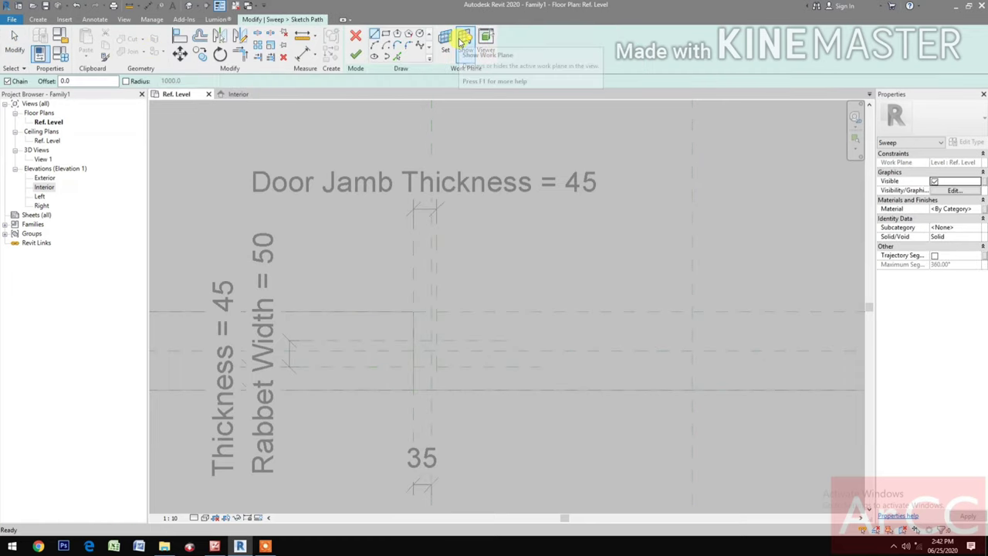
pyautogui.click(442, 50)
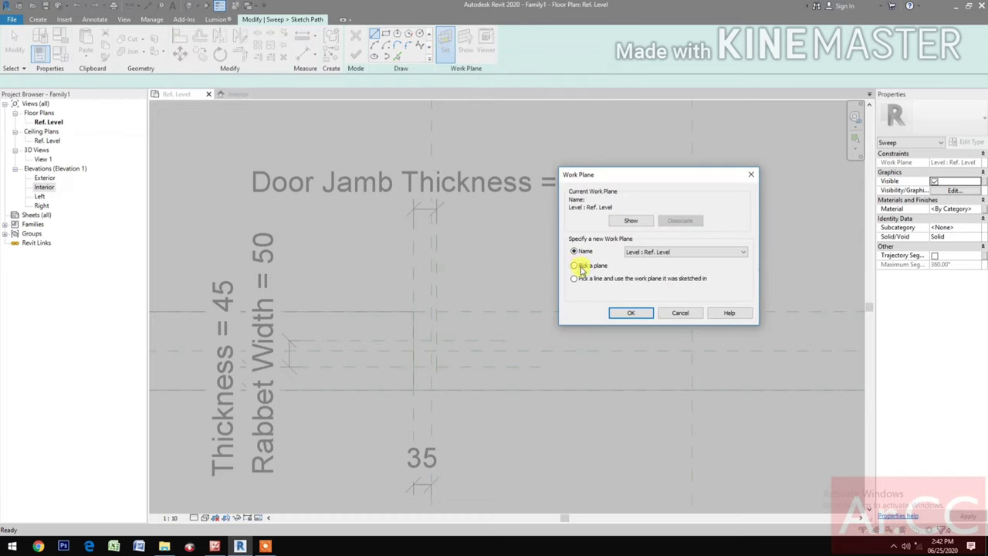
pyautogui.click(629, 313)
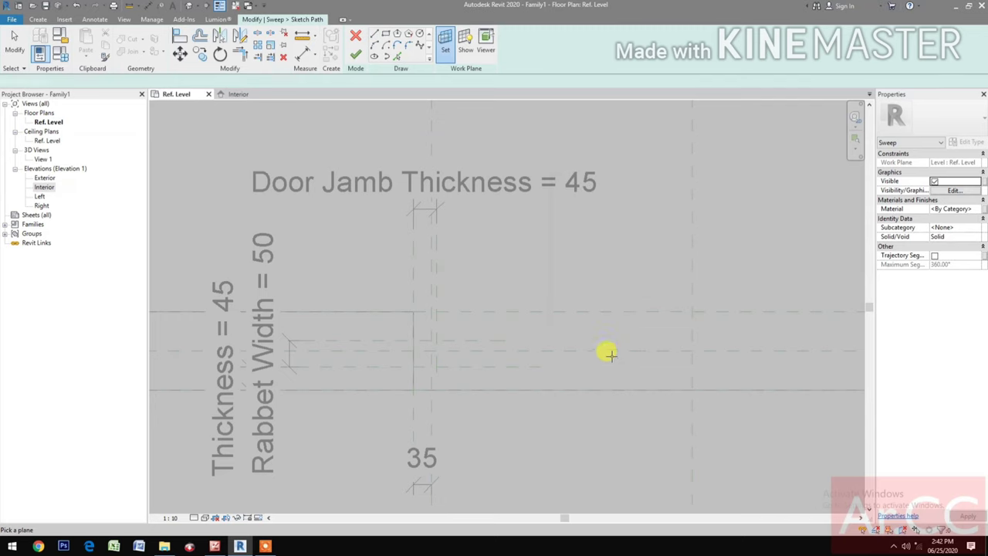
pyautogui.moveTo(605, 348); pyautogui.dragTo(523, 343, button='middle')
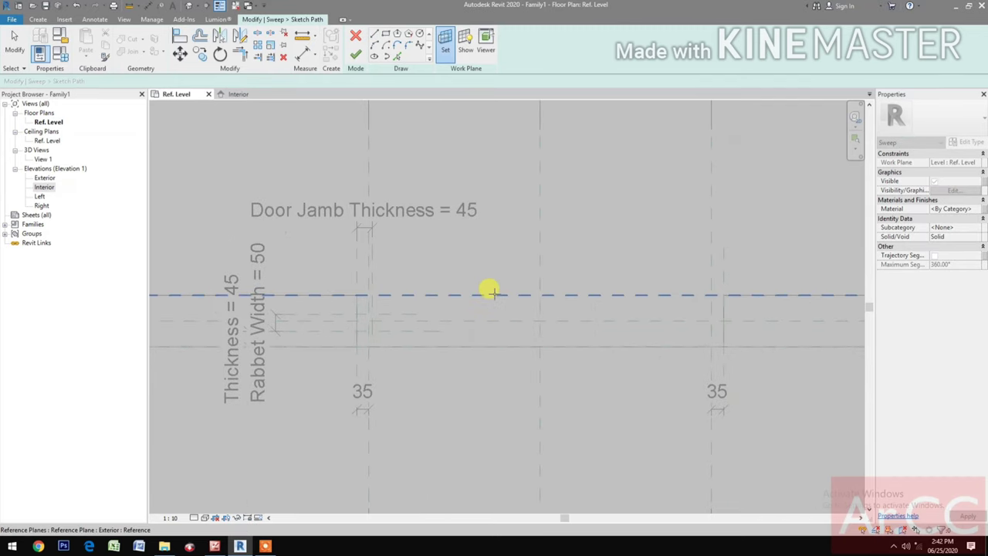
pyautogui.click(470, 301)
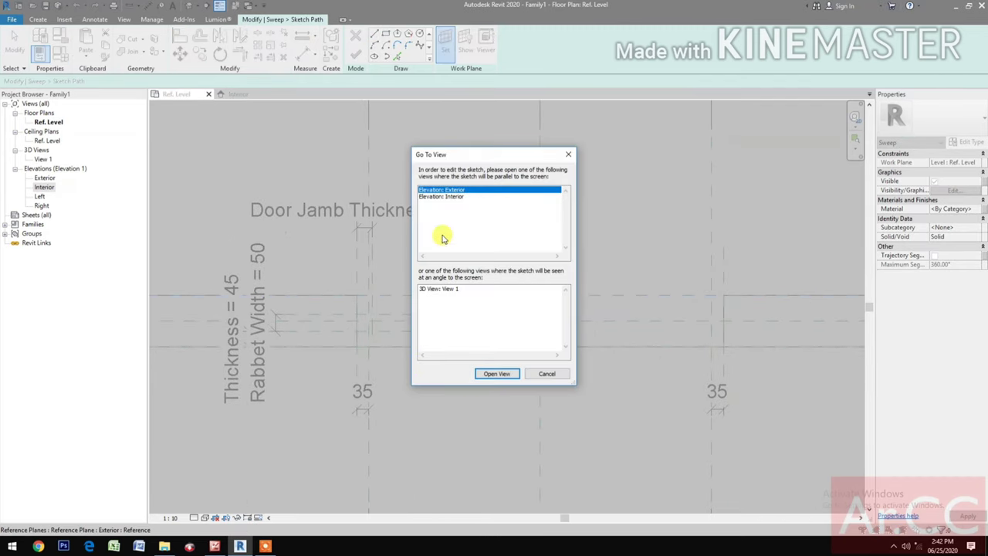
pyautogui.click(454, 196)
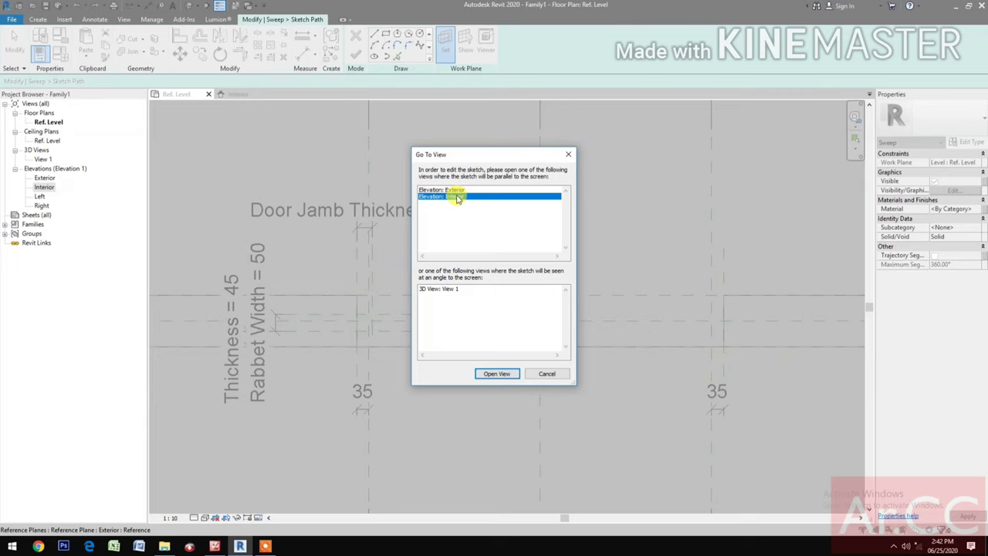
pyautogui.click(495, 374)
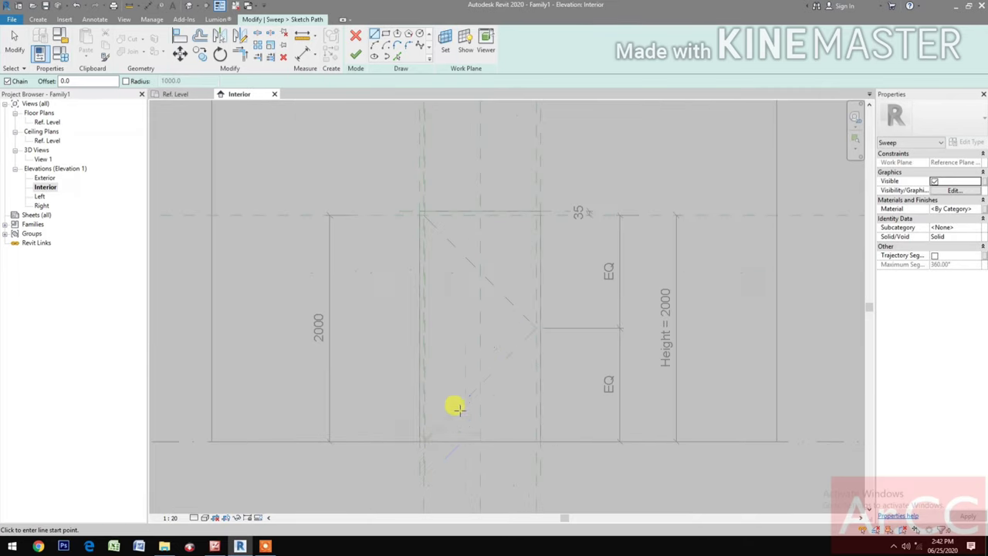
# Step: Sketch an open three-line sweep path inside the door opening, about 700 mm wide, with both legs starting at floor level
pyautogui.click(434, 441)
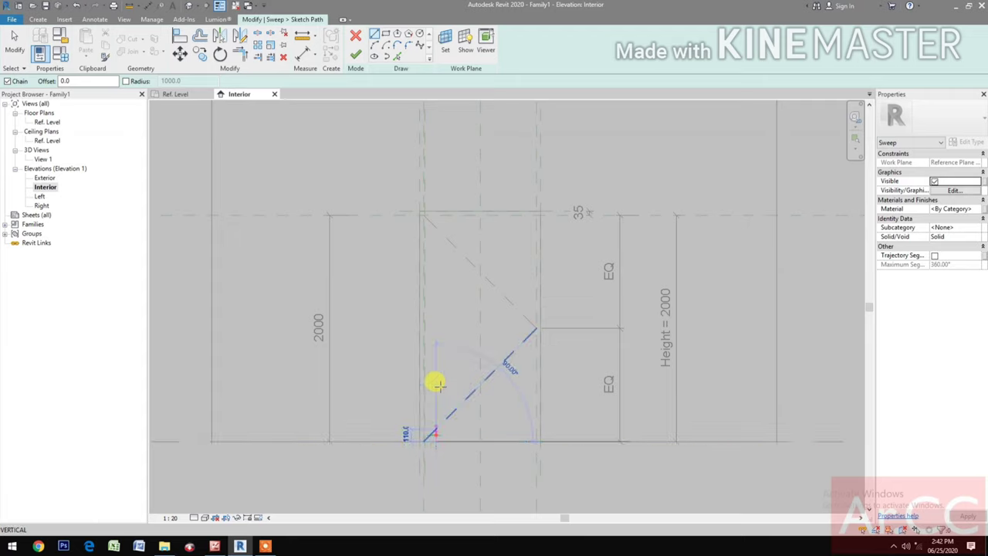
pyautogui.click(436, 239)
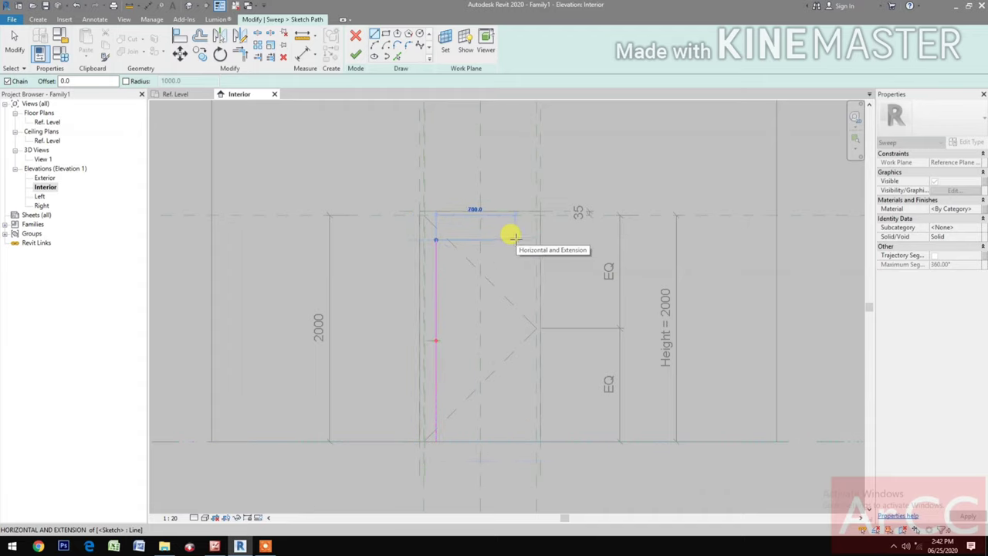
pyautogui.click(514, 240)
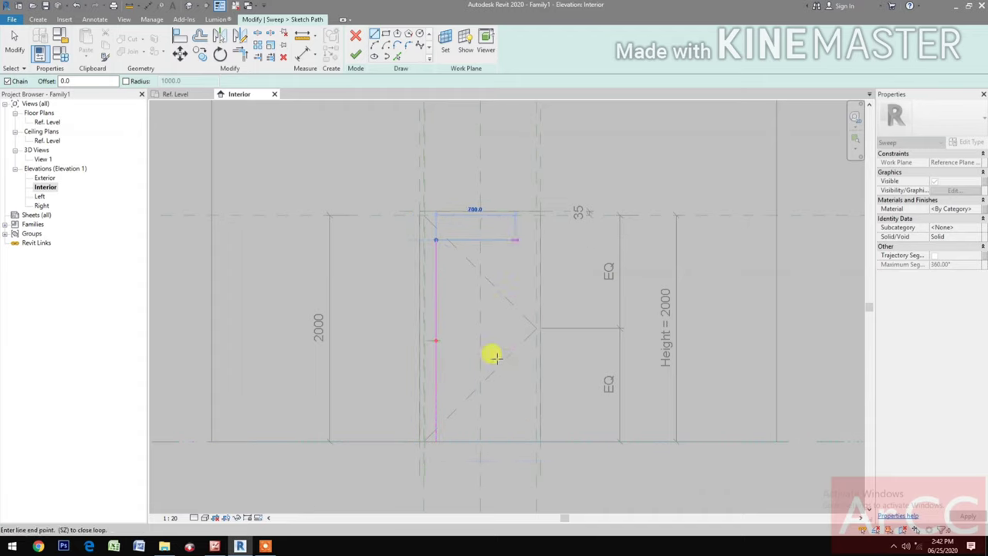
pyautogui.click(515, 433)
pyautogui.click(509, 426)
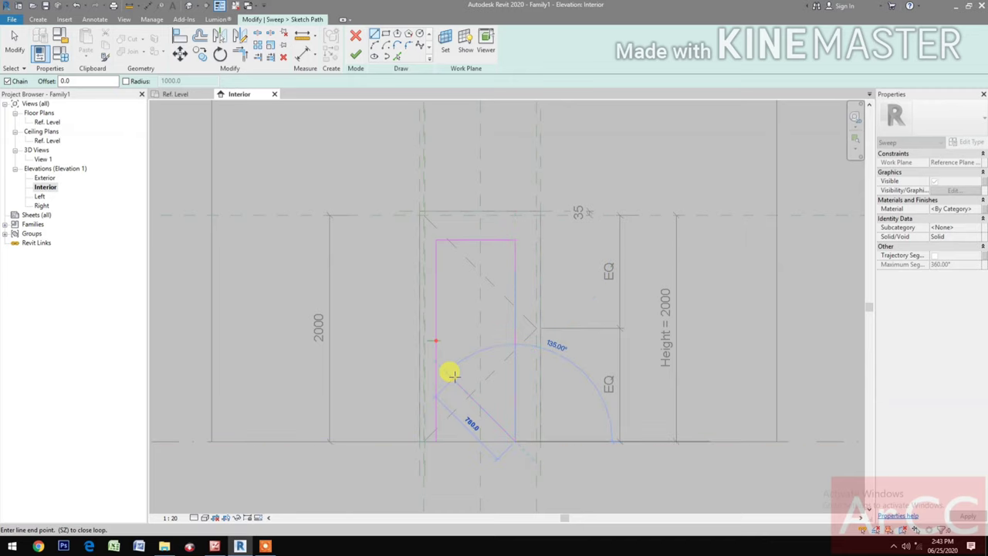
pyautogui.scroll(3, 450, 374)
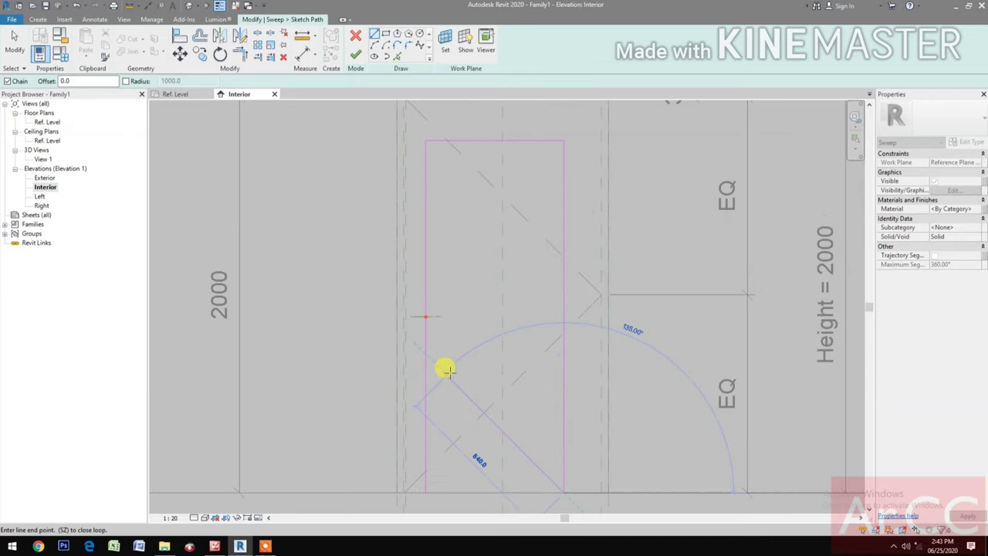
pyautogui.press('Escape')
pyautogui.scroll(-2, 417, 328)
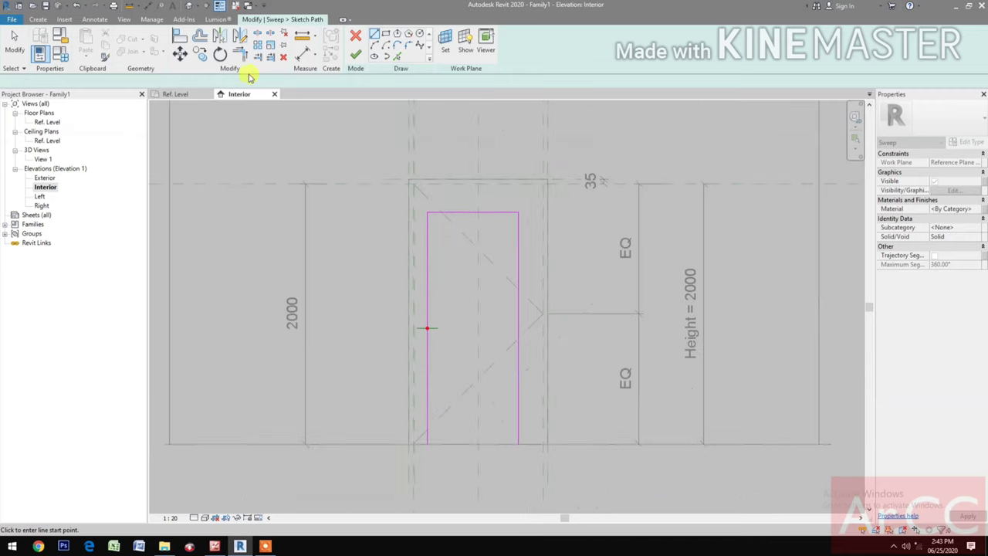
# Step: Align the path's left vertical line to the outermost left reference plane of the opening and lock the alignment
pyautogui.click(181, 37)
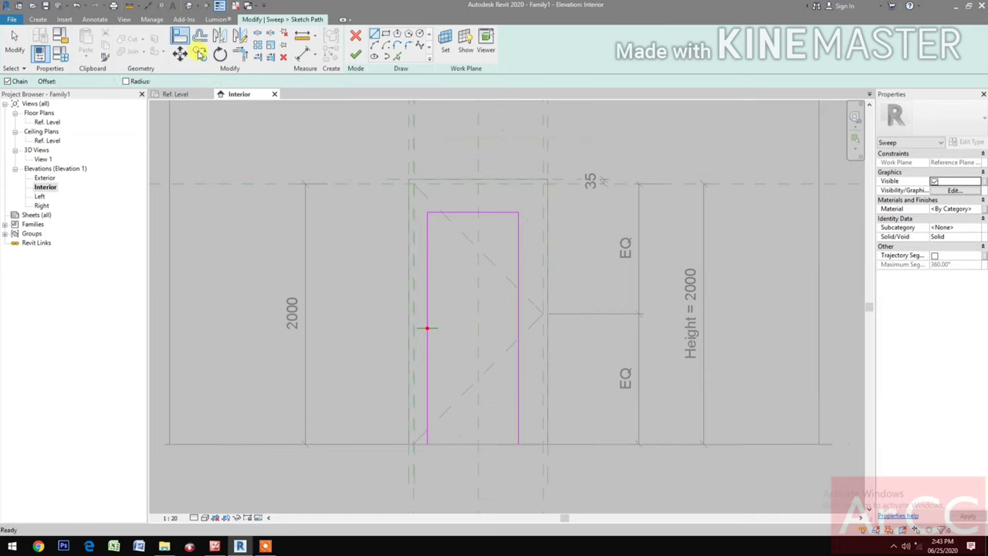
pyautogui.click(409, 129)
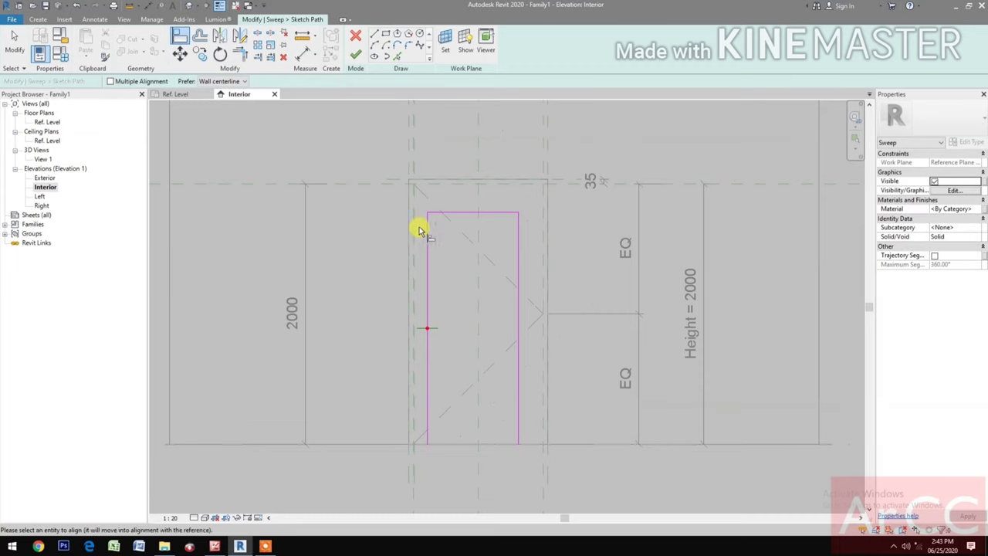
pyautogui.click(426, 236)
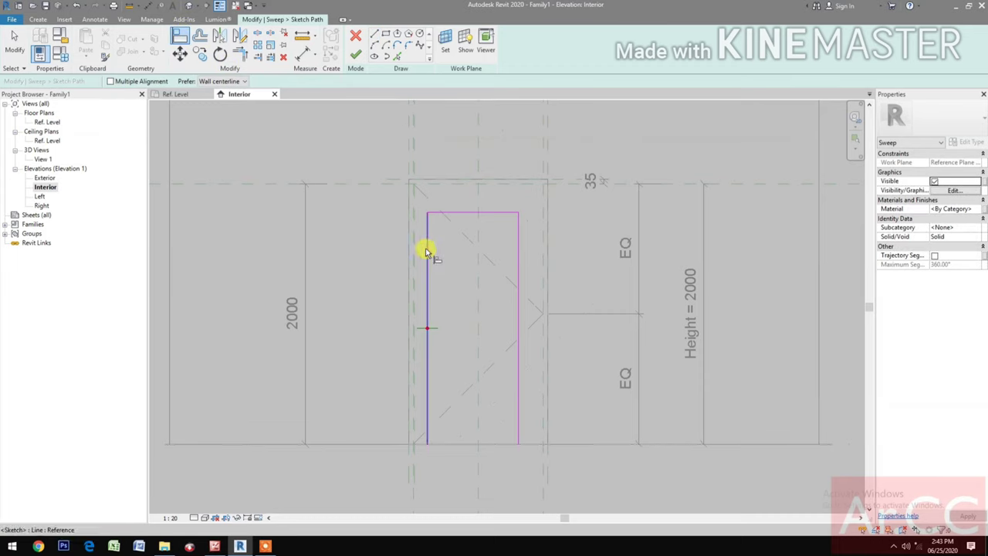
pyautogui.click(430, 312)
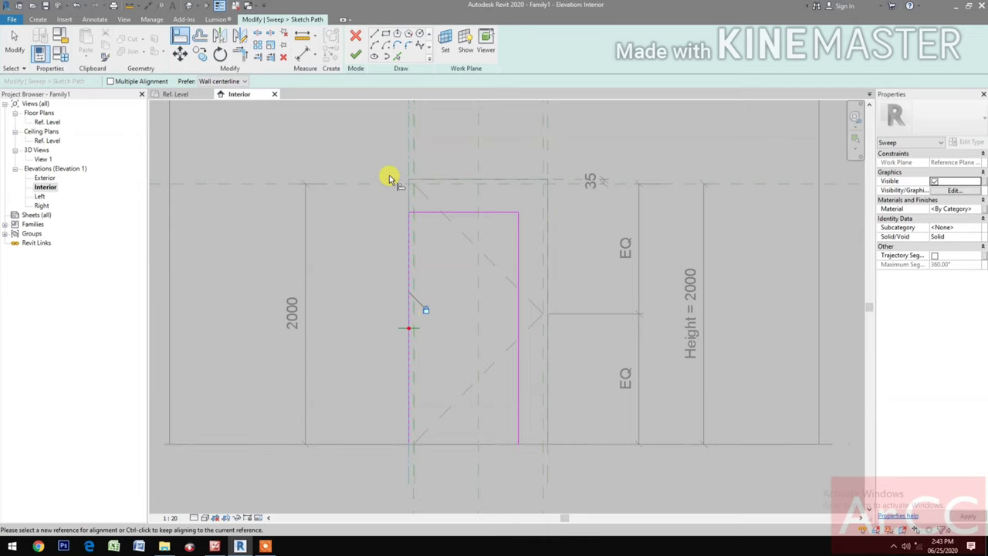
# Step: Align and lock the path's top line to the opening's upper edge and its right line to the outermost right reference plane
pyautogui.click(390, 183)
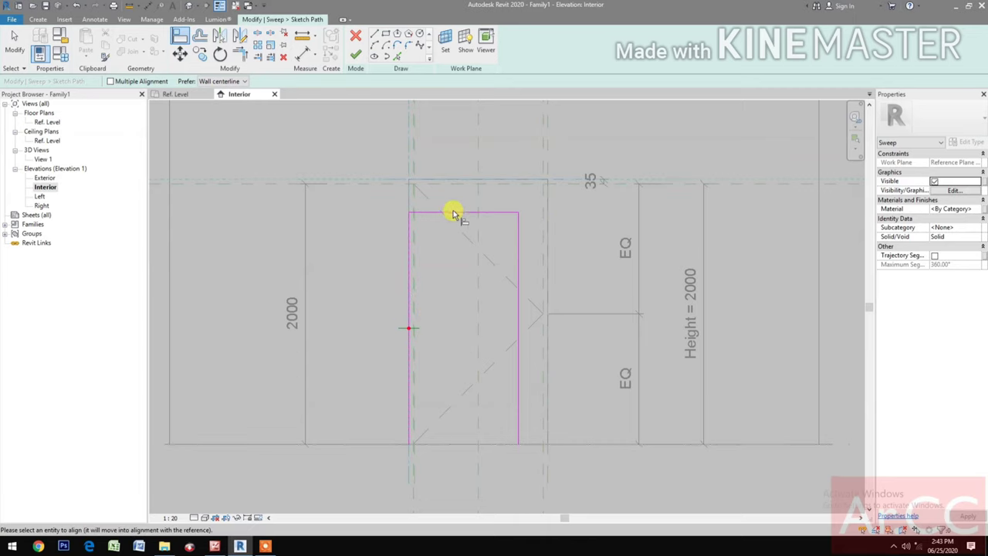
pyautogui.click(463, 214)
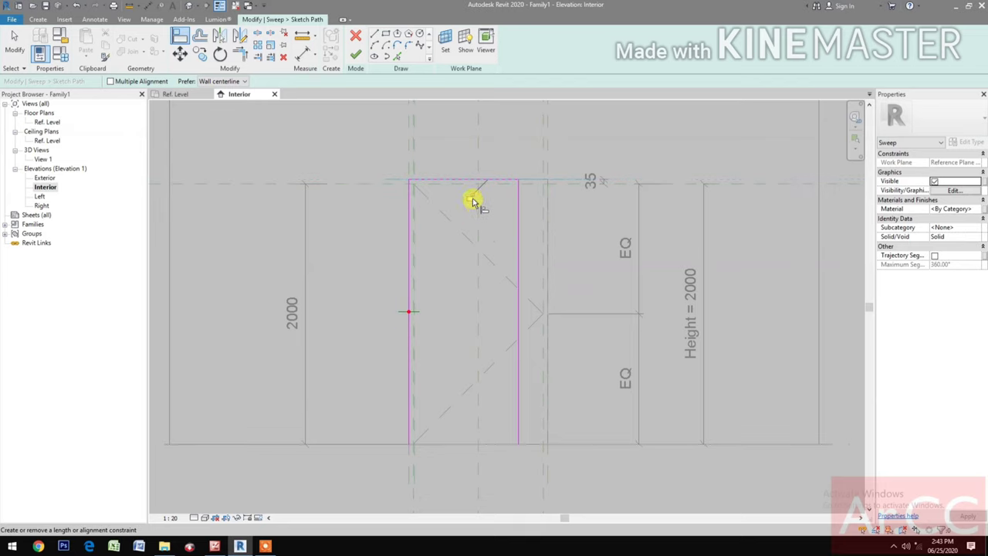
pyautogui.click(548, 143)
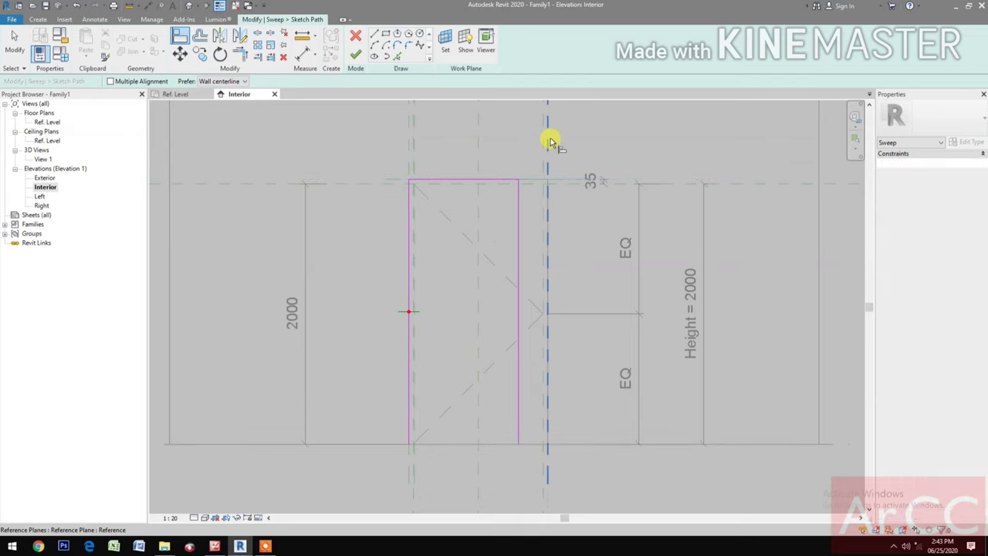
pyautogui.click(521, 210)
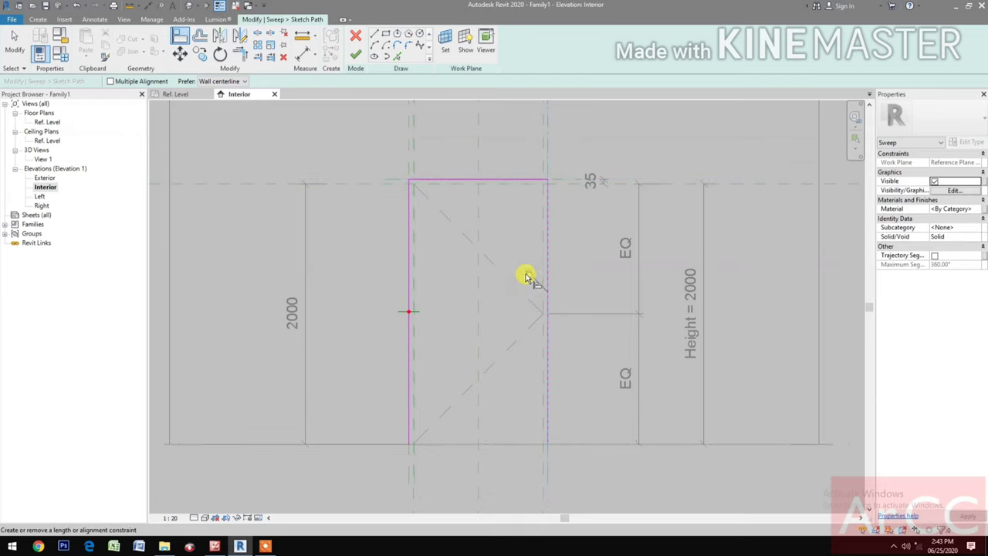
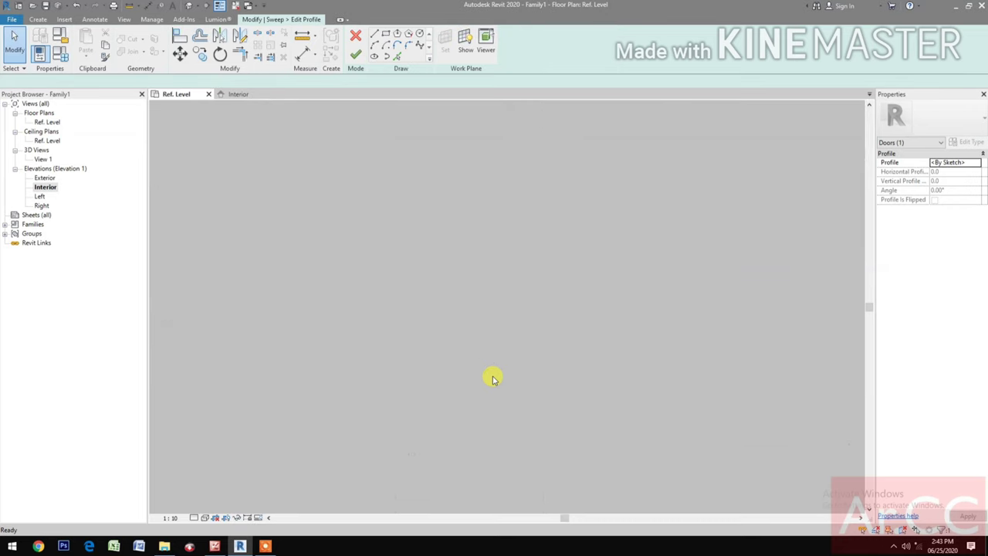
# Step: Sketch a closed jamb profile beside the path's start, about 35 mm wide, with a rabbet step about 10 mm deep and 45 mm long
pyautogui.scroll(3, 355, 301)
pyautogui.scroll(2, 351, 292)
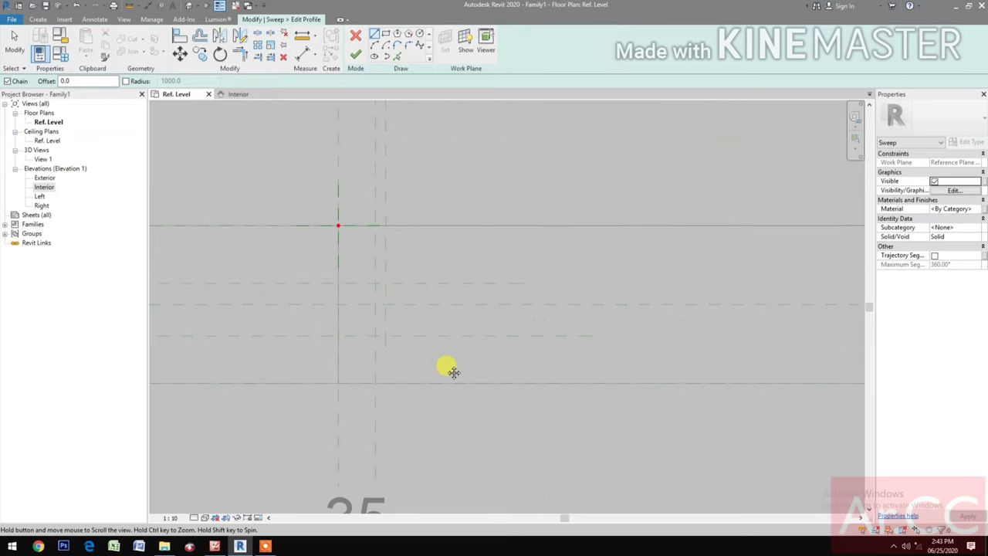
pyautogui.scroll(1, 447, 366)
pyautogui.scroll(1, 371, 368)
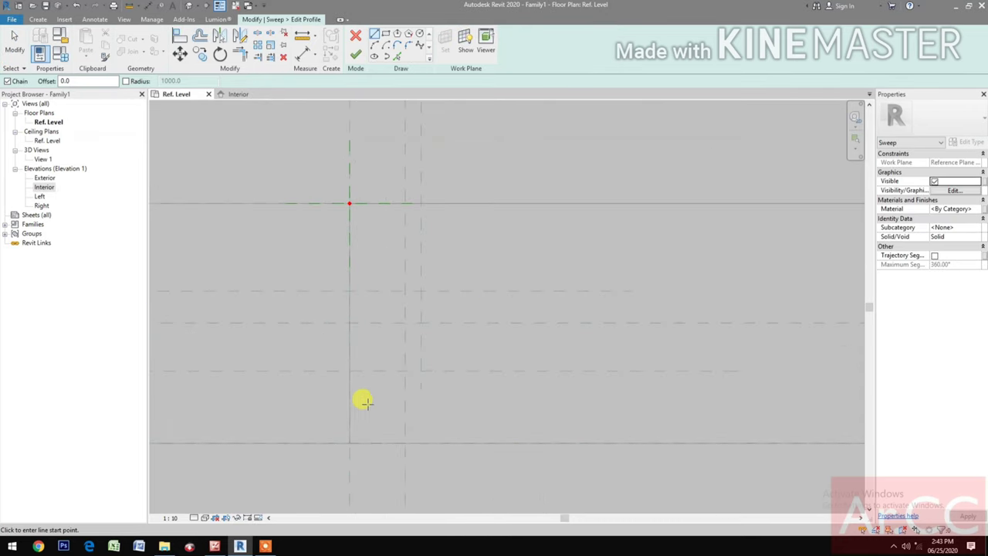
pyautogui.click(351, 429)
pyautogui.write('60')
pyautogui.press('Return')
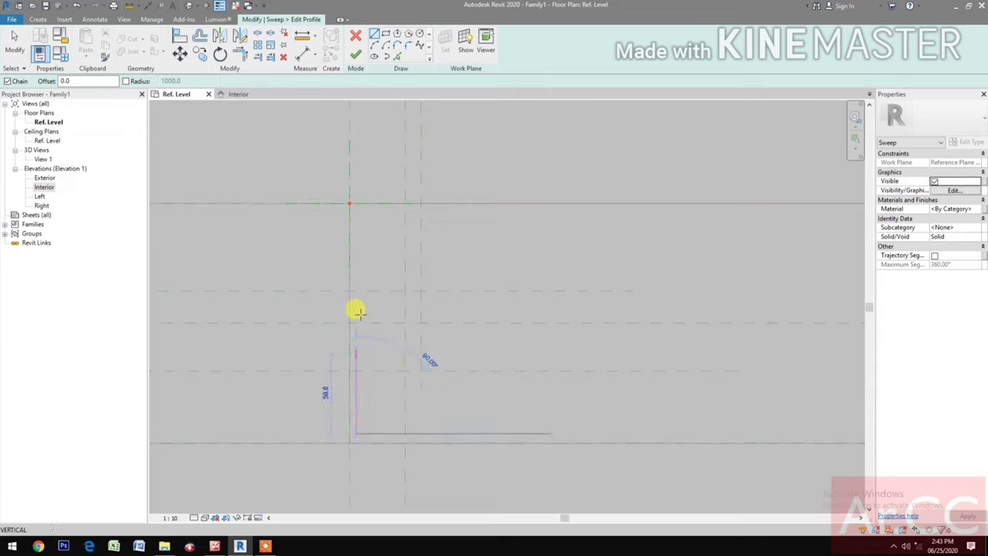
pyautogui.click(350, 210)
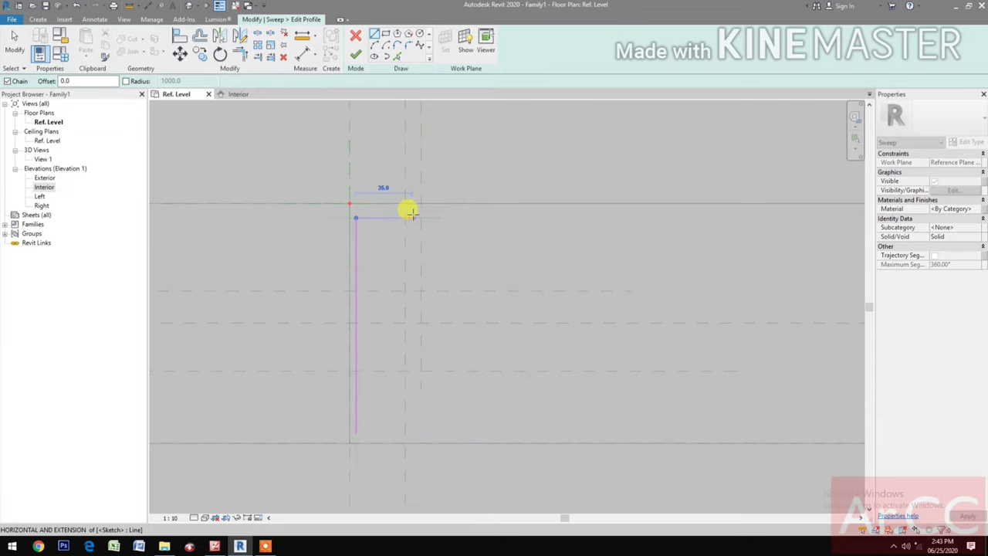
pyautogui.click(412, 218)
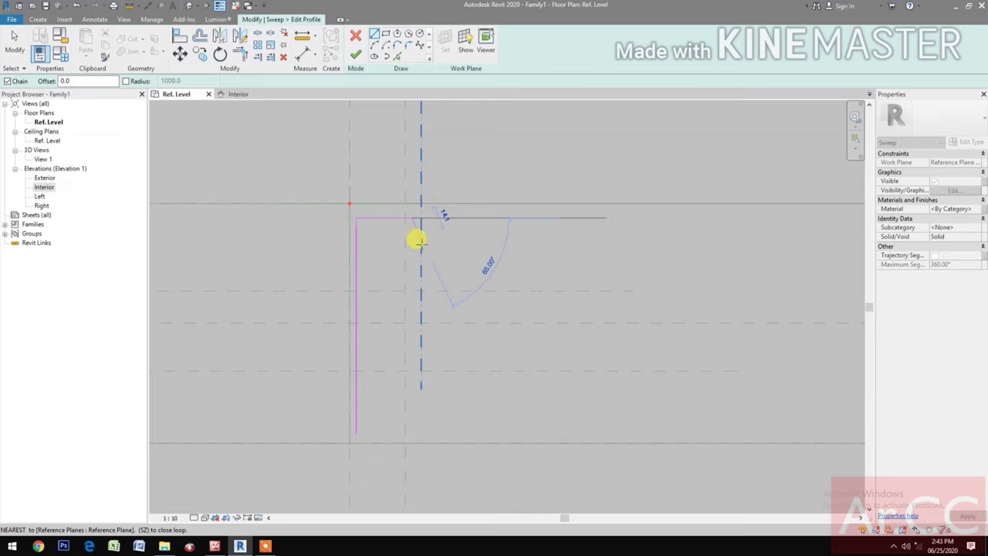
pyautogui.click(413, 360)
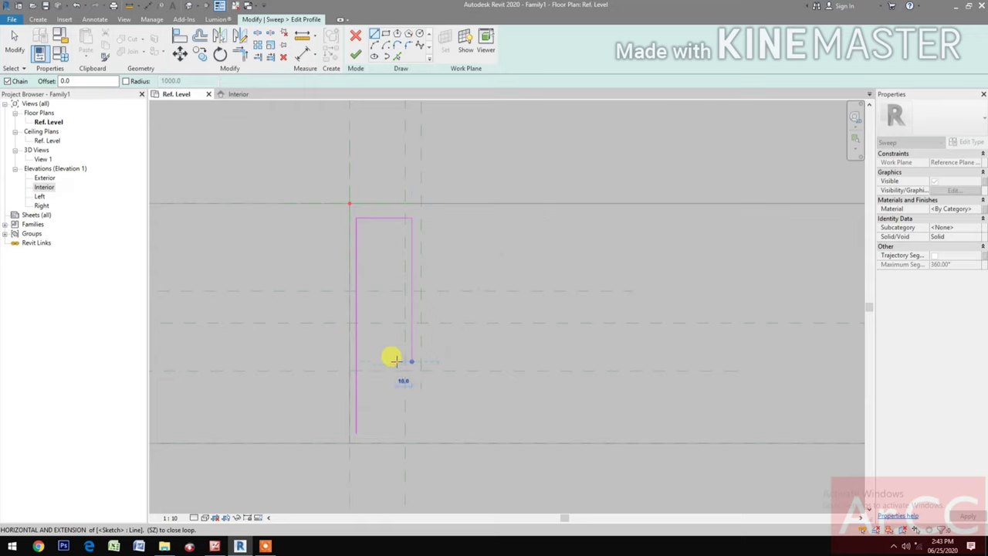
pyautogui.click(395, 360)
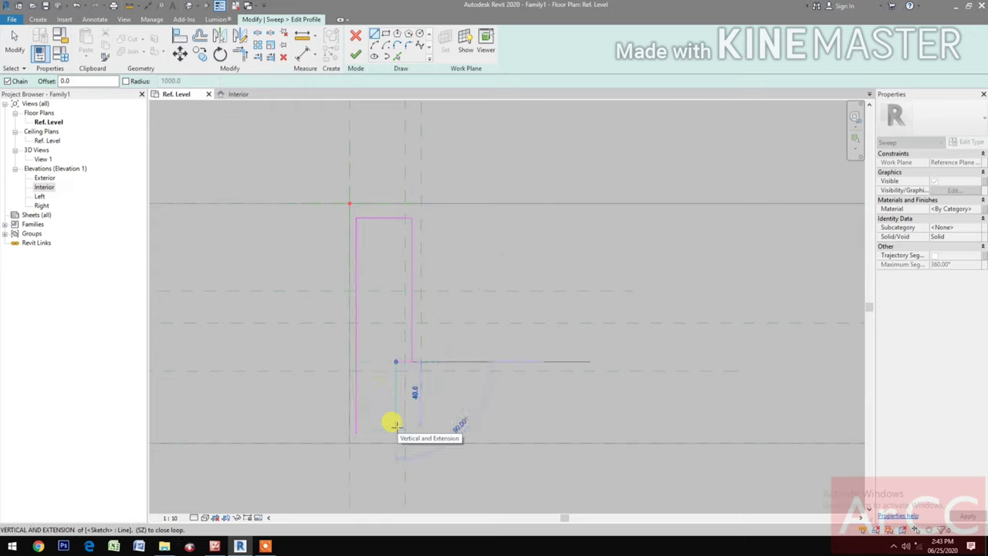
pyautogui.click(395, 432)
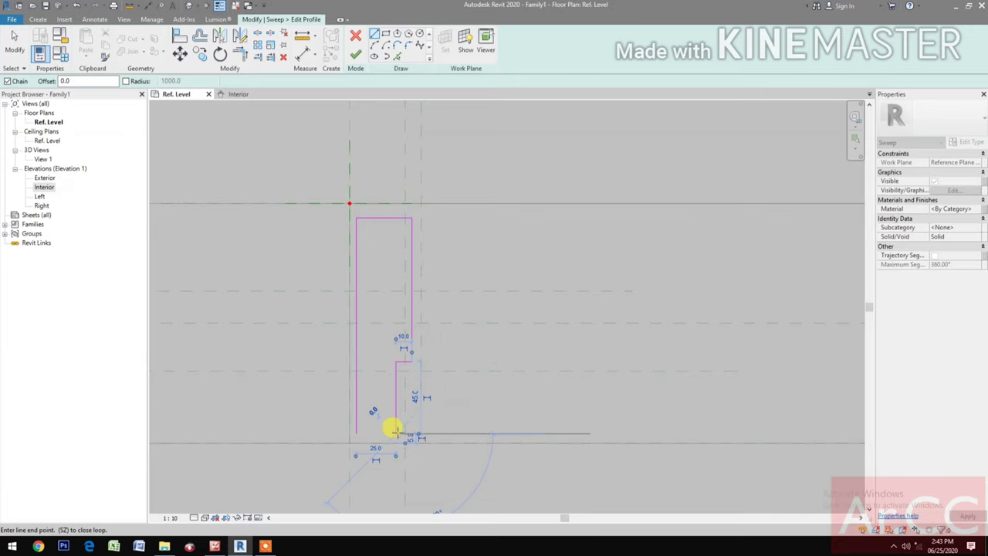
pyautogui.click(354, 431)
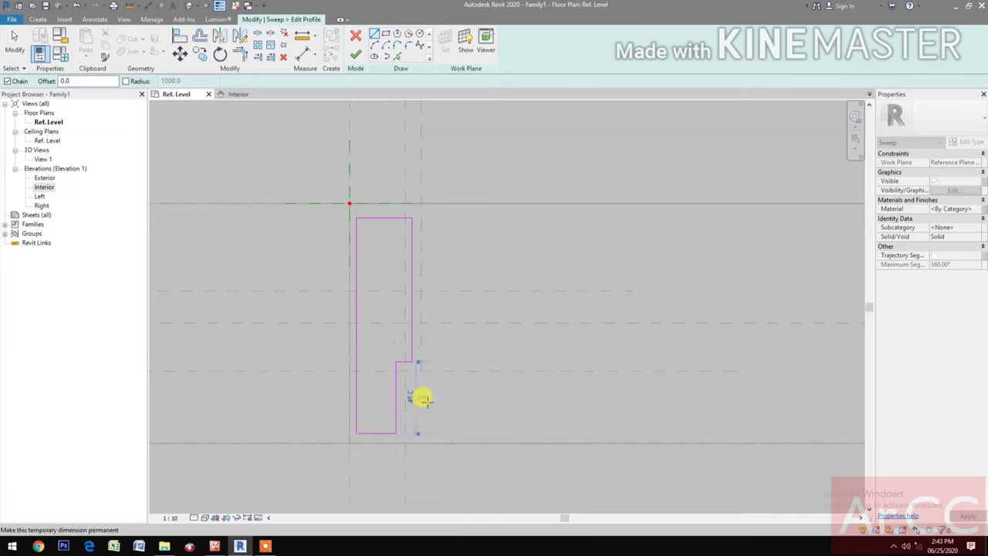
# Step: Align the profile's left edge to the outermost left reference plane and lock the alignment
pyautogui.click(179, 36)
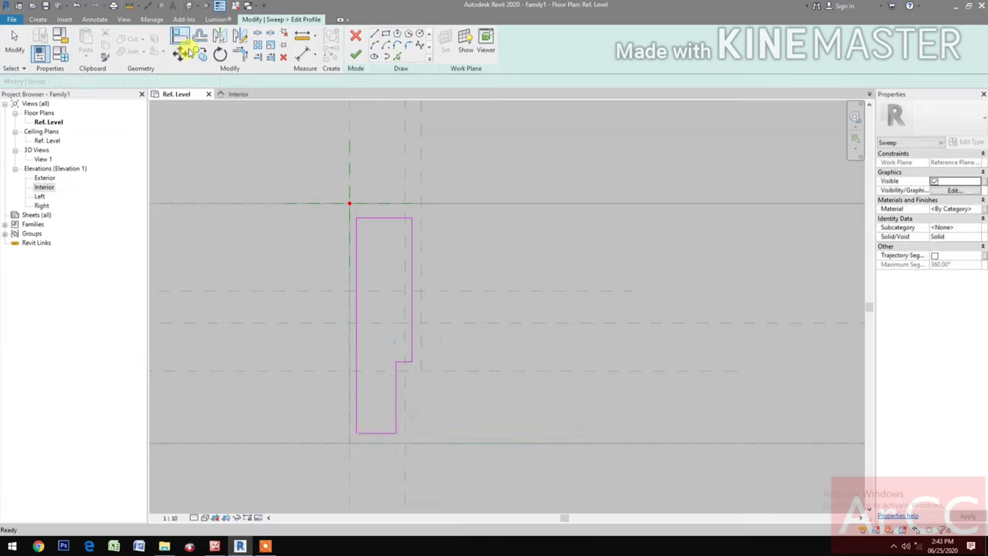
pyautogui.scroll(-3, 451, 335)
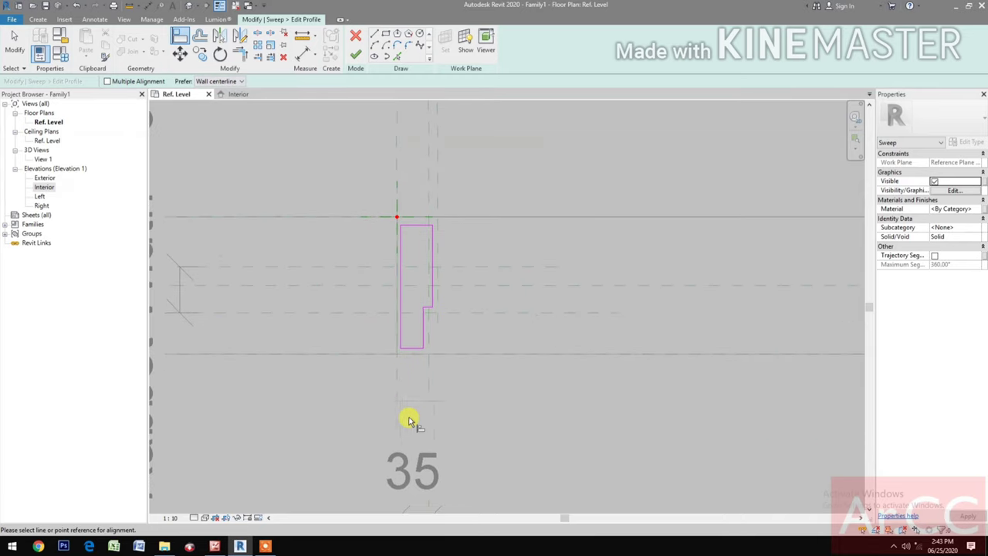
pyautogui.scroll(-2, 408, 386)
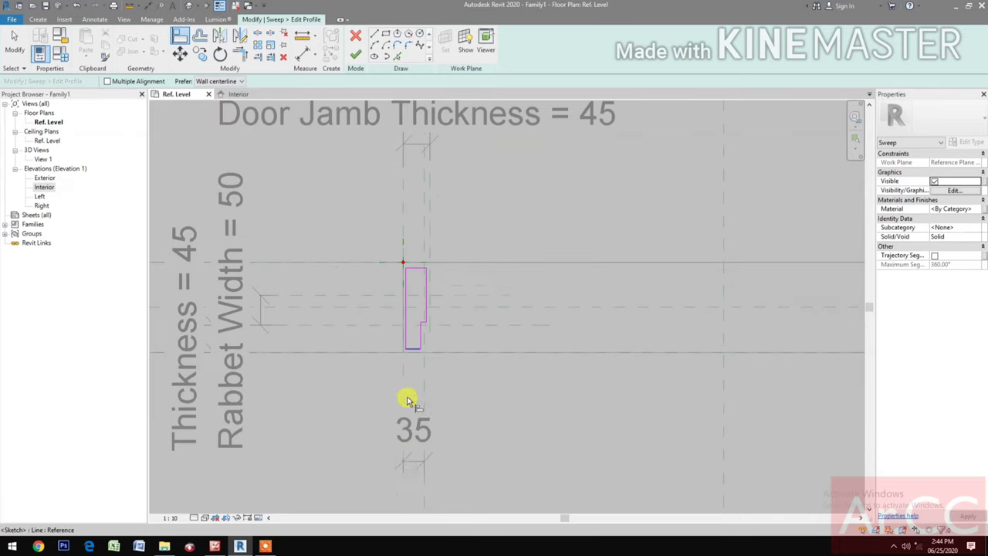
pyautogui.click(403, 204)
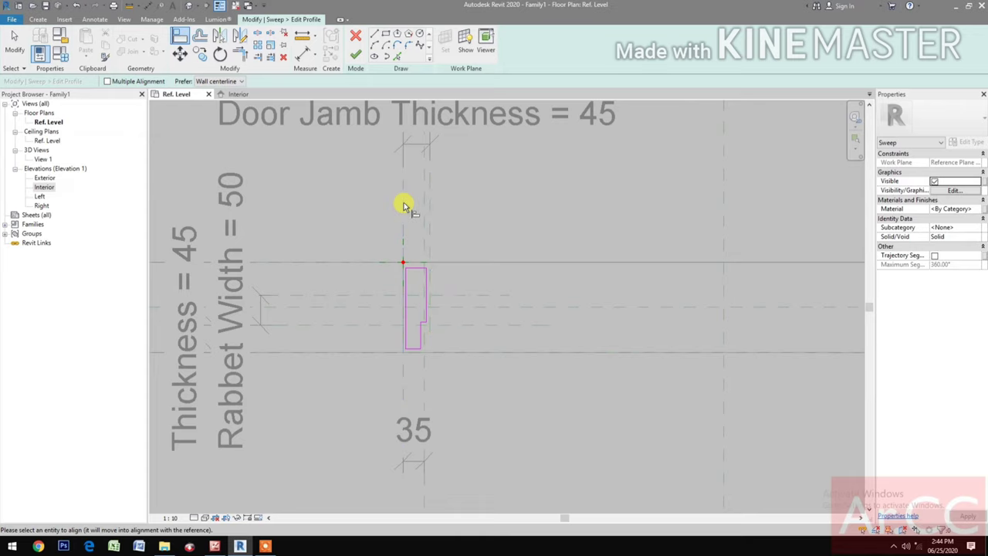
pyautogui.click(404, 281)
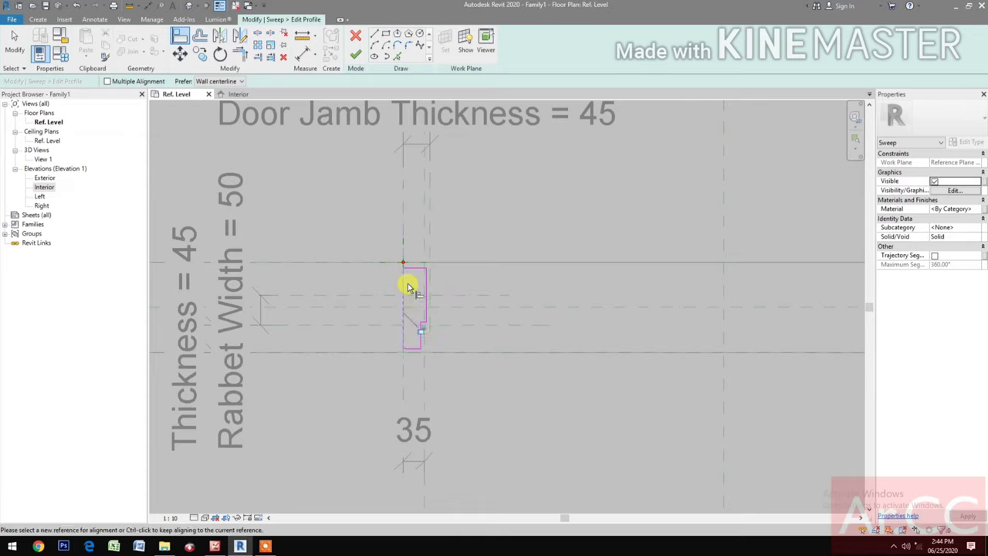
pyautogui.click(418, 330)
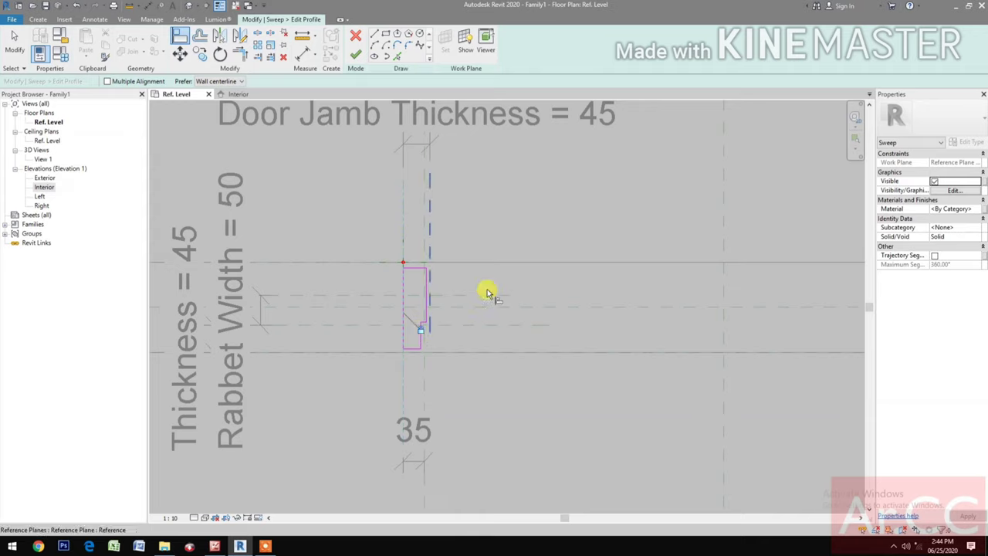
# Step: Align and lock the profile's top edge to the exterior wall face and its long right edge to the Door Jamb Thickness reference plane
pyautogui.click(531, 268)
pyautogui.click(418, 270)
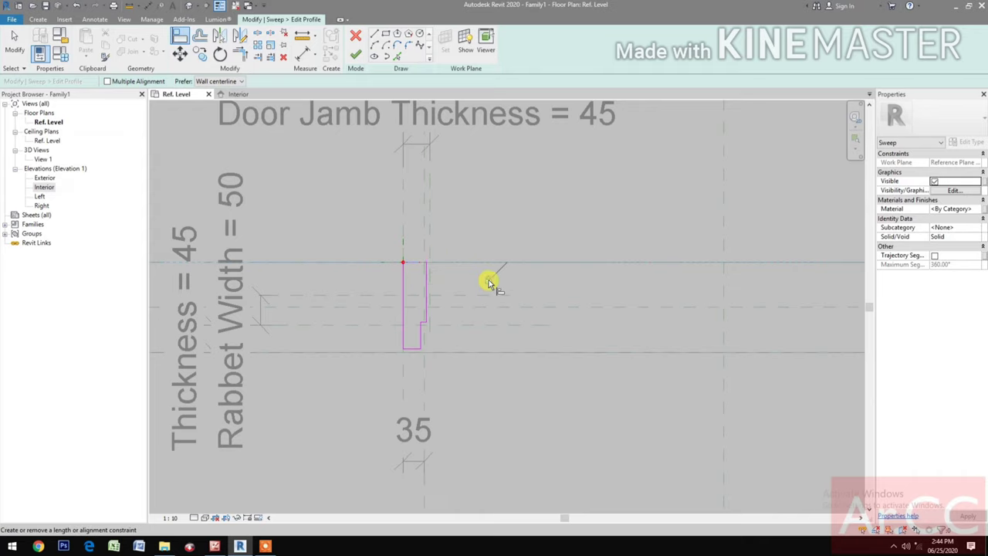
pyautogui.click(488, 280)
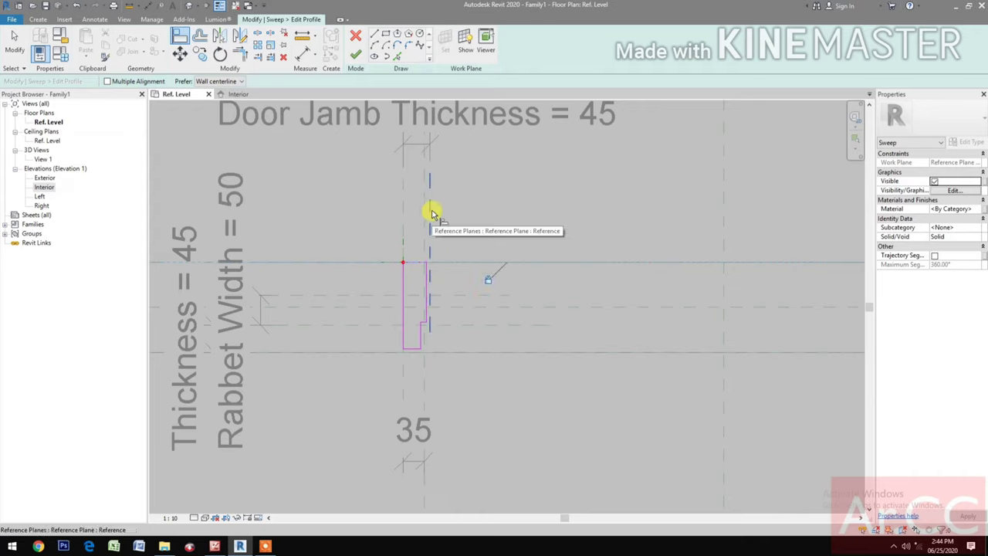
pyautogui.click(431, 212)
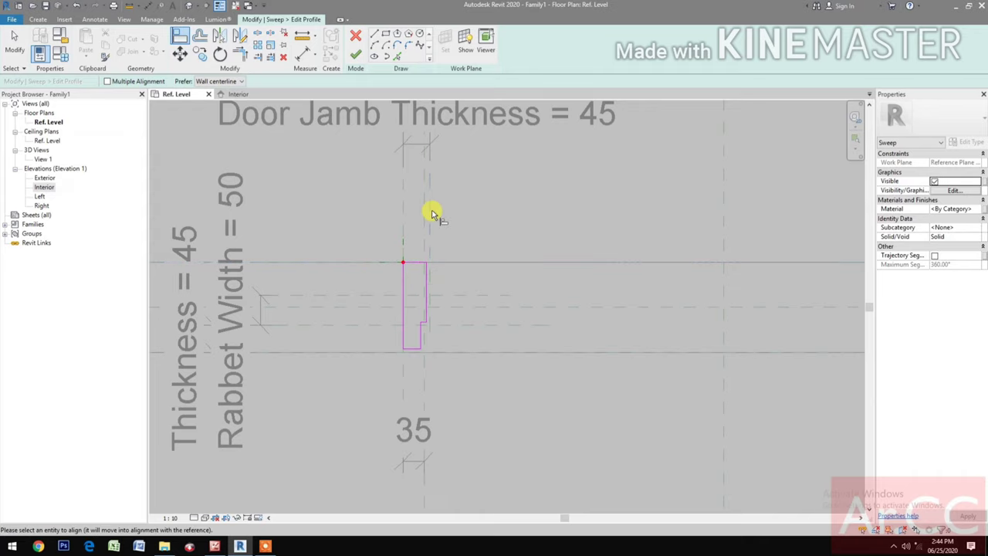
pyautogui.click(426, 287)
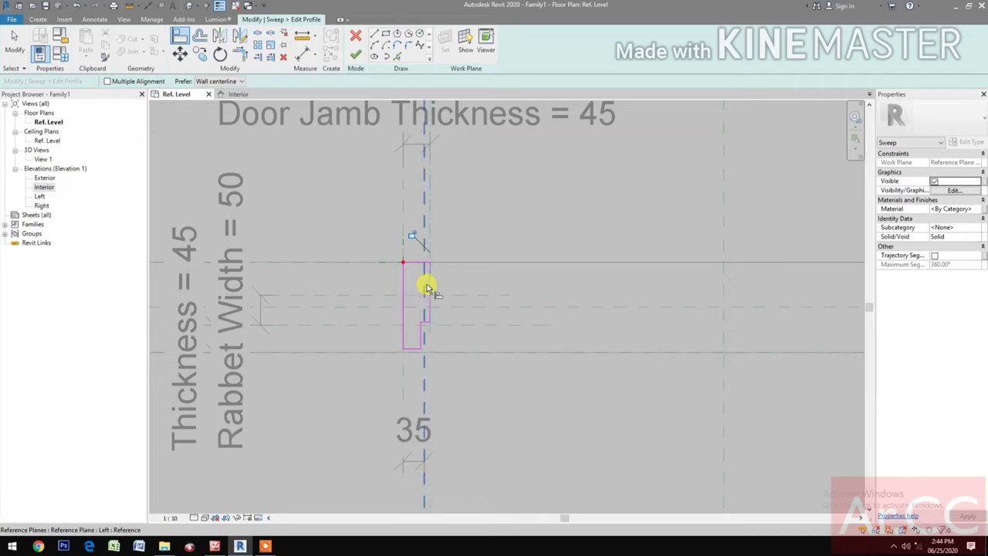
pyautogui.click(413, 239)
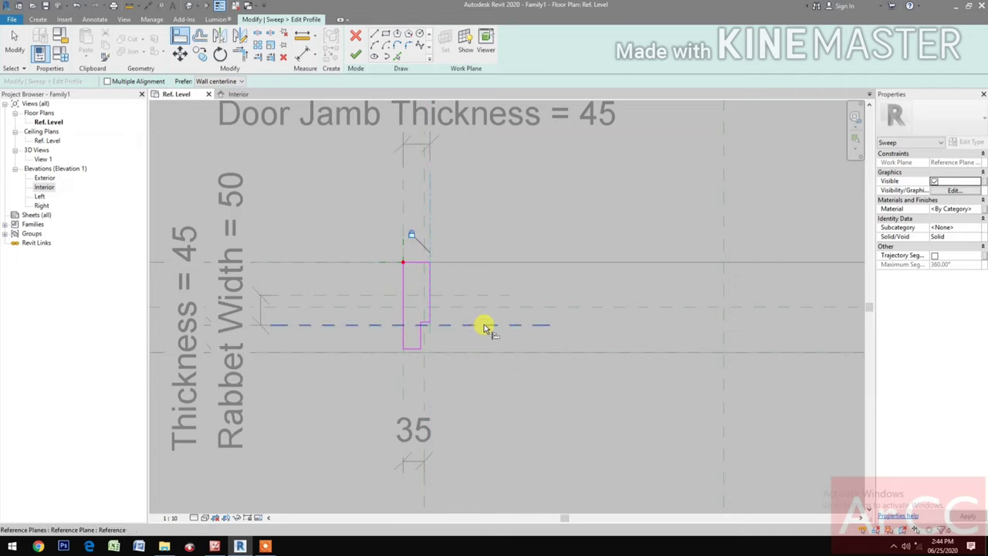
# Step: Align the rabbet's short horizontal edge to the lower thickness reference plane with a lock, and its vertical edge to the Left reference plane
pyautogui.click(483, 327)
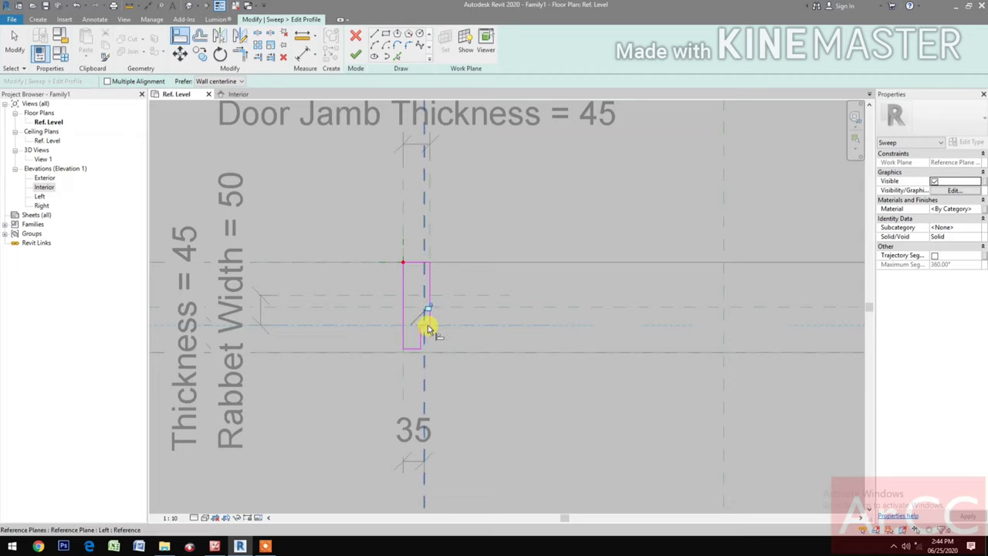
pyautogui.click(431, 316)
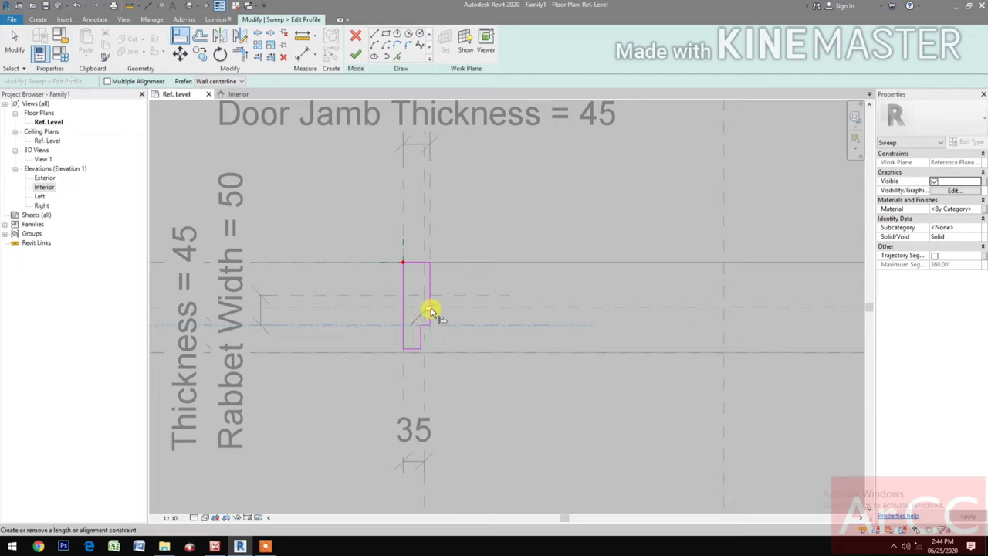
pyautogui.click(426, 385)
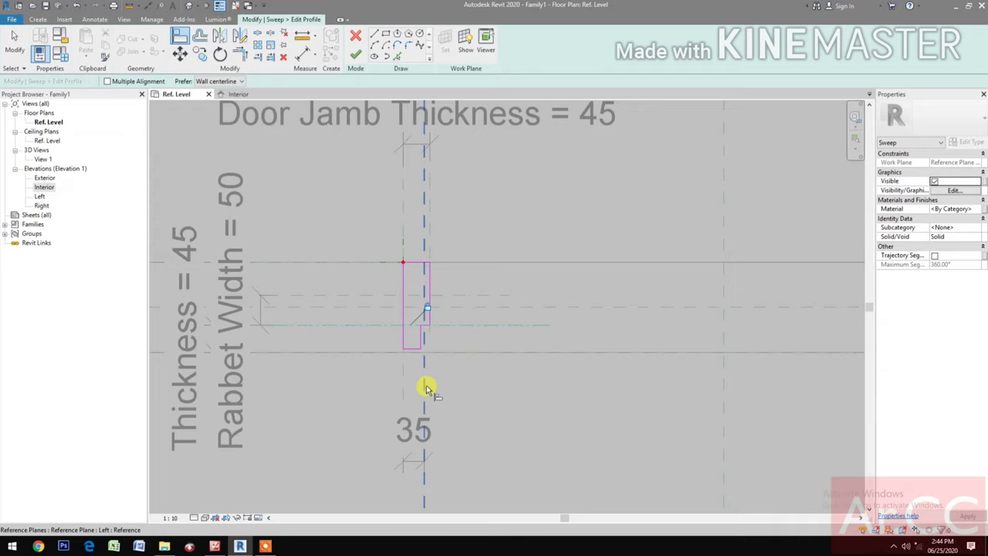
pyautogui.click(421, 340)
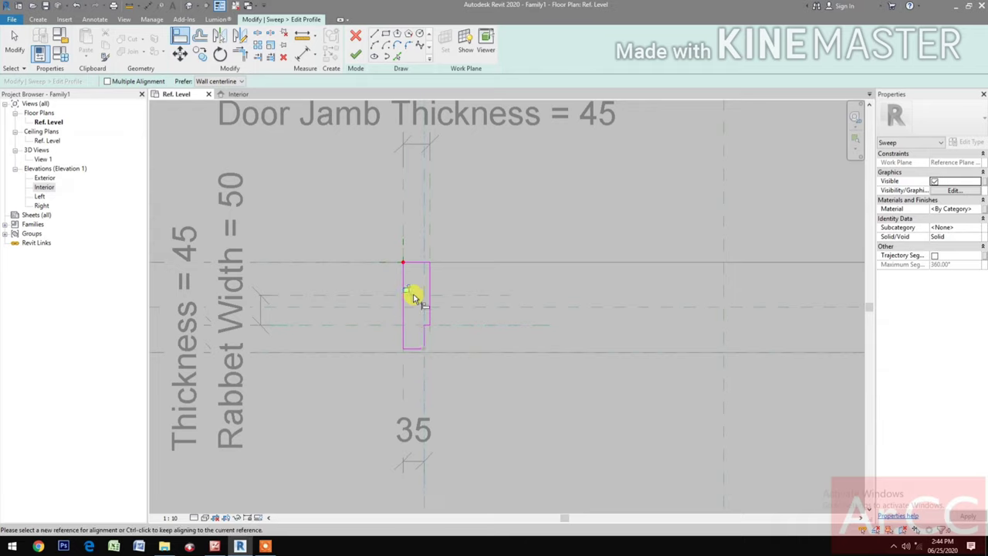
# Step: Align and lock the profile's bottom edge to the interior wall face, and finish the profile and the sweep
pyautogui.click(519, 355)
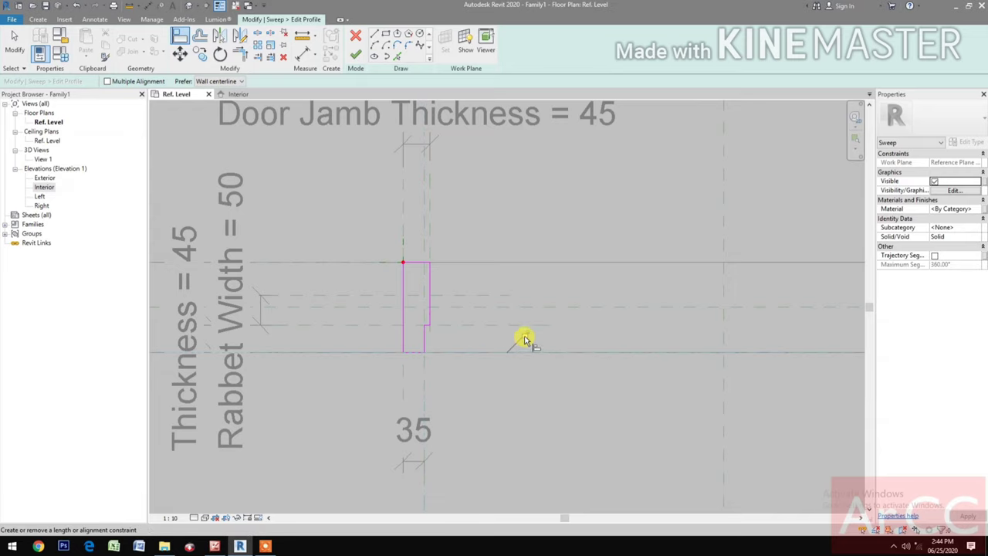
pyautogui.scroll(-3, 533, 387)
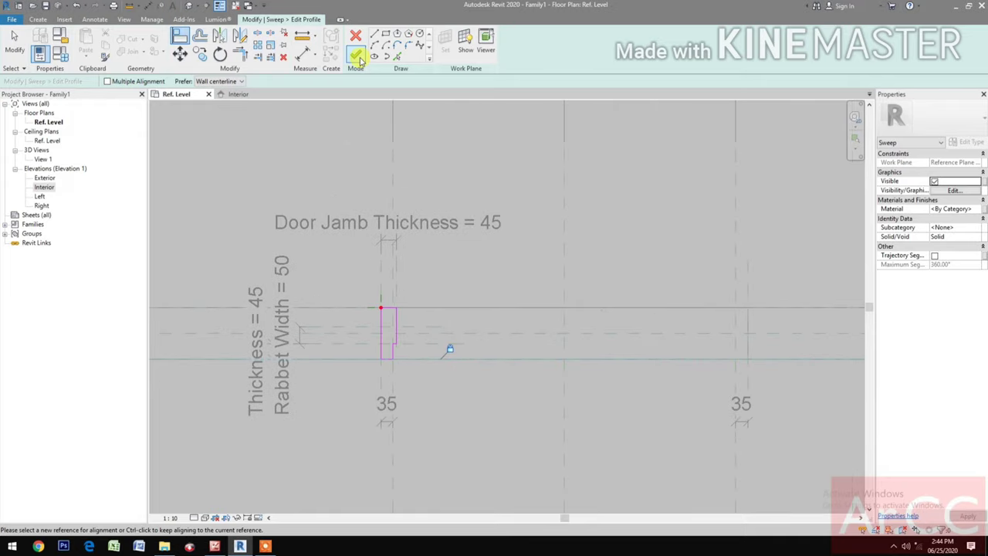
pyautogui.press('Escape')
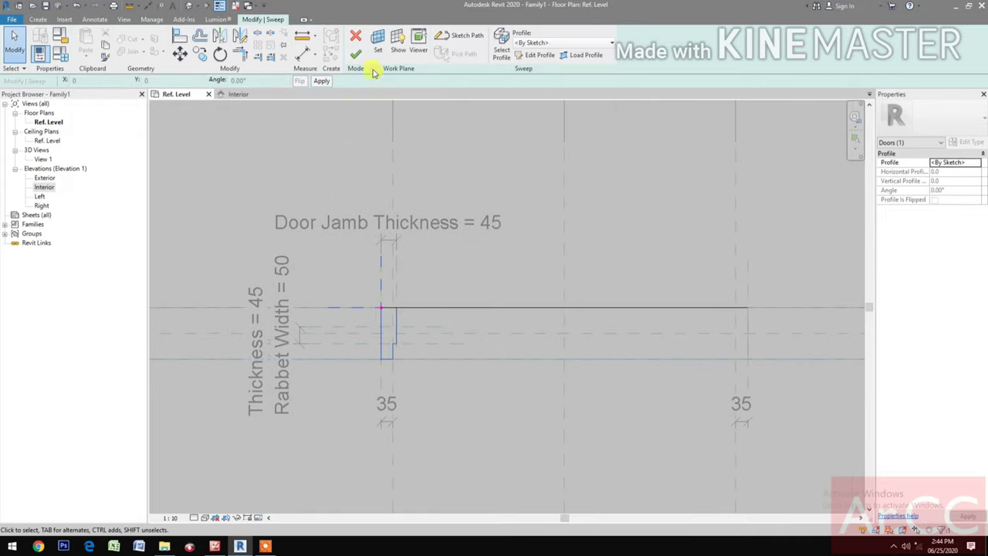
pyautogui.click(354, 57)
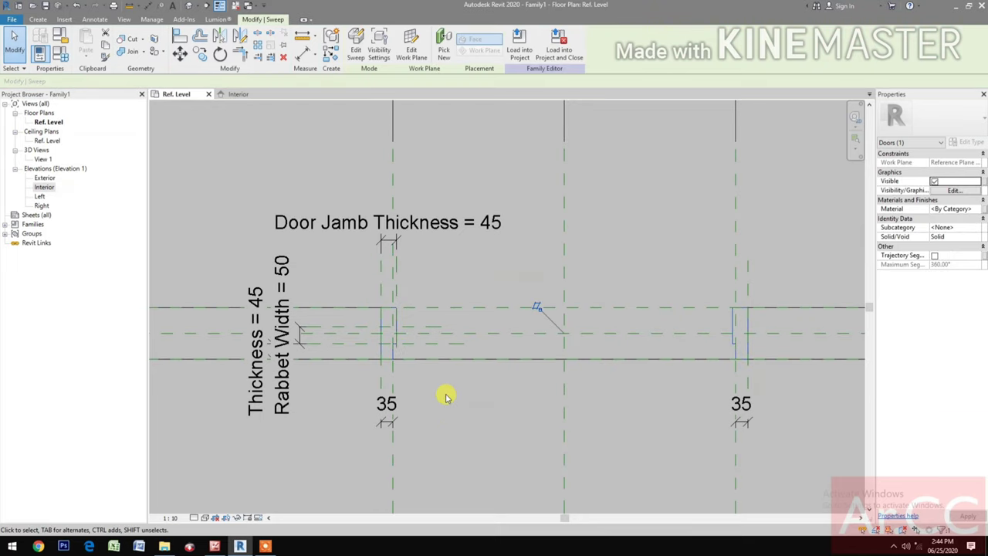
# Step: Turn off thin-line display in the plan view and deselect the jamb sweep
pyautogui.scroll(2, 409, 358)
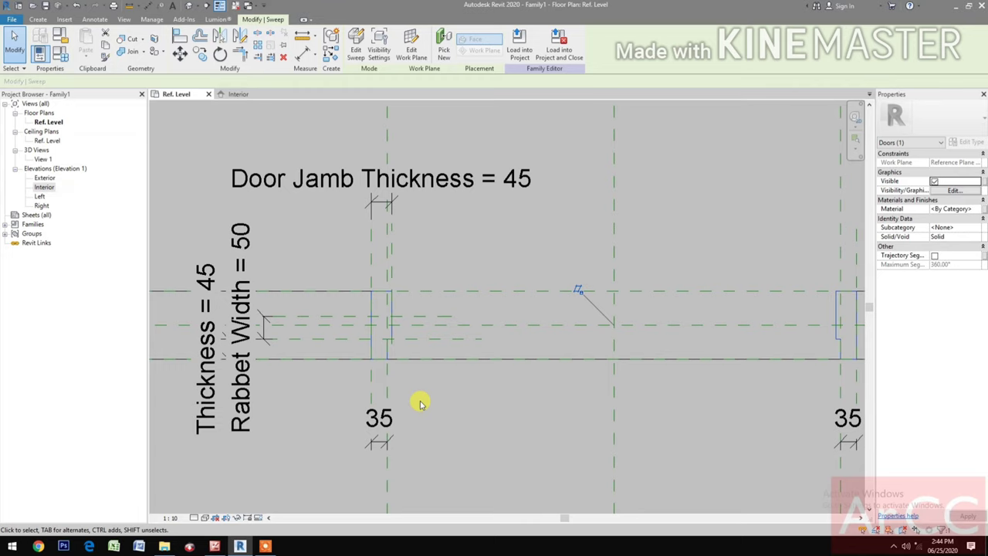
pyautogui.press('t')
pyautogui.press('l')
pyautogui.click(420, 399)
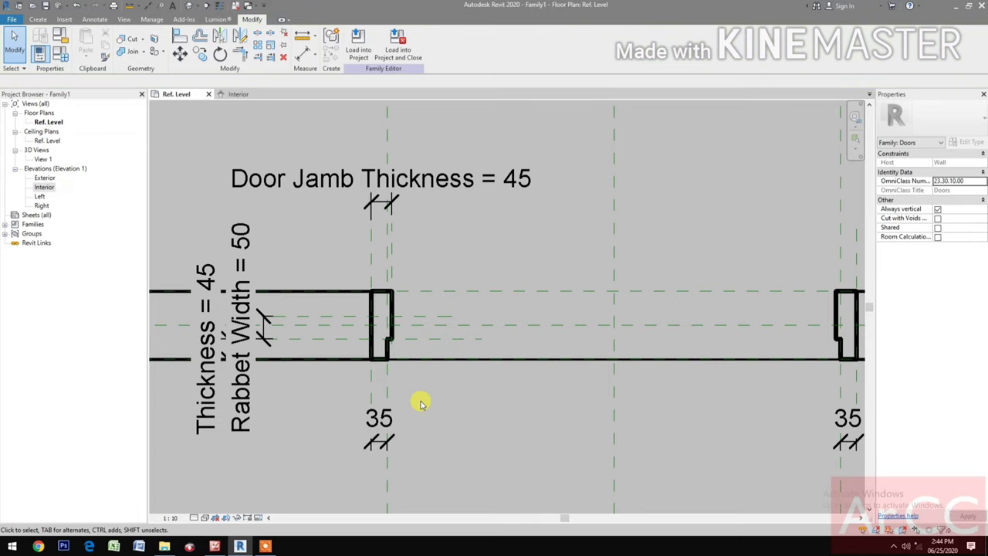
# Step: Flex the family types by applying a Rabbet Width of 80, and set it back to 50
pyautogui.moveTo(430, 403); pyautogui.dragTo(470, 403, button='middle')
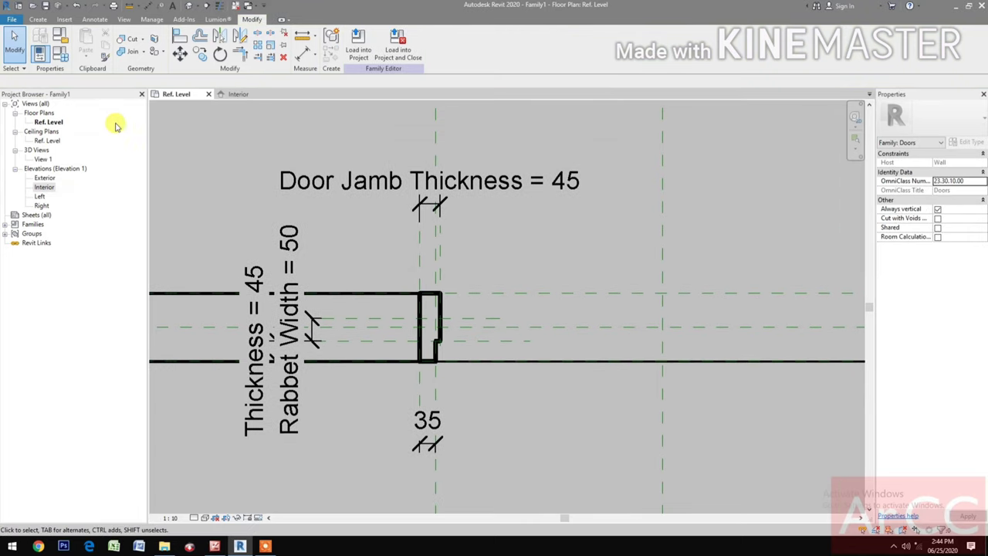
pyautogui.click(61, 57)
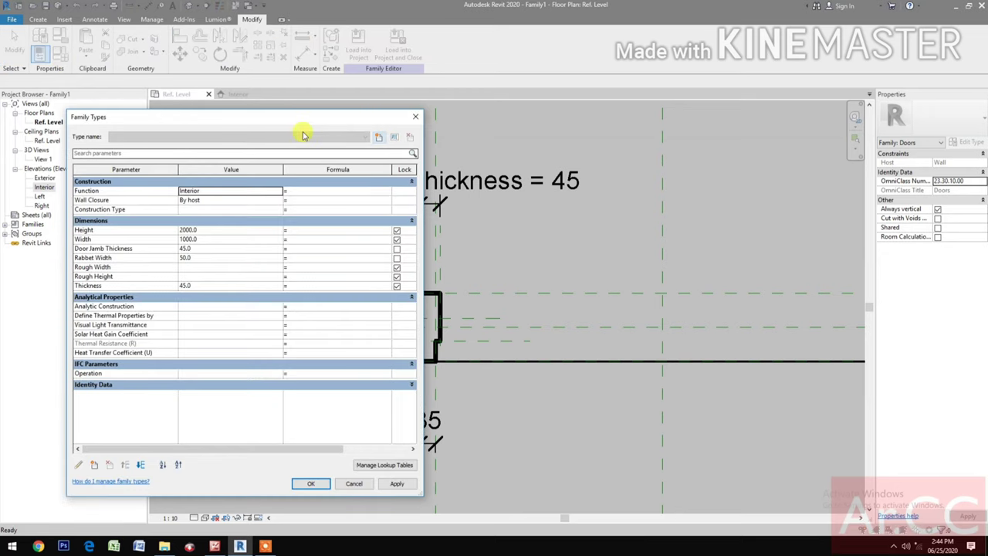
pyautogui.moveTo(292, 119); pyautogui.dragTo(258, 112)
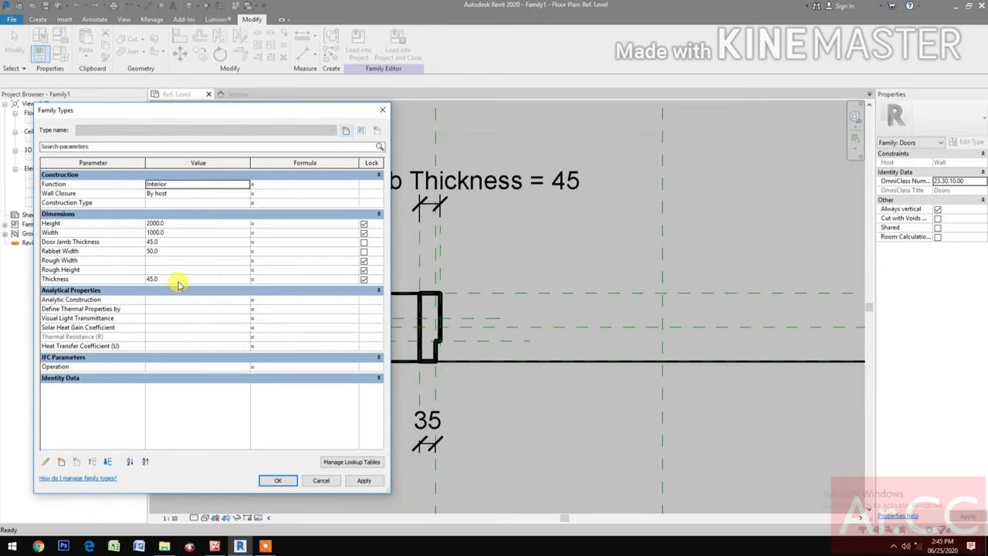
pyautogui.click(188, 252)
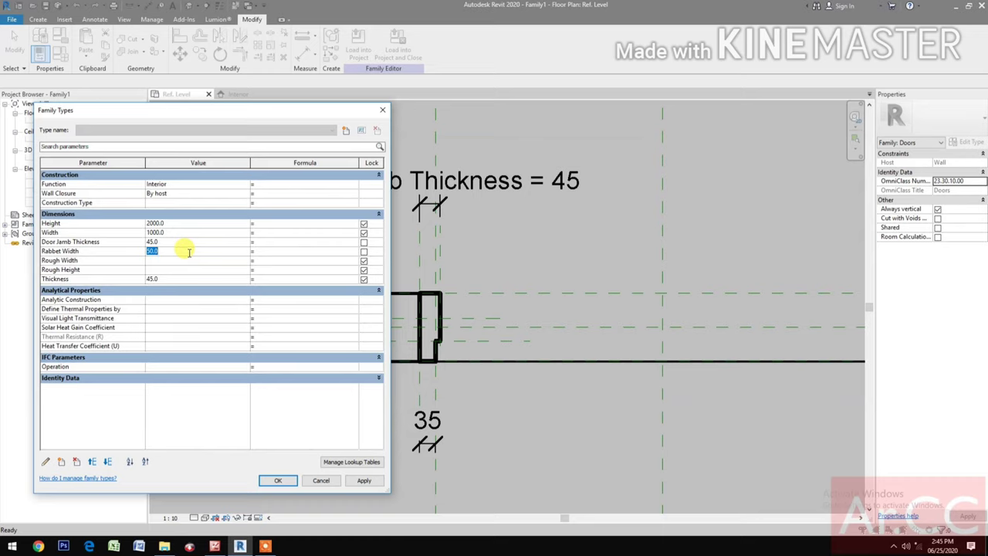
pyautogui.click(354, 480)
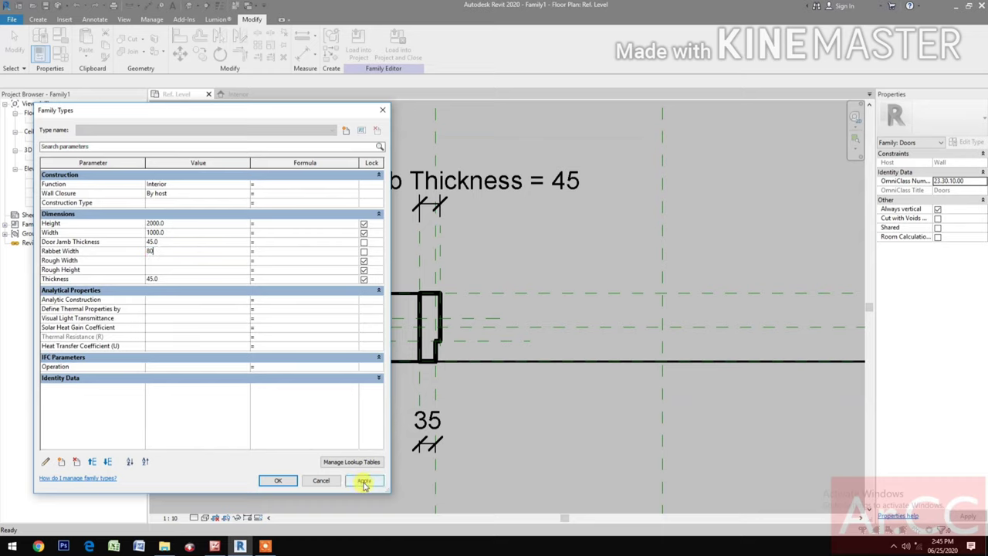
pyautogui.click(195, 252)
pyautogui.write('50')
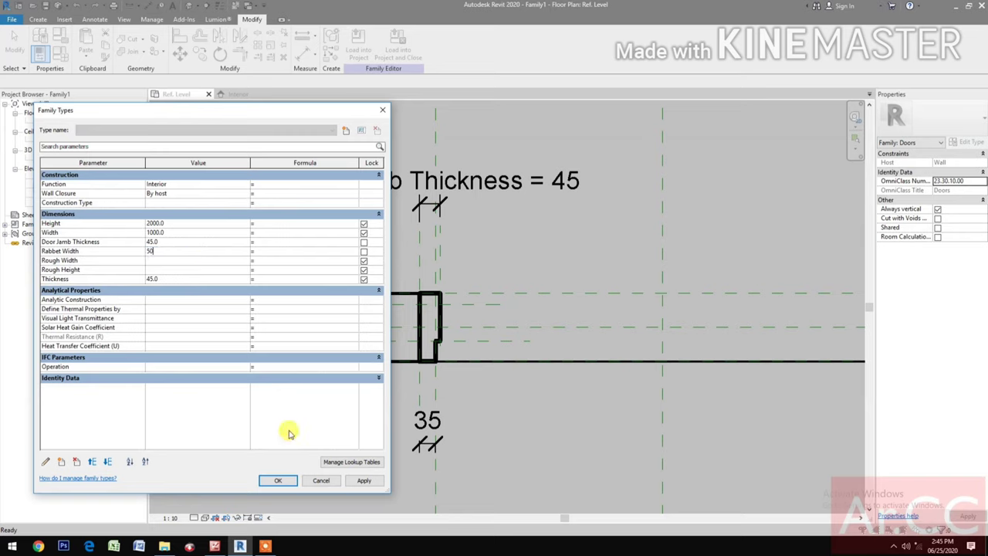
pyautogui.click(371, 484)
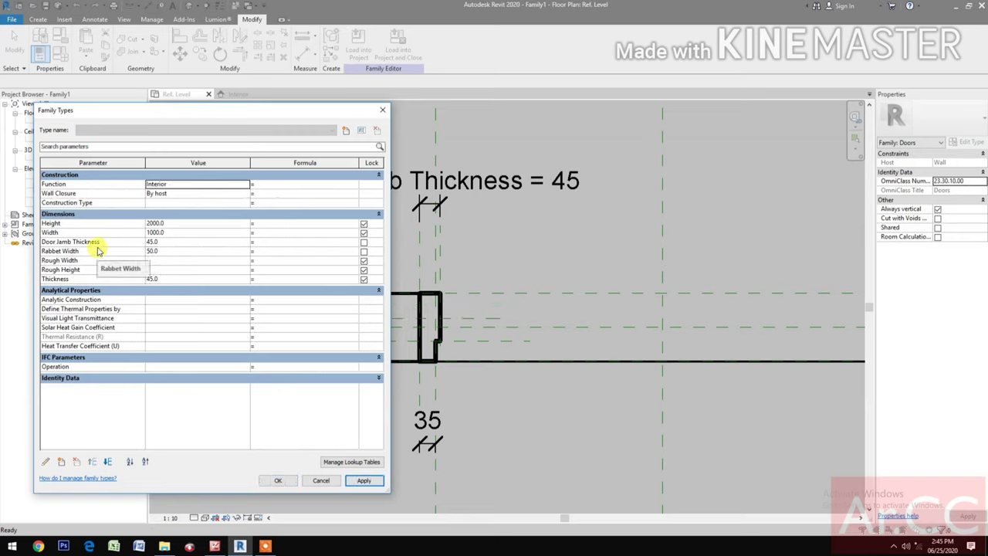
# Step: Flex the Door Jamb Thickness parameter by applying 60, and set it back to 45
pyautogui.click(202, 244)
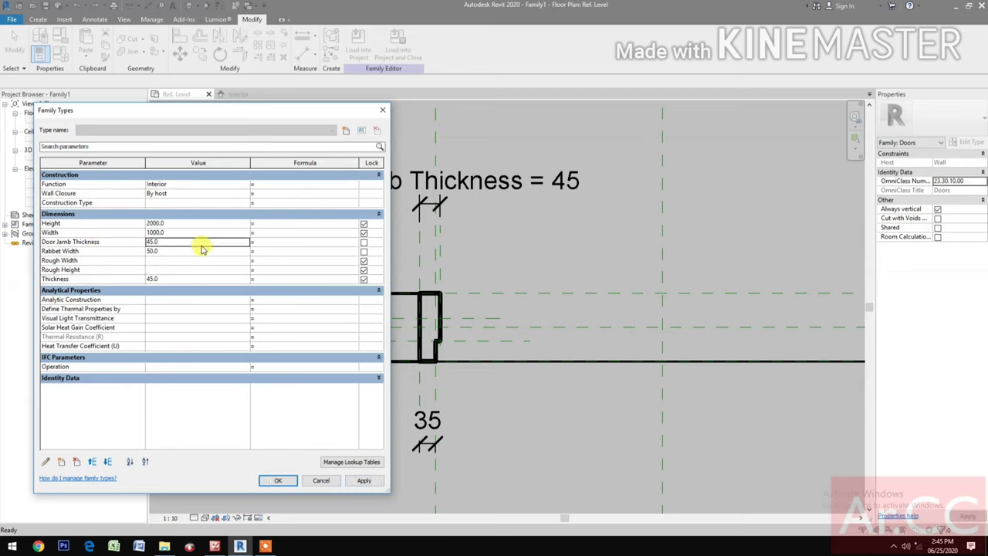
pyautogui.write('6')
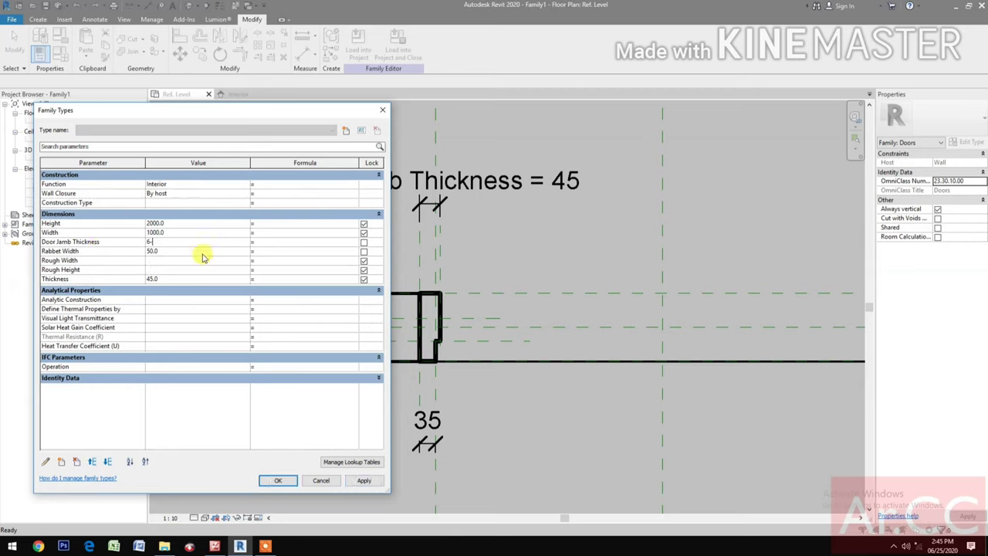
pyautogui.write('-0')
pyautogui.click(366, 480)
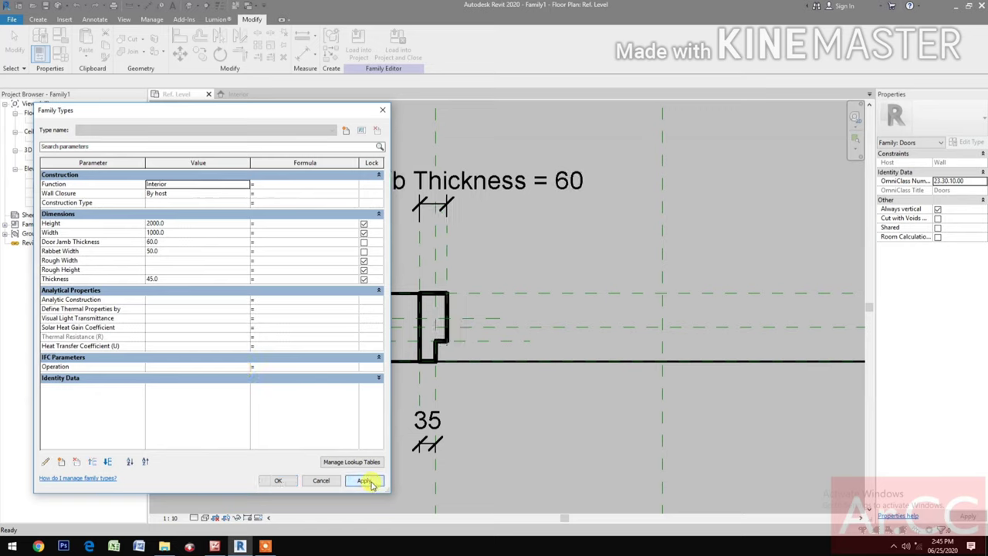
pyautogui.click(193, 241)
pyautogui.write('45')
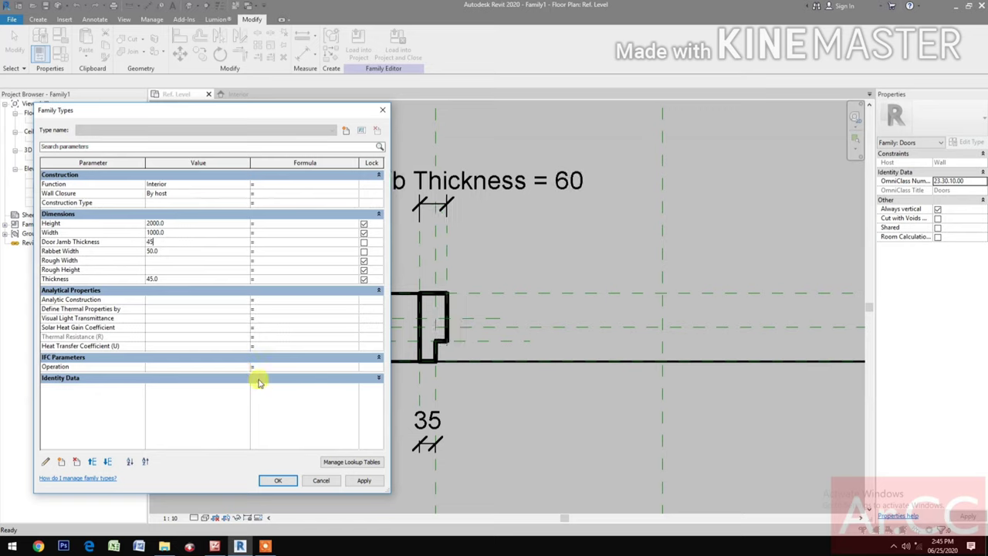
pyautogui.click(363, 480)
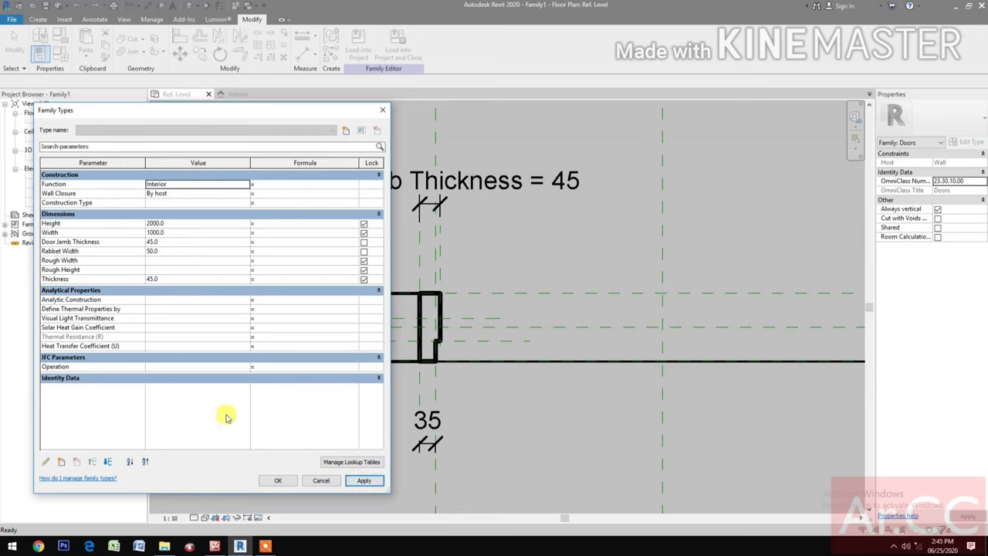
# Step: Set the door's Width parameter to 800 and check how both jambs follow in the plan
pyautogui.click(183, 233)
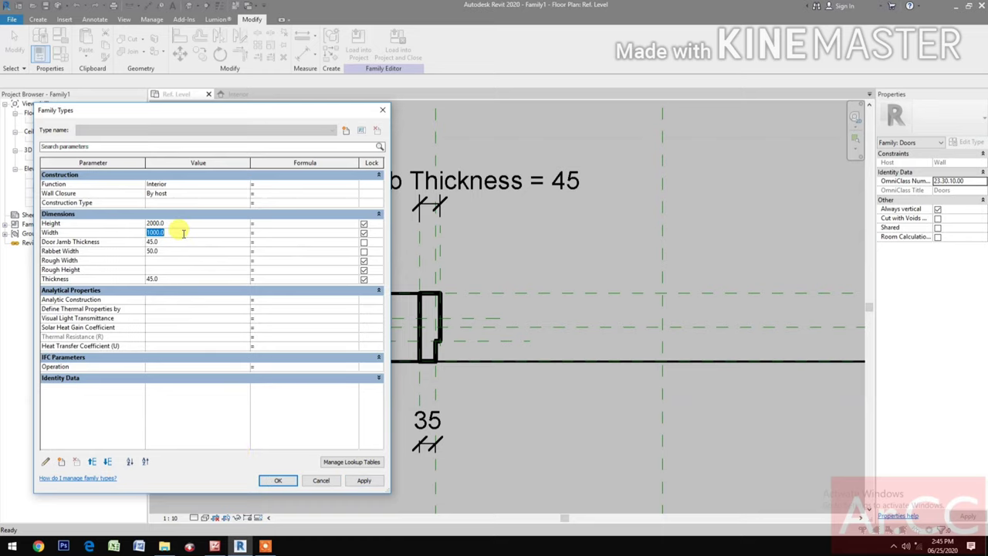
pyautogui.write('800')
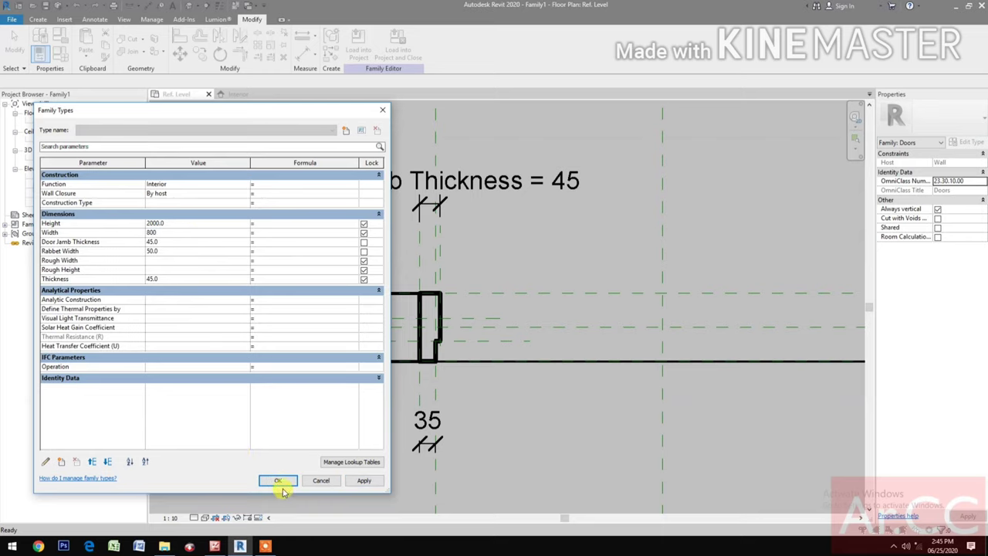
pyautogui.click(279, 481)
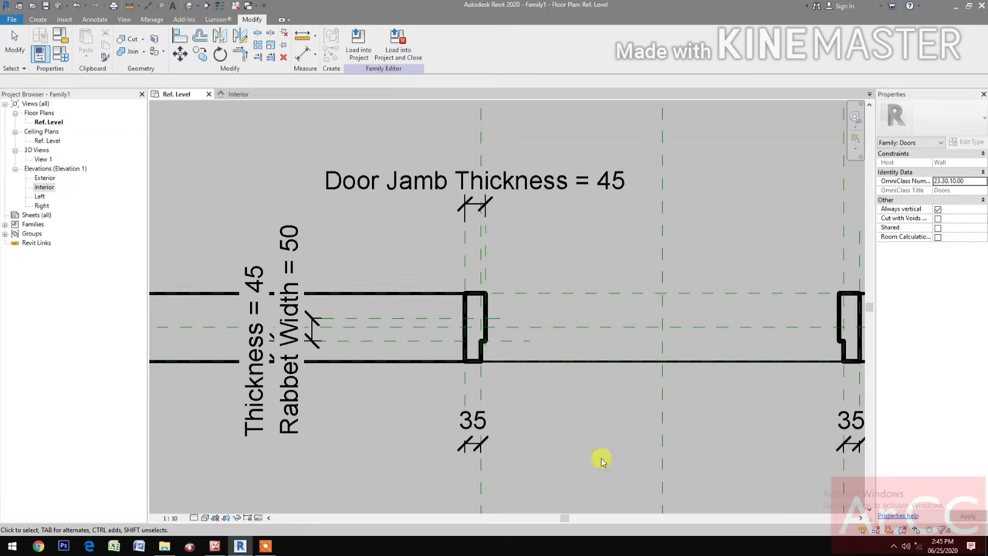
pyautogui.scroll(-2, 600, 458)
pyautogui.moveTo(569, 353); pyautogui.dragTo(595, 308, button='middle')
pyautogui.scroll(-2, 595, 309)
pyautogui.moveTo(622, 342); pyautogui.dragTo(690, 393, button='middle')
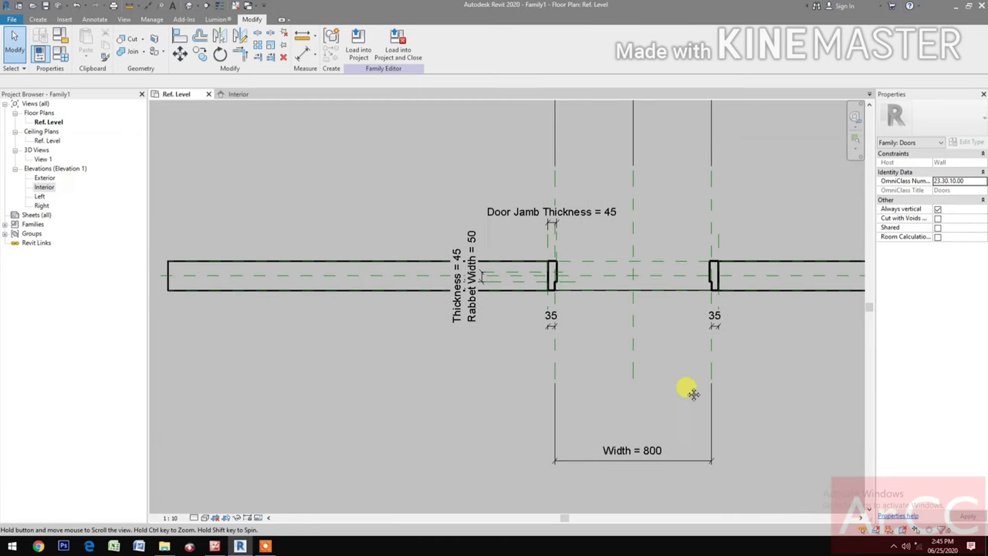
pyautogui.scroll(-1, 690, 392)
pyautogui.click(584, 230)
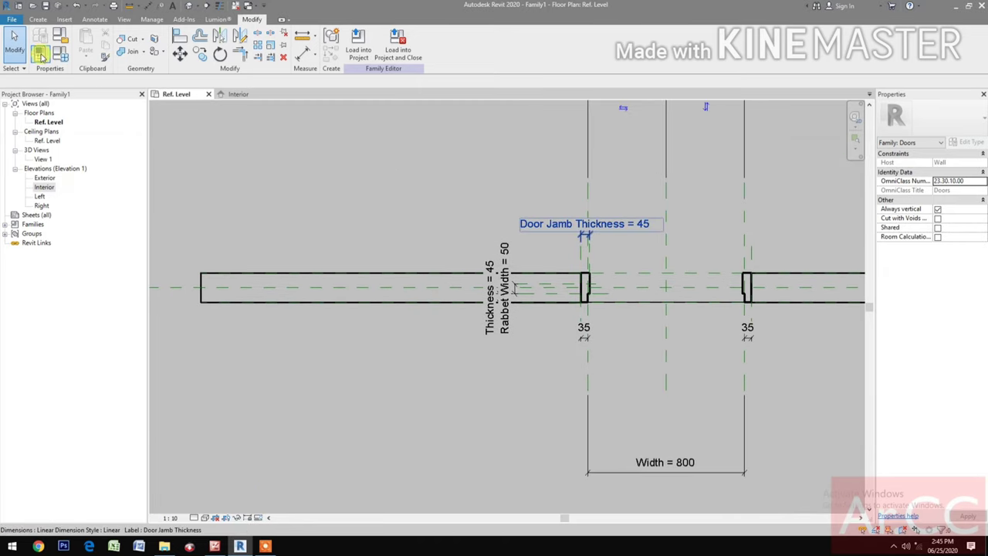
# Step: Apply a Width of 900 in the family types
pyautogui.click(64, 58)
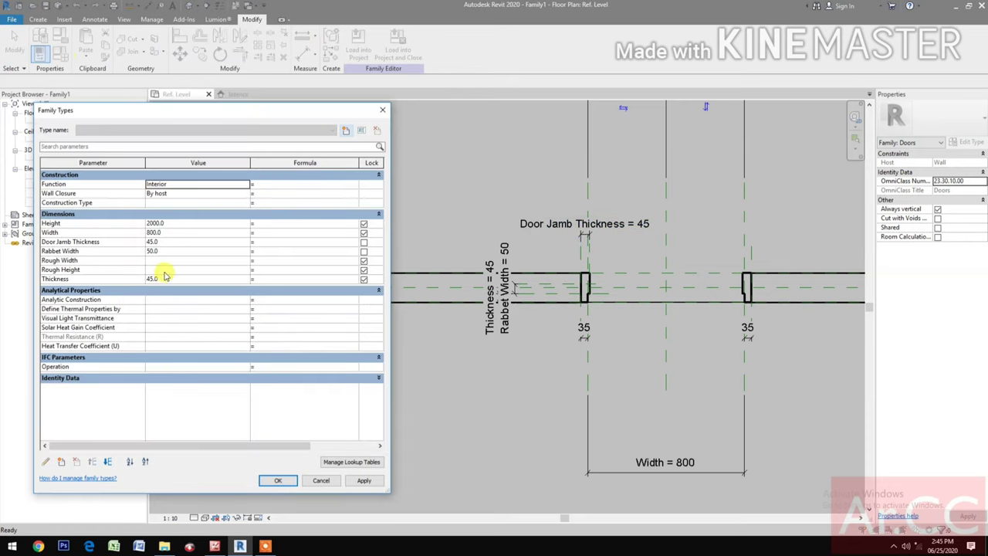
pyautogui.click(204, 232)
pyautogui.write('900')
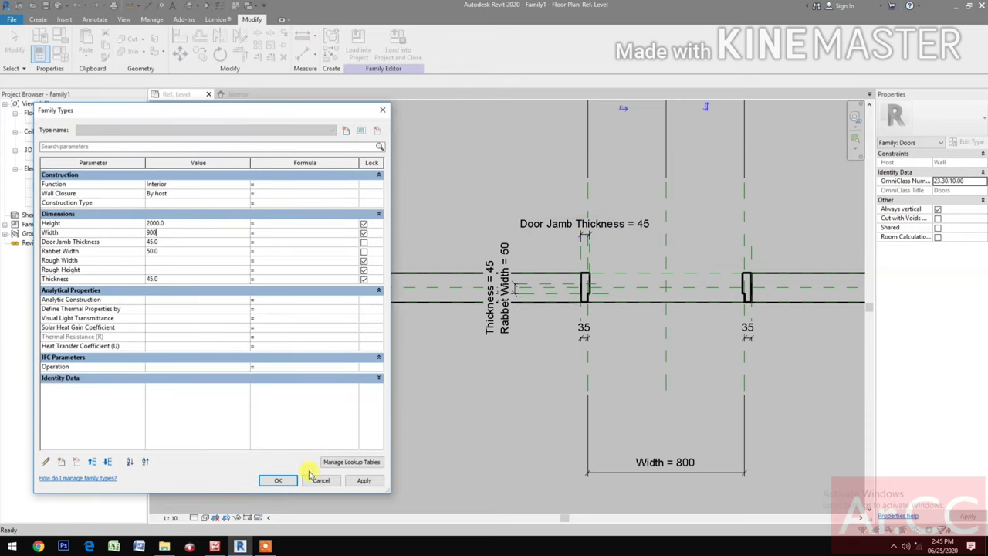
pyautogui.click(363, 480)
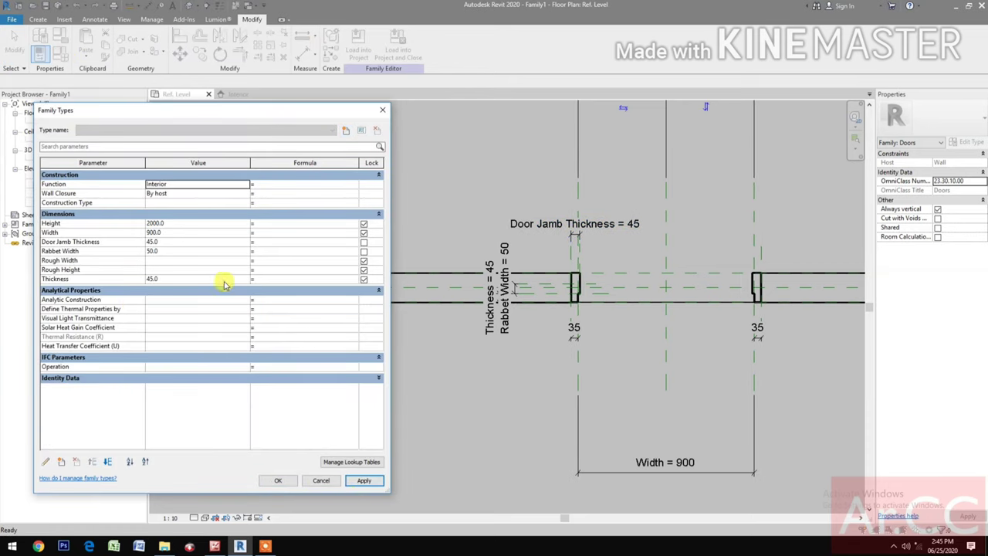
# Step: Set the door's Width to 1000 and Height to 2100, and check the frame in the Interior elevation
pyautogui.click(205, 232)
pyautogui.write('1')
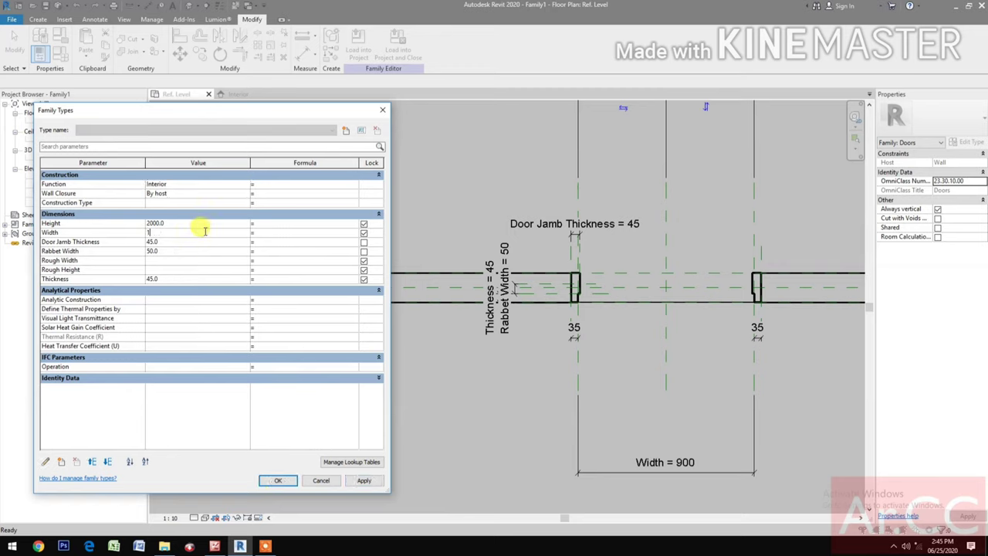
pyautogui.write('000')
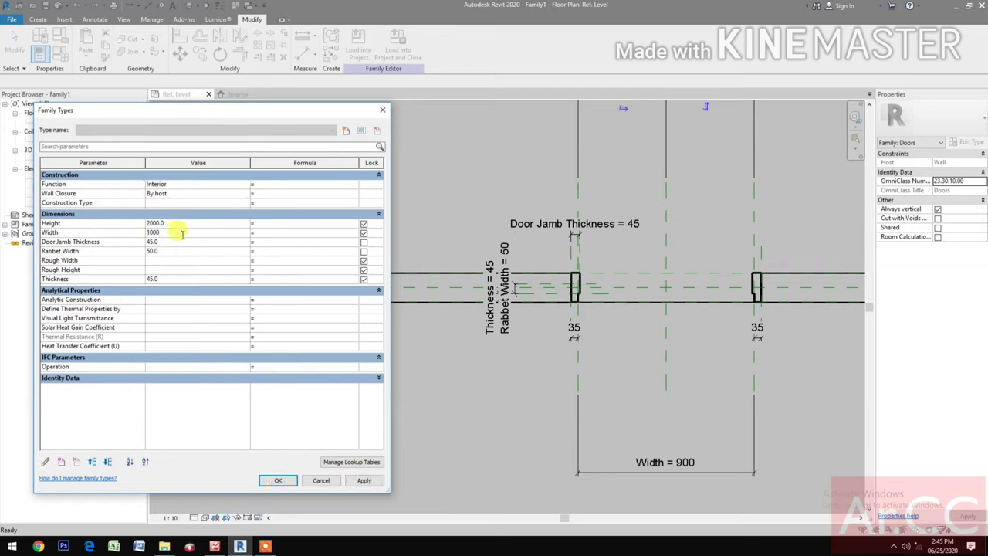
pyautogui.click(178, 224)
pyautogui.click(378, 481)
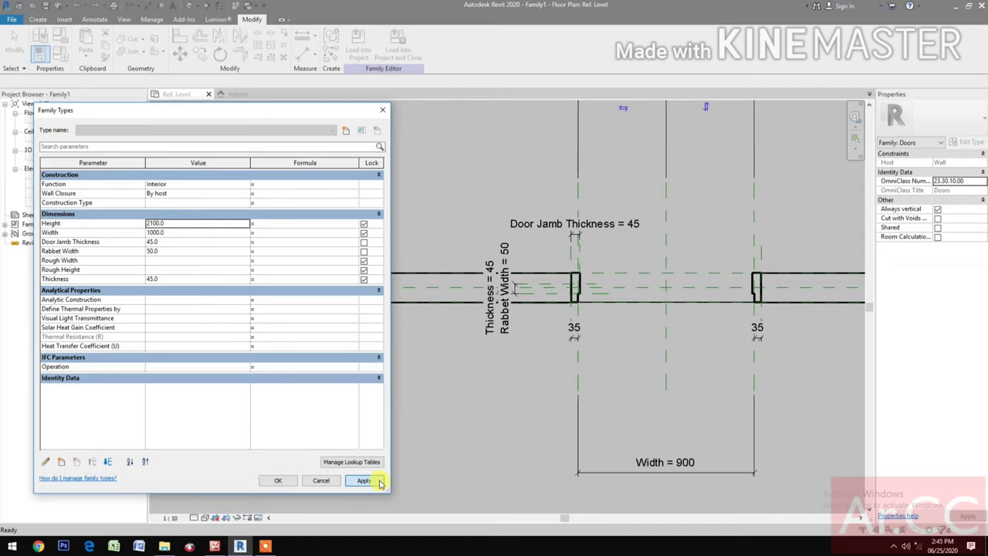
pyautogui.click(276, 480)
pyautogui.click(234, 94)
pyautogui.moveTo(569, 404); pyautogui.dragTo(658, 415, button='middle')
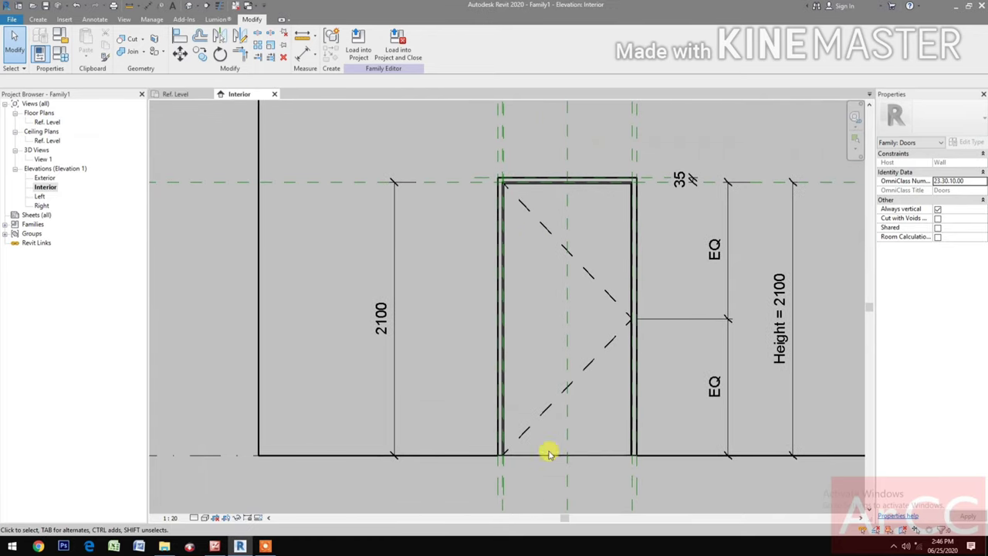
pyautogui.scroll(3, 598, 464)
pyautogui.scroll(-3, 635, 458)
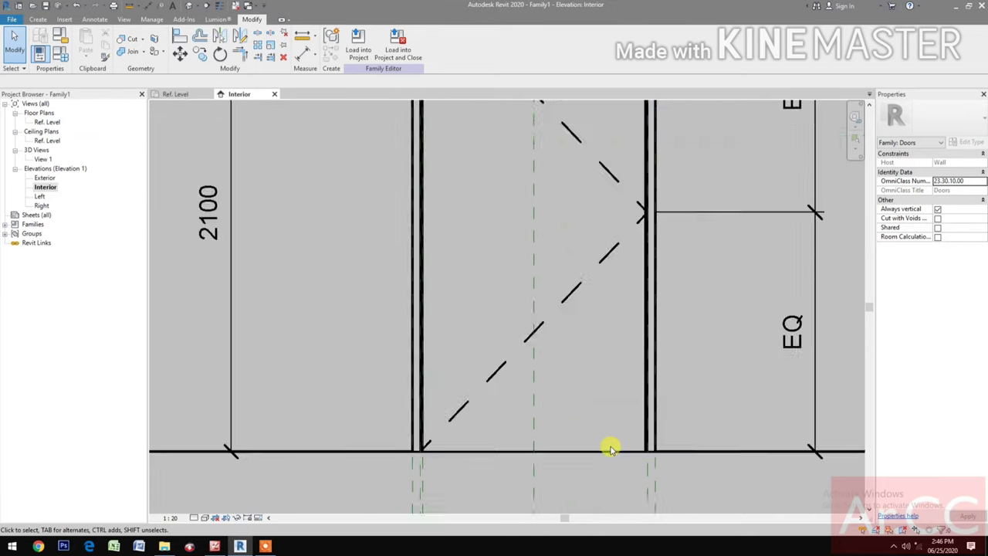
pyautogui.scroll(-4, 597, 432)
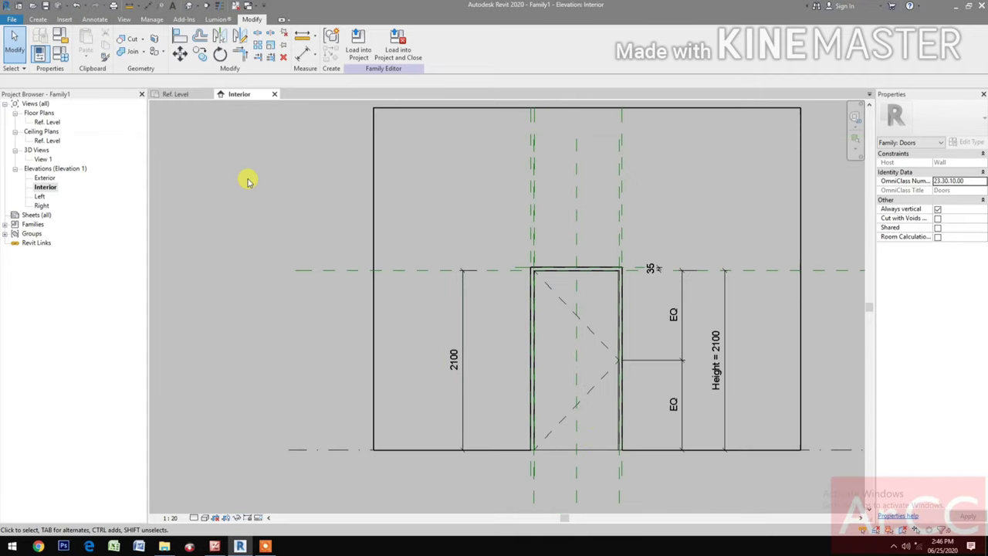
# Step: Show the Ref. Level plan in thin lines and link the jamb sweep's visibility to a new instance parameter named Door Jamb Sigle Rabbet
pyautogui.click(183, 98)
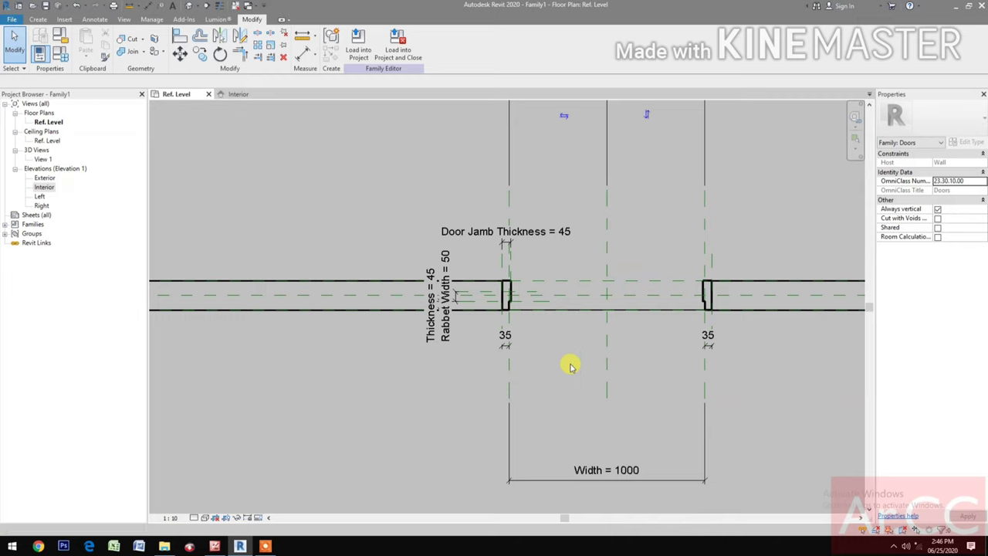
pyautogui.press('t')
pyautogui.press('l')
pyautogui.scroll(5, 403, 316)
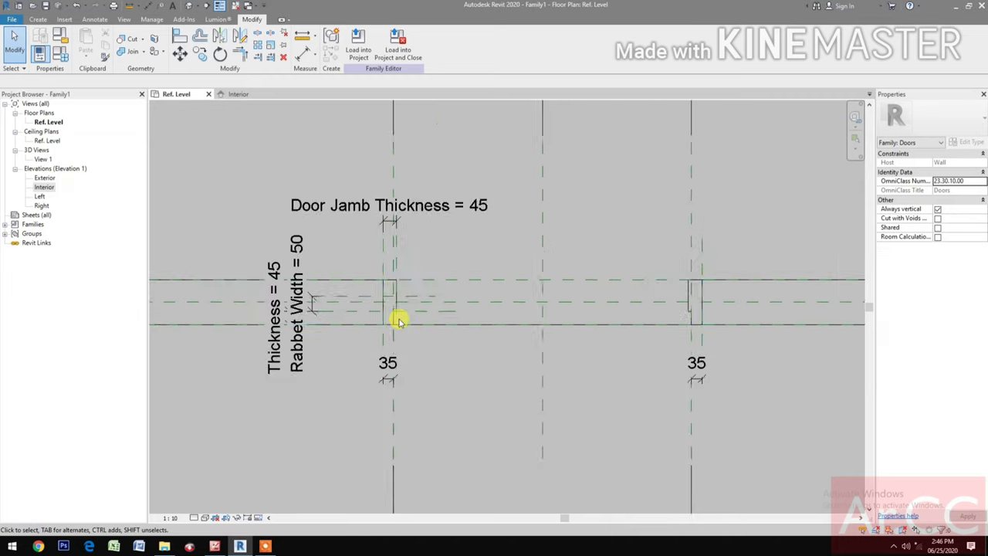
pyautogui.click(386, 313)
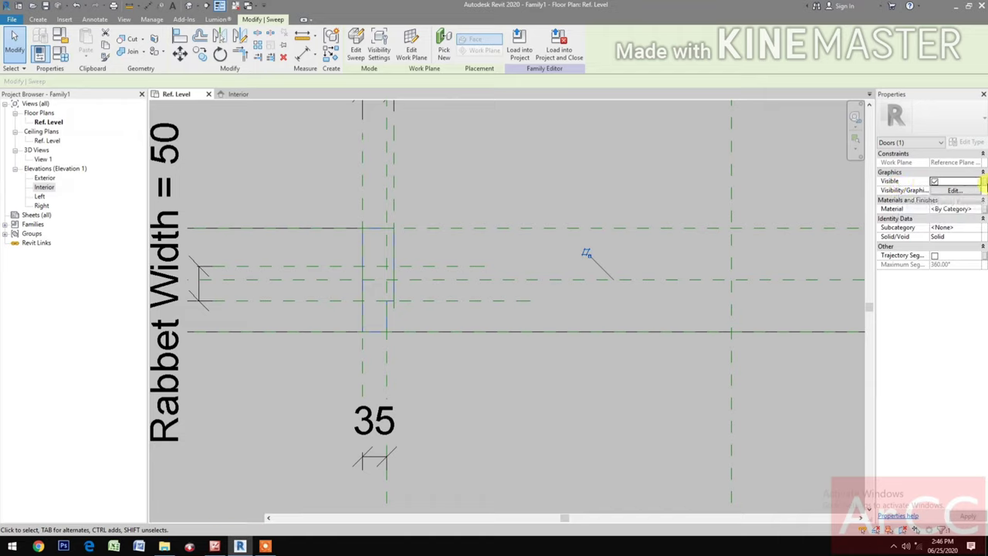
pyautogui.click(984, 182)
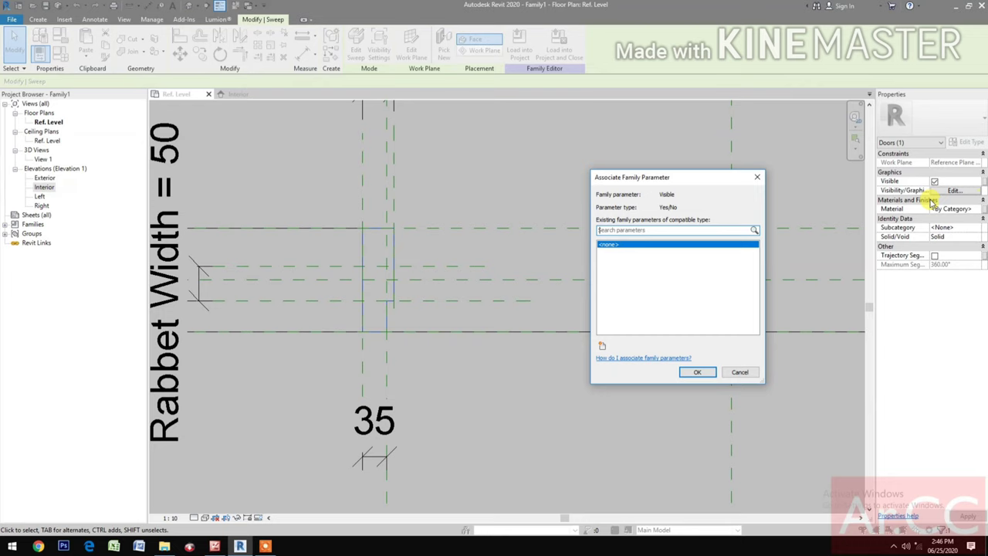
pyautogui.click(603, 347)
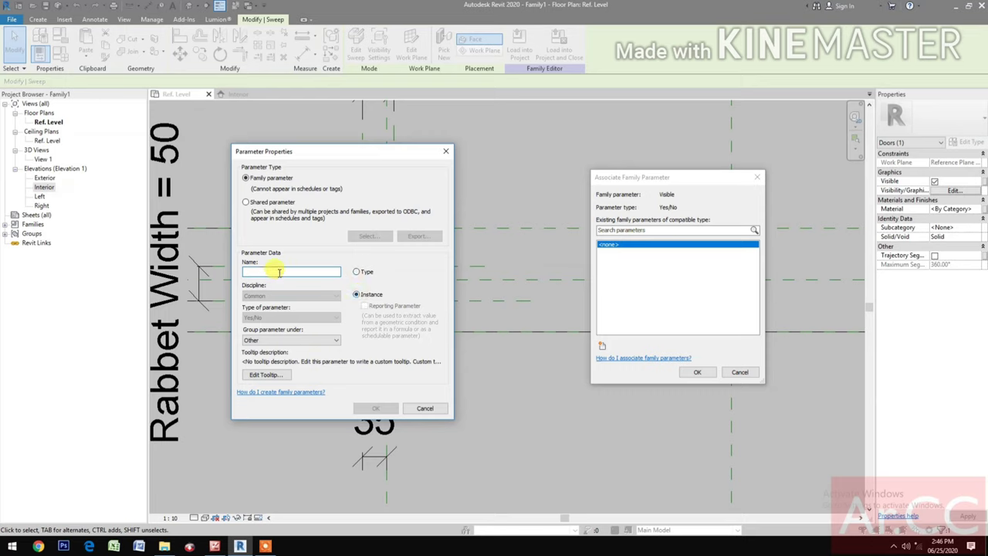
pyautogui.write('Door Jamb Sigle Rabbet')
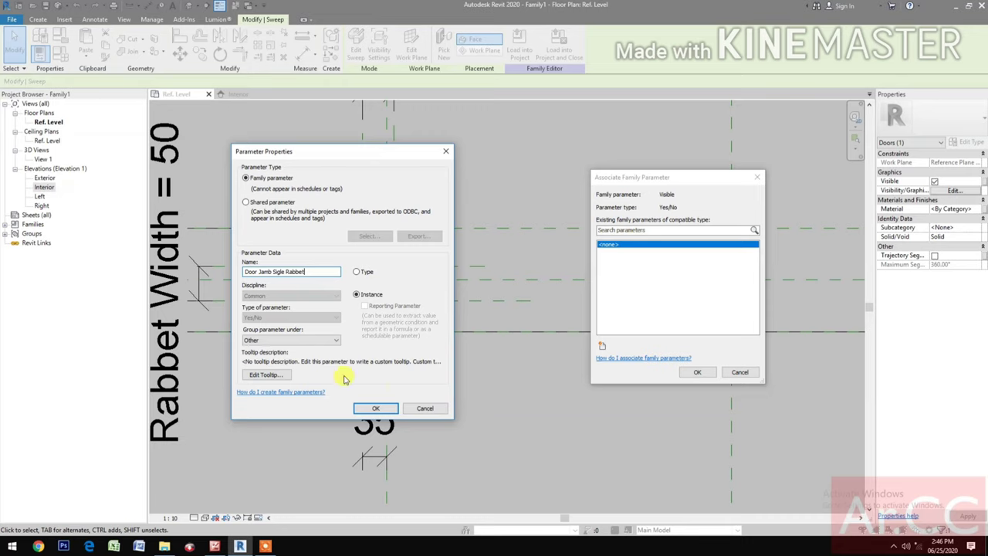
pyautogui.click(368, 409)
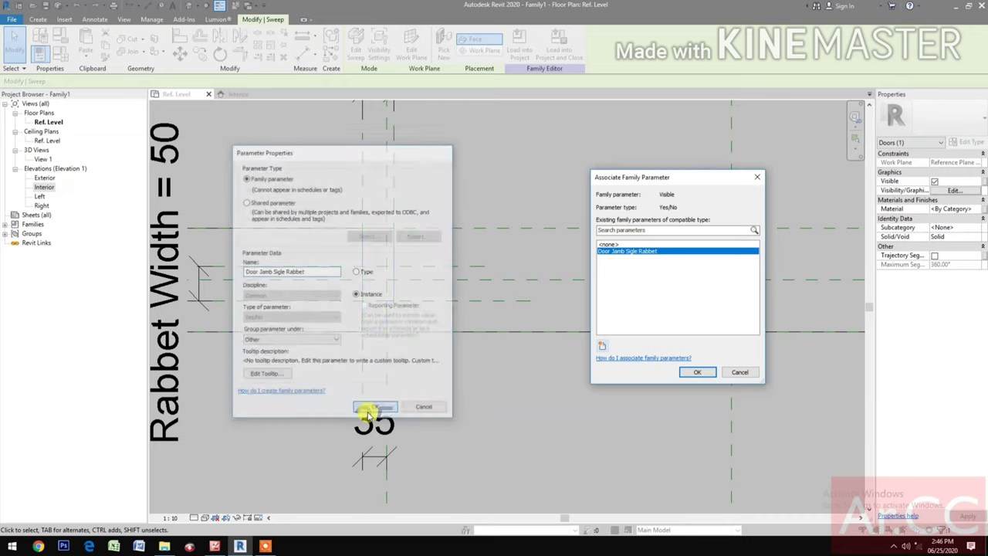
pyautogui.click(696, 374)
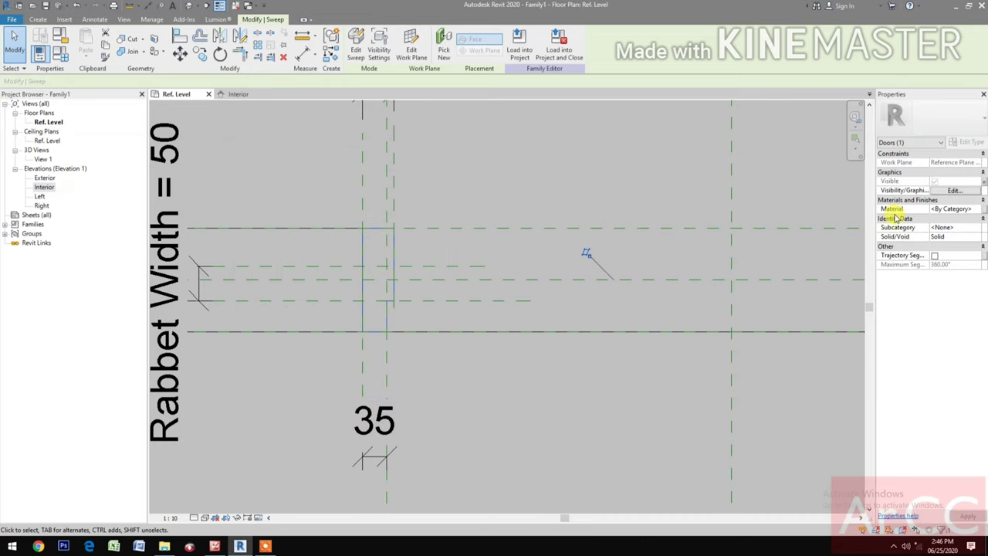
# Step: Link the jamb sweep's material to a new type parameter named DJ Finish
pyautogui.click(984, 209)
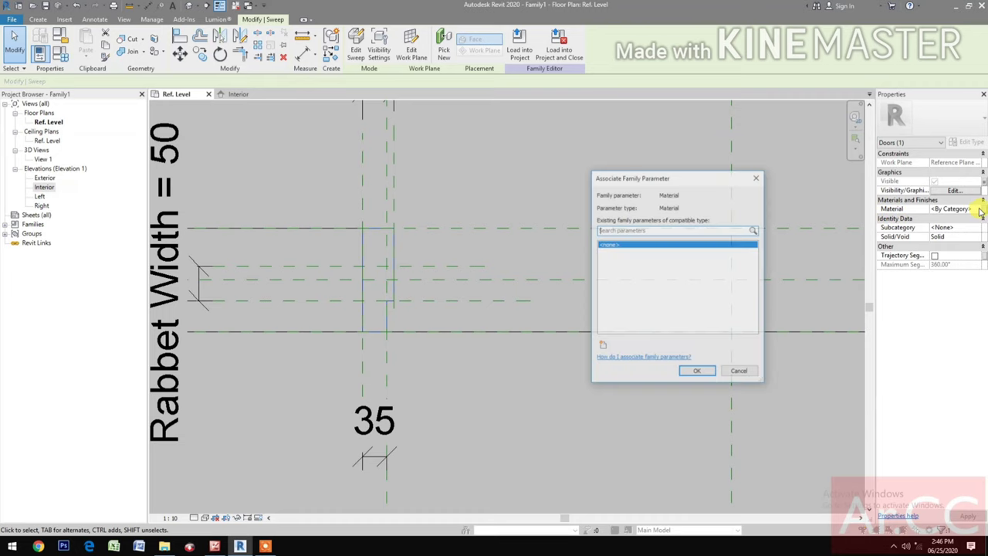
pyautogui.click(601, 347)
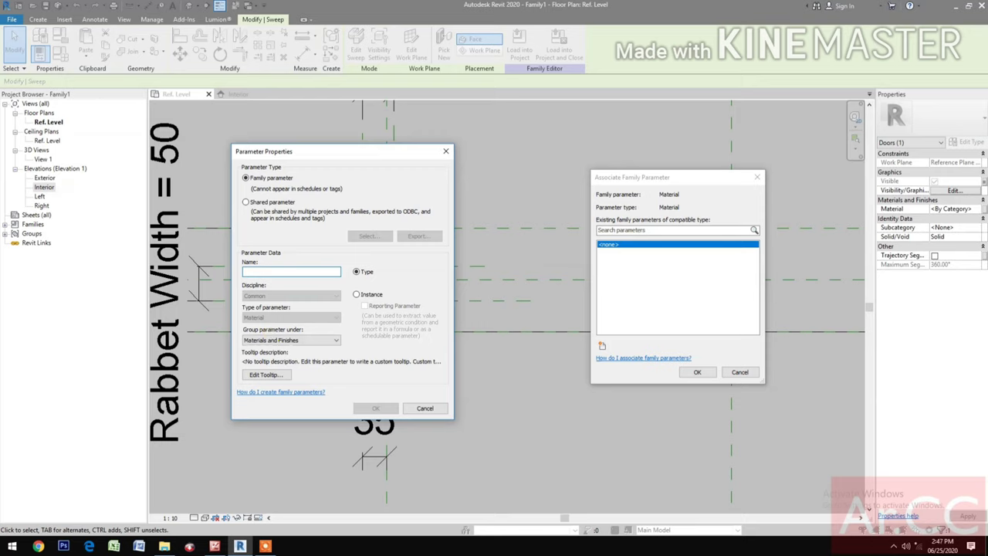
pyautogui.write('DJ Finish')
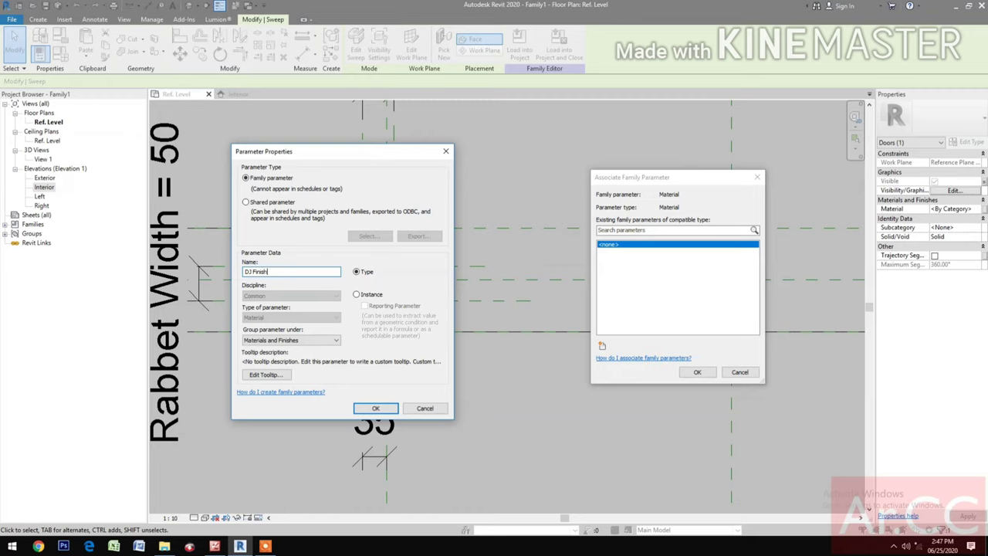
pyautogui.click(375, 410)
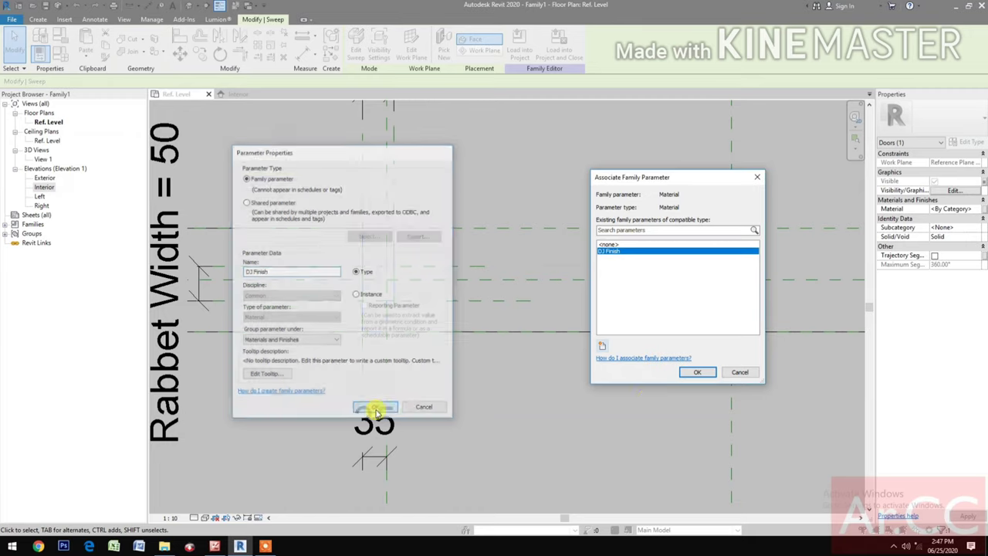
pyautogui.click(690, 375)
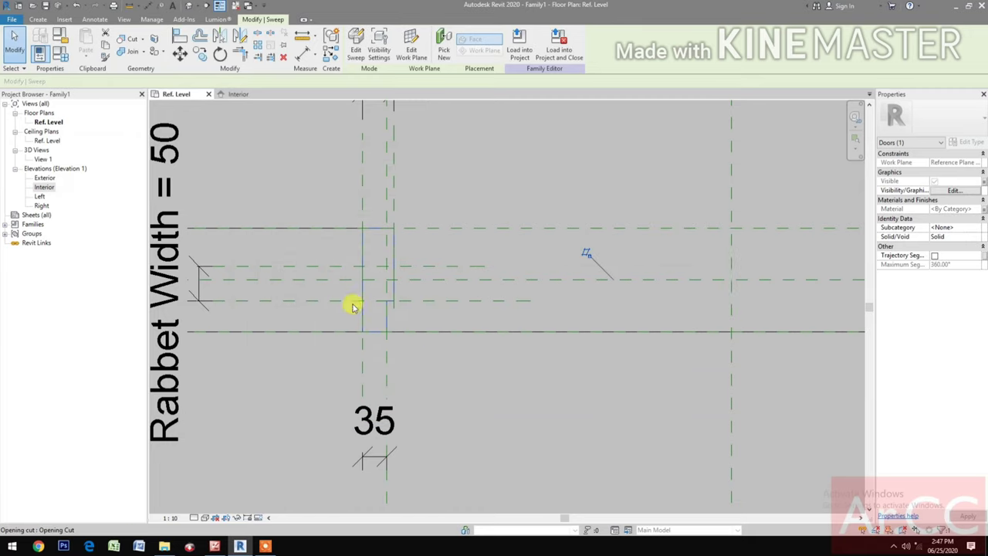
# Step: Show the door family in the default 3D view with the Realistic visual style and look closely at the jamb's base
pyautogui.click(187, 8)
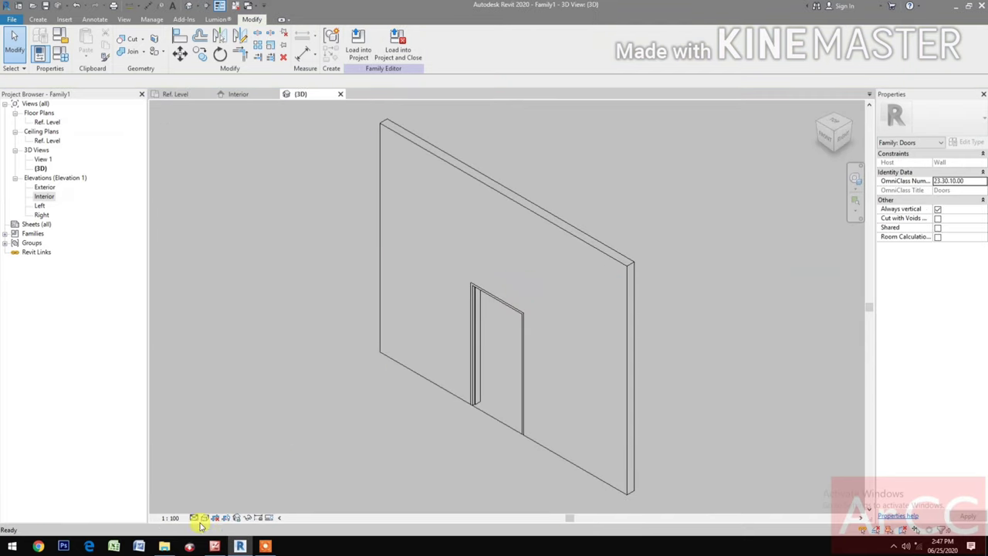
pyautogui.click(204, 518)
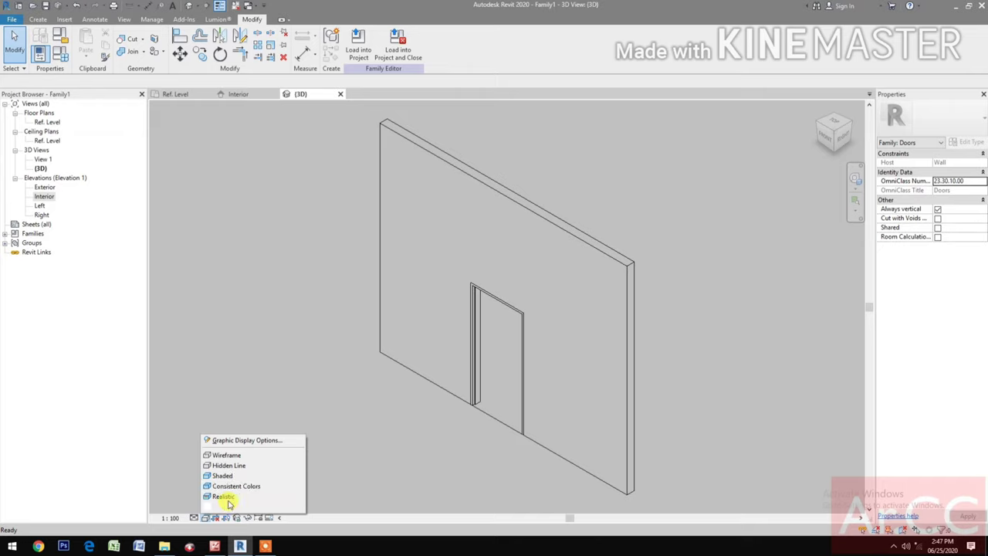
pyautogui.click(221, 499)
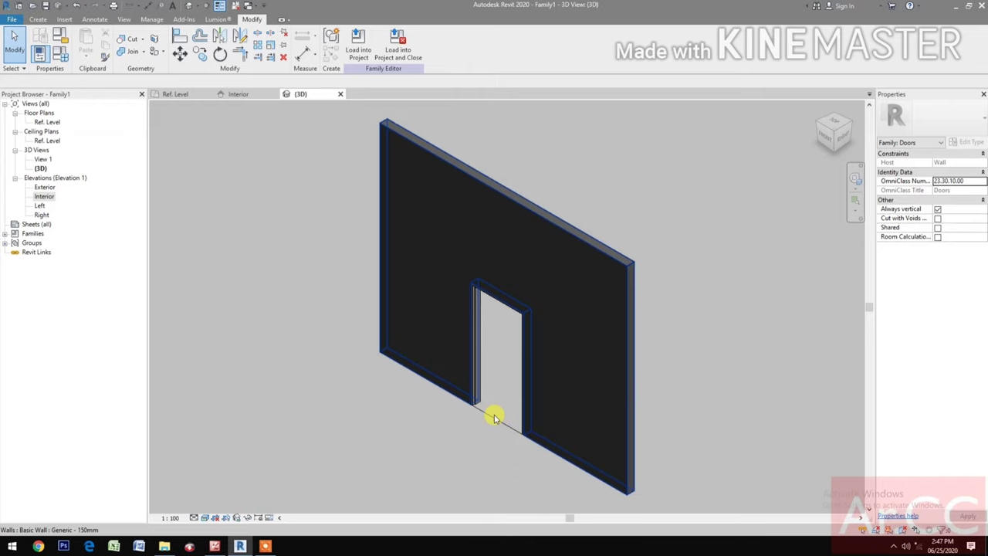
pyautogui.scroll(5, 490, 405)
pyautogui.scroll(4, 447, 400)
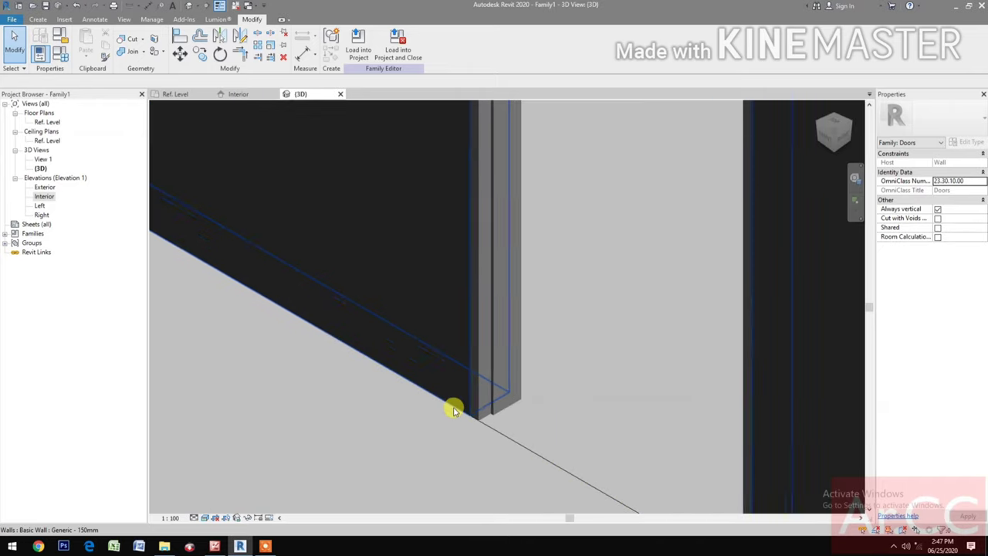
pyautogui.scroll(-2, 522, 454)
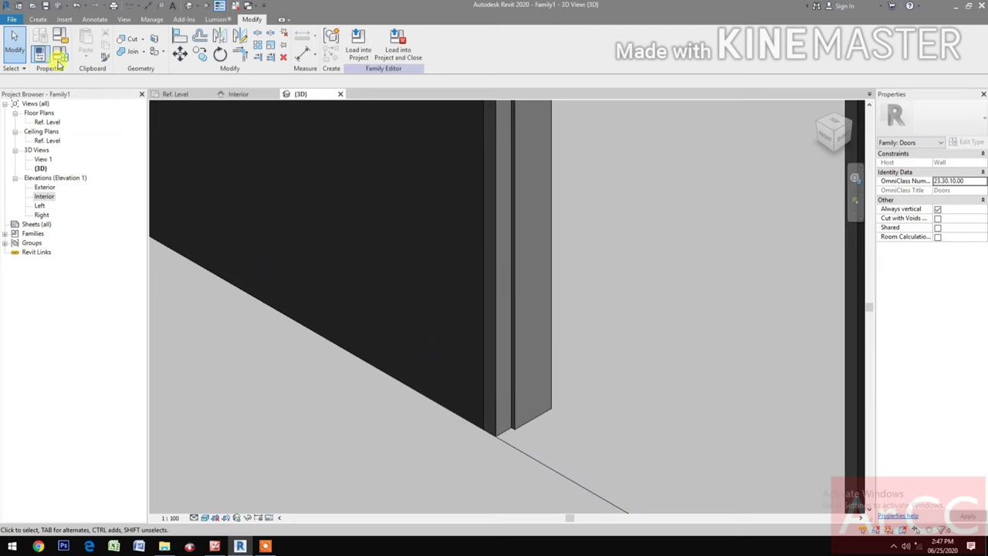
# Step: For the DJ Finish parameter, add Walnut from the Wood category of the AEC Materials library to the project materials
pyautogui.click(60, 57)
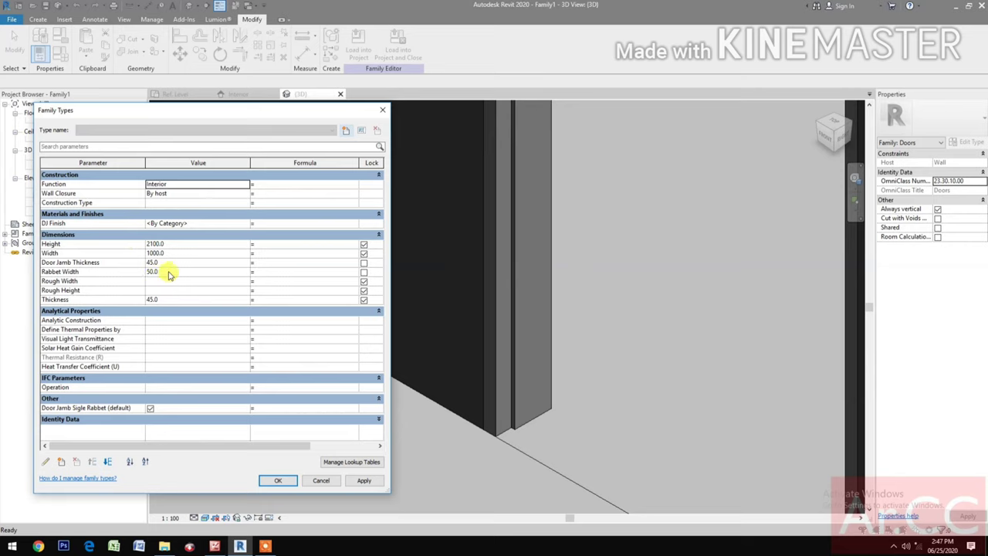
pyautogui.click(247, 225)
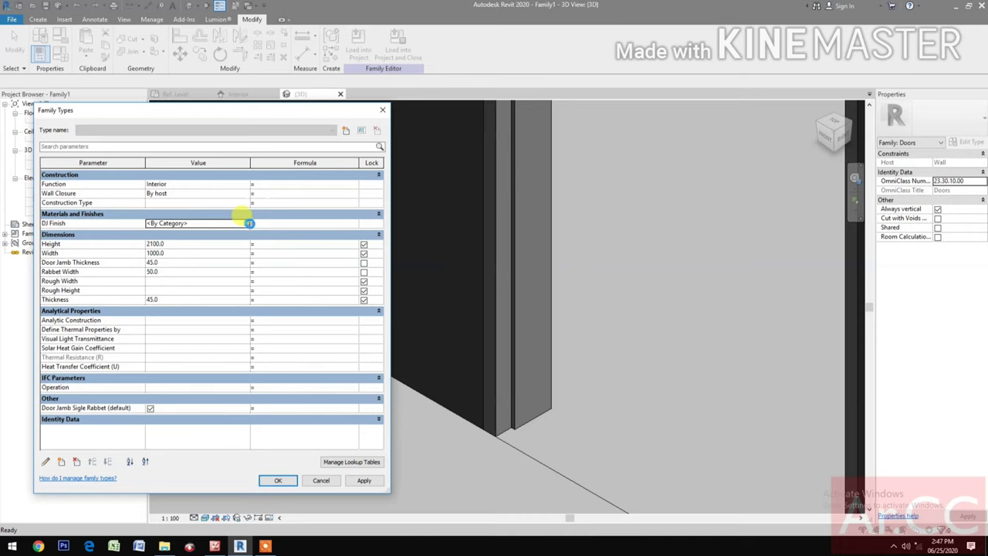
pyautogui.click(248, 223)
pyautogui.click(271, 291)
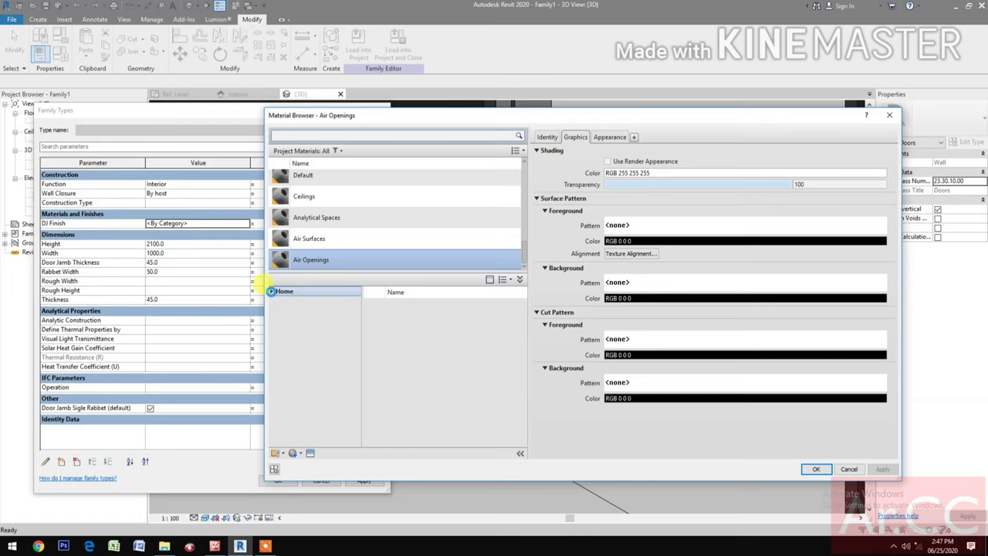
pyautogui.click(313, 310)
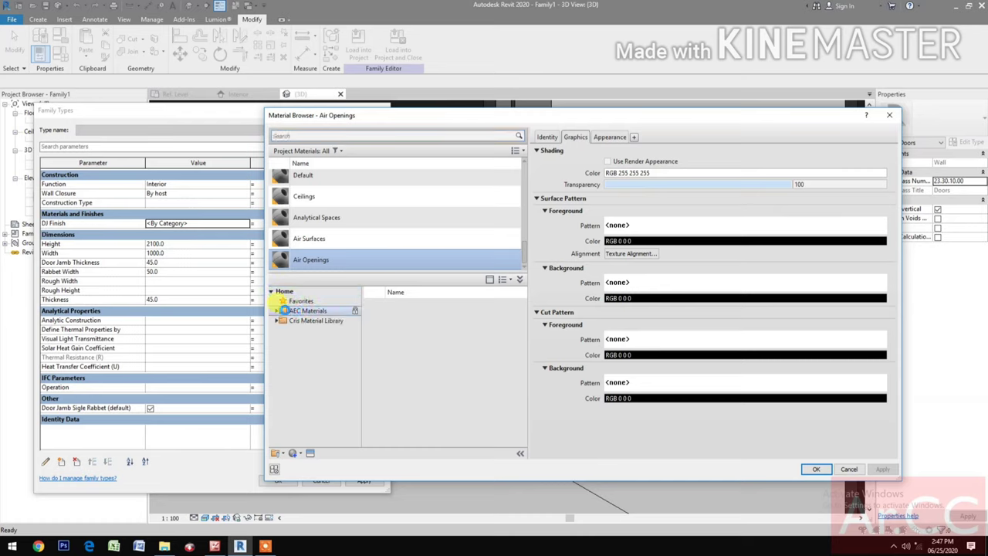
pyautogui.click(281, 311)
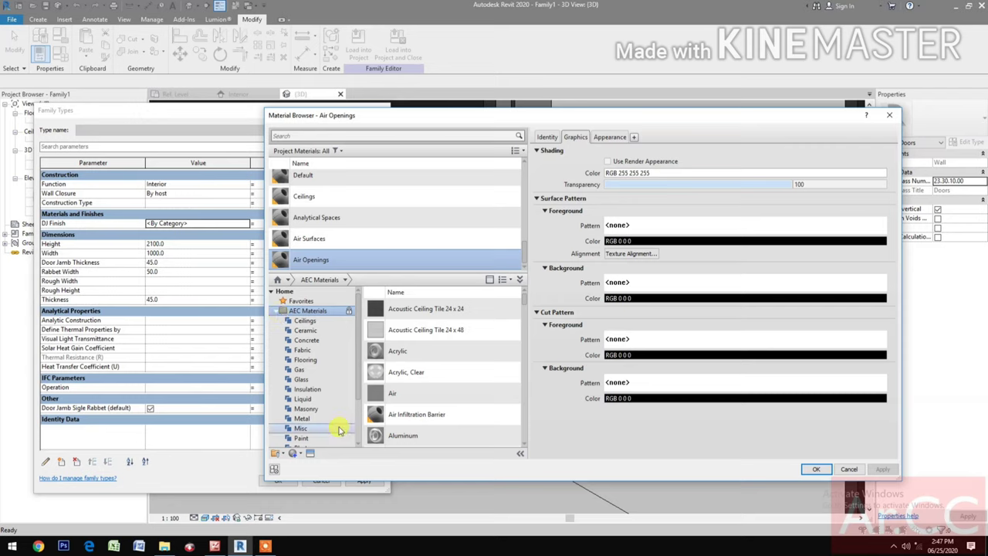
pyautogui.scroll(-3, 309, 432)
pyautogui.click(309, 429)
pyautogui.scroll(-10, 484, 429)
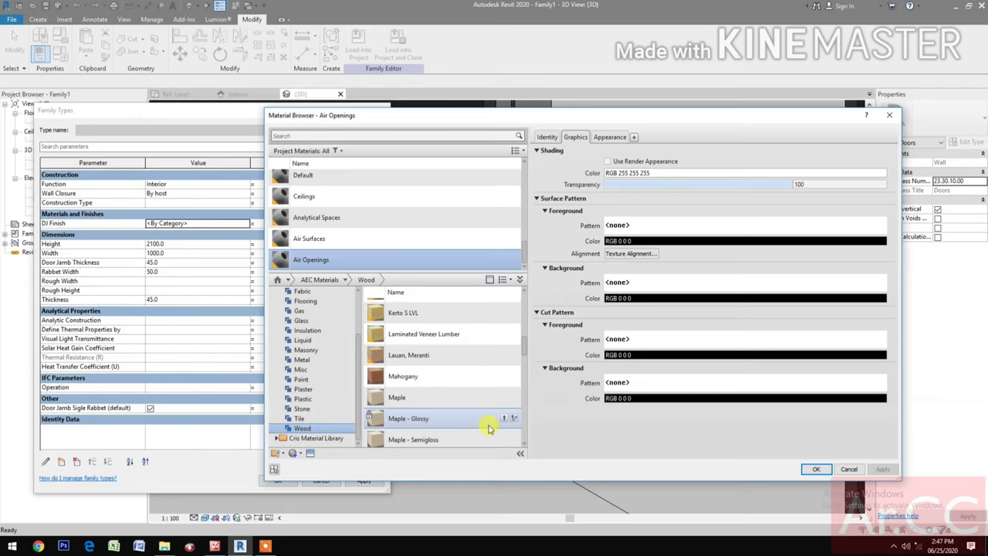
pyautogui.scroll(-3, 483, 428)
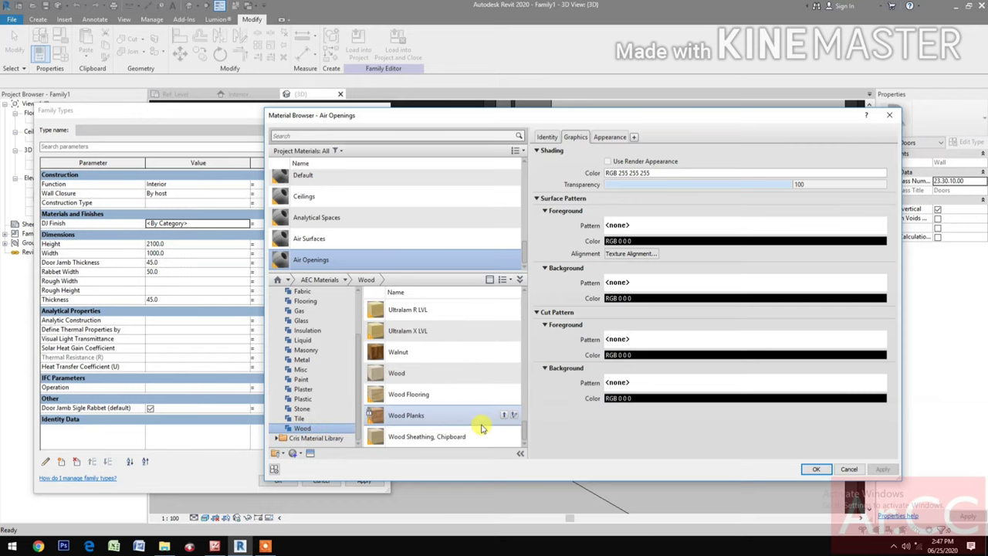
pyautogui.scroll(2, 481, 428)
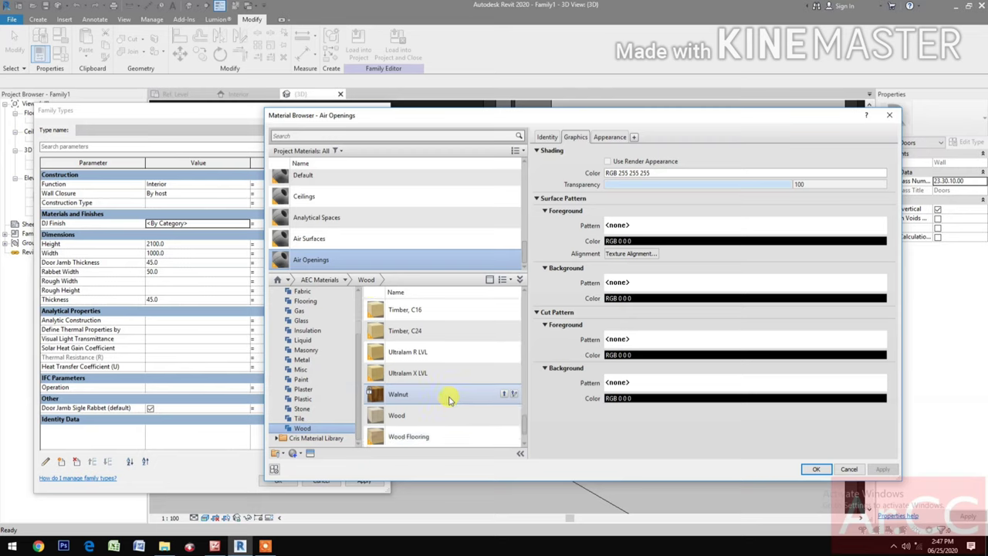
pyautogui.click(501, 393)
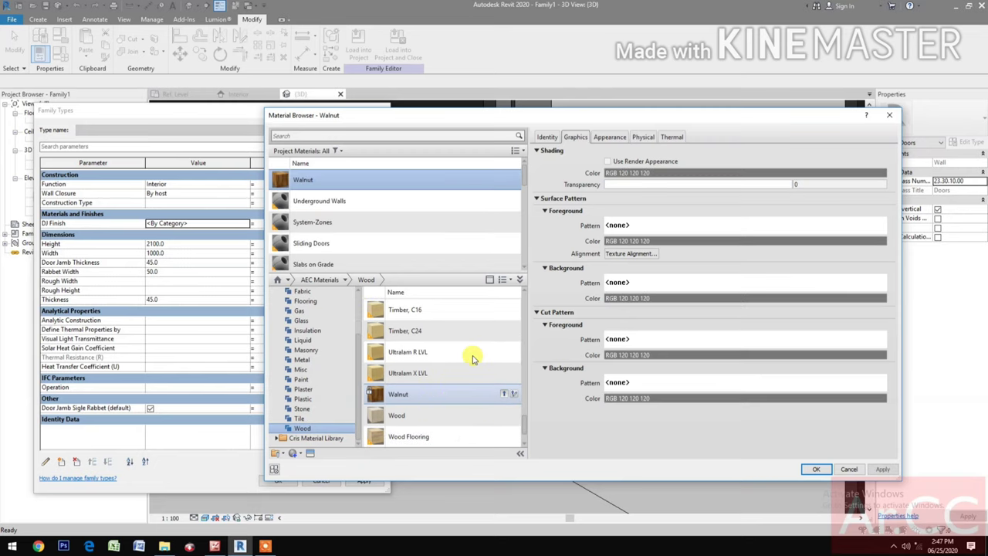
# Step: Rename the added material Walnut - Door Jamb, assign it to DJ Finish, and check the jamb in 3D
pyautogui.rightClick(345, 185)
pyautogui.click(365, 212)
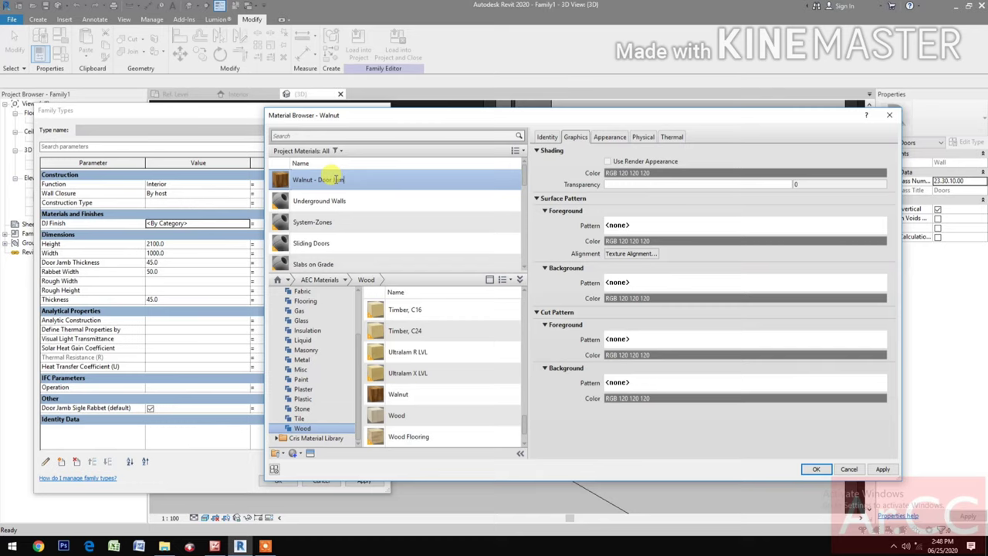
pyautogui.click(301, 169)
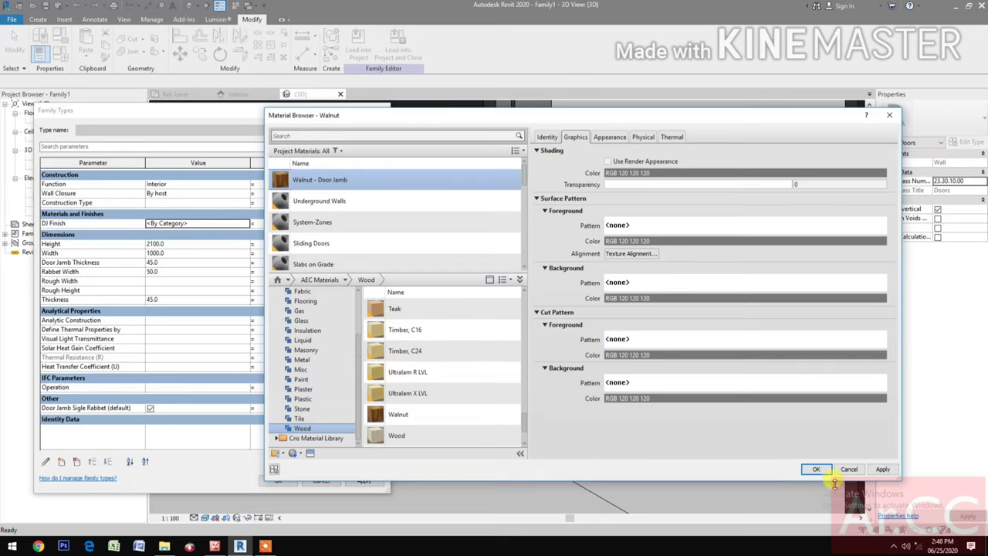
pyautogui.click(814, 469)
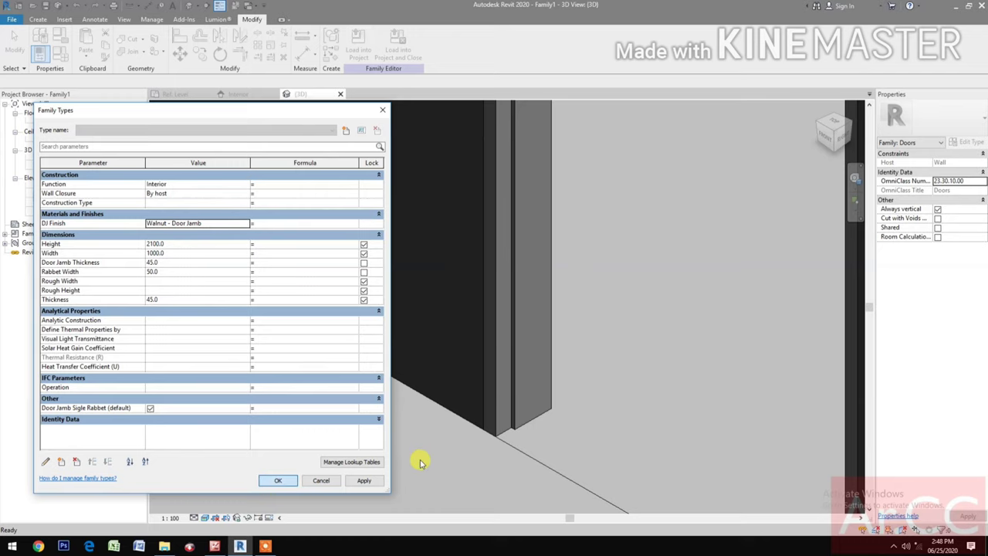
pyautogui.press('Return')
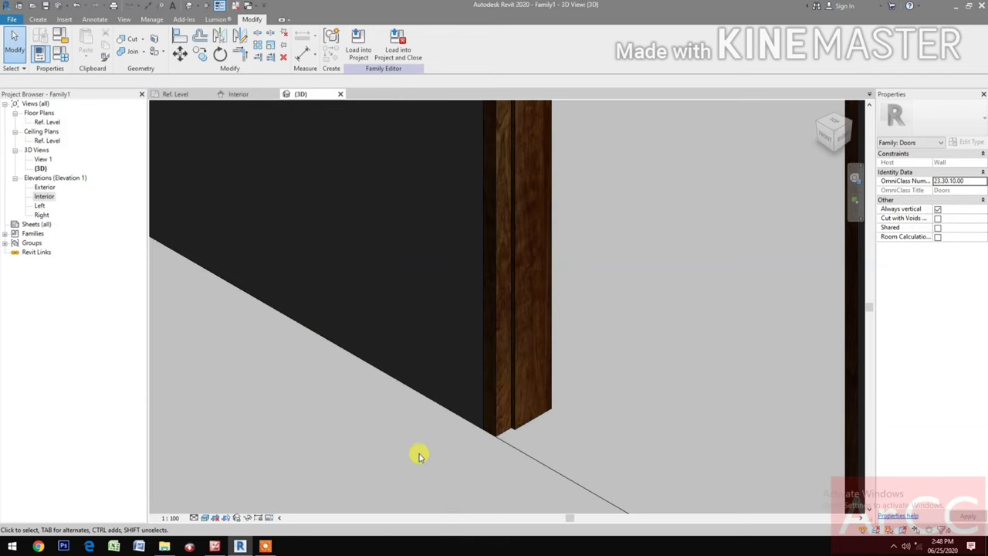
pyautogui.scroll(-5, 417, 456)
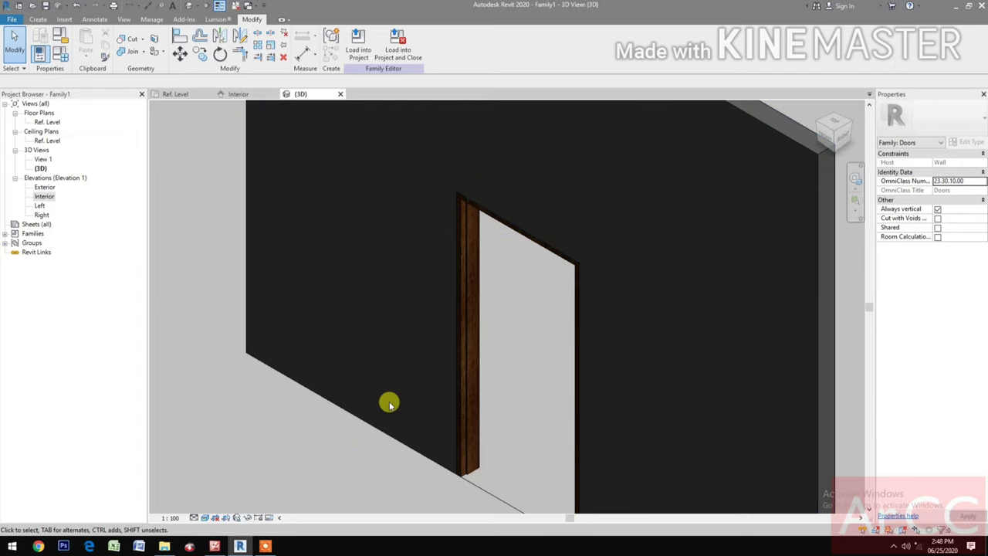
pyautogui.scroll(1, 409, 475)
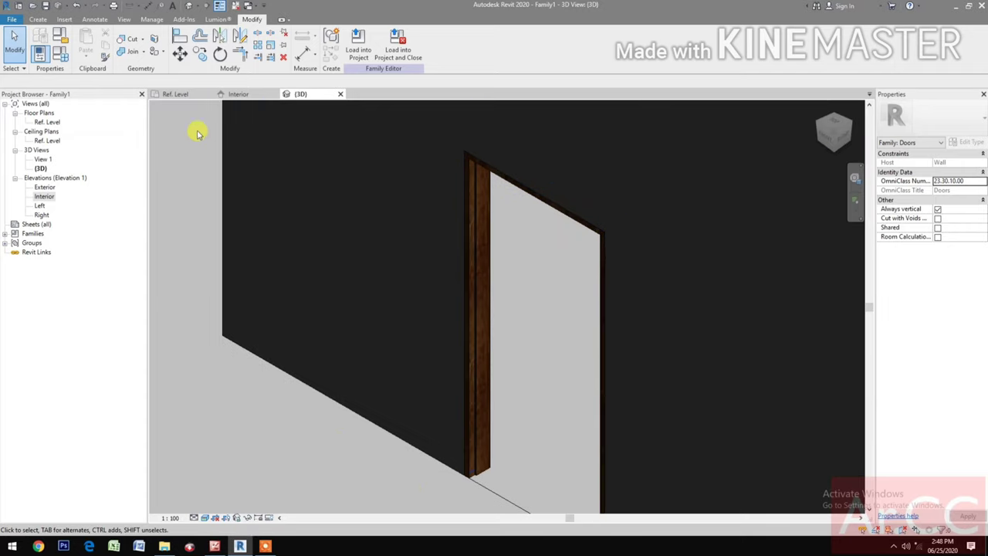
# Step: Temporarily hide the jamb sweep in the Ref. Level plan
pyautogui.click(176, 94)
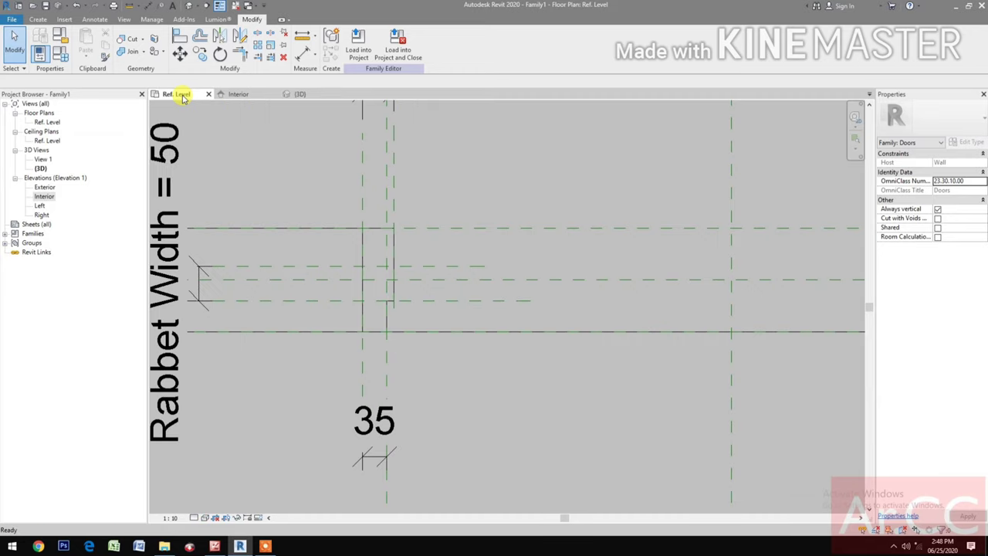
pyautogui.click(392, 303)
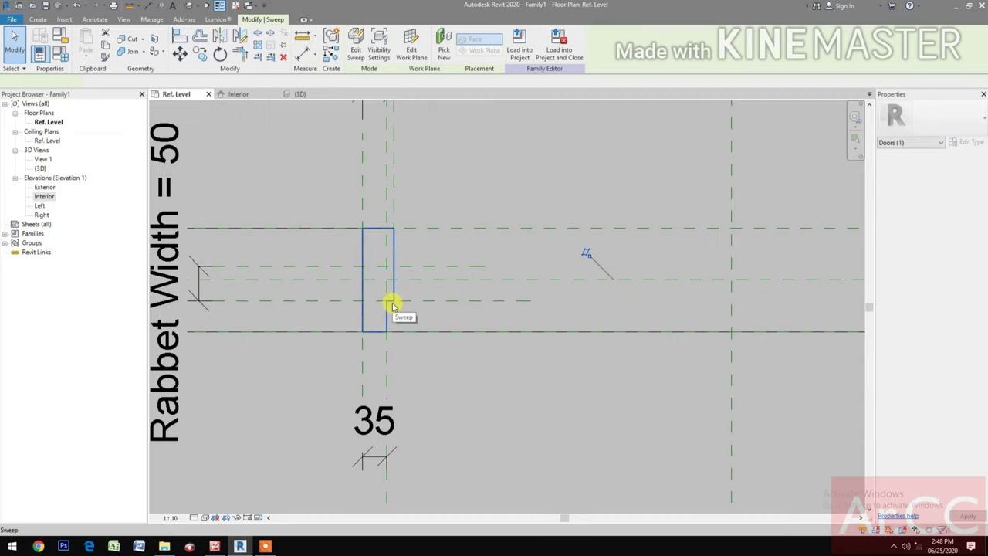
pyautogui.click(237, 521)
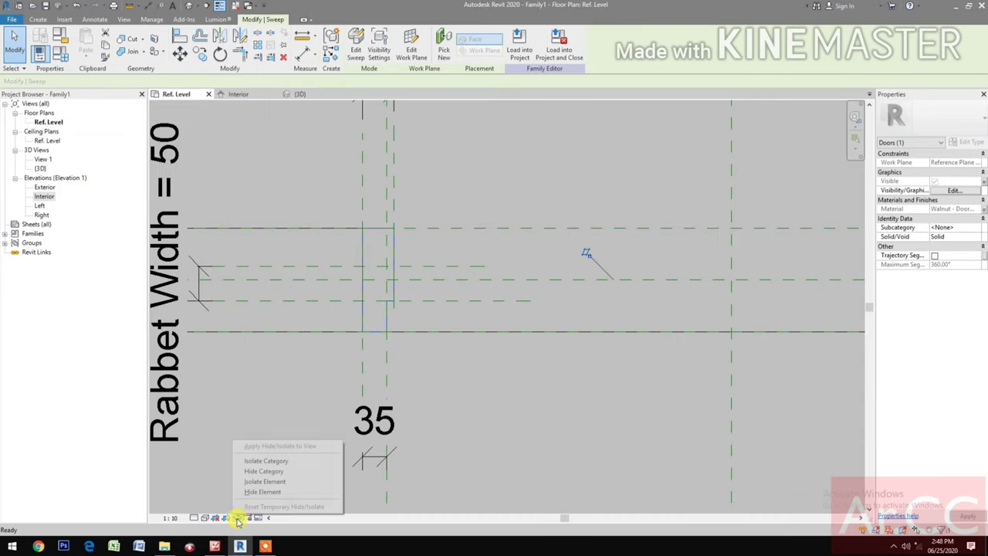
pyautogui.click(262, 494)
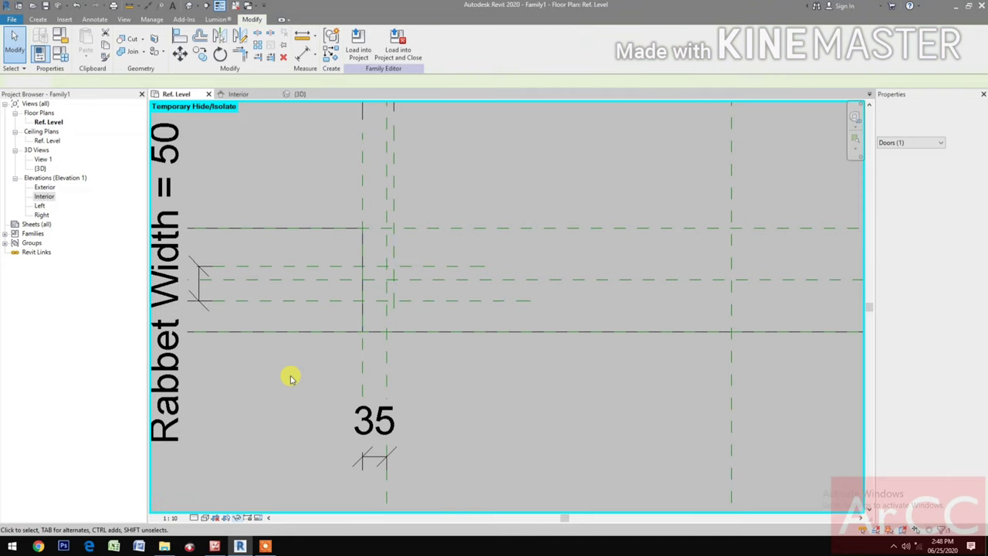
pyautogui.scroll(-4, 287, 379)
pyautogui.scroll(3, 283, 342)
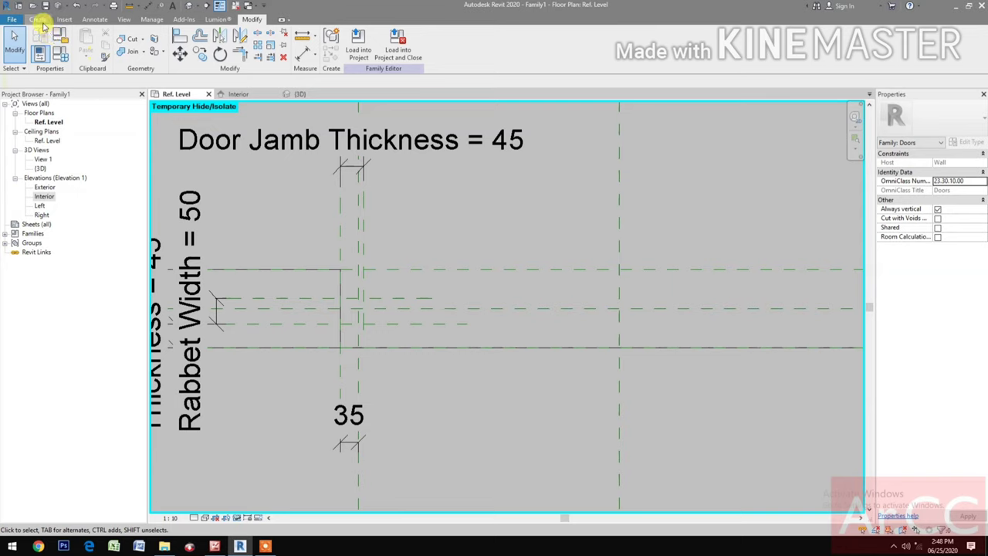
# Step: Start a new sweep and begin sketching its path on the Exterior reference plane in the Interior elevation
pyautogui.click(38, 19)
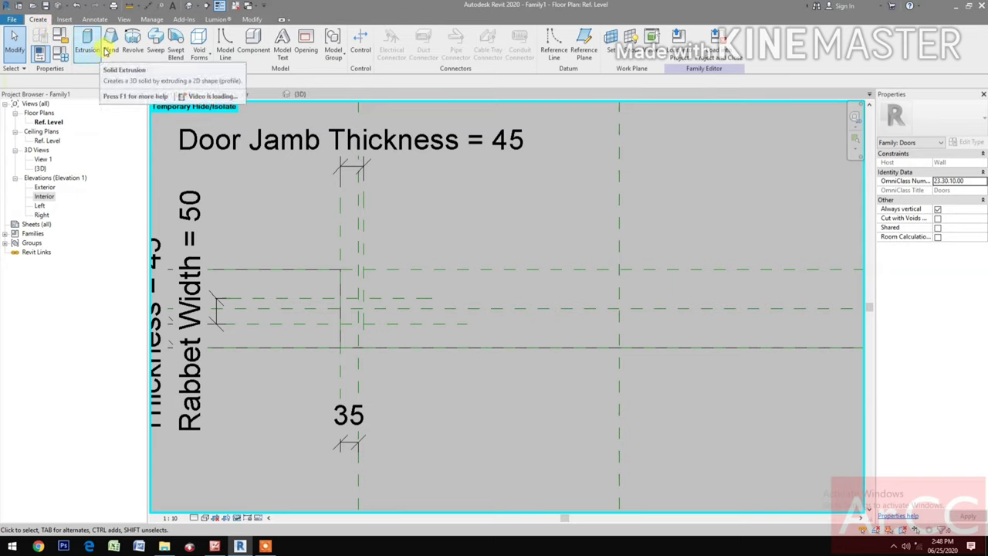
pyautogui.click(159, 50)
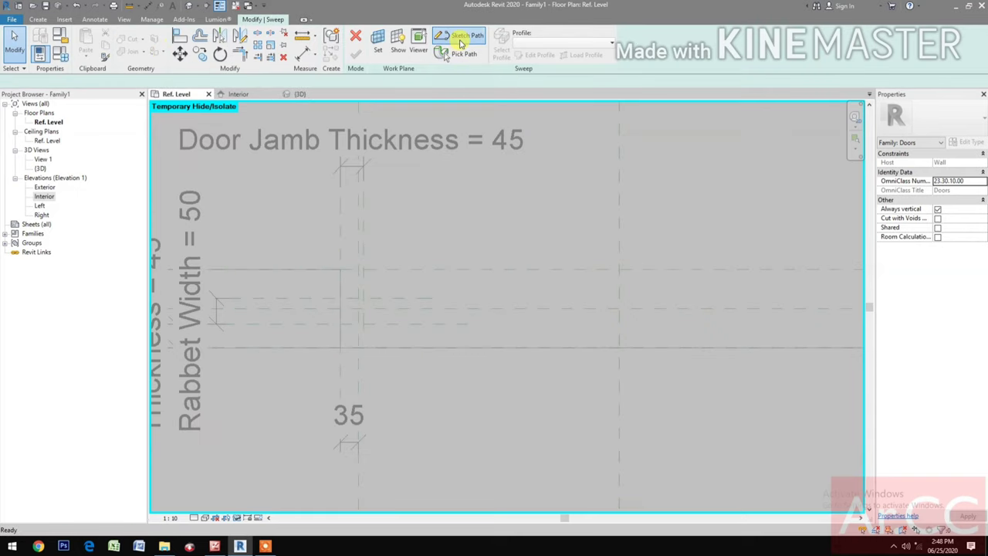
pyautogui.click(461, 40)
pyautogui.click(448, 44)
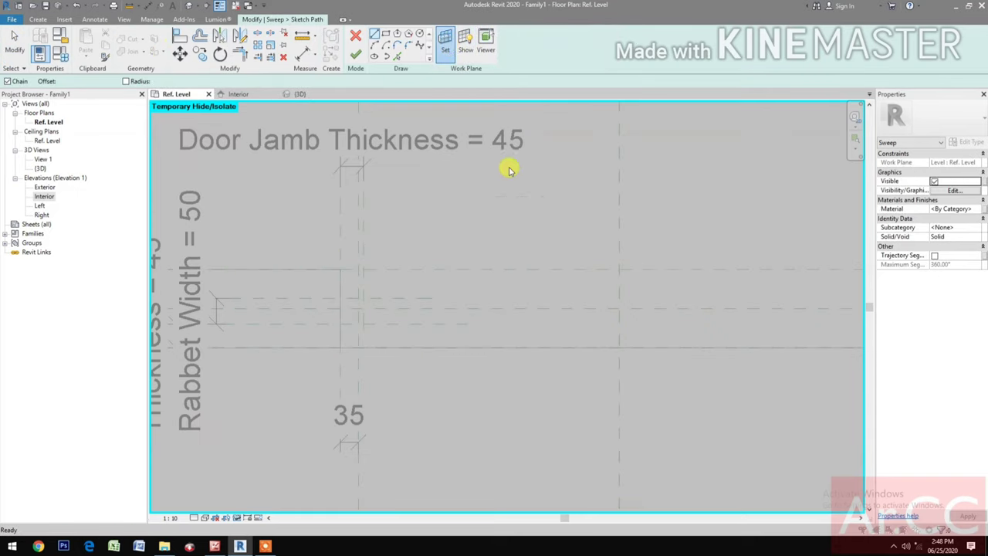
pyautogui.click(596, 266)
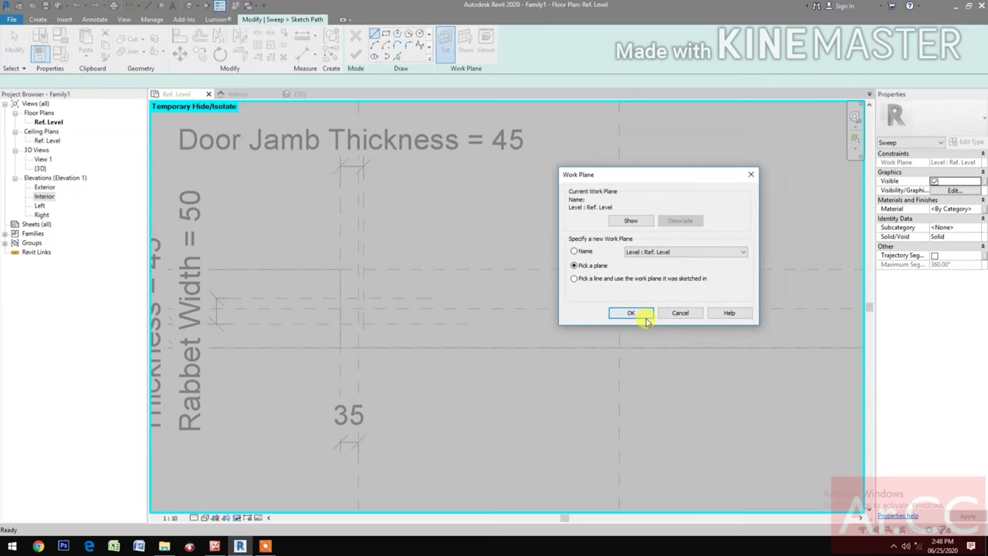
pyautogui.click(633, 313)
pyautogui.scroll(-1, 633, 330)
pyautogui.moveTo(633, 330); pyautogui.dragTo(575, 344, button='middle')
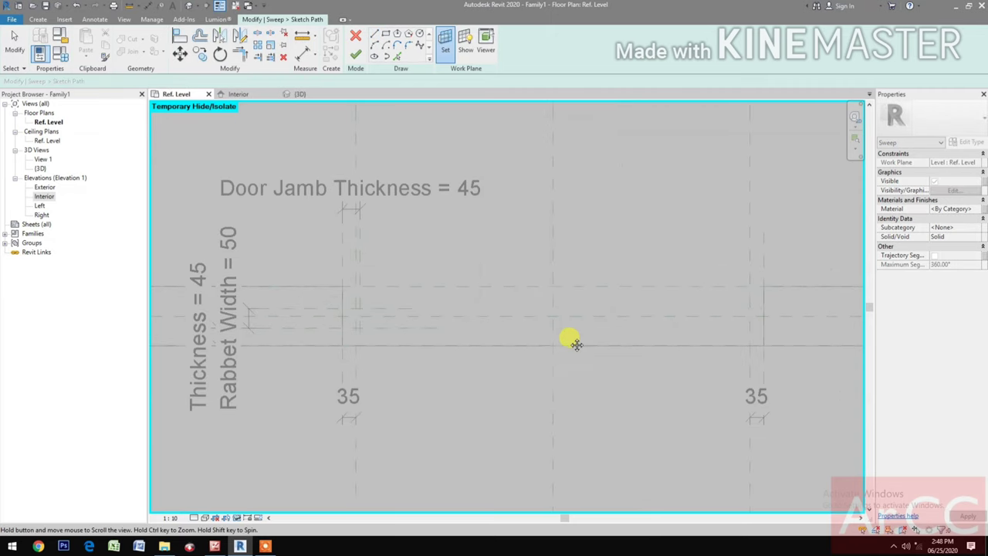
pyautogui.click(629, 285)
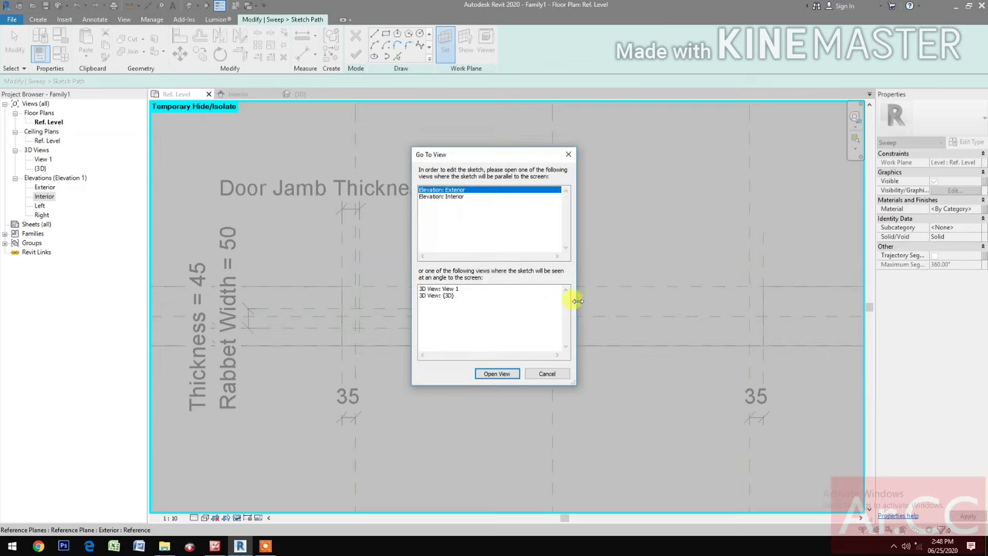
pyautogui.click(440, 196)
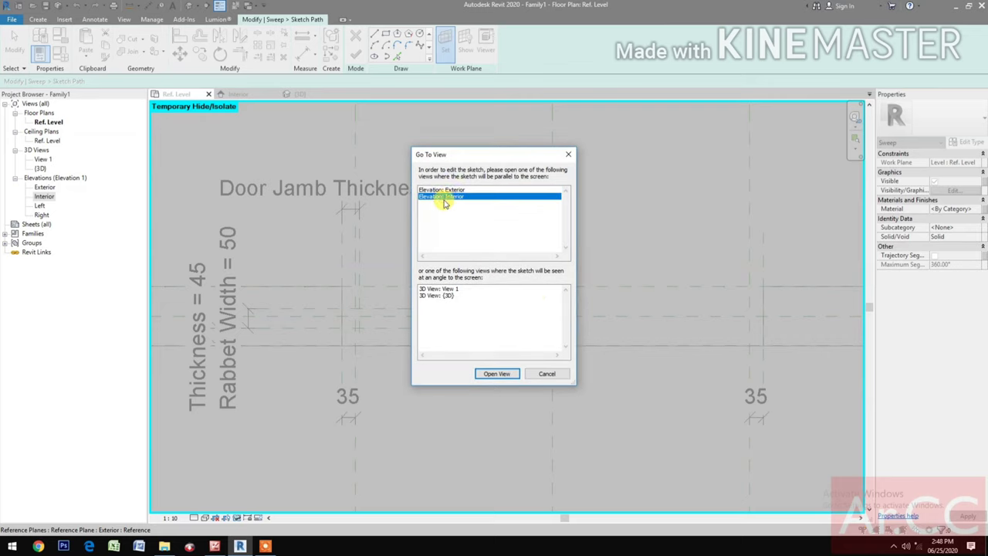
pyautogui.click(496, 375)
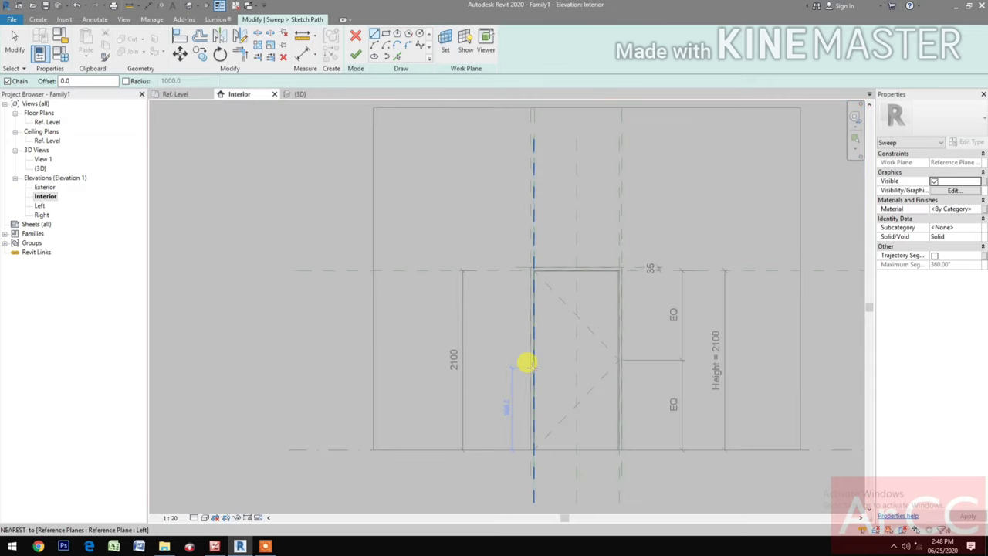
# Step: Sketch a three-sided door-frame path inside the opening, about 1800 mm high and 760 mm wide, open at the floor
pyautogui.scroll(1, 564, 339)
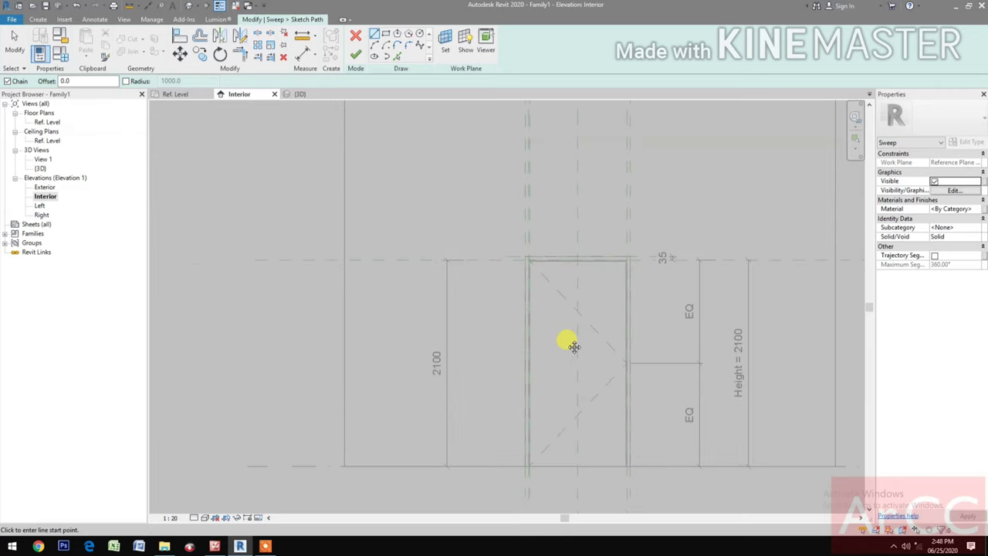
pyautogui.moveTo(569, 344); pyautogui.dragTo(463, 322, button='middle')
pyautogui.scroll(2, 475, 414)
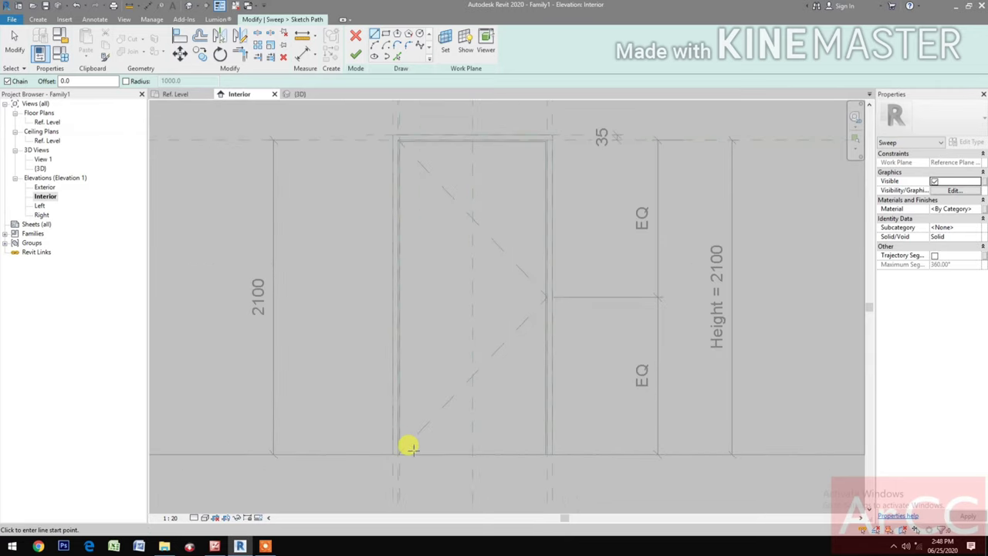
pyautogui.click(413, 453)
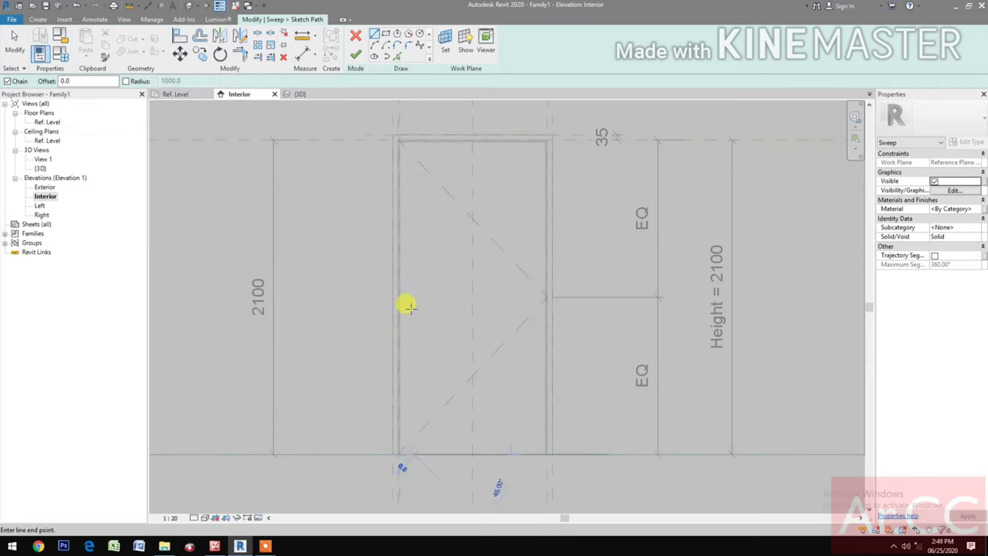
pyautogui.click(414, 183)
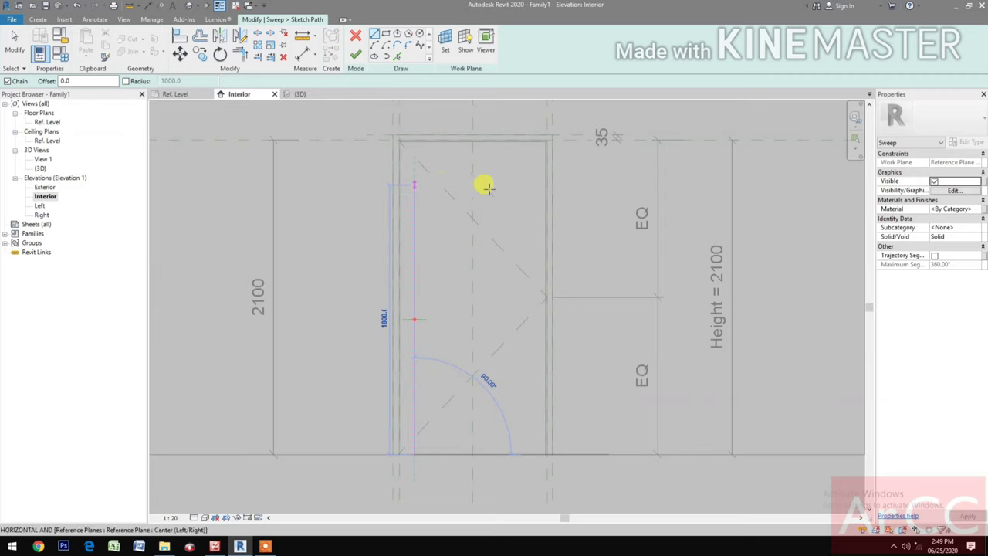
pyautogui.click(528, 184)
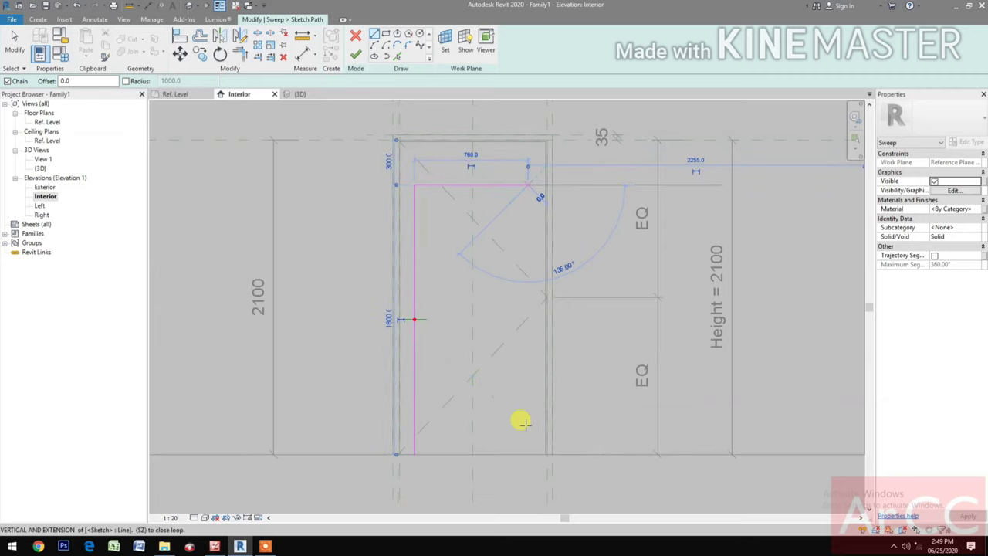
pyautogui.click(525, 452)
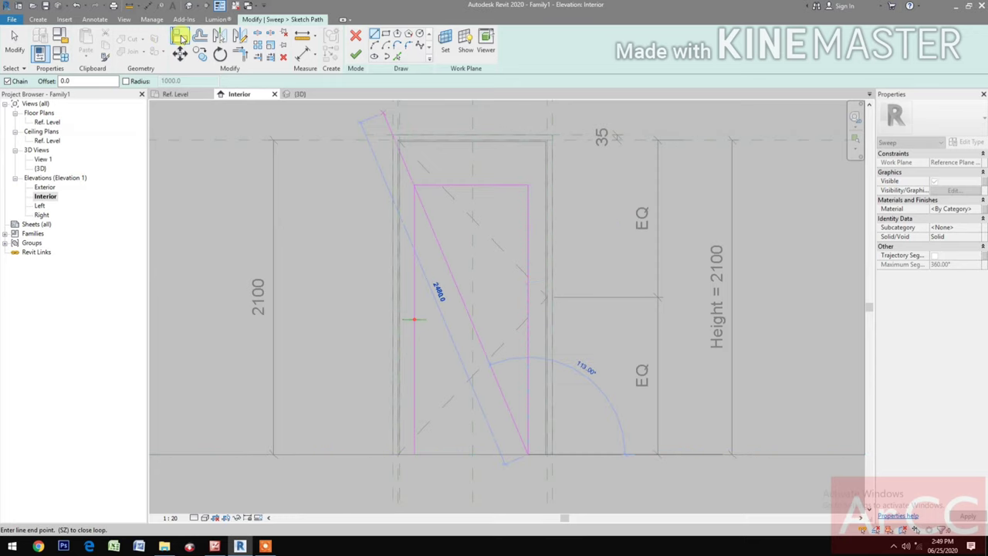
# Step: Align and lock the path's two sides and head to the outer jamb reference planes, and finish the path
pyautogui.click(179, 38)
pyautogui.scroll(-1, 402, 301)
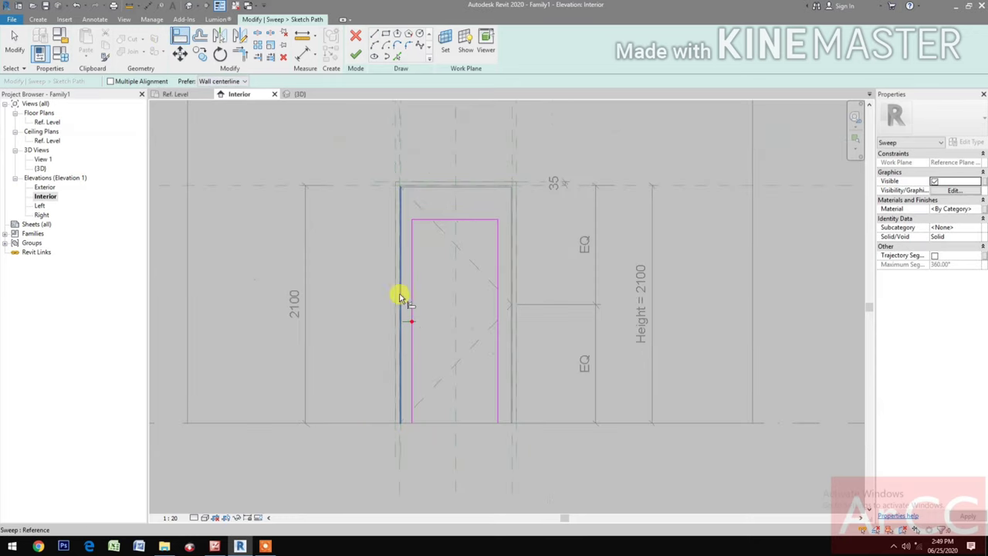
pyautogui.click(393, 151)
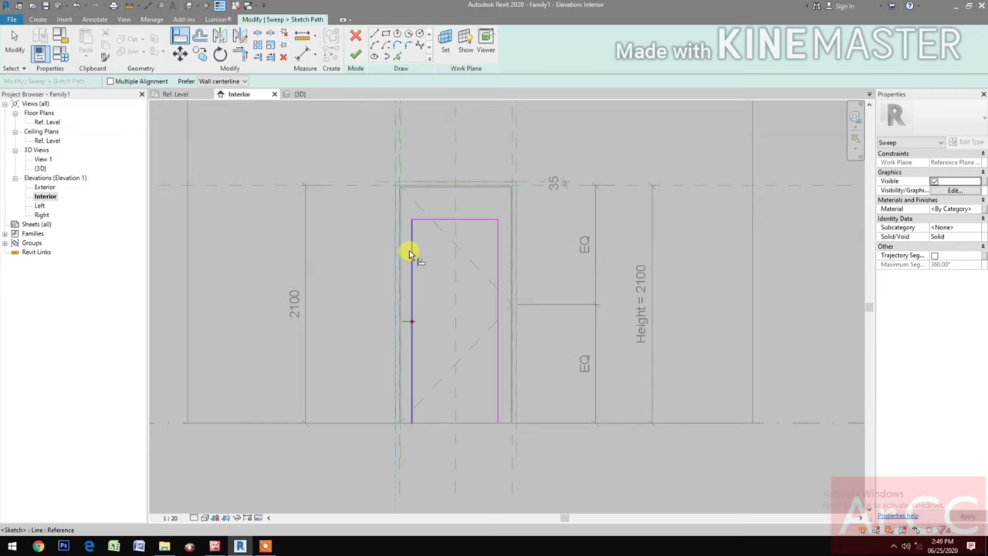
pyautogui.click(411, 255)
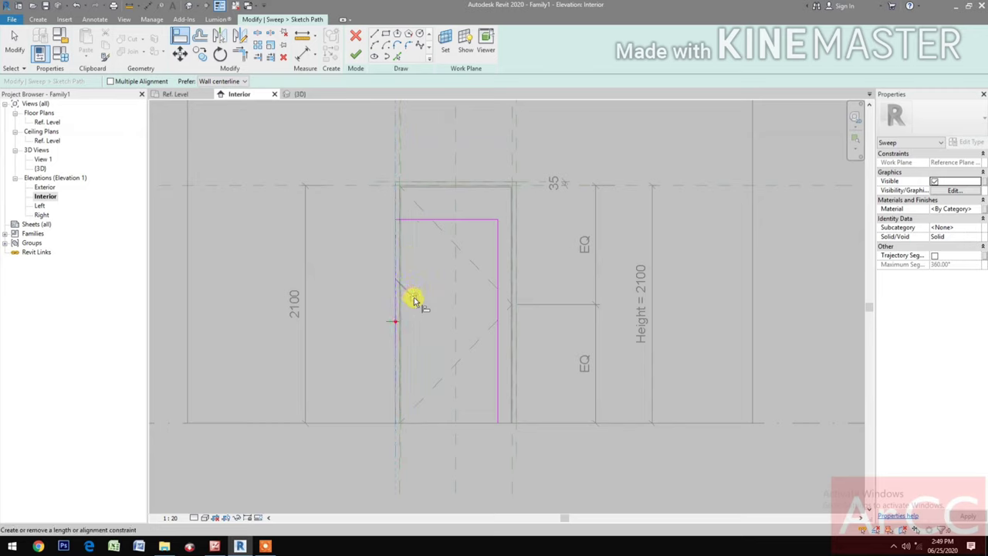
pyautogui.click(536, 182)
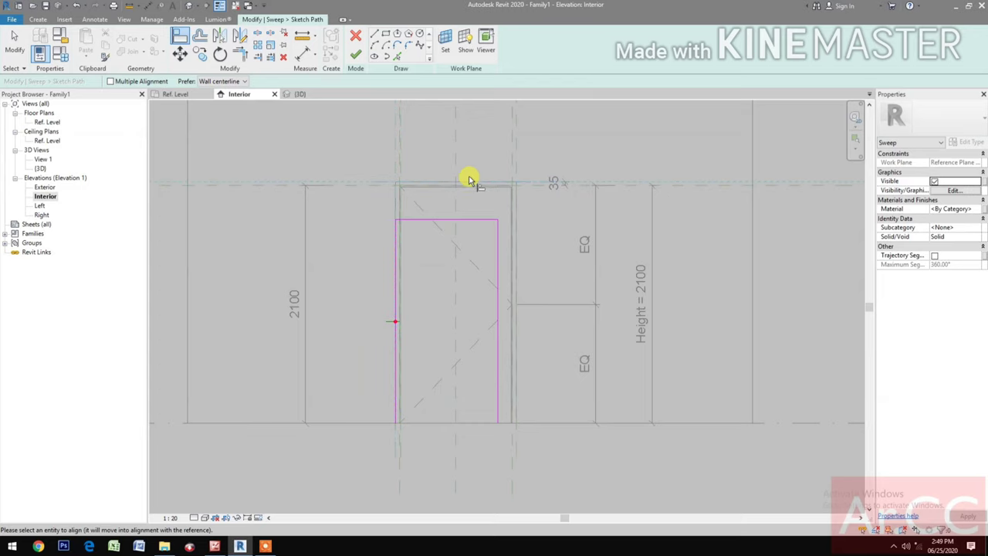
pyautogui.click(464, 222)
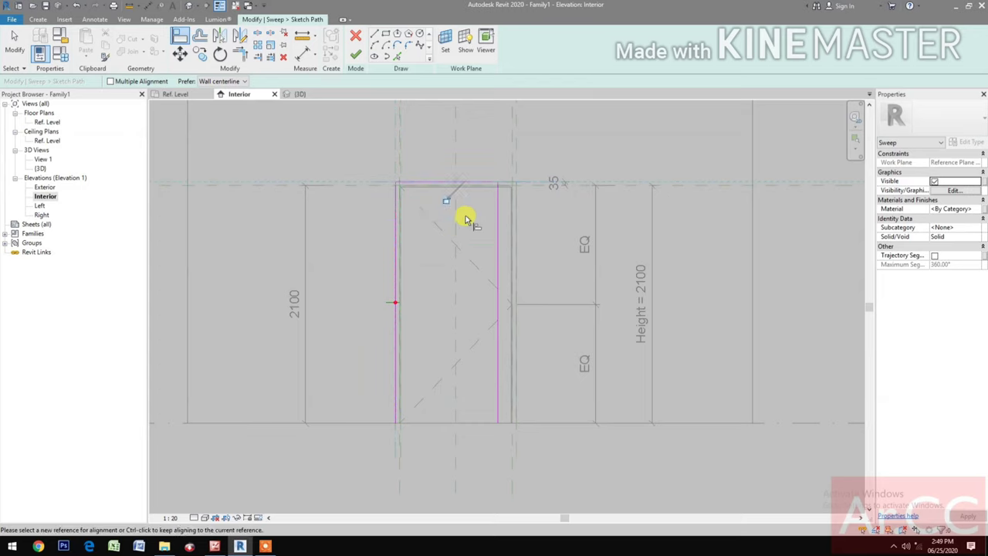
pyautogui.click(515, 151)
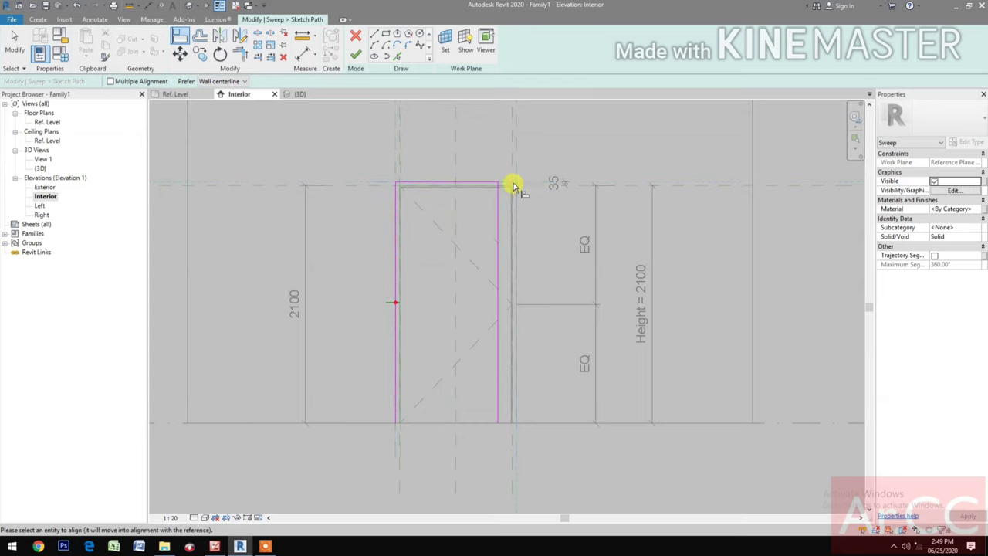
pyautogui.click(498, 224)
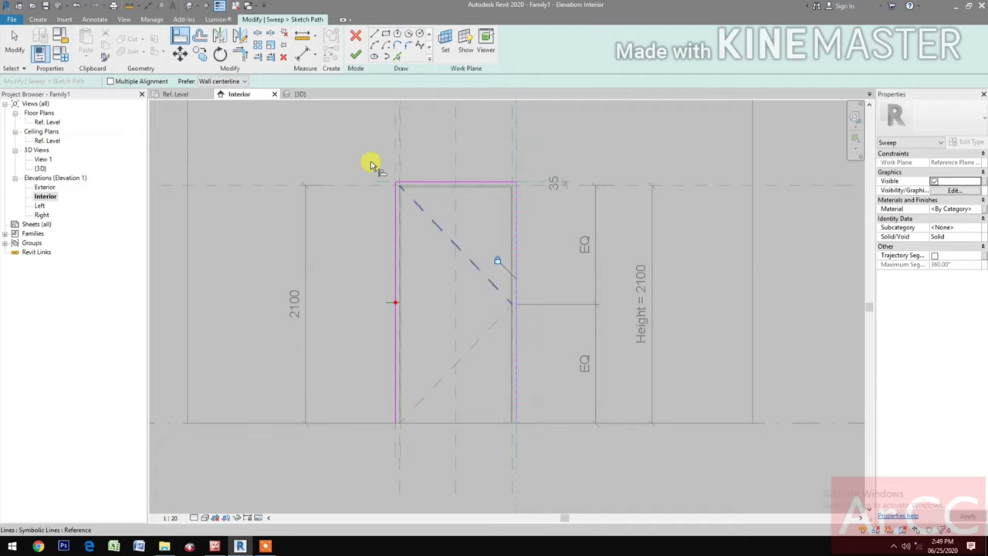
pyautogui.click(356, 55)
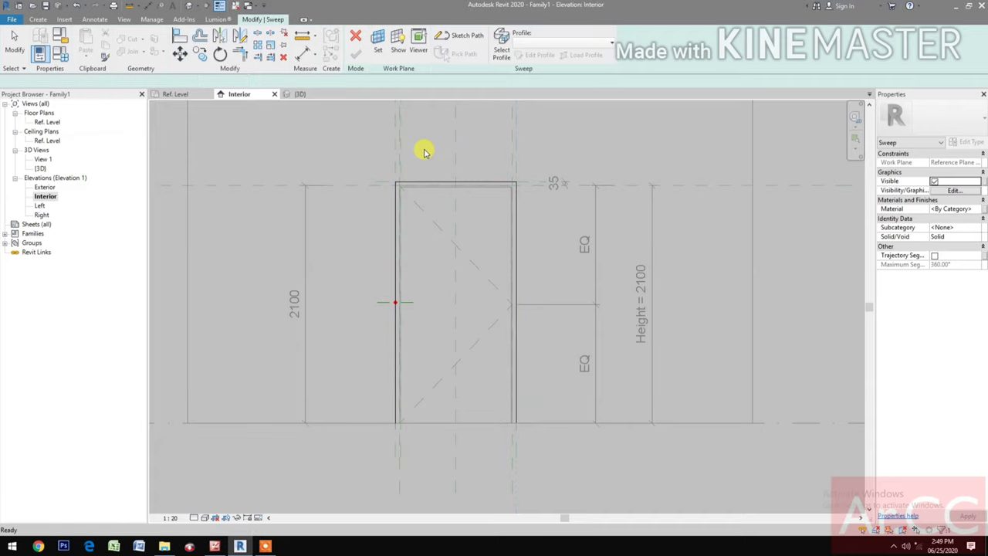
# Step: Edit the sweep's sketched profile in the Ref. Level floor plan
pyautogui.click(539, 57)
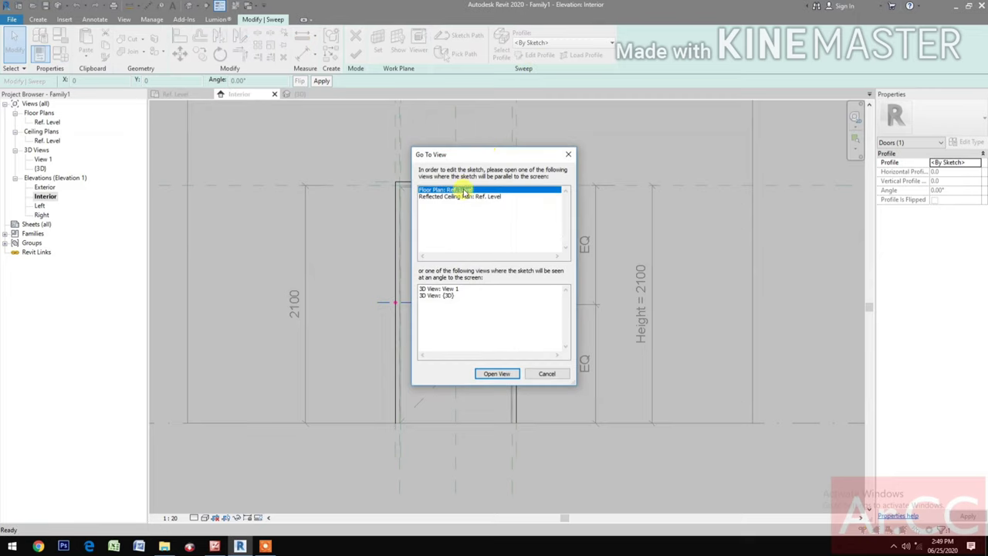
pyautogui.click(497, 375)
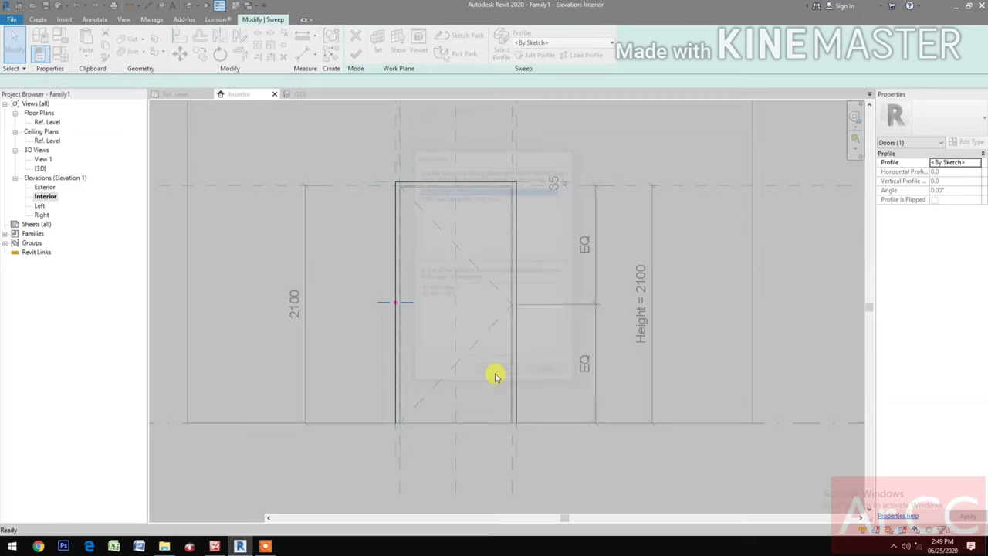
pyautogui.scroll(2, 337, 302)
pyautogui.scroll(1, 338, 302)
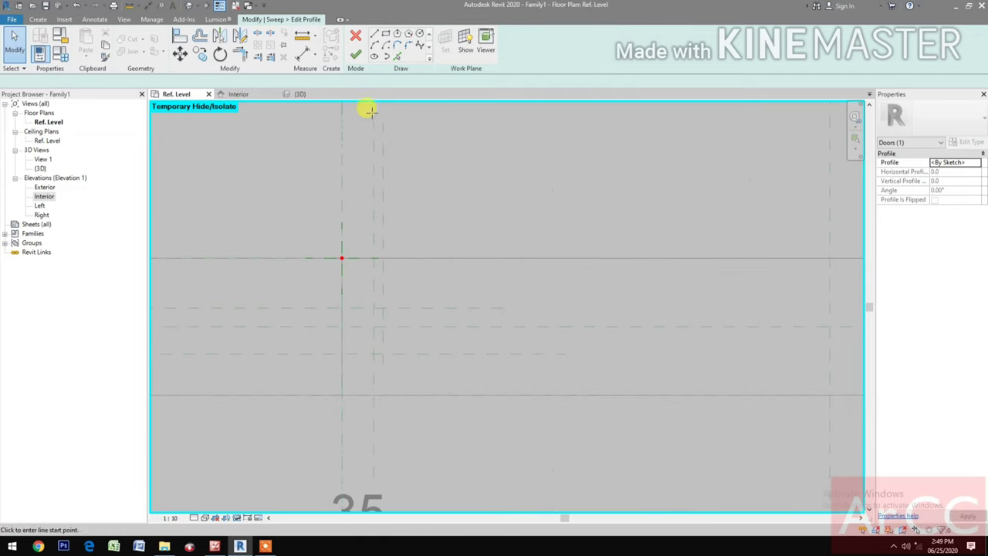
# Step: Sketch a closed jamb profile about 135 mm long and 25 mm thick, with a raised rabbet stop about 40 mm wide
pyautogui.click(375, 36)
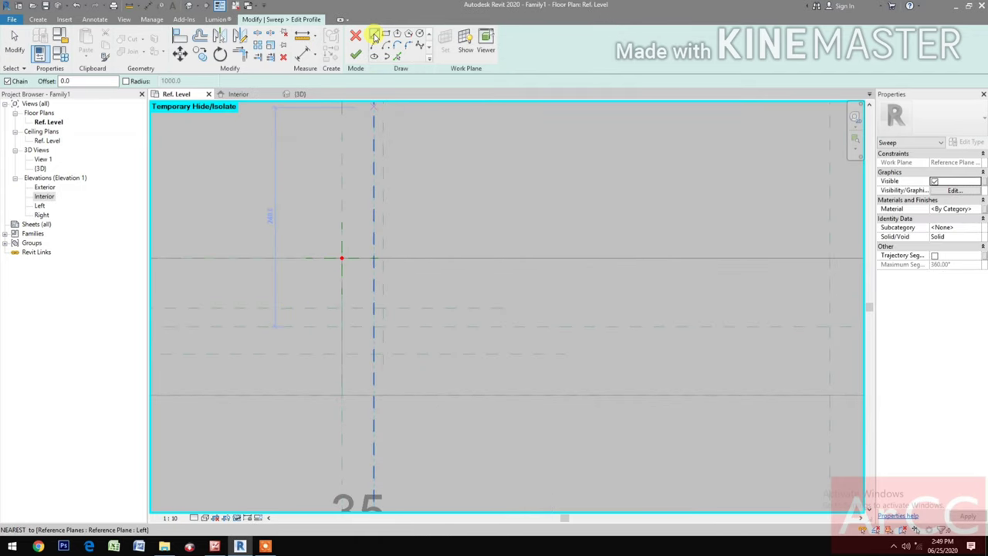
pyautogui.scroll(1, 346, 371)
pyautogui.click(348, 393)
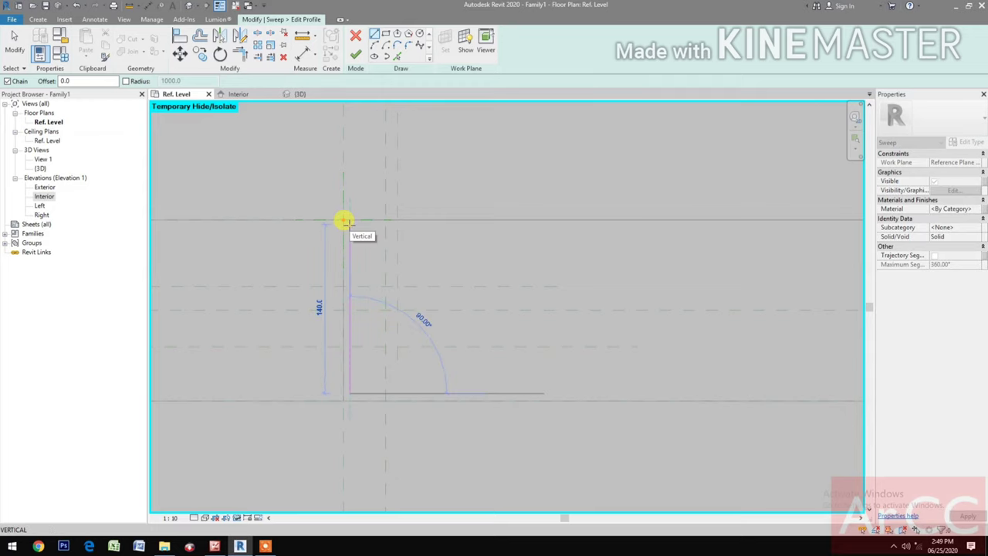
pyautogui.scroll(1, 351, 232)
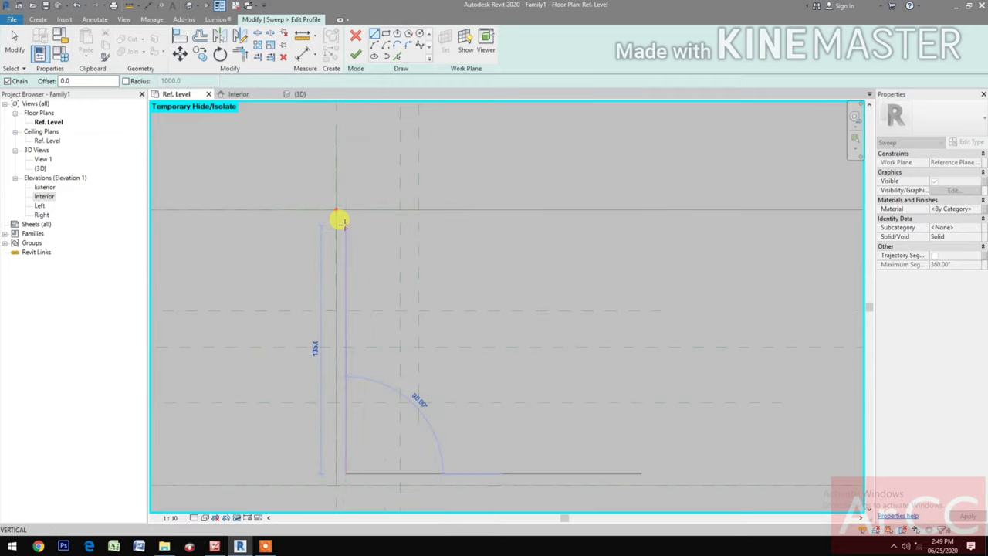
pyautogui.click(345, 224)
pyautogui.click(390, 224)
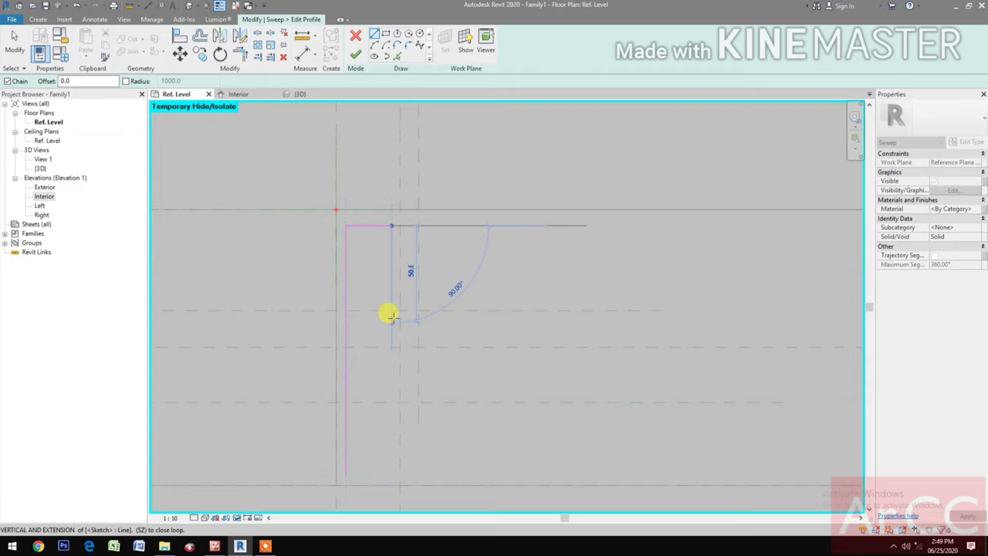
pyautogui.click(391, 315)
pyautogui.click(407, 317)
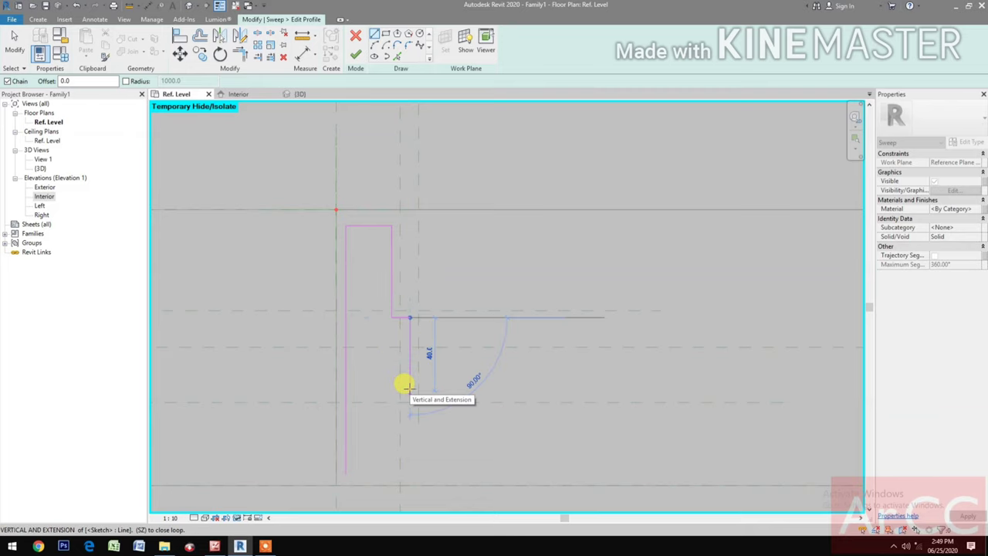
pyautogui.click(389, 388)
pyautogui.click(390, 390)
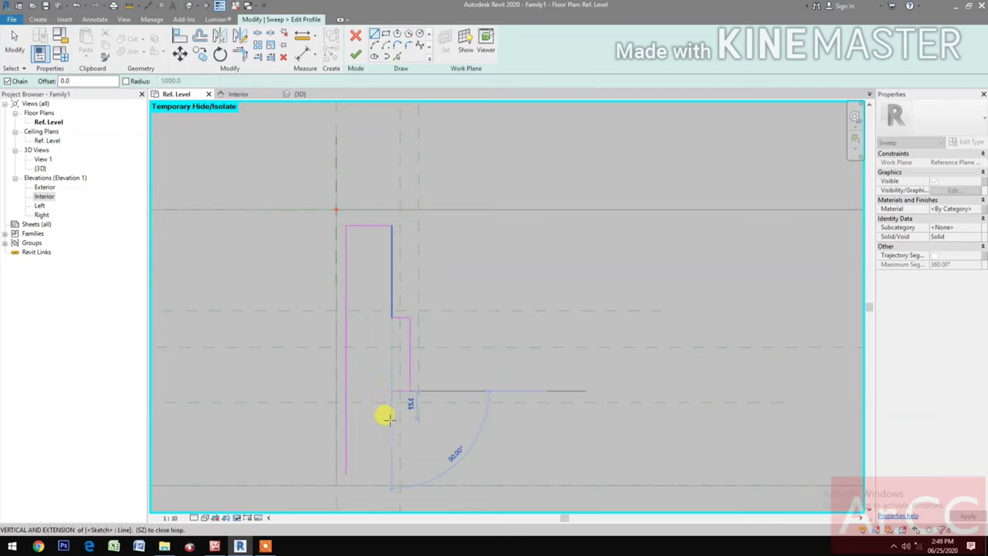
pyautogui.moveTo(382, 412); pyautogui.dragTo(393, 358, button='middle')
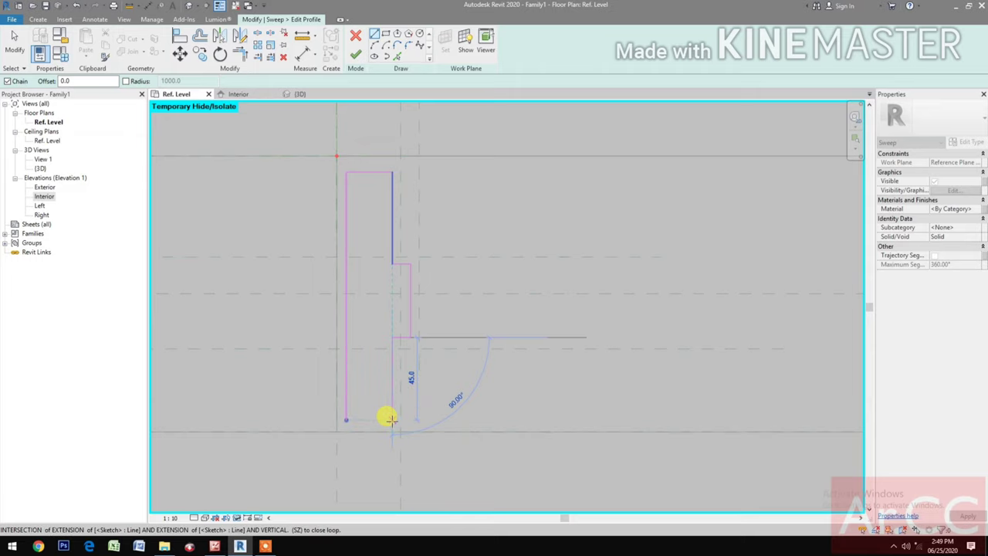
pyautogui.click(391, 419)
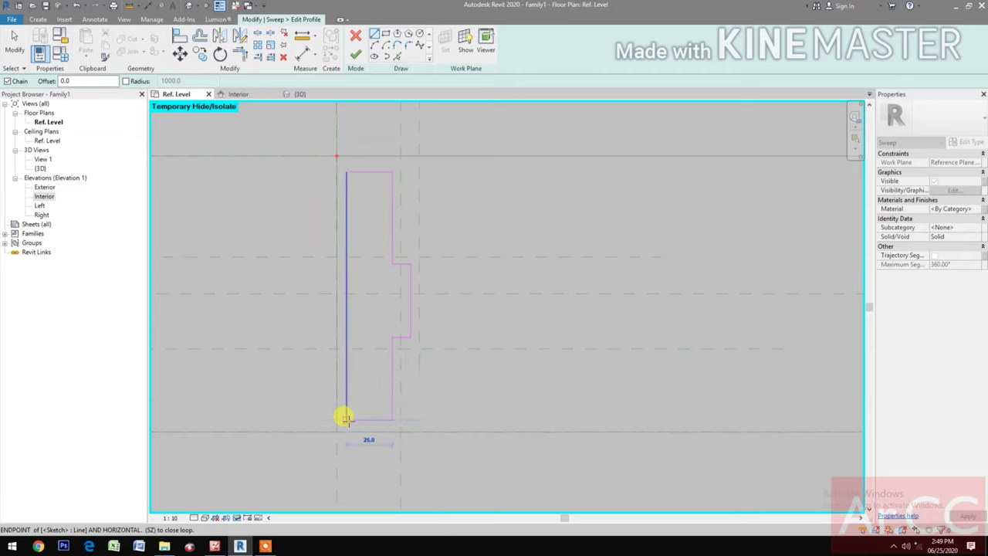
pyautogui.click(346, 418)
pyautogui.scroll(-2, 440, 381)
pyautogui.scroll(-2, 461, 381)
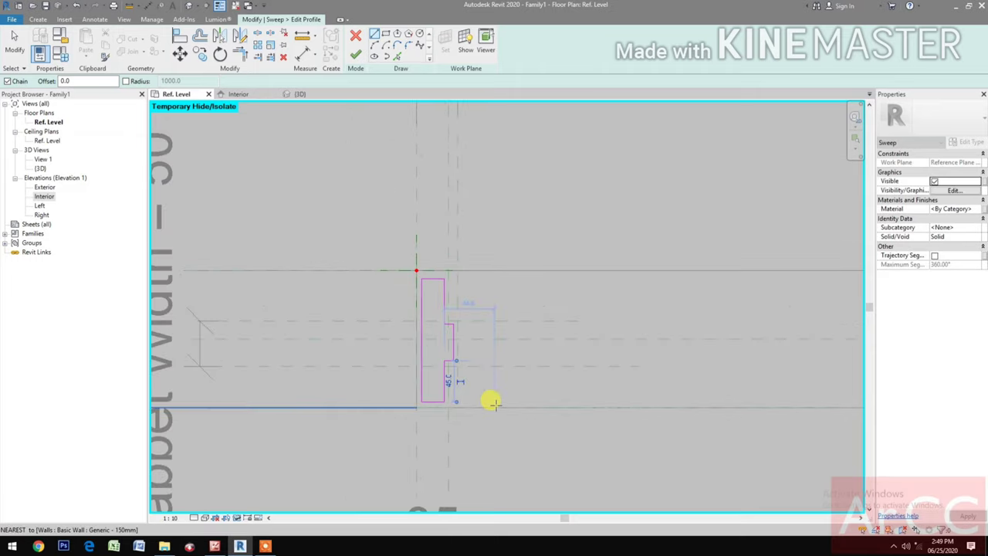
# Step: Align and lock the jamb profile's back edge, exterior end and exterior-side inner edge to the outer jamb, exterior and opening-side reference planes
pyautogui.click(180, 36)
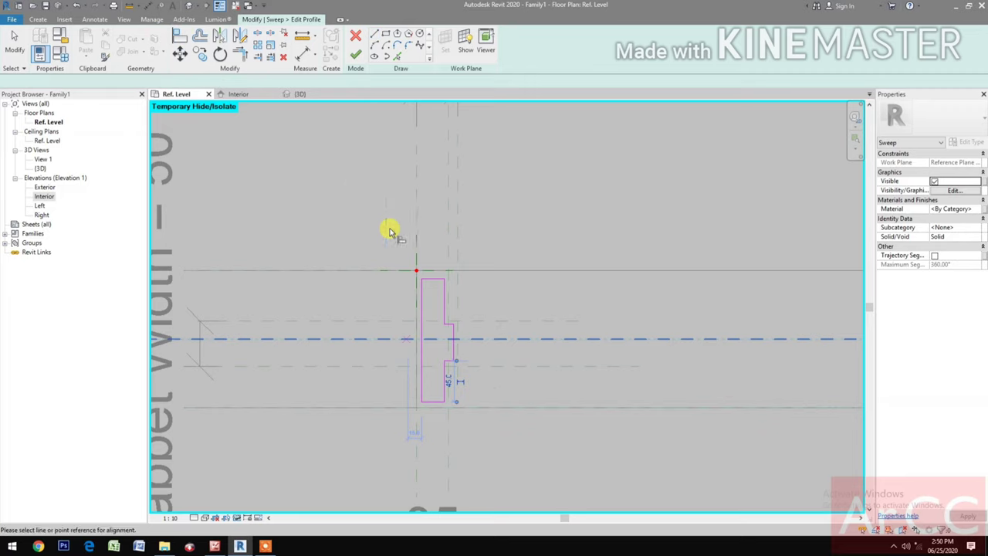
pyautogui.scroll(-1, 409, 232)
pyautogui.click(417, 189)
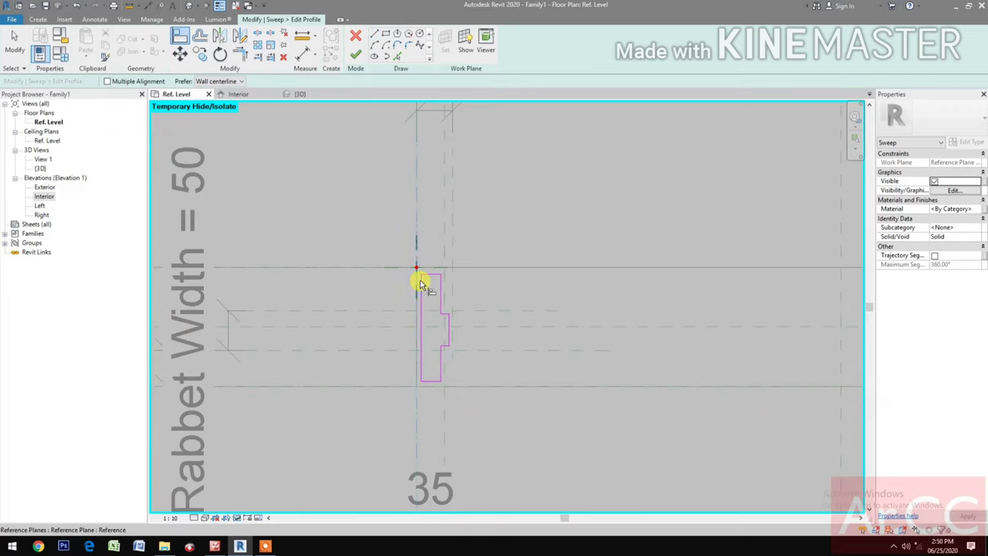
pyautogui.click(422, 290)
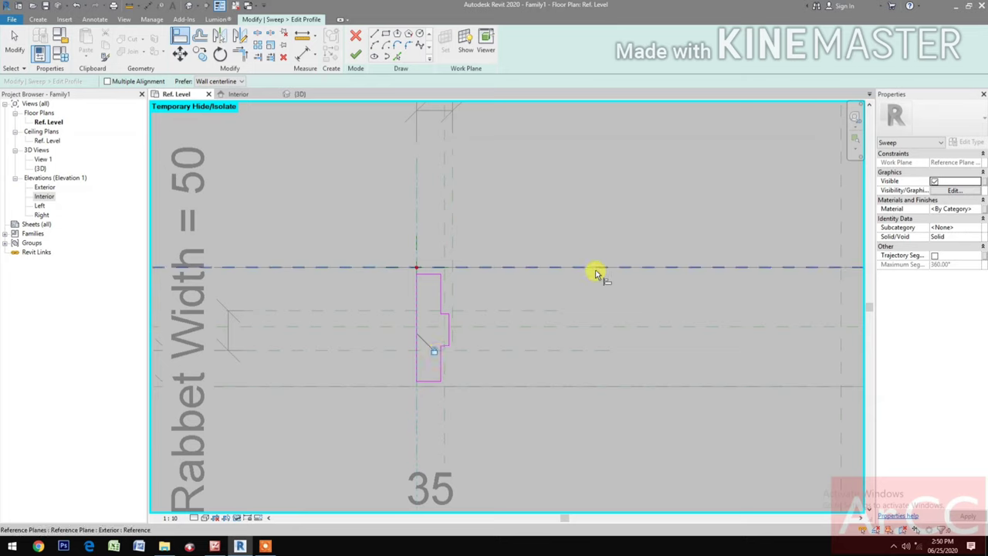
pyautogui.click(665, 267)
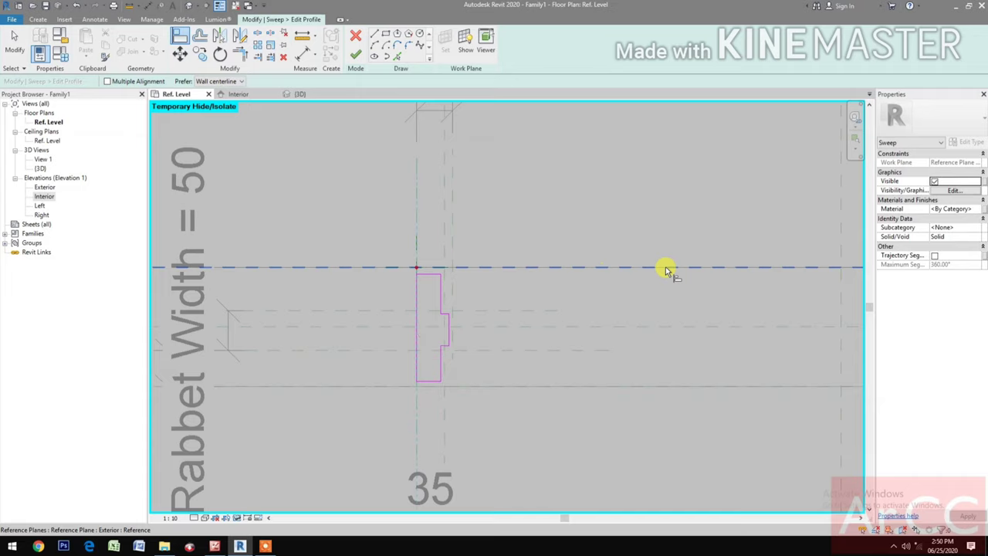
pyautogui.click(437, 277)
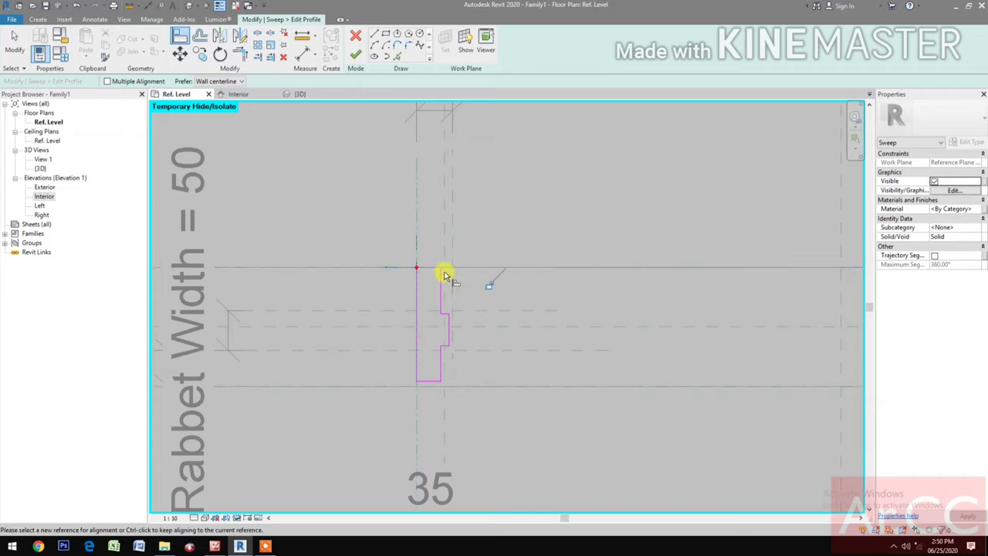
pyautogui.click(444, 170)
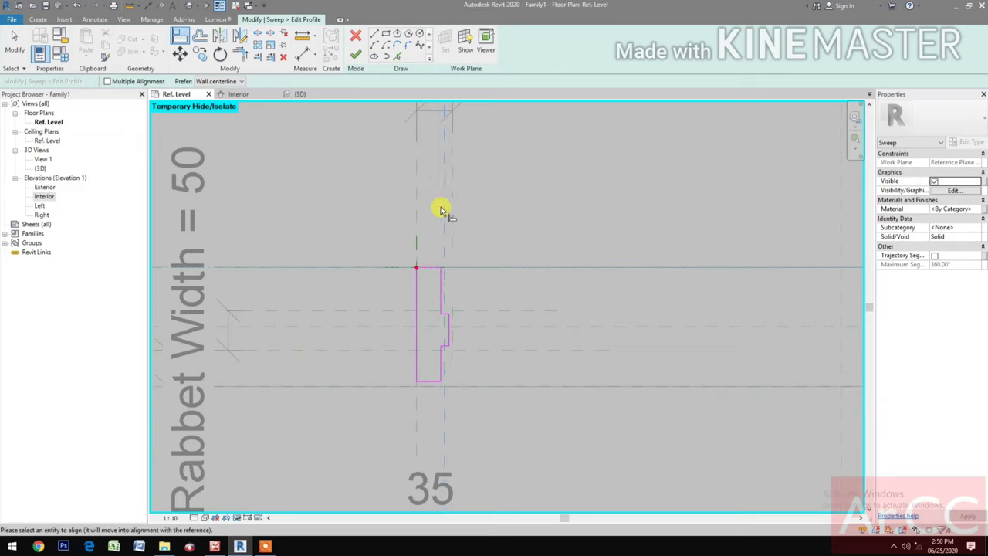
pyautogui.click(442, 287)
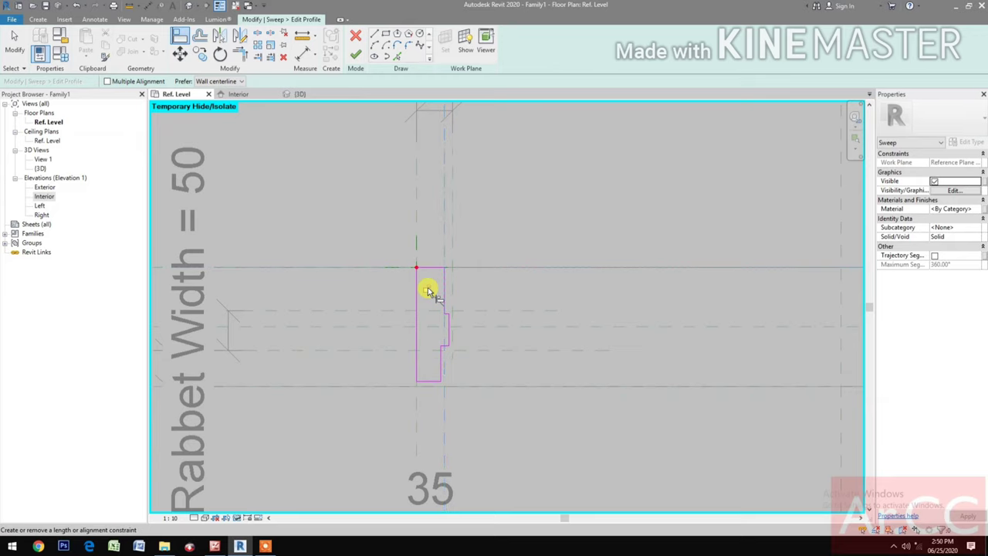
# Step: Align and lock the rabbet stop's face and both shoulders to the jamb thickness and rabbet width reference planes
pyautogui.click(451, 206)
pyautogui.click(451, 333)
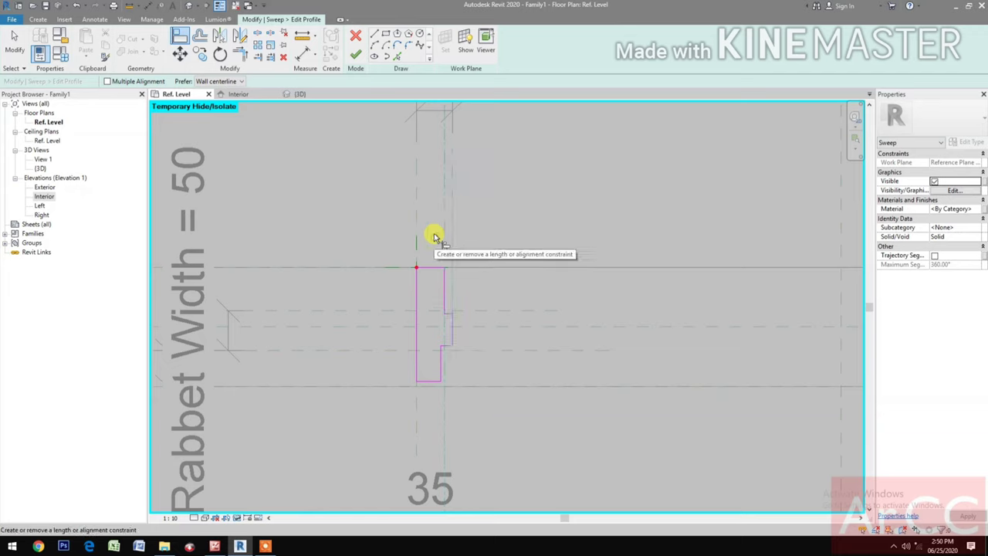
pyautogui.click(522, 313)
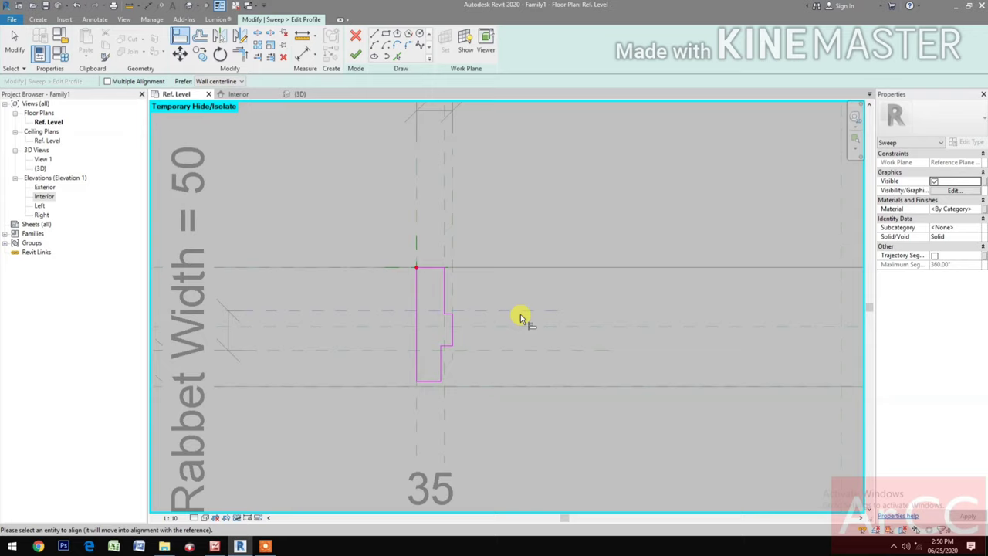
pyautogui.click(450, 323)
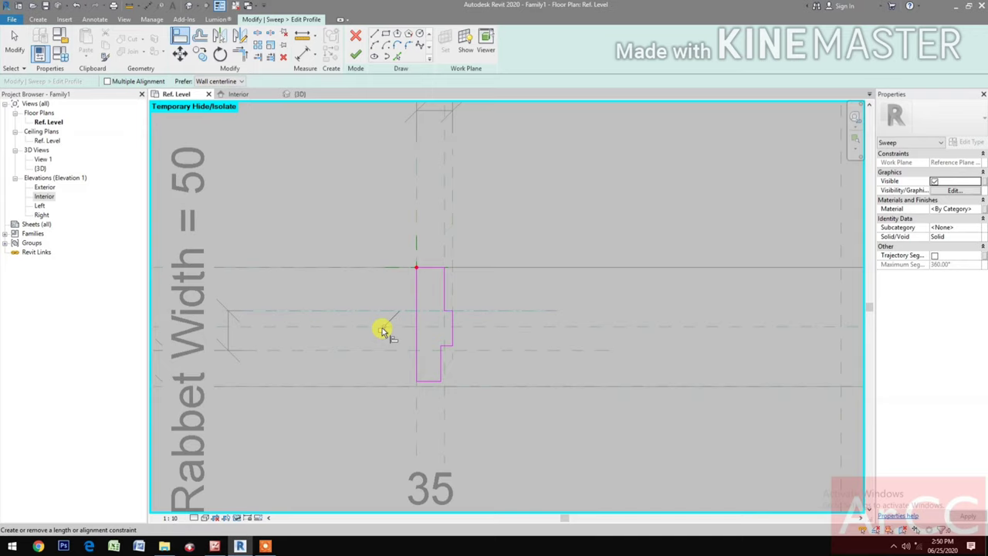
pyautogui.click(531, 352)
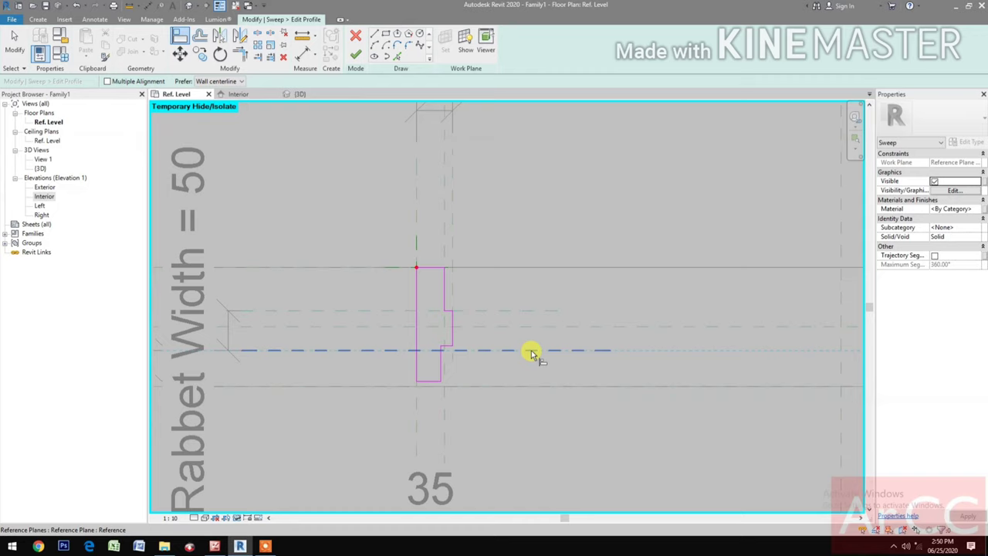
pyautogui.click(446, 350)
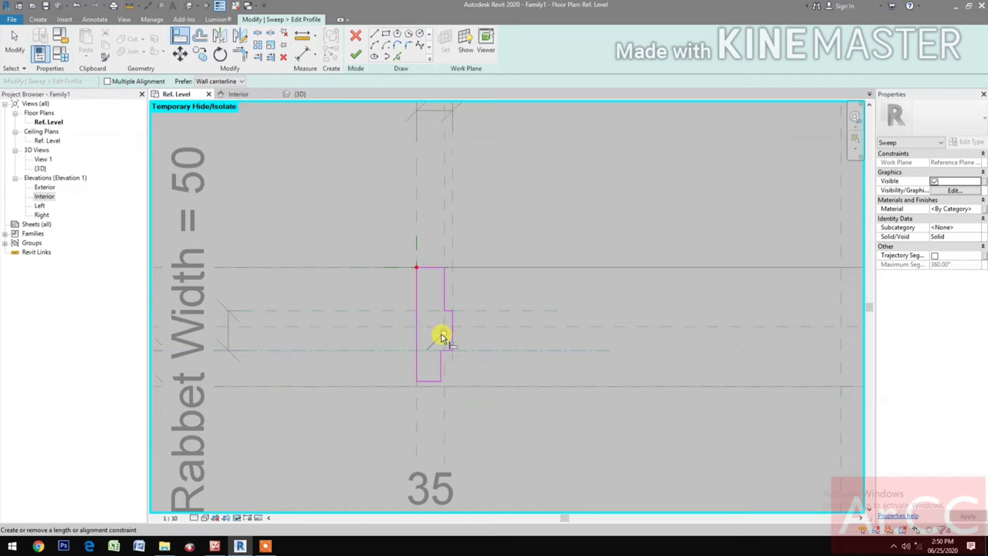
# Step: Align and lock the profile's interior-side inner edge to the opening-side reference plane and its interior end to the interior wall face
pyautogui.click(447, 186)
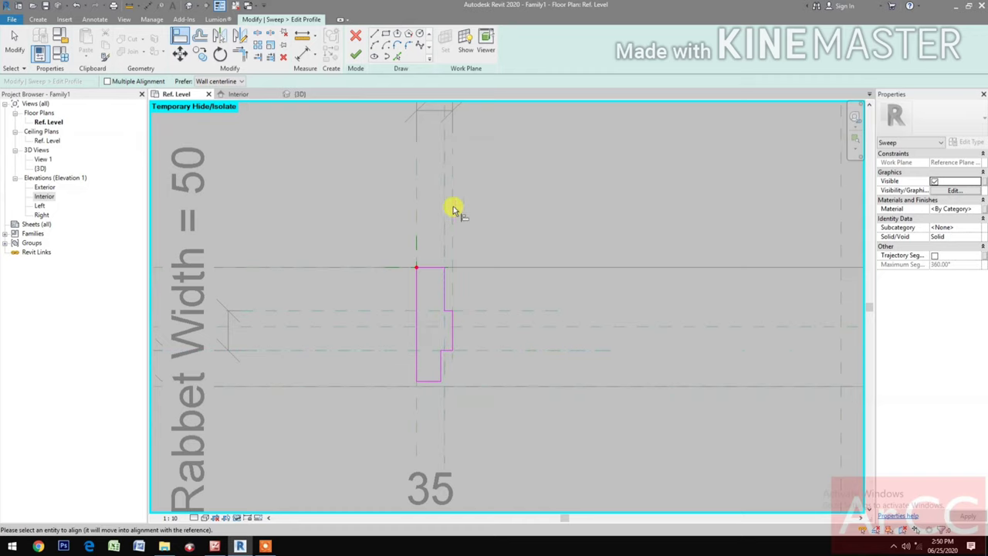
pyautogui.click(444, 369)
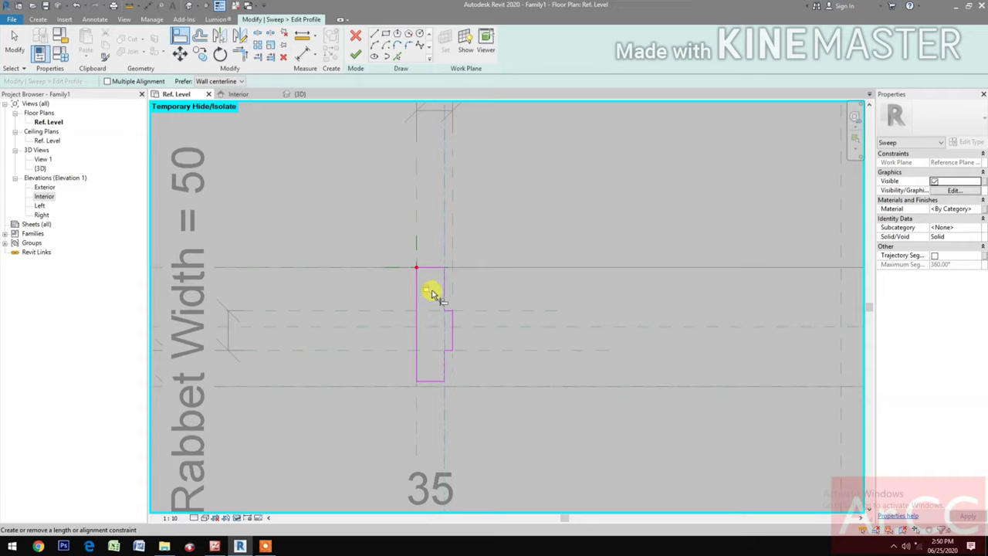
pyautogui.click(701, 386)
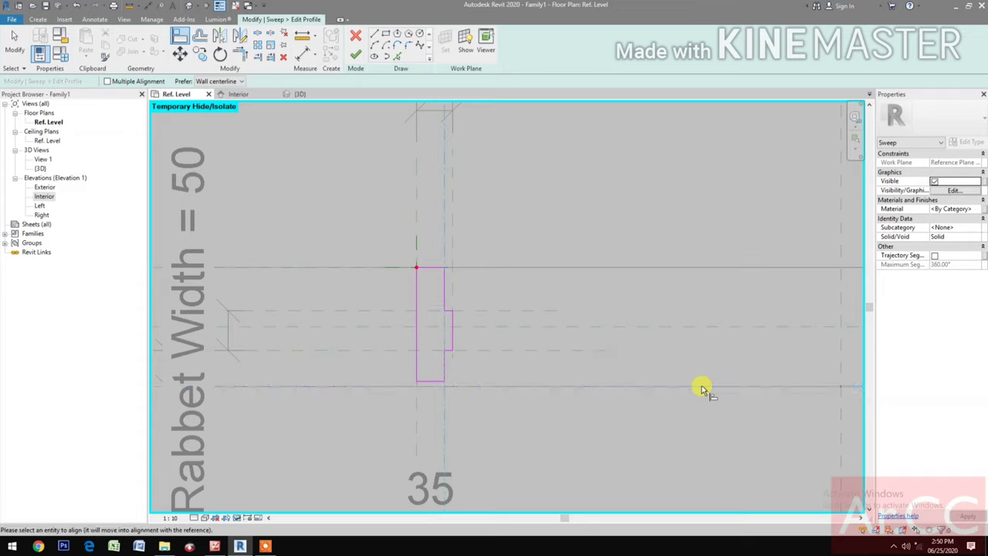
pyautogui.click(437, 384)
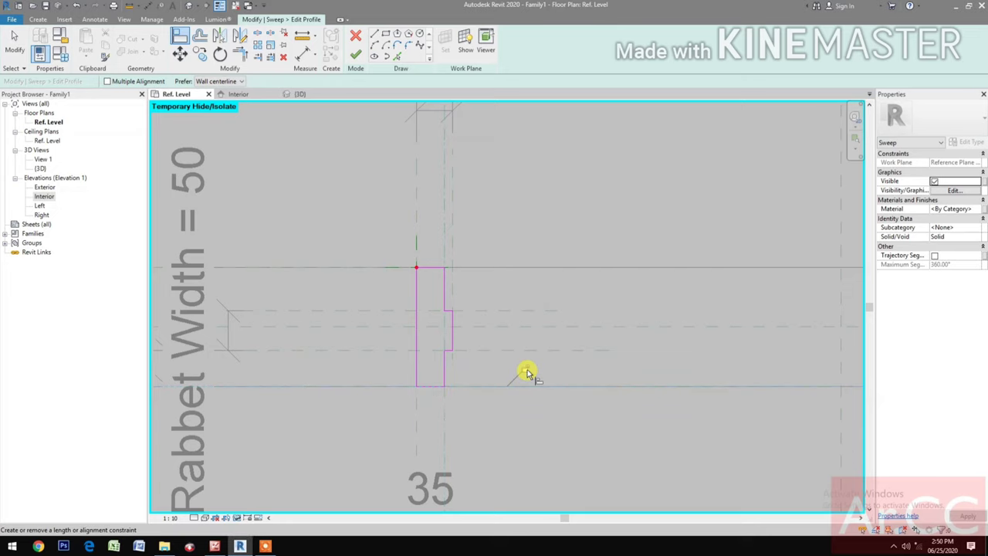
# Step: Finish the profile sketch and complete the door jamb sweep
pyautogui.scroll(-2, 539, 417)
pyautogui.scroll(-1, 540, 434)
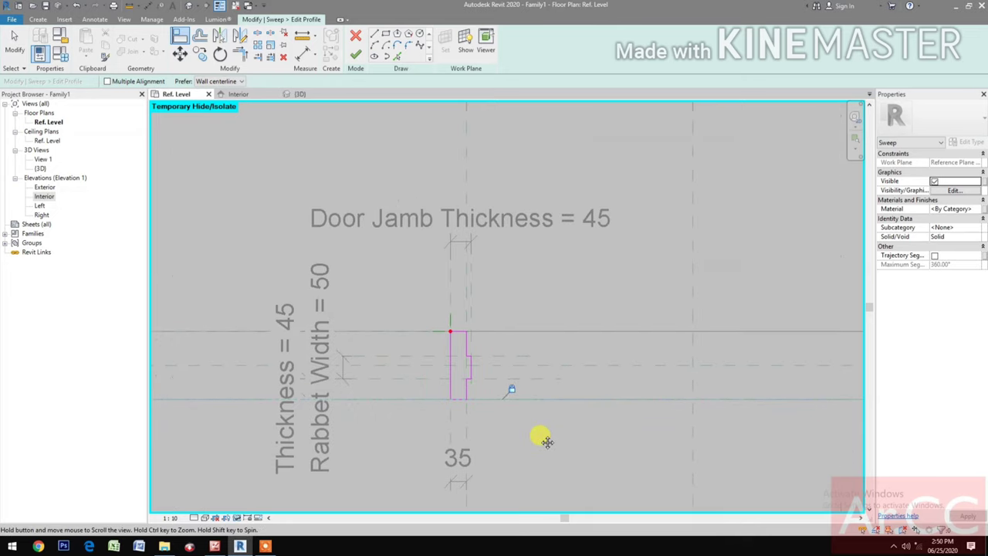
pyautogui.click(356, 54)
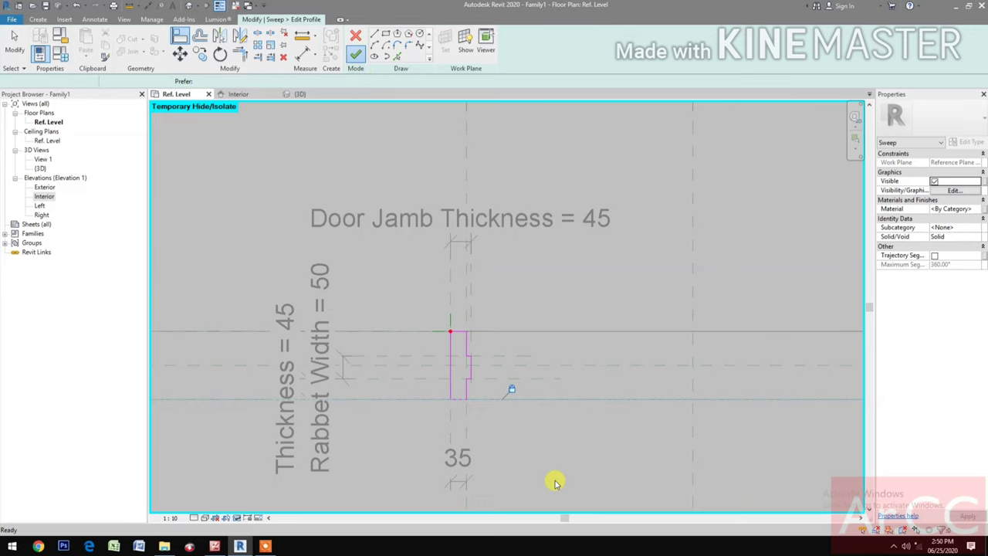
pyautogui.click(356, 54)
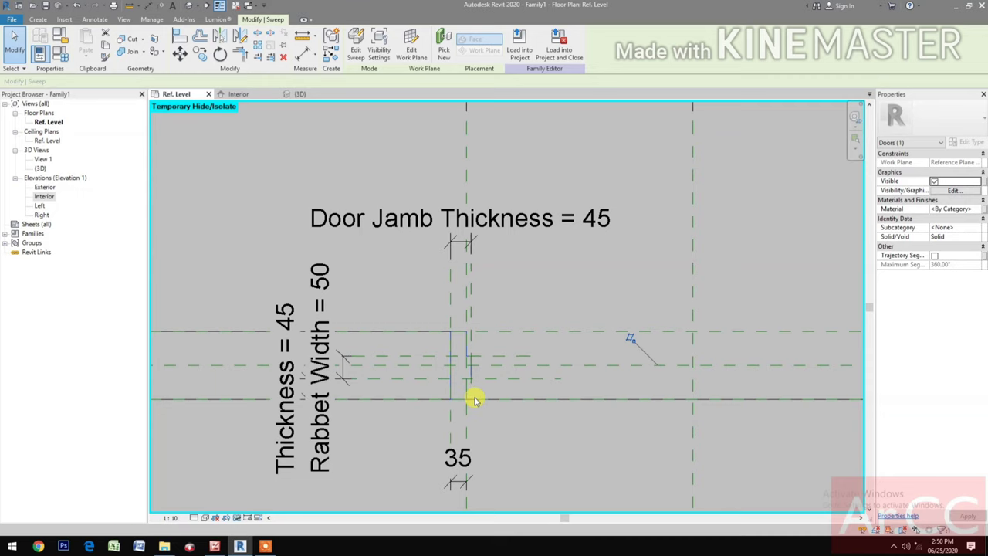
pyautogui.press('Escape')
pyautogui.scroll(2, 474, 407)
pyautogui.moveTo(609, 434); pyautogui.dragTo(772, 406, button='middle')
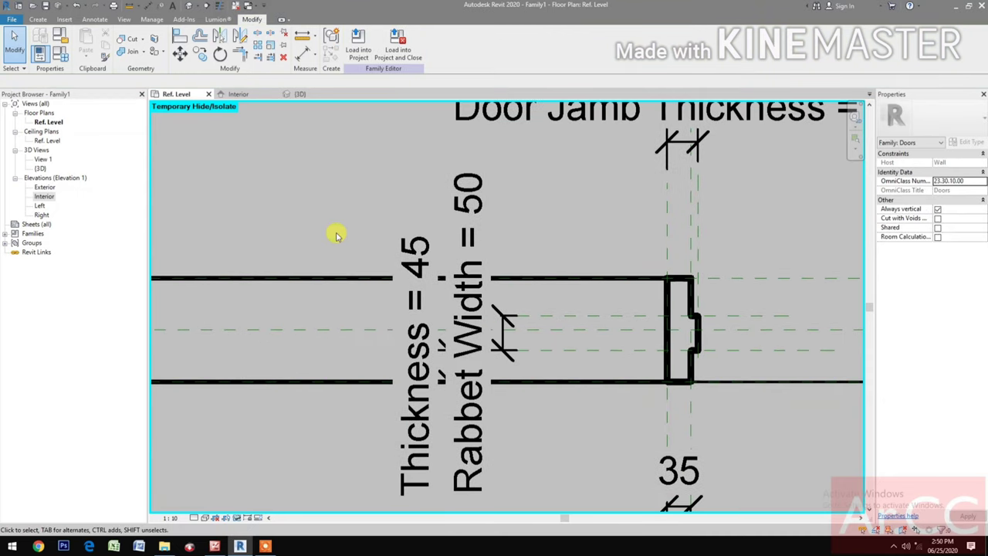
# Step: Flex the jamb by applying a Rabbet Width of 80 in Family Types, and restore it to 50
pyautogui.click(61, 54)
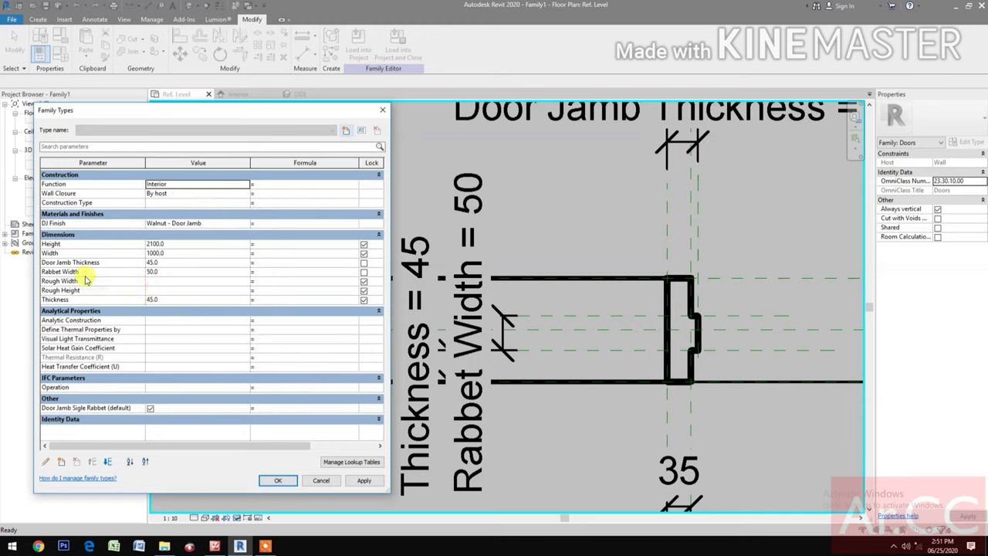
pyautogui.click(205, 270)
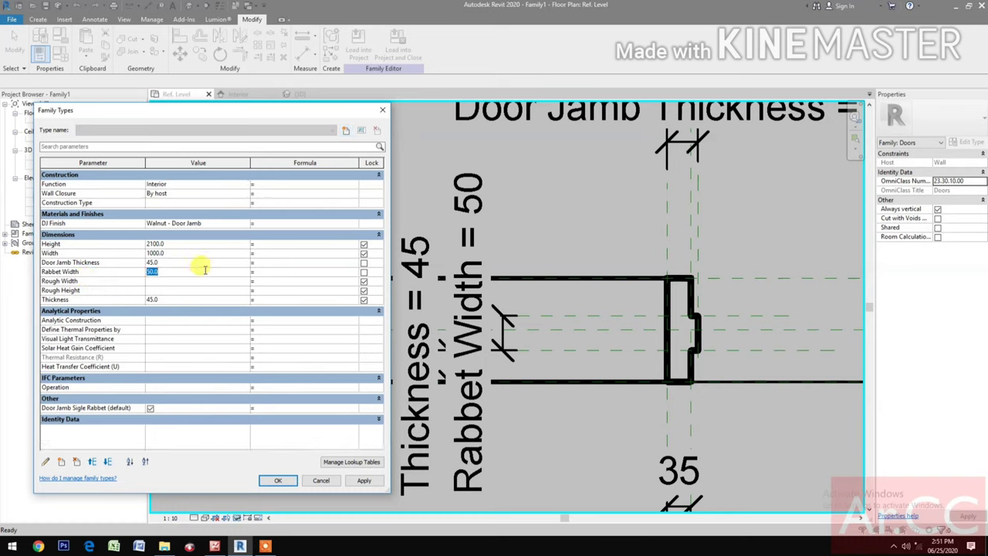
pyautogui.write('80')
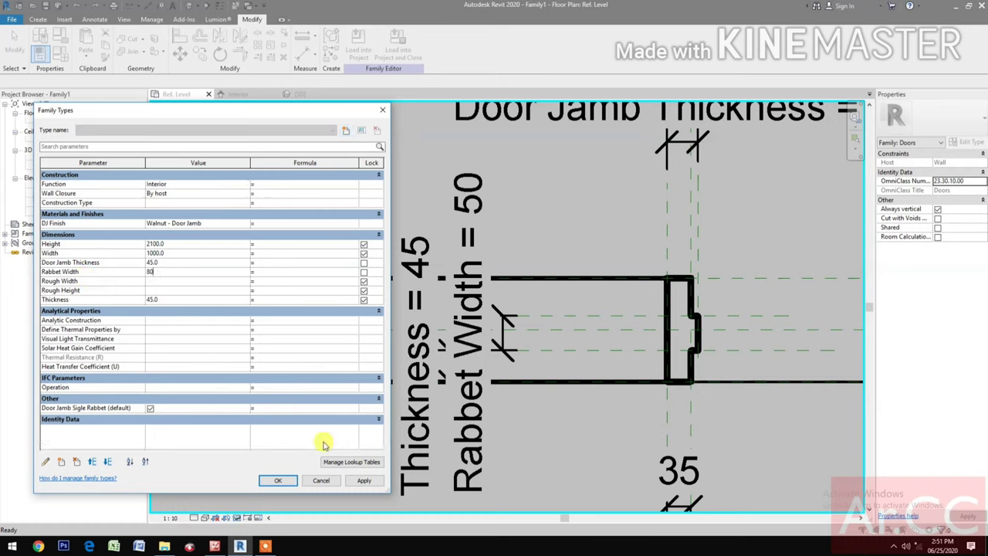
pyautogui.click(369, 482)
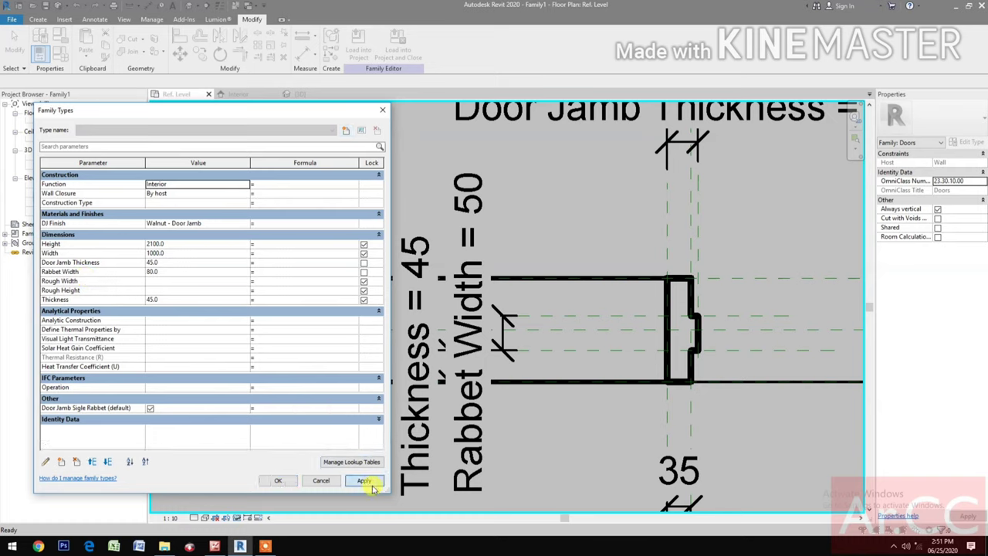
pyautogui.click(182, 274)
pyautogui.click(182, 273)
pyautogui.write('50')
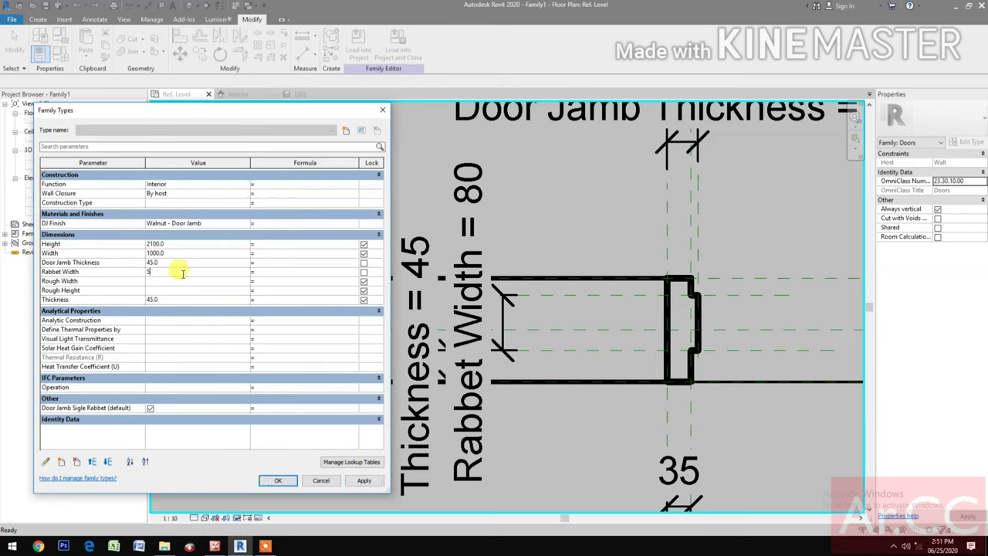
pyautogui.click(365, 481)
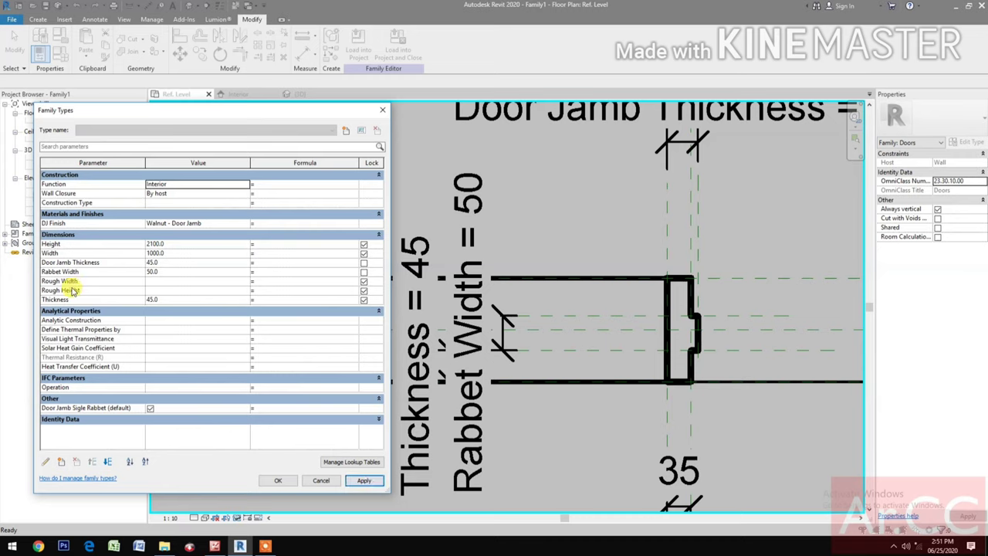
# Step: Flex the door Thickness parameter at 60, restore it to 45, and close Family Types
pyautogui.click(184, 298)
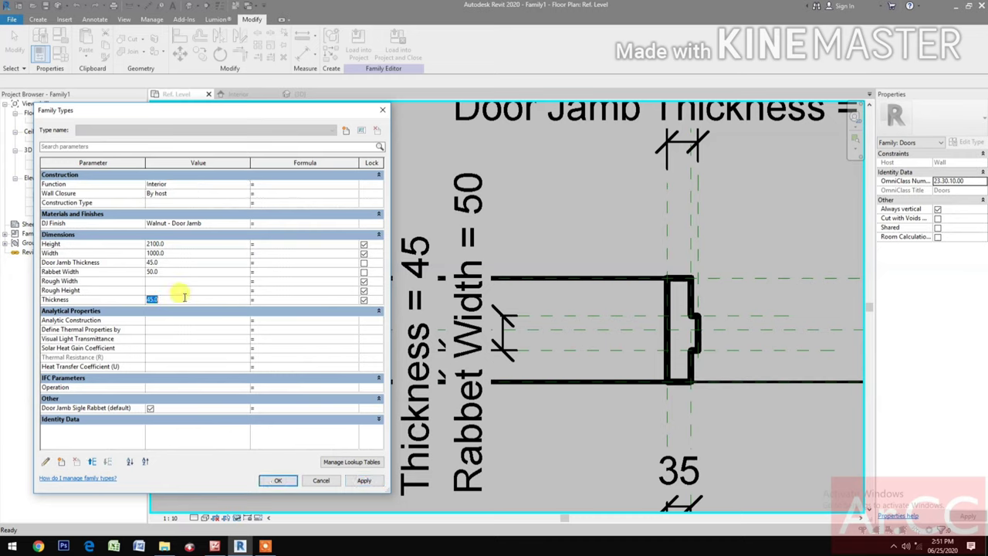
pyautogui.write('60')
pyautogui.click(366, 481)
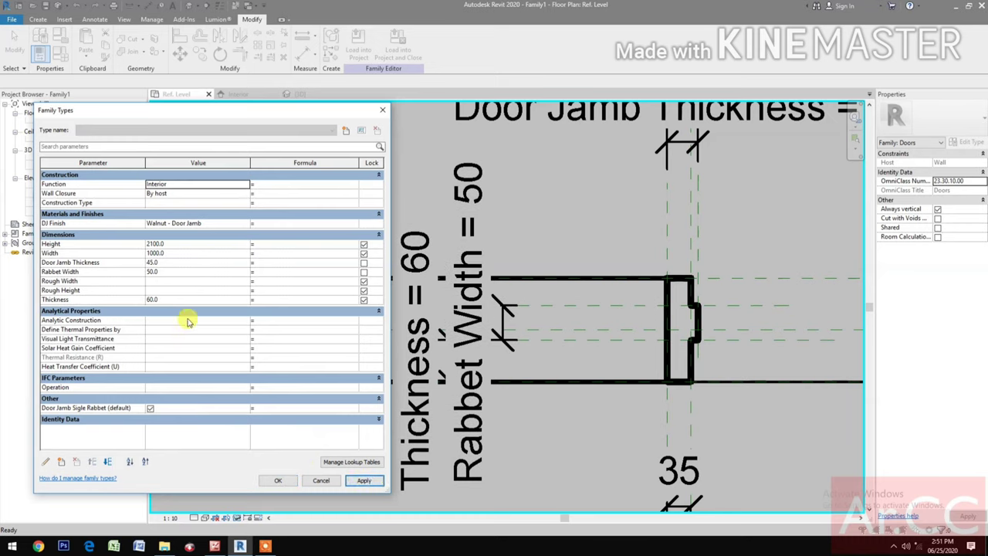
pyautogui.click(209, 299)
pyautogui.write('45')
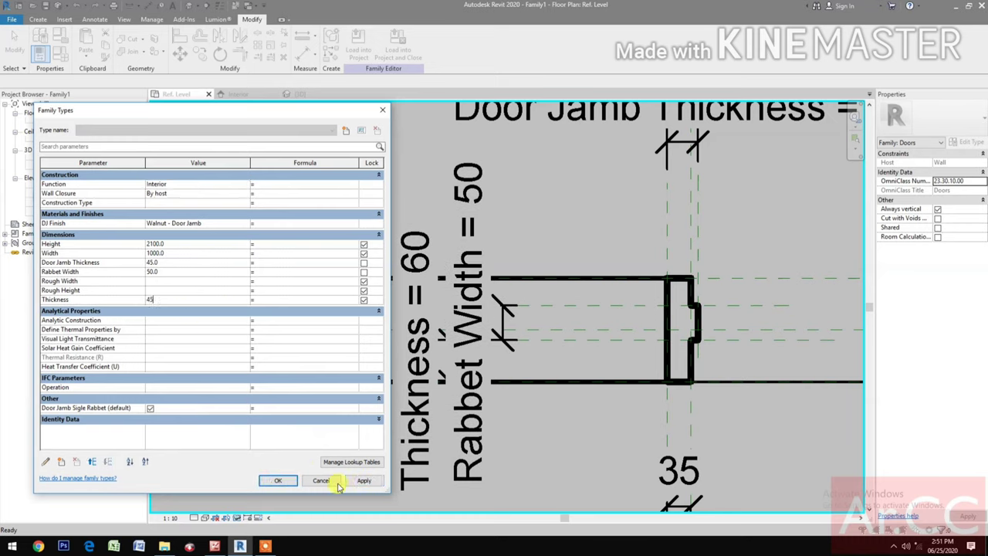
pyautogui.click(364, 480)
pyautogui.click(279, 482)
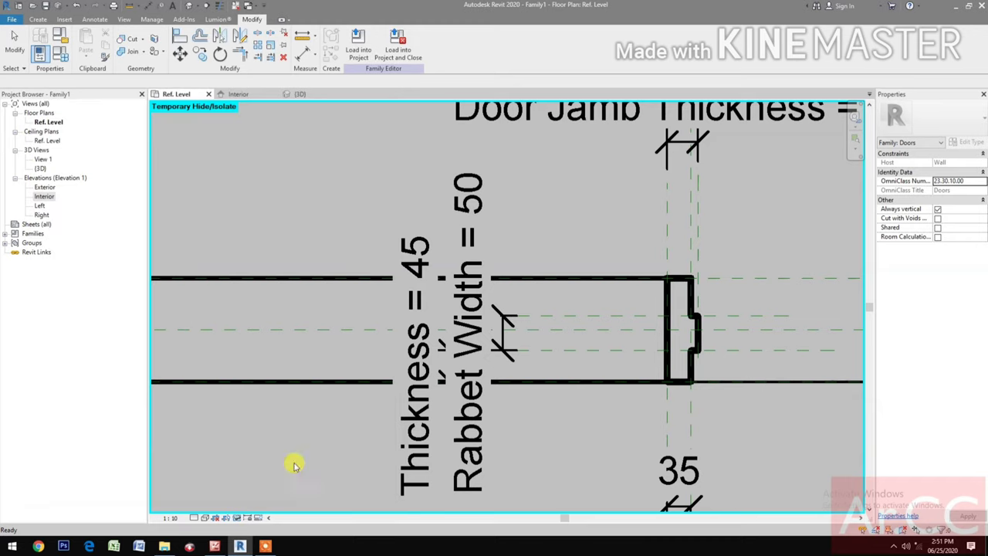
# Step: Link the double-rabbet jamb sweep's visibility to a new instance Yes/No parameter named Door Jamb Double Rabbet
pyautogui.scroll(-2, 592, 443)
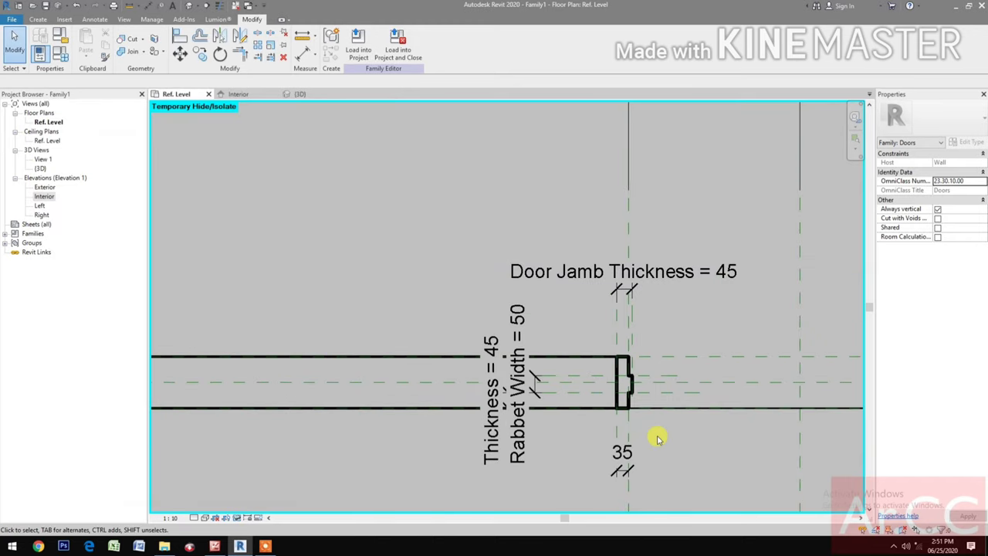
pyautogui.scroll(-3, 481, 347)
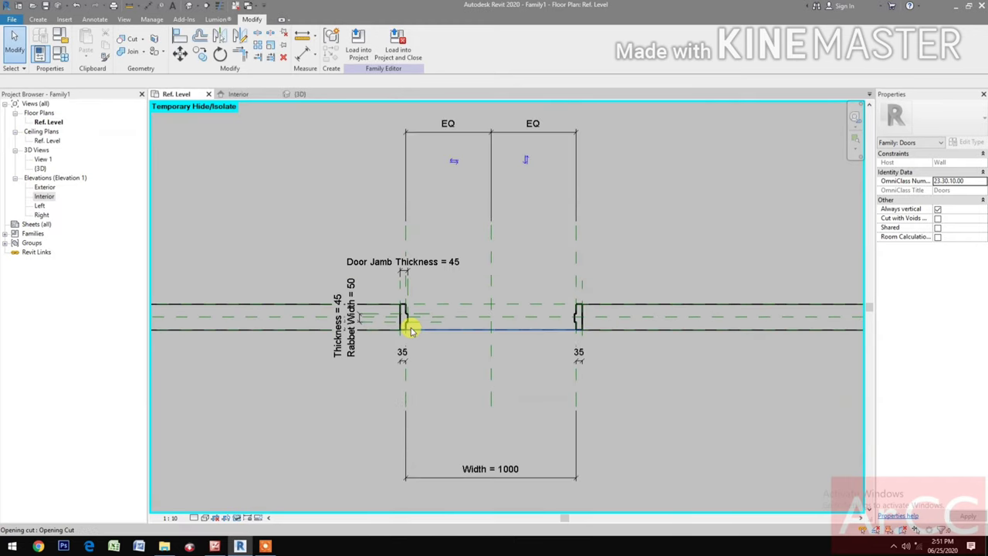
pyautogui.scroll(1, 403, 318)
pyautogui.click(403, 324)
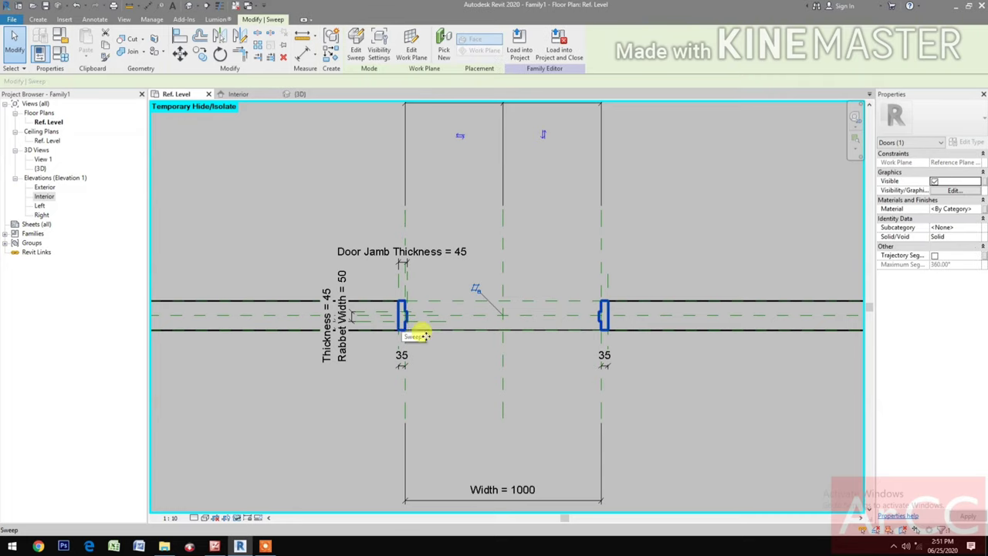
pyautogui.click(984, 181)
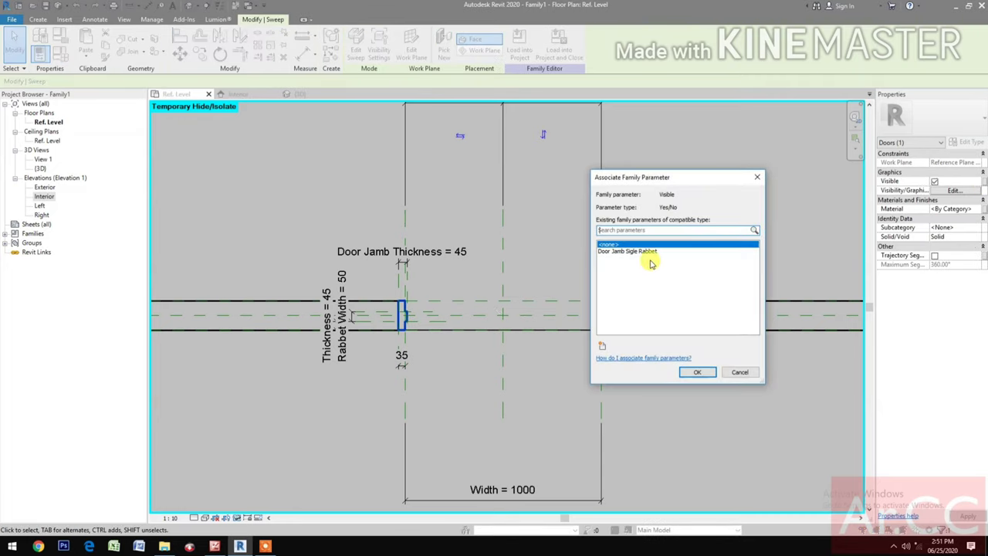
pyautogui.click(602, 347)
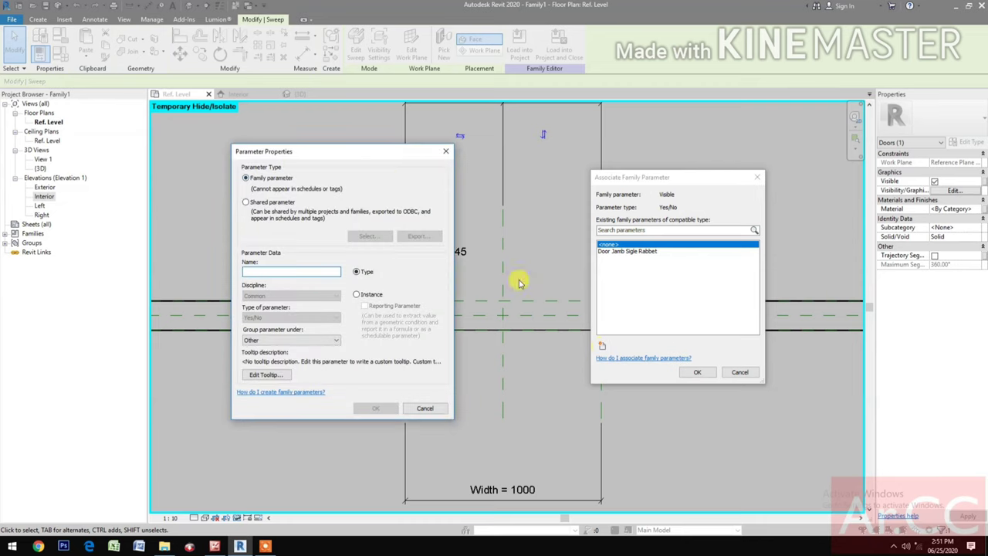
pyautogui.moveTo(397, 158); pyautogui.dragTo(309, 188)
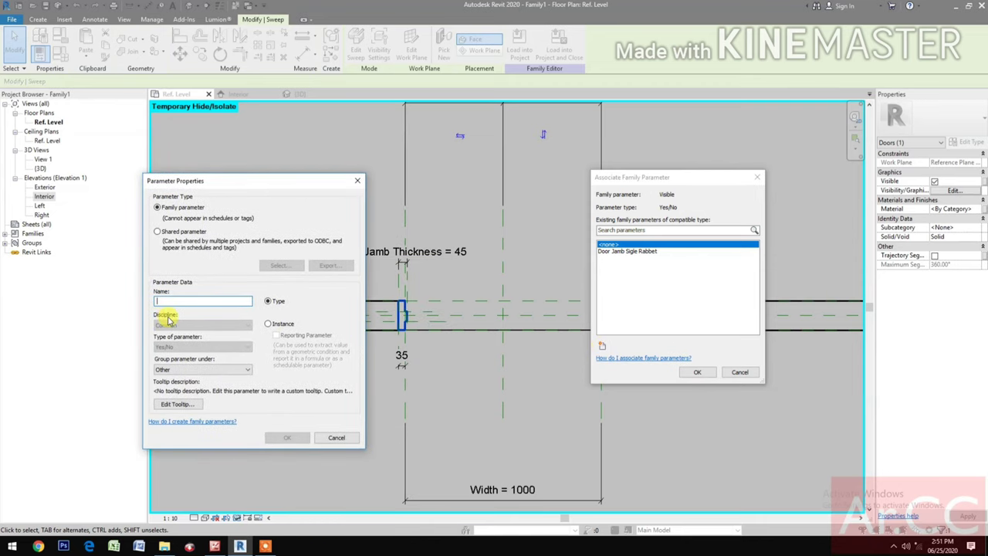
pyautogui.write('Door Jamb Double Rabbet')
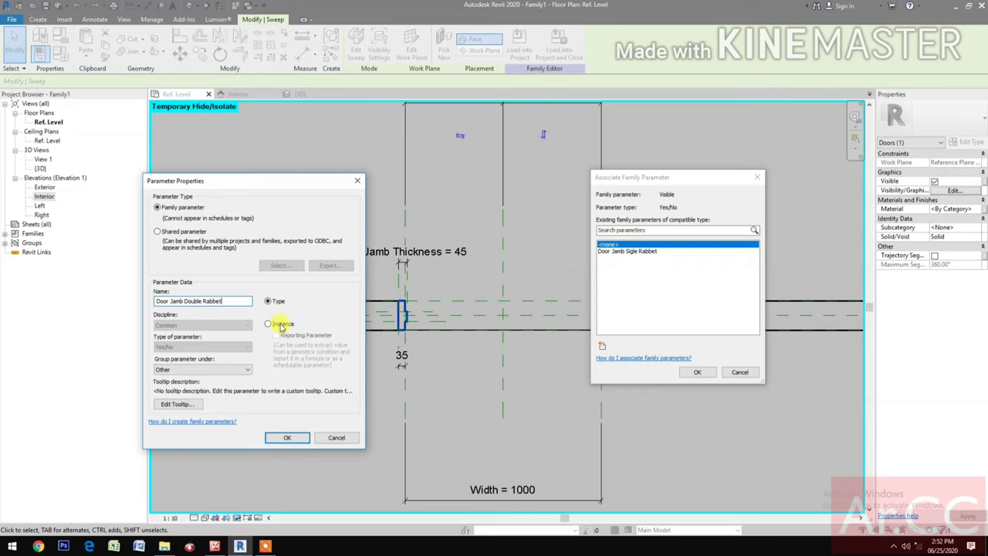
pyautogui.click(285, 436)
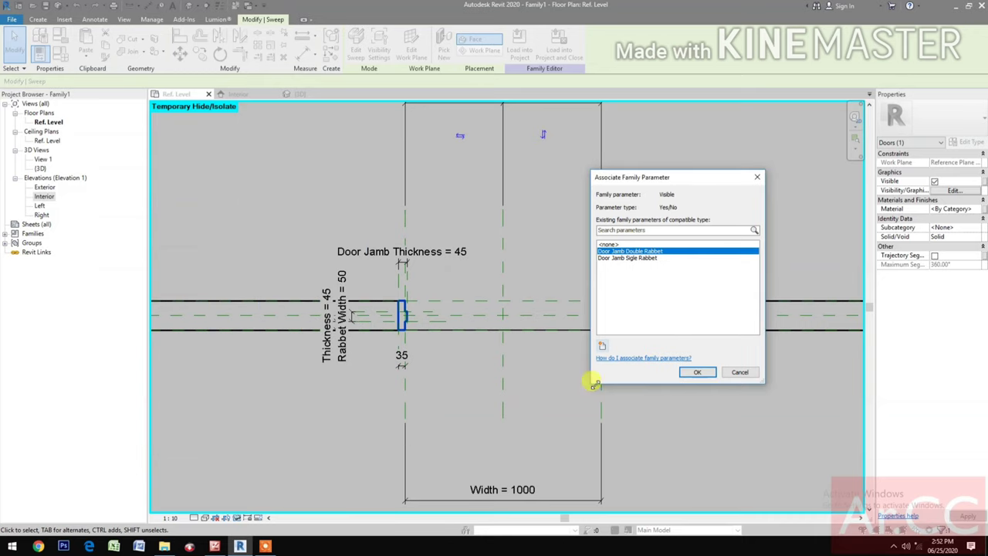
pyautogui.click(699, 373)
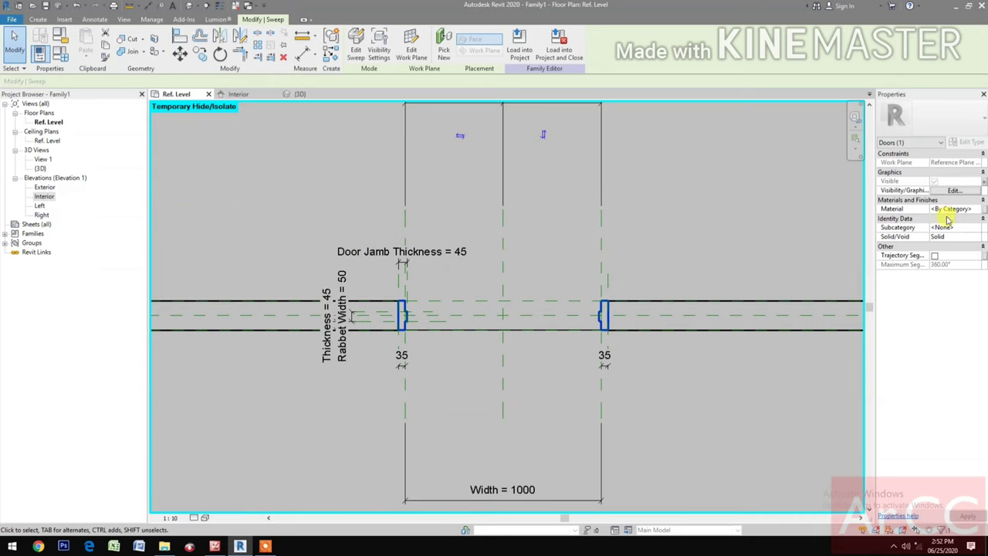
# Step: Associate the jamb sweep's material with the existing DJ Finish parameter and deselect the sweep
pyautogui.click(984, 208)
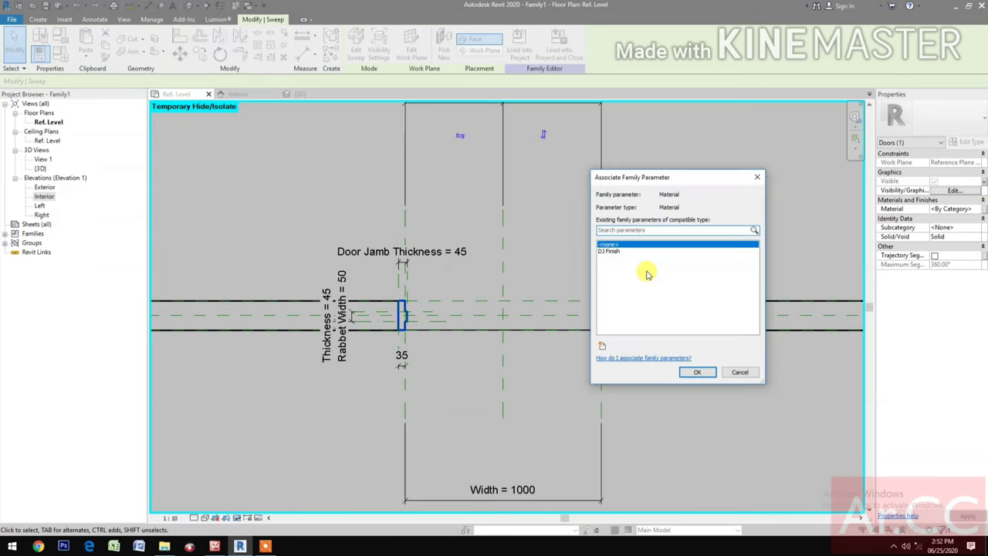
pyautogui.click(611, 252)
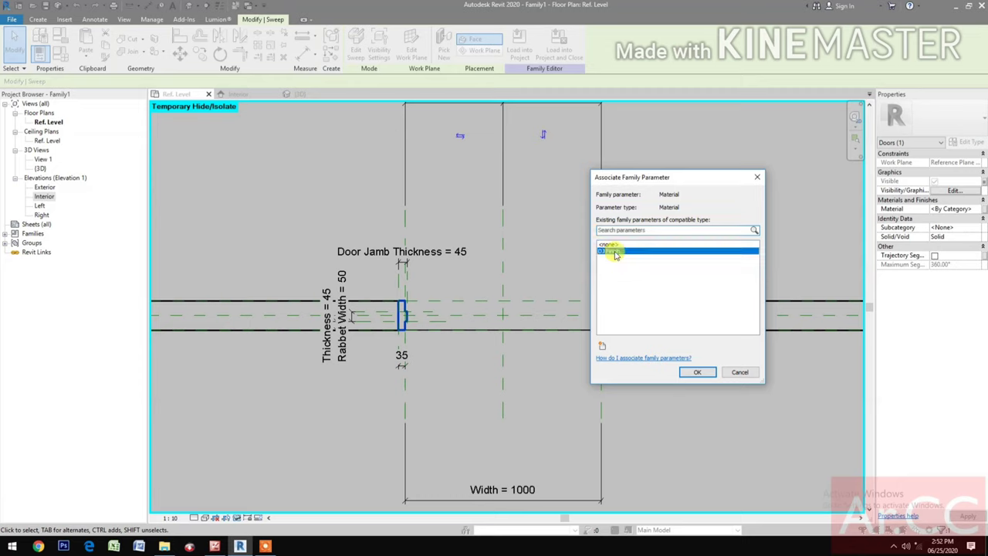
pyautogui.click(696, 372)
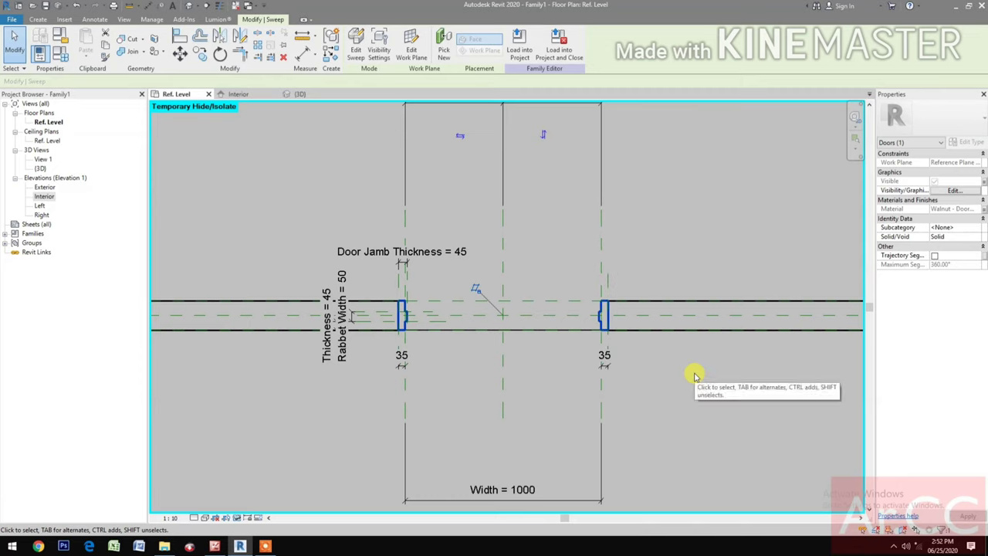
pyautogui.click(694, 376)
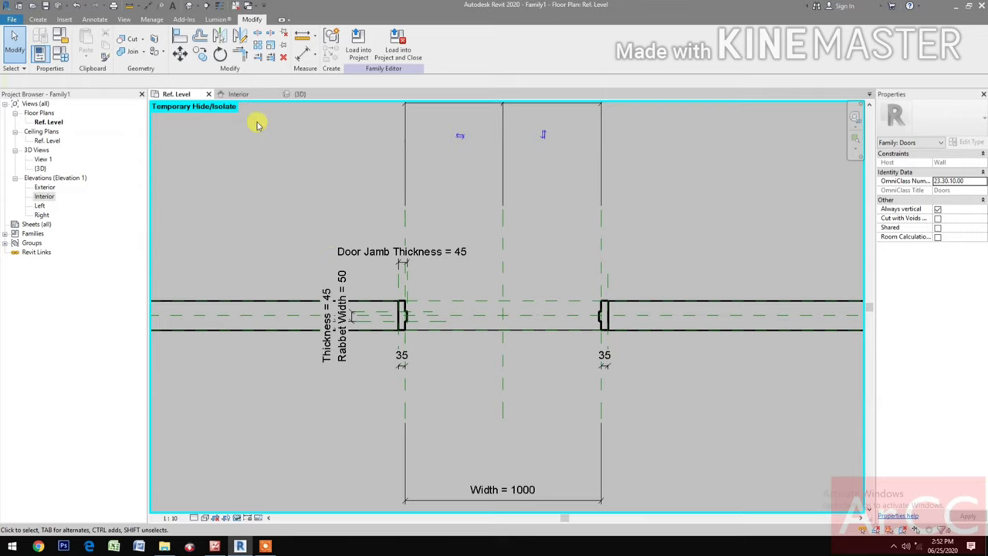
# Step: Examine the rabbeted door jamb and its finish at the foot of the opening in the 3D view
pyautogui.click(301, 93)
pyautogui.scroll(4, 463, 494)
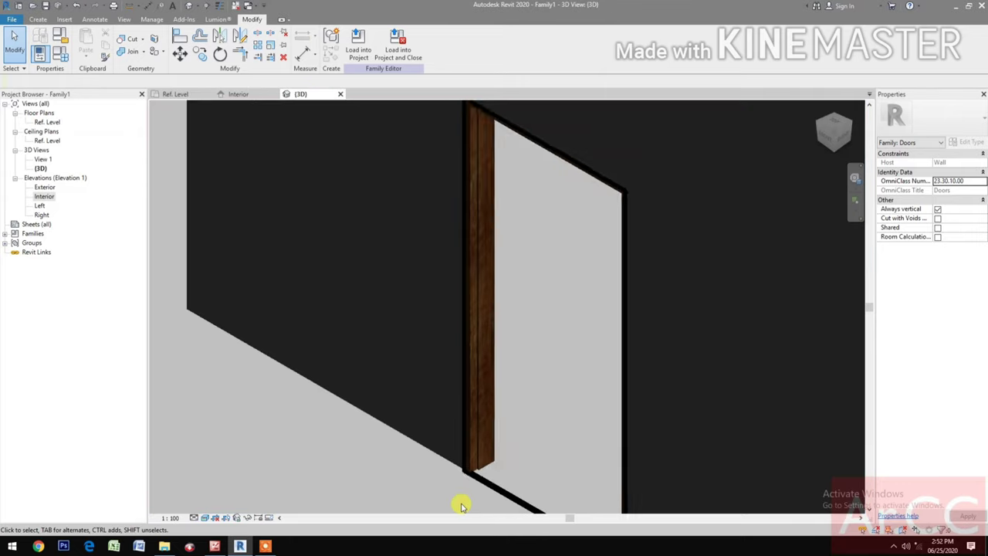
pyautogui.scroll(3, 467, 482)
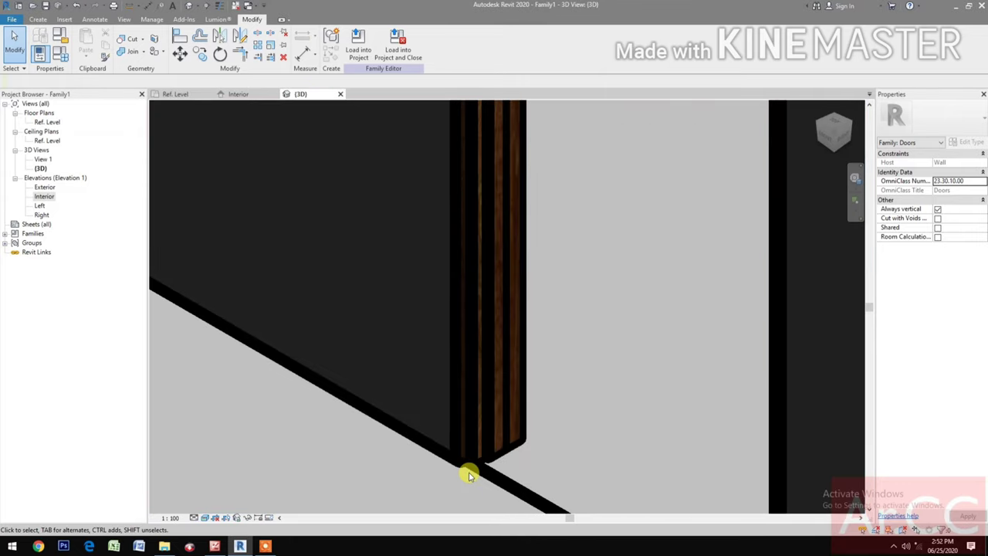
pyautogui.scroll(-3, 468, 474)
pyautogui.moveTo(468, 475); pyautogui.dragTo(540, 474, button='middle')
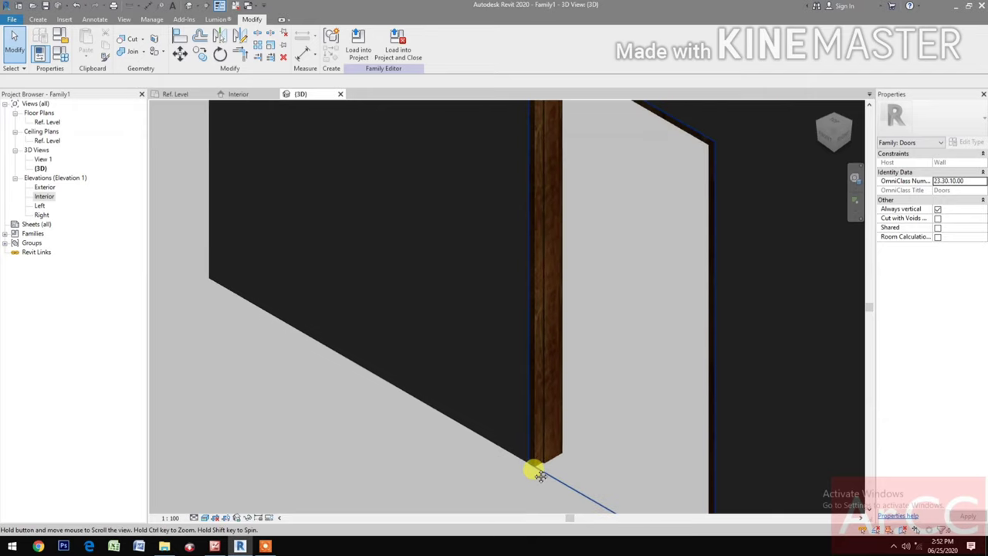
pyautogui.scroll(-3, 533, 463)
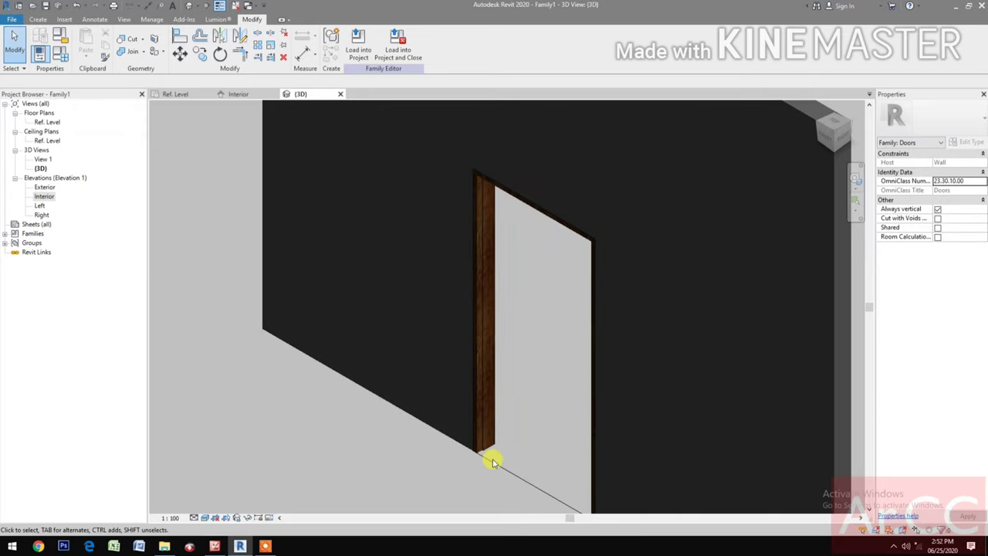
pyautogui.scroll(3, 492, 460)
pyautogui.scroll(-3, 489, 443)
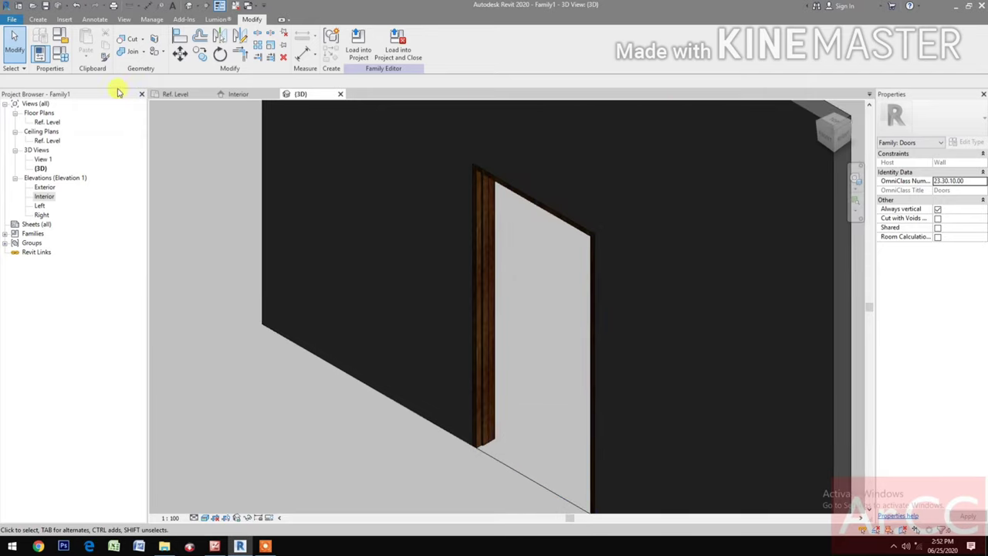
# Step: Flex the door Height at 2000 in Family Types with the 3D view showing, and restore it to 2100
pyautogui.click(59, 53)
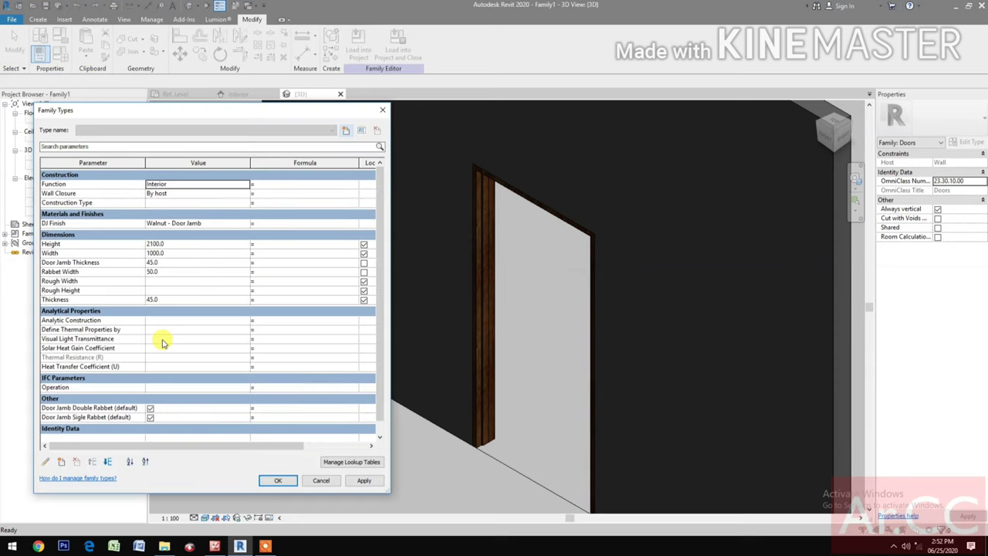
pyautogui.click(186, 254)
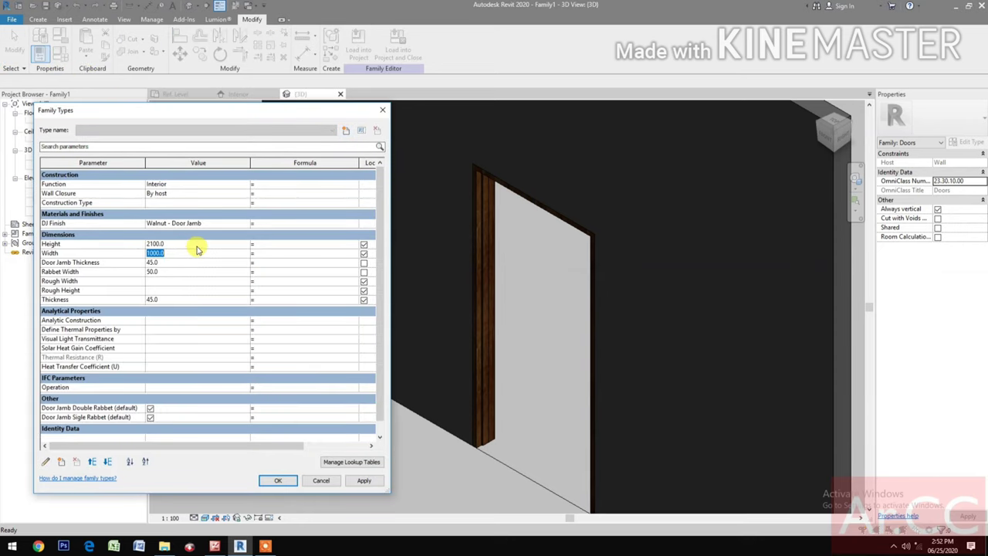
pyautogui.click(197, 245)
pyautogui.write('2000')
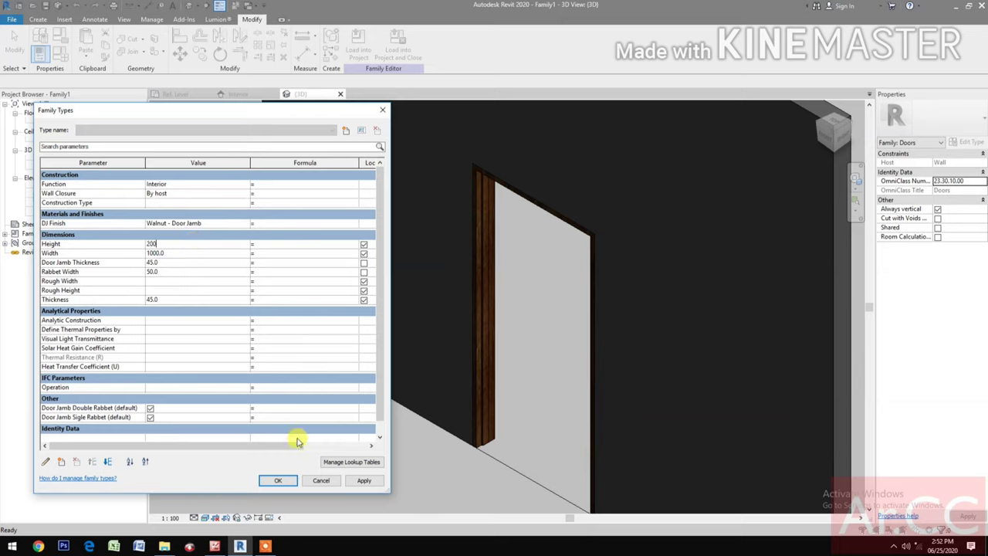
pyautogui.click(364, 480)
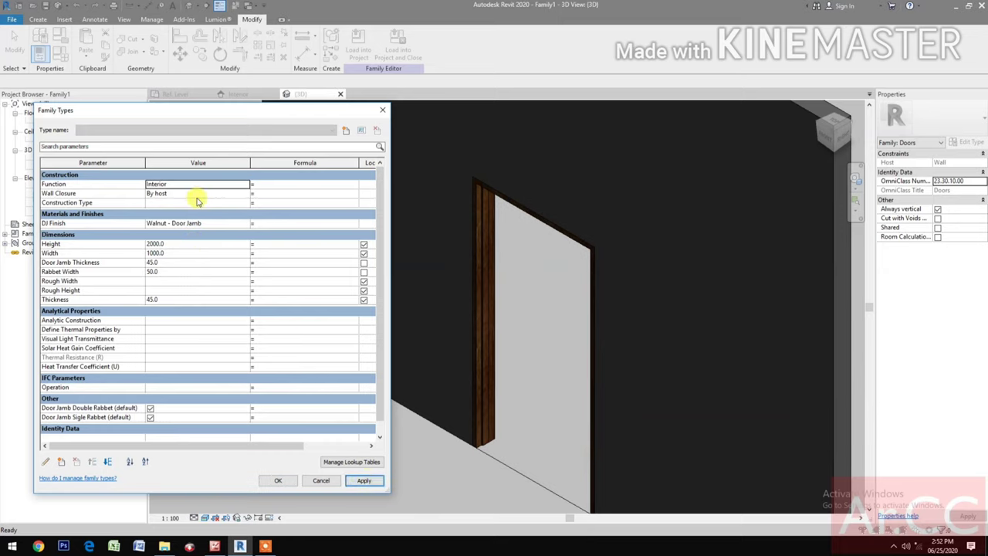
pyautogui.click(200, 244)
pyautogui.doubleClick(201, 244)
pyautogui.write('2100')
pyautogui.click(364, 480)
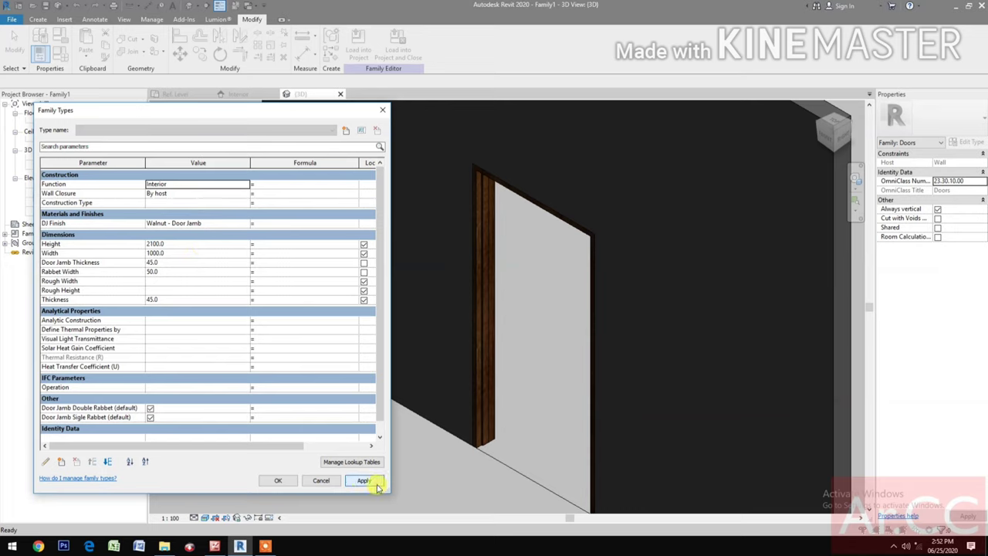
# Step: Flex the door Width at 800, restore it to 1000, and close Family Types
pyautogui.doubleClick(200, 252)
pyautogui.write('800')
pyautogui.click(364, 480)
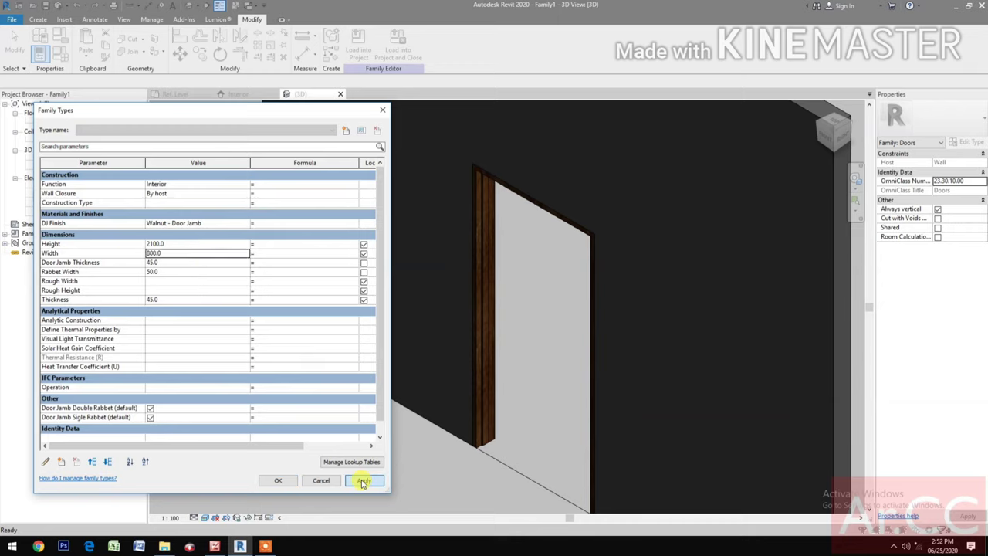
pyautogui.doubleClick(187, 253)
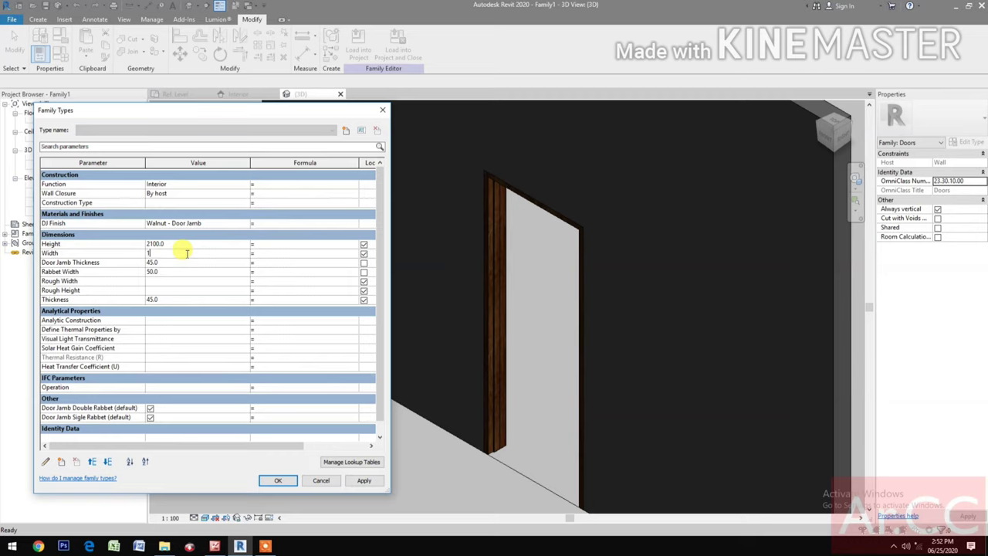
pyautogui.write('1000')
pyautogui.click(363, 480)
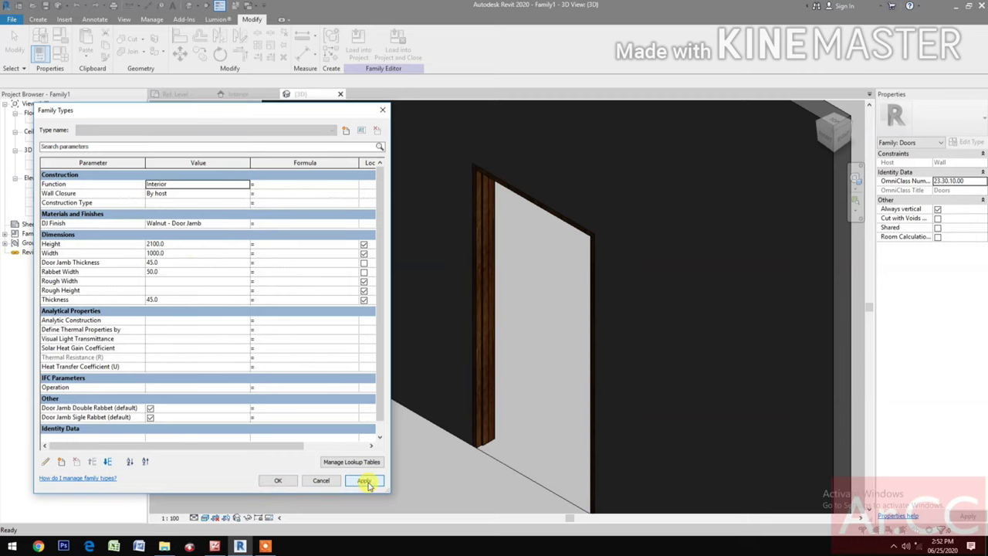
pyautogui.click(268, 481)
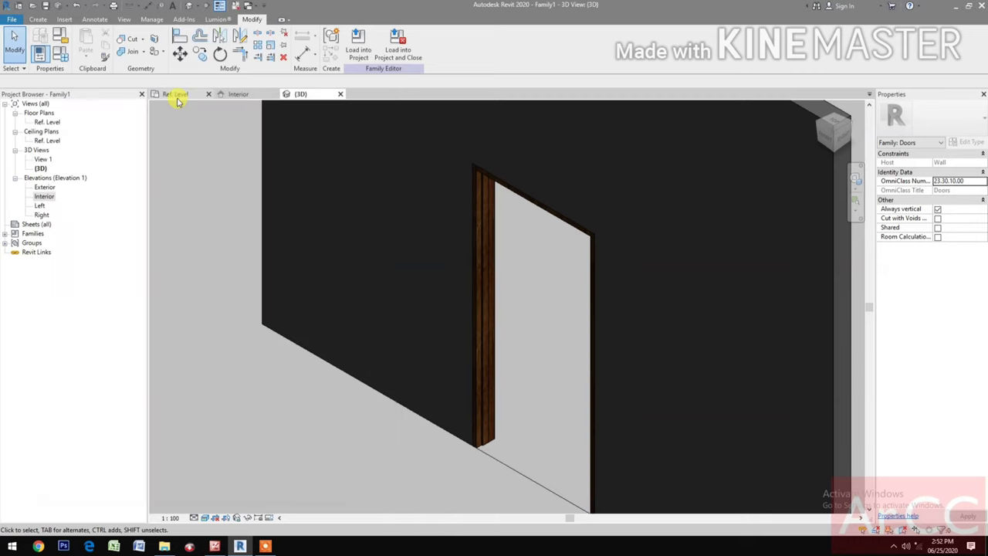
# Step: Return to the Ref. Level floor plan and save the family to the Desktop as Door Family
pyautogui.click(176, 95)
pyautogui.scroll(-3, 496, 353)
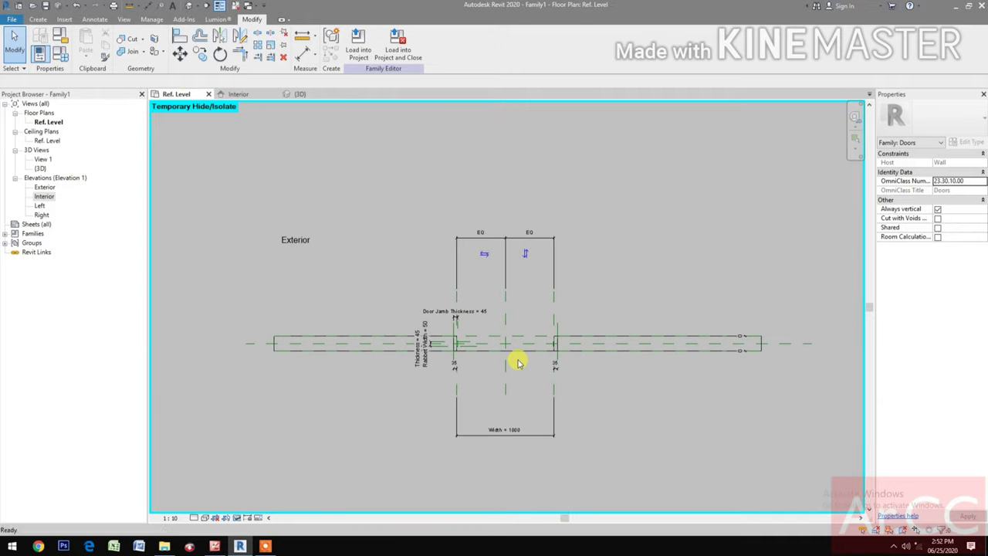
pyautogui.scroll(2, 472, 392)
pyautogui.moveTo(507, 371); pyautogui.dragTo(515, 368, button='middle')
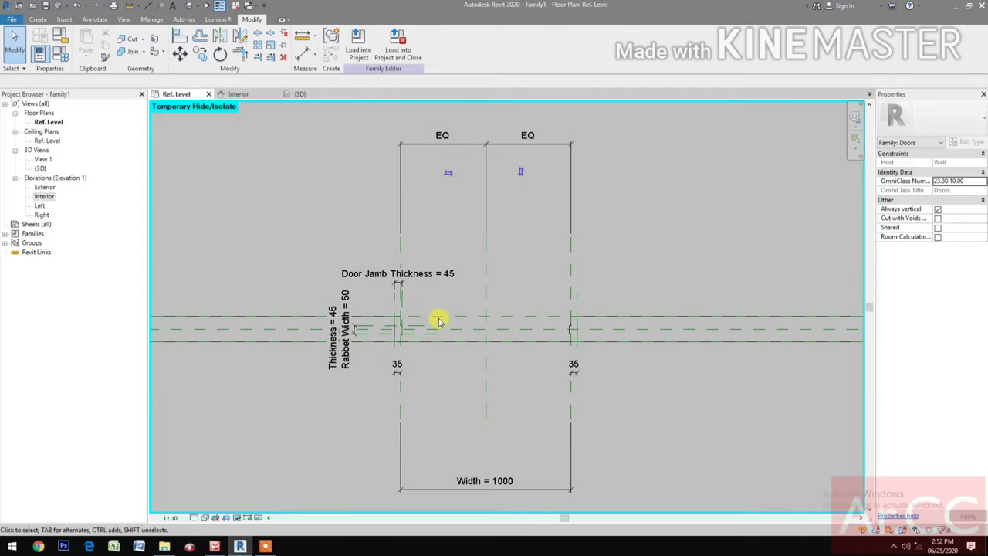
pyautogui.click(44, 8)
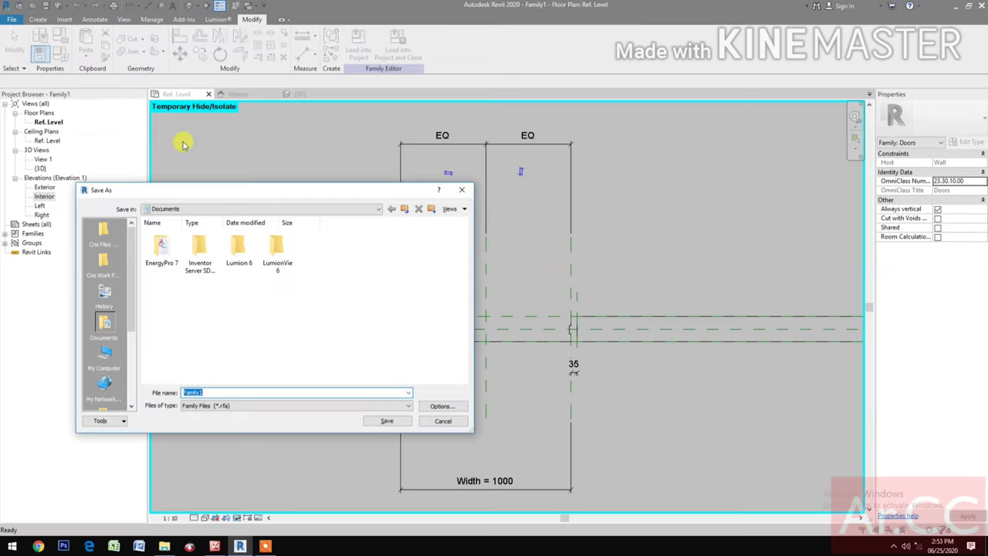
pyautogui.click(240, 209)
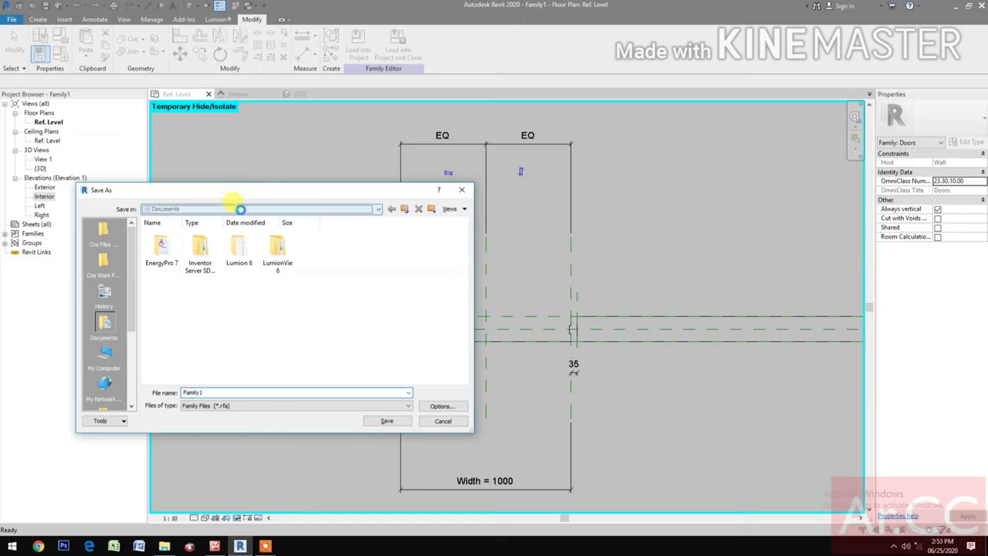
pyautogui.click(227, 215)
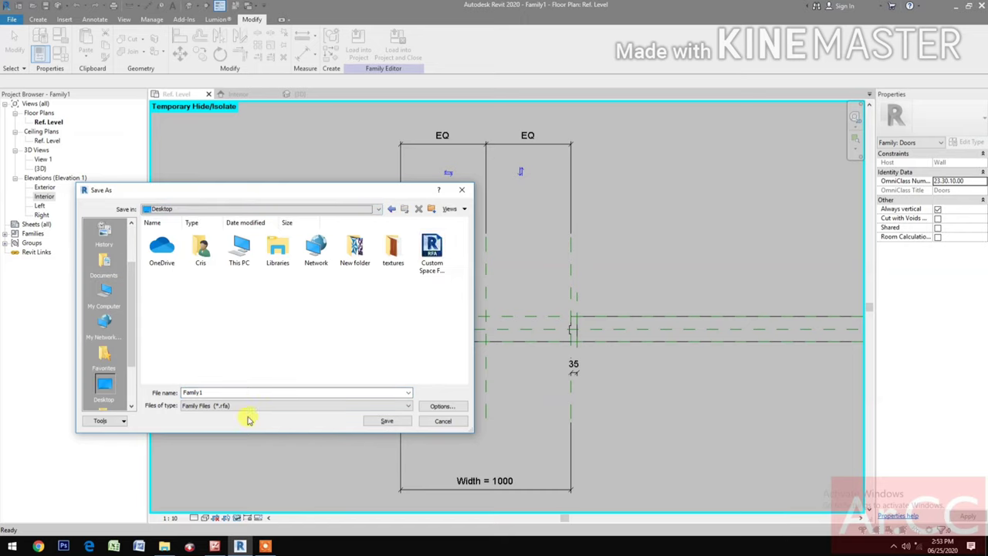
pyautogui.click(240, 391)
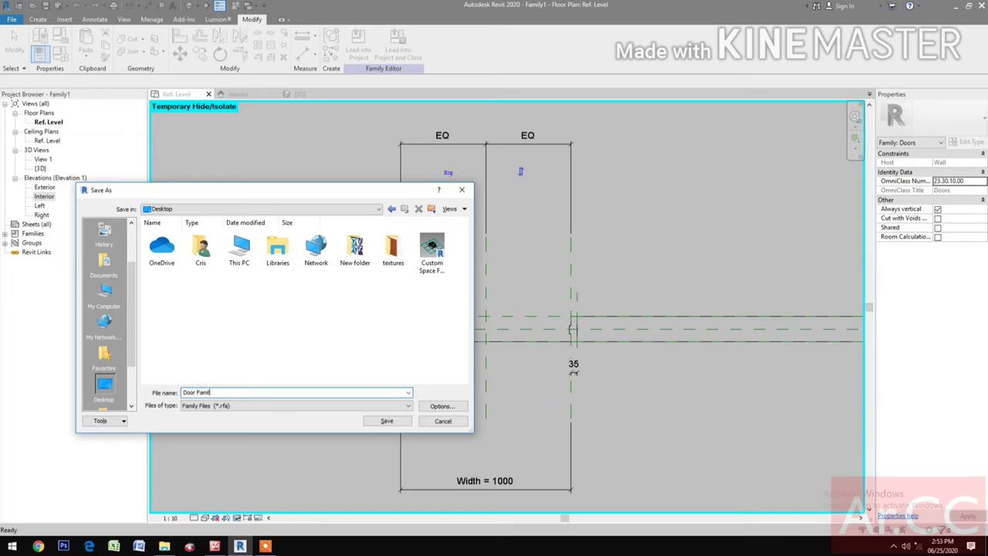
pyautogui.click(388, 422)
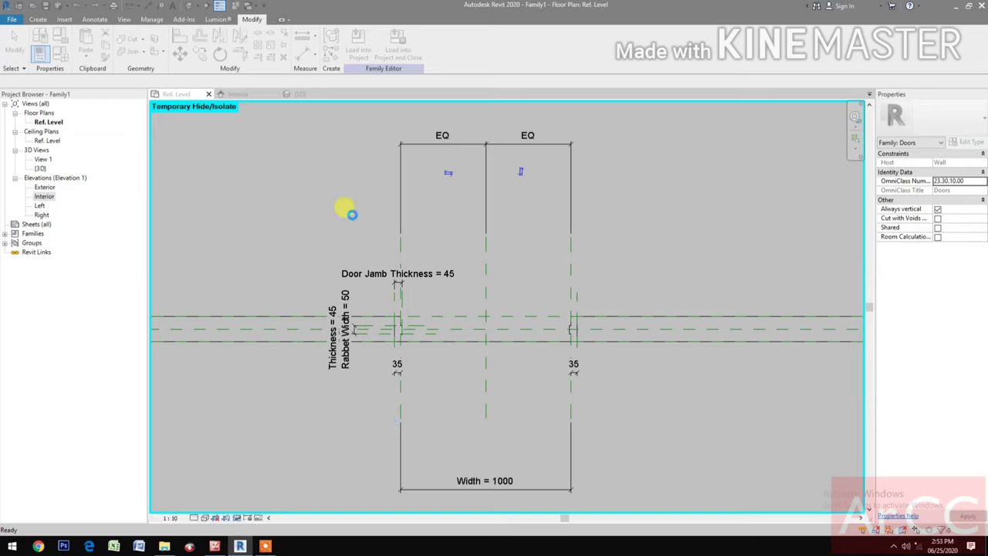
# Step: Create a new project from the Architectural Template
pyautogui.click(13, 19)
pyautogui.moveTo(37, 68)
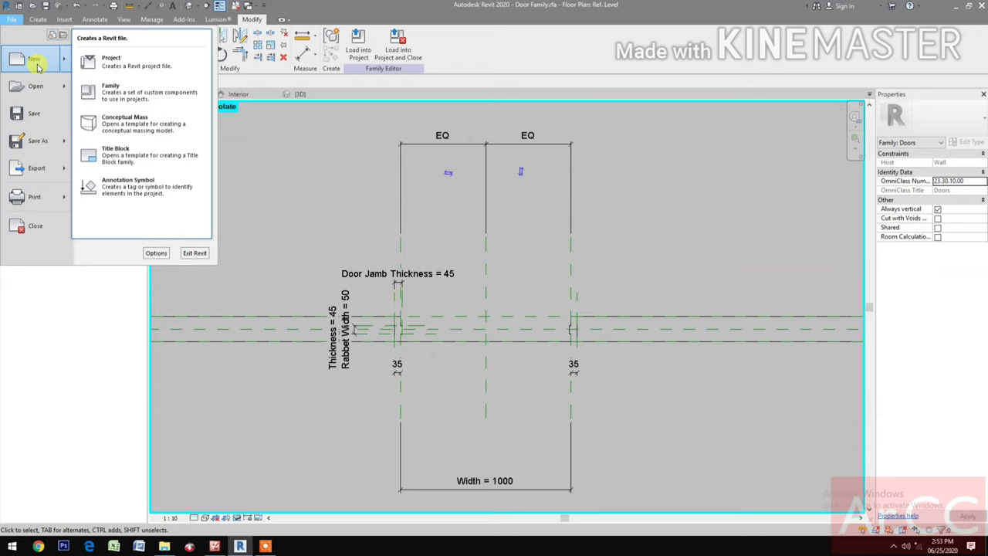
pyautogui.click(111, 61)
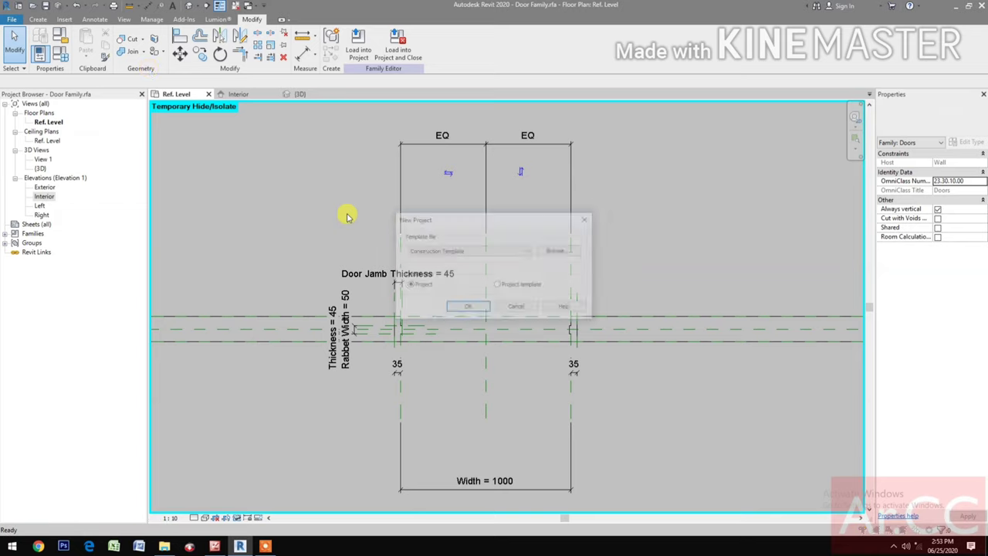
pyautogui.click(408, 252)
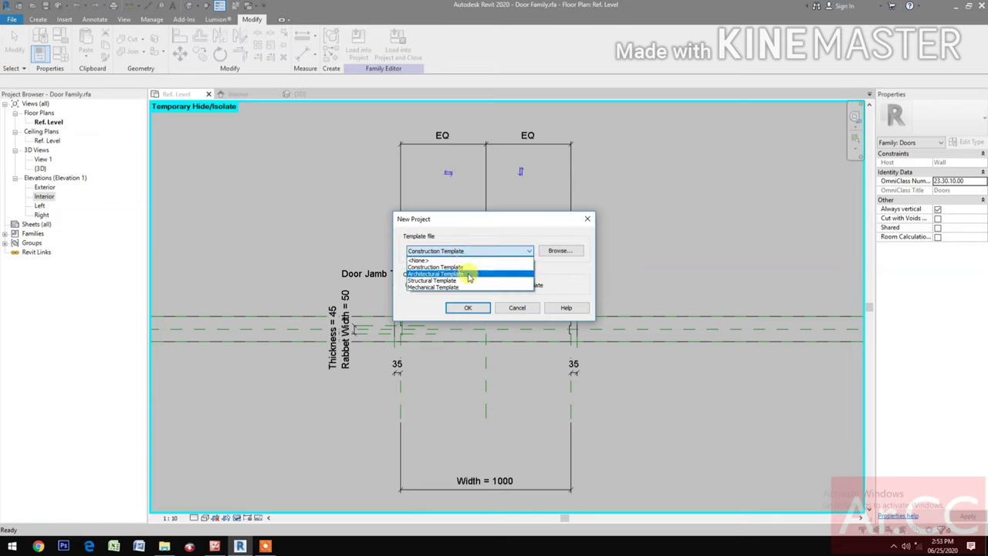
pyautogui.click(404, 275)
pyautogui.click(468, 308)
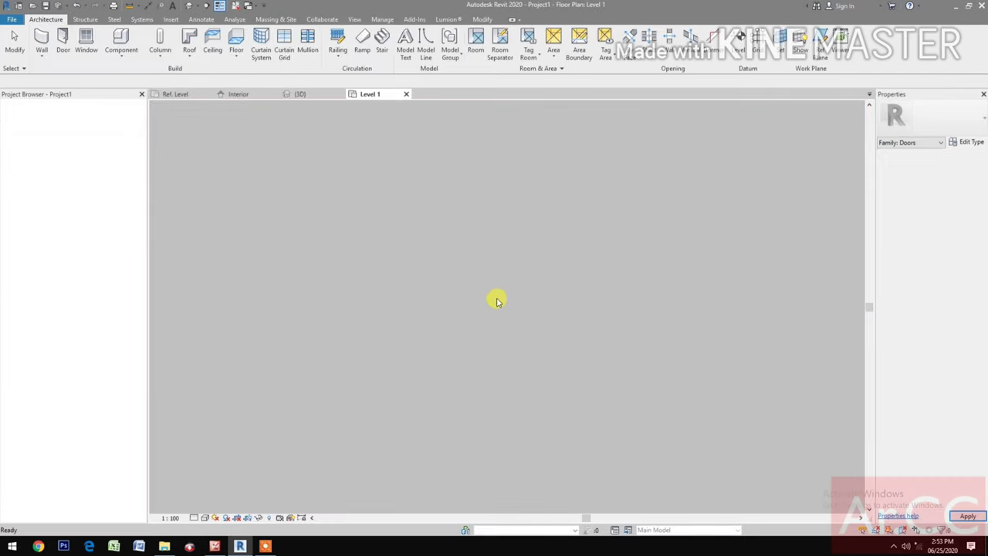
# Step: Create a rectangular Generic 150mm floor about 15000 by 9000 mm on Level 1, centred between the elevation markers
pyautogui.click(236, 59)
pyautogui.click(252, 77)
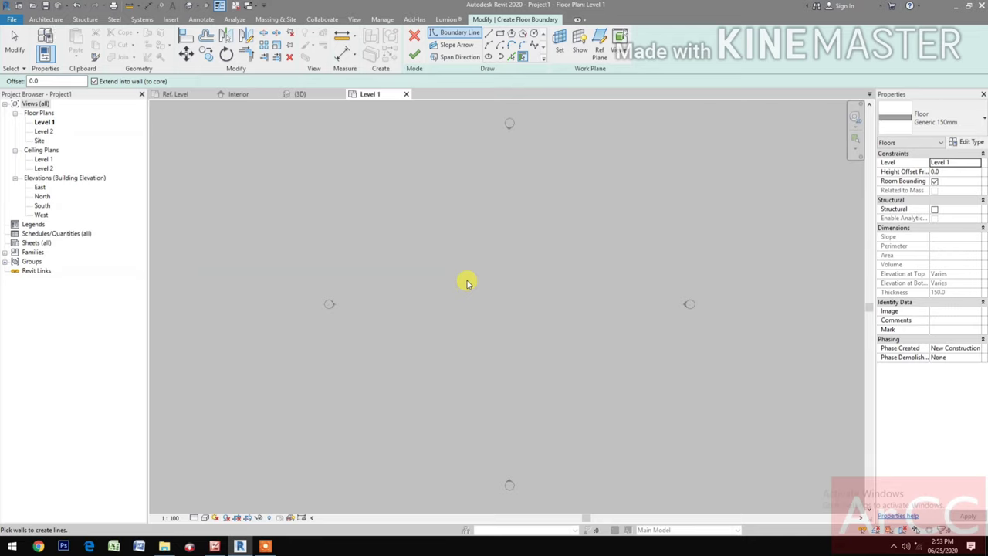
pyautogui.click(500, 34)
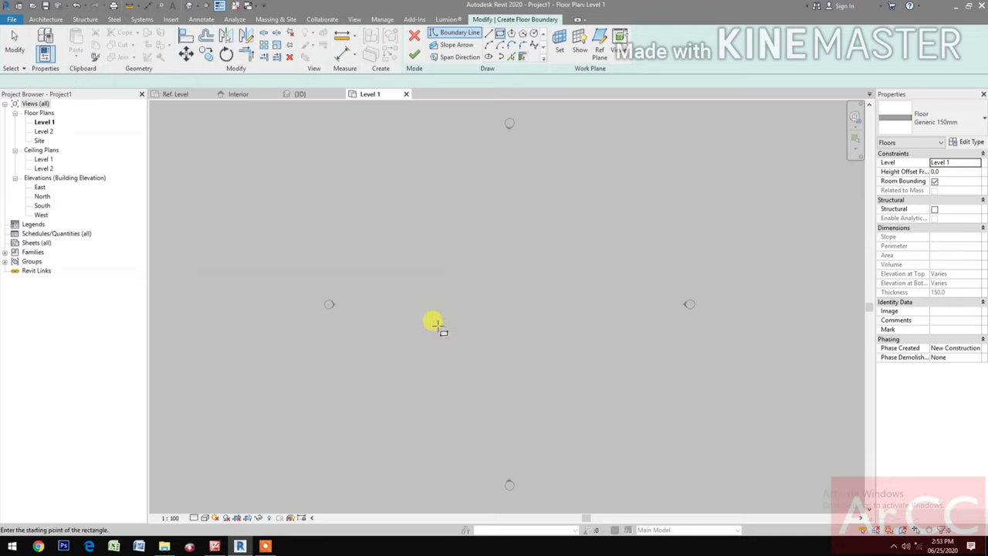
pyautogui.click(457, 274)
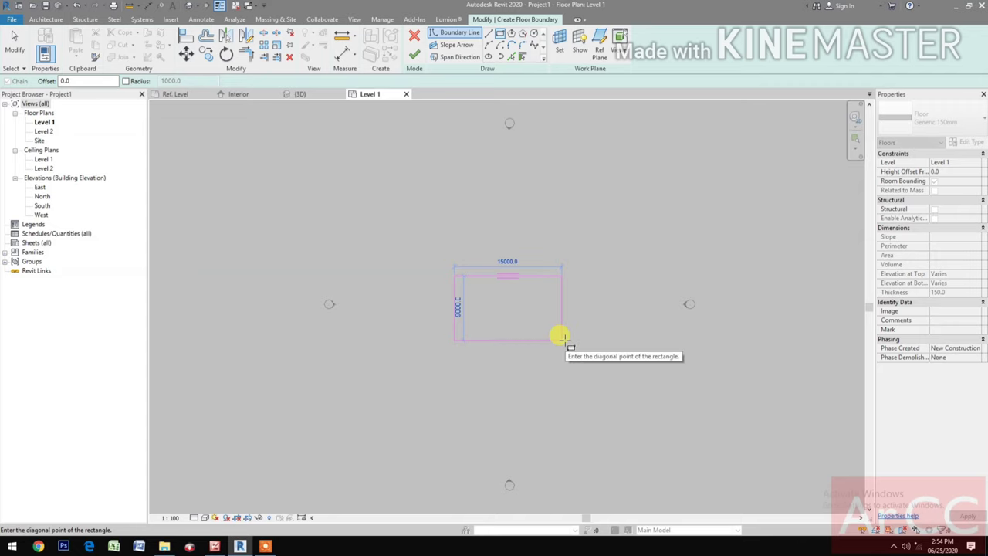
pyautogui.click(562, 336)
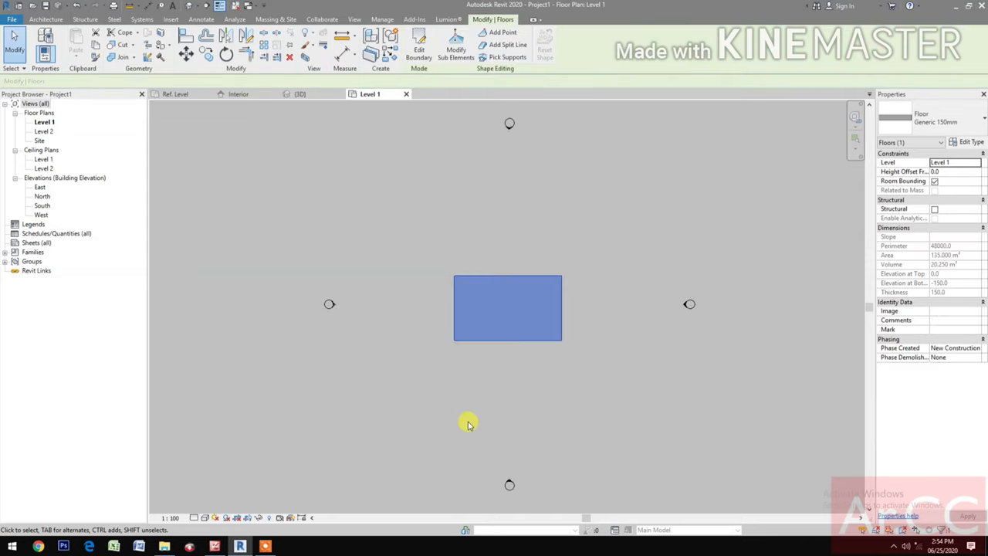
# Step: Draw a horizontal Generic - 200mm wall about 11300 mm long across the middle of the floor, with its height up to Level 2
pyautogui.scroll(1, 522, 370)
pyautogui.click(44, 20)
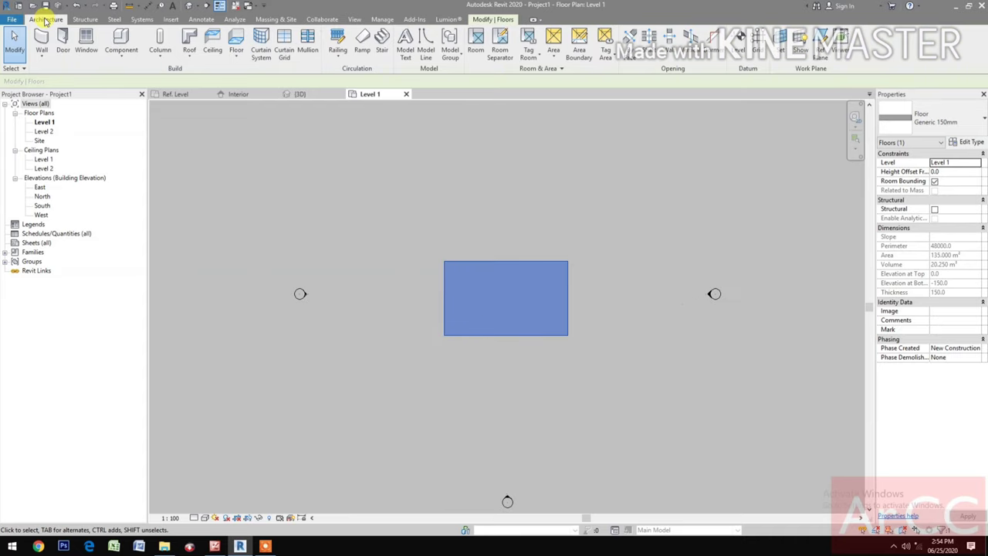
pyautogui.click(42, 55)
pyautogui.click(59, 74)
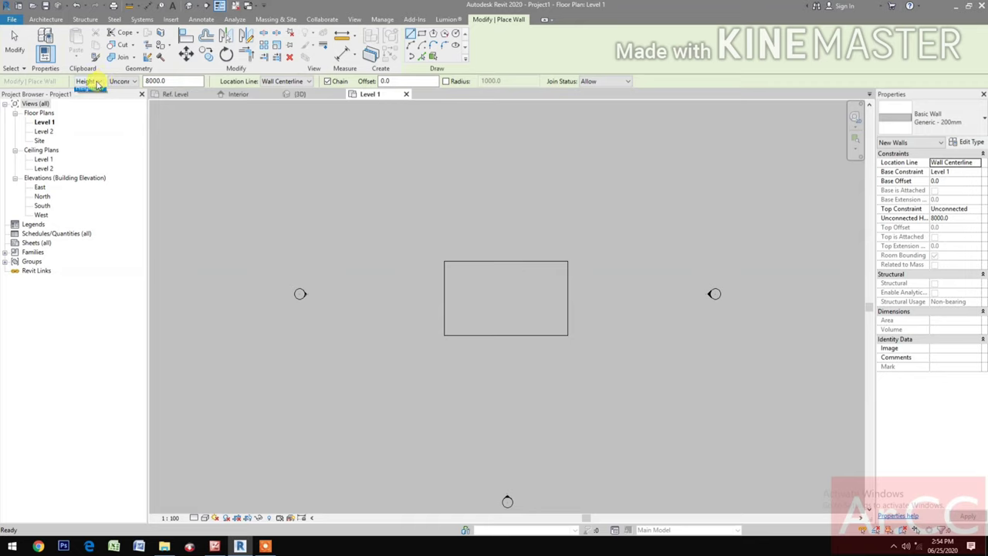
pyautogui.click(96, 86)
pyautogui.click(127, 81)
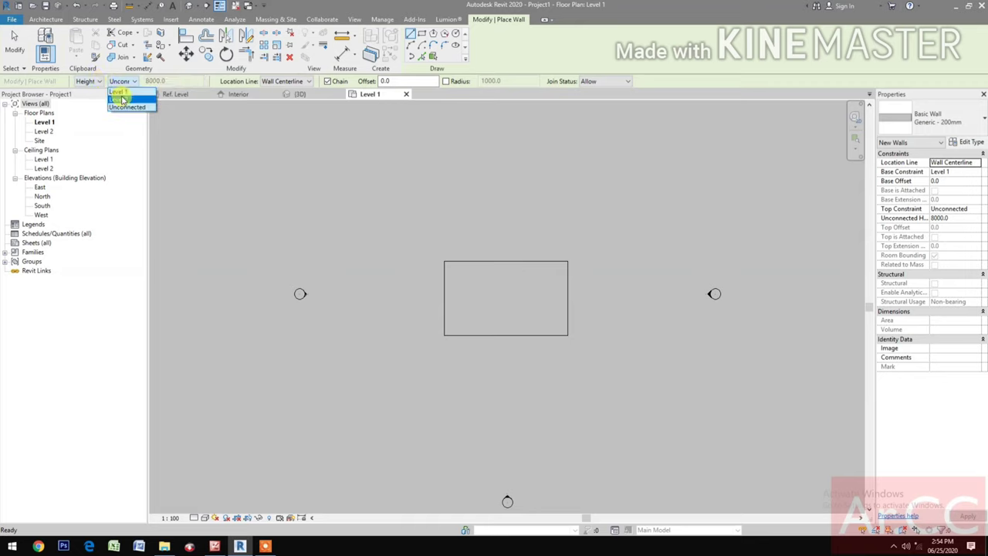
pyautogui.click(121, 99)
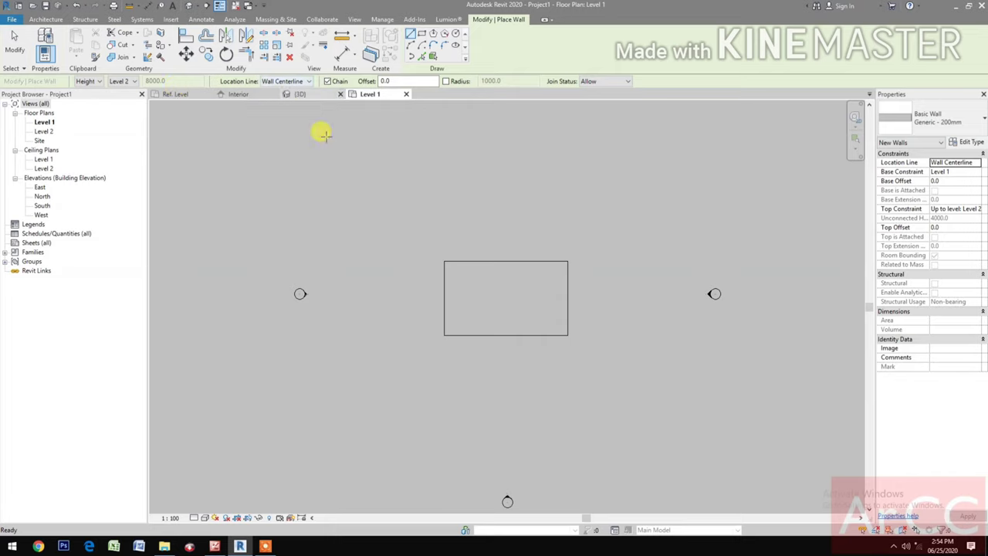
pyautogui.scroll(1, 469, 297)
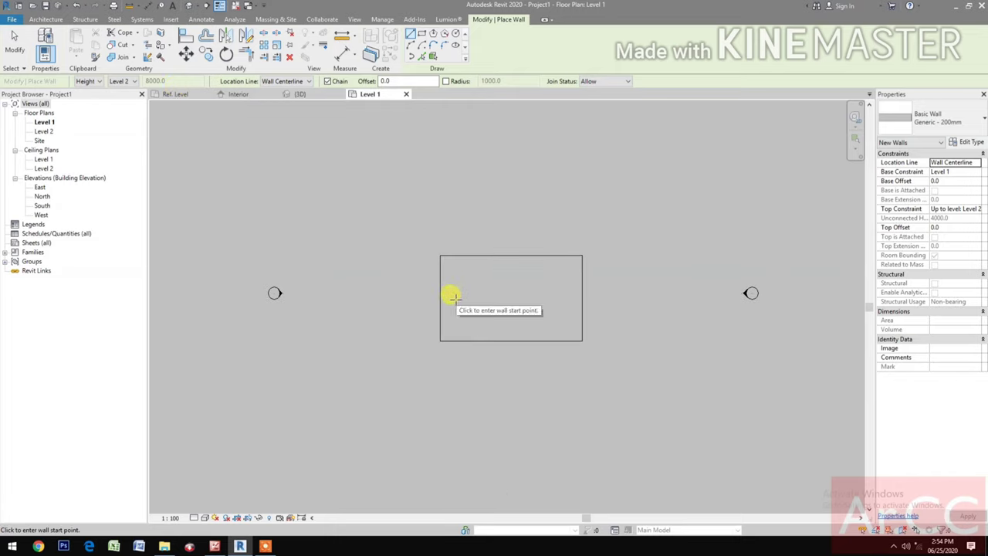
pyautogui.click(455, 297)
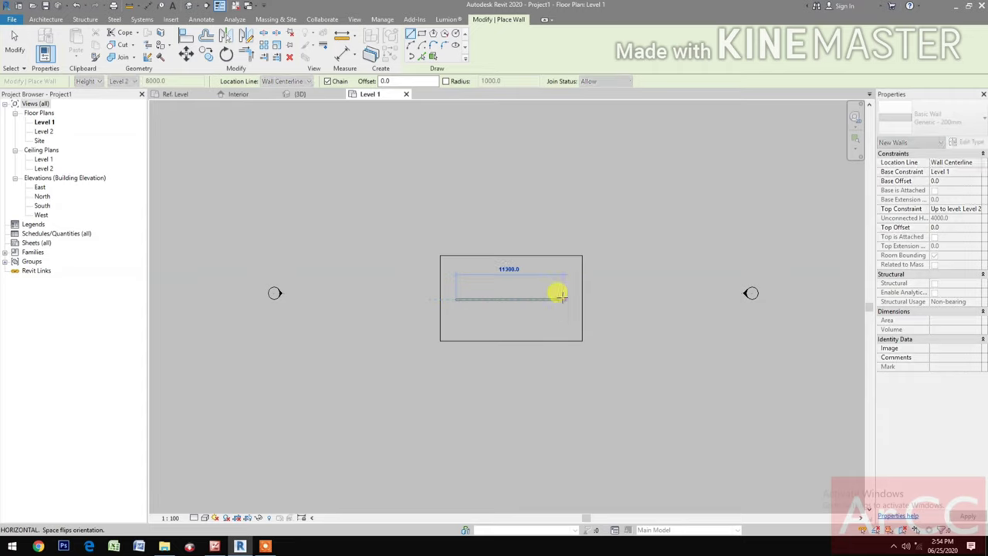
pyautogui.click(561, 297)
pyautogui.scroll(4, 530, 301)
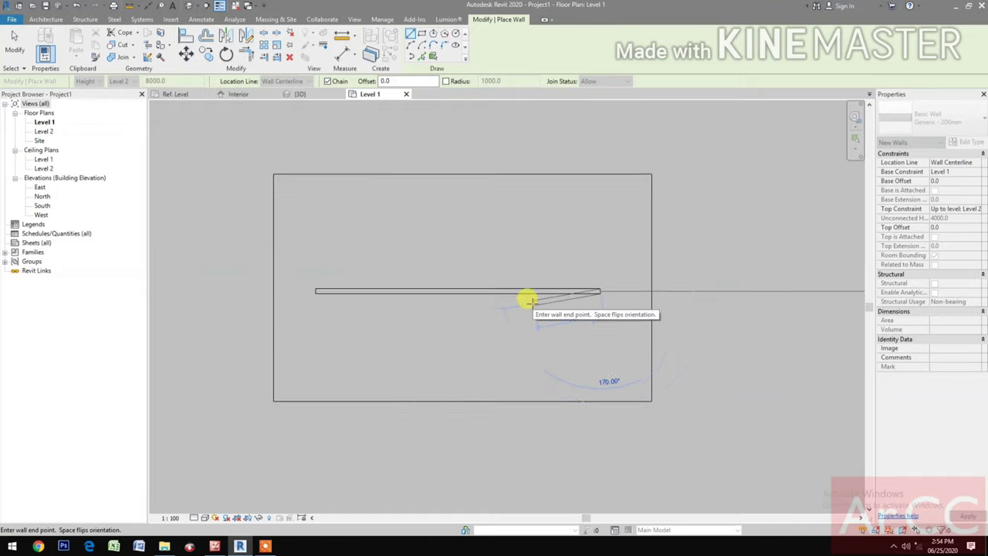
pyautogui.scroll(2, 527, 299)
pyautogui.press('Escape')
pyautogui.moveTo(448, 309); pyautogui.dragTo(572, 384, button='middle')
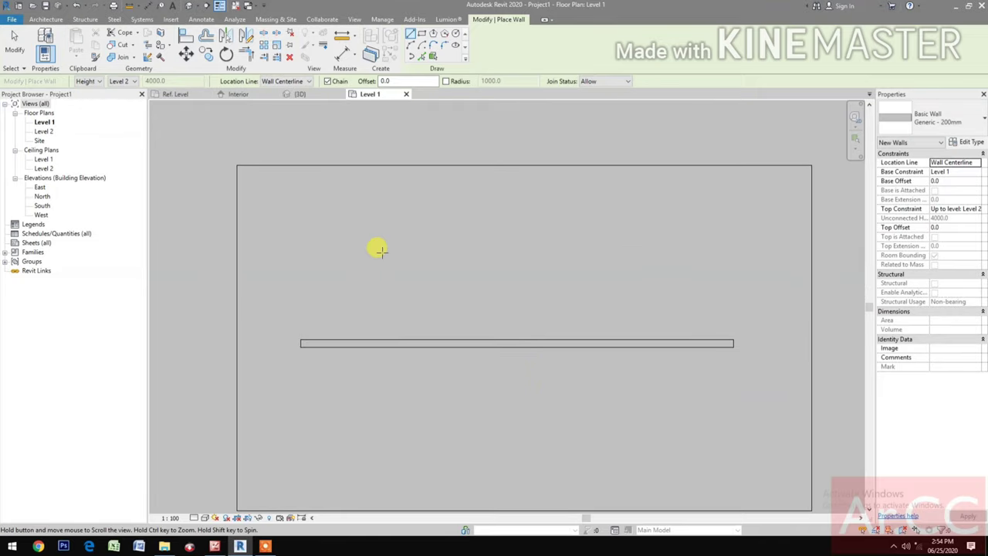
# Step: Load the door family into the project while closing the family, and place one door about 4600 mm from the wall's left end
pyautogui.click(177, 95)
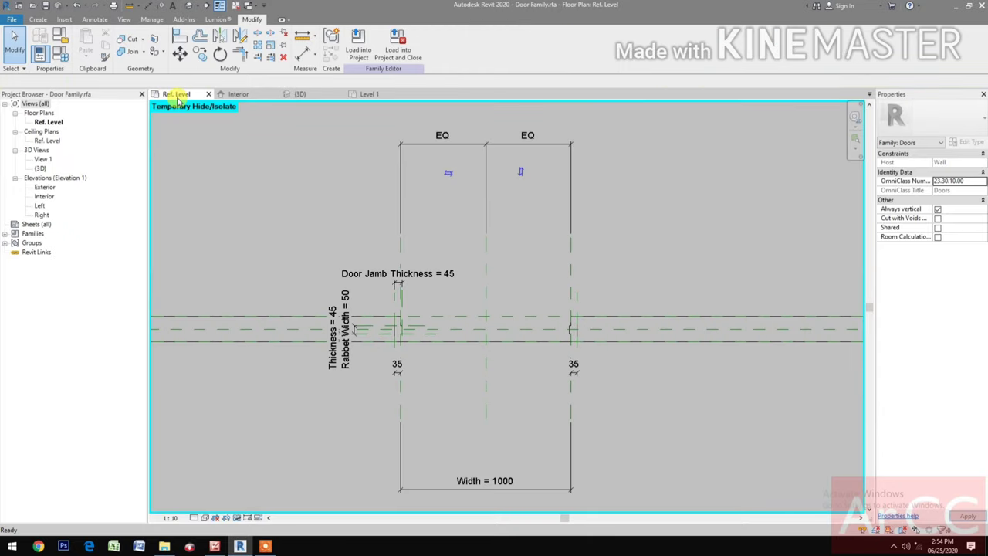
pyautogui.click(400, 45)
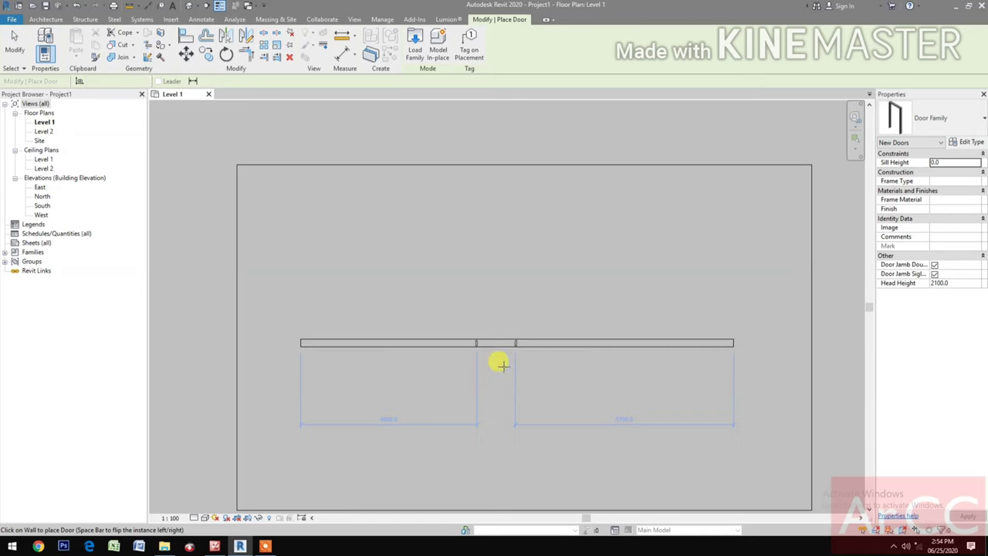
pyautogui.click(503, 363)
pyautogui.scroll(3, 500, 349)
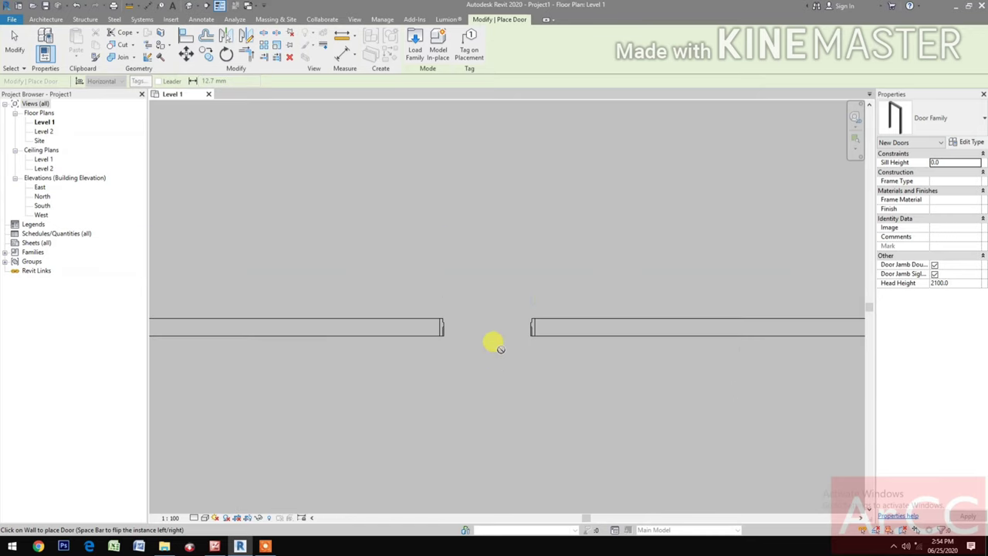
pyautogui.press('Escape')
# Step: Turn off the double door jamb option in the placed door's instance properties
pyautogui.click(531, 330)
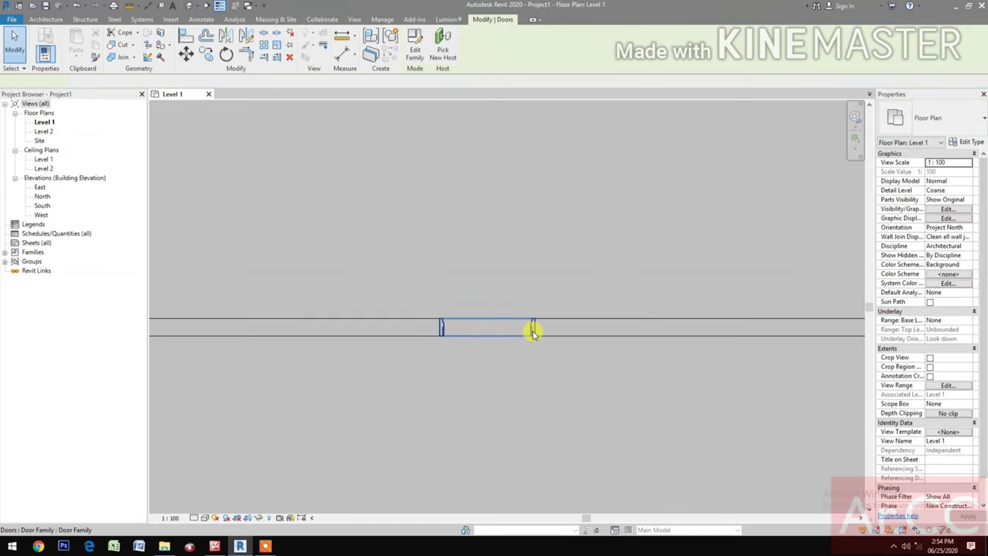
pyautogui.click(465, 417)
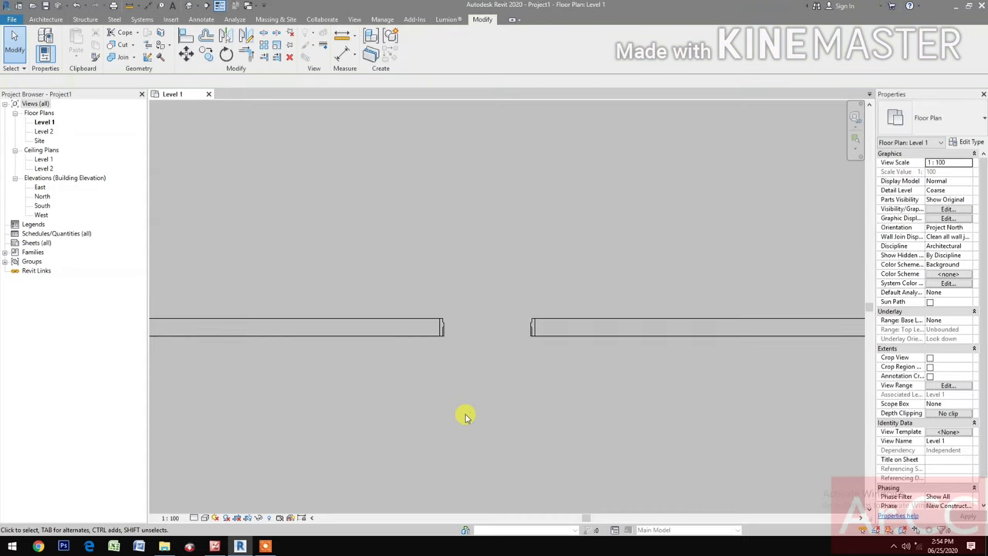
pyautogui.click(450, 336)
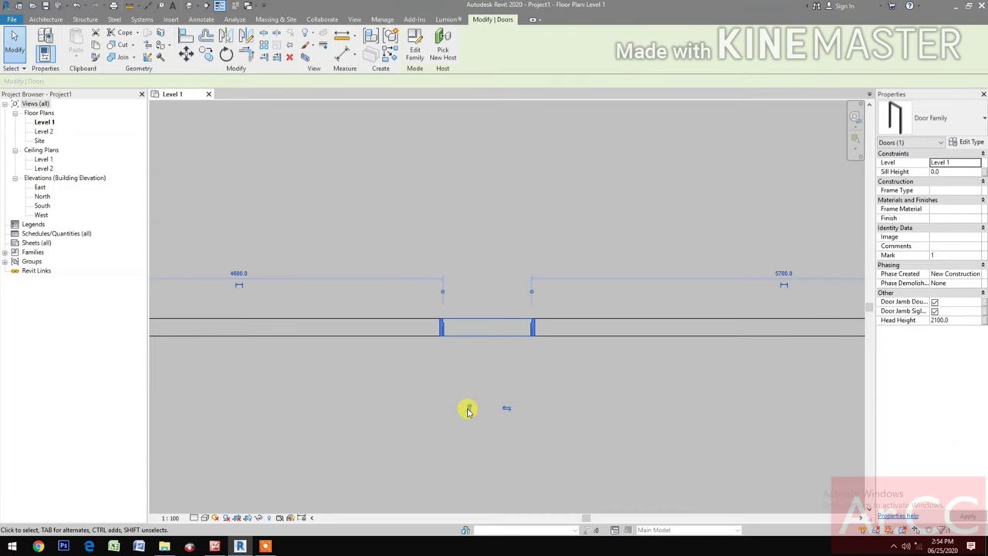
pyautogui.click(453, 344)
pyautogui.scroll(3, 452, 347)
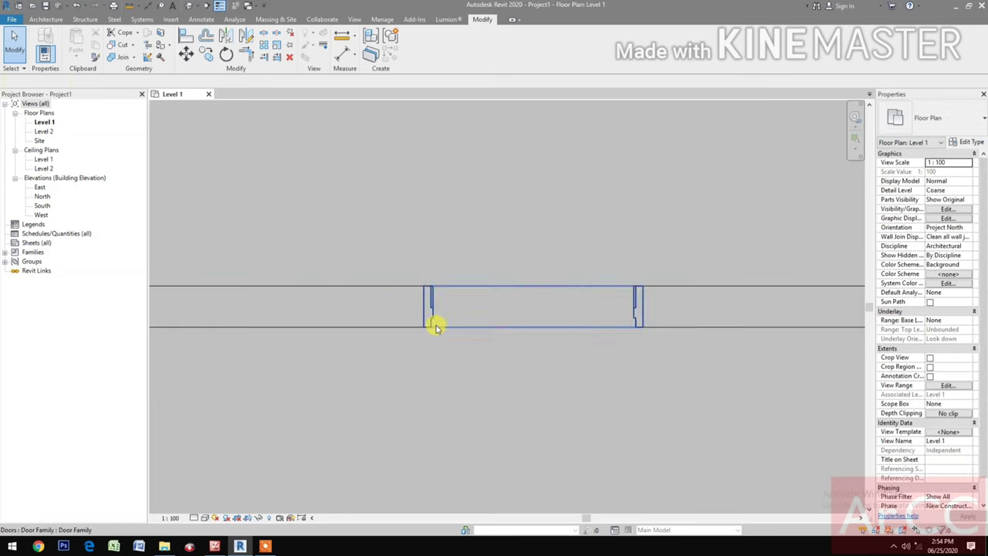
pyautogui.click(434, 327)
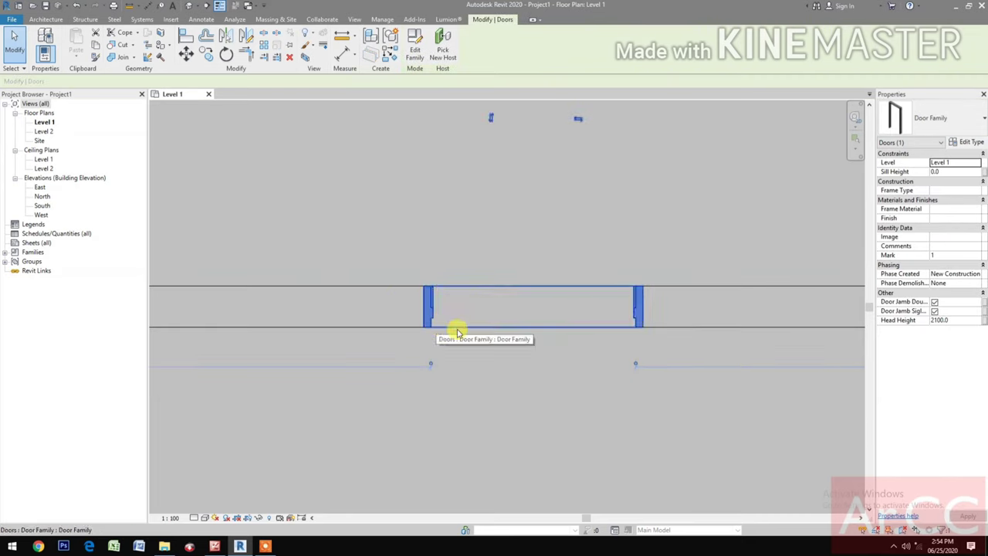
pyautogui.click(934, 302)
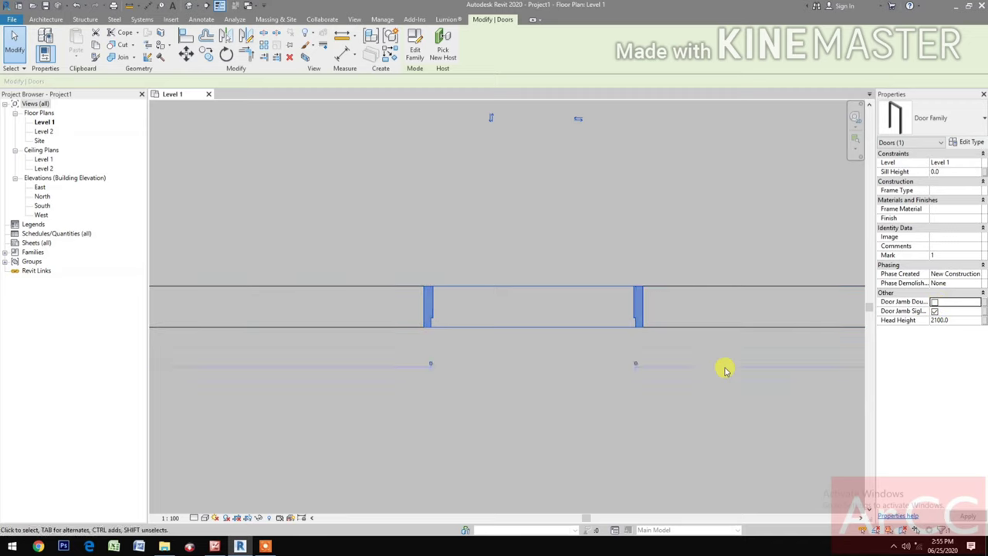
pyautogui.click(724, 407)
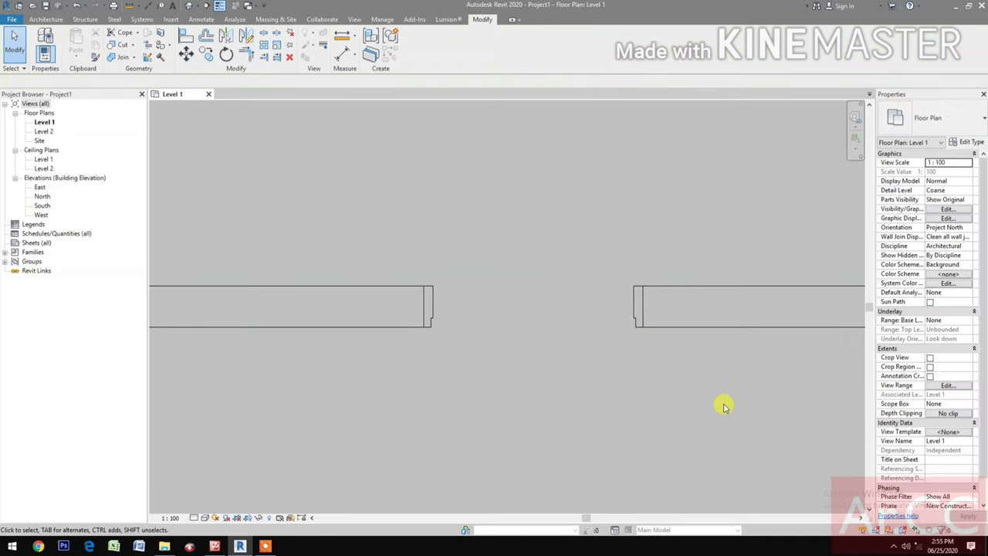
# Step: Turn the placed door's double jamb option back on and its single jamb option off
pyautogui.click(633, 318)
pyautogui.click(936, 302)
pyautogui.click(936, 311)
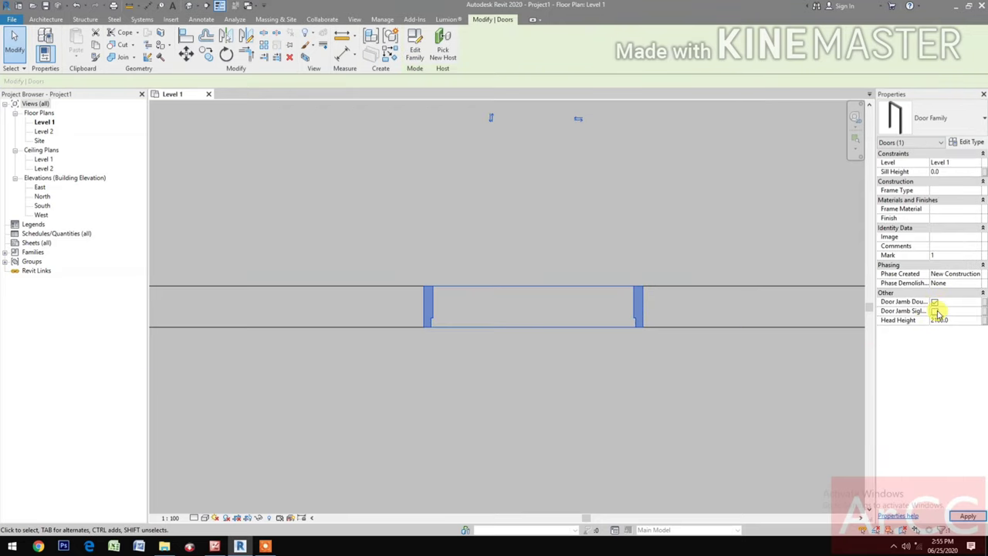
pyautogui.click(743, 389)
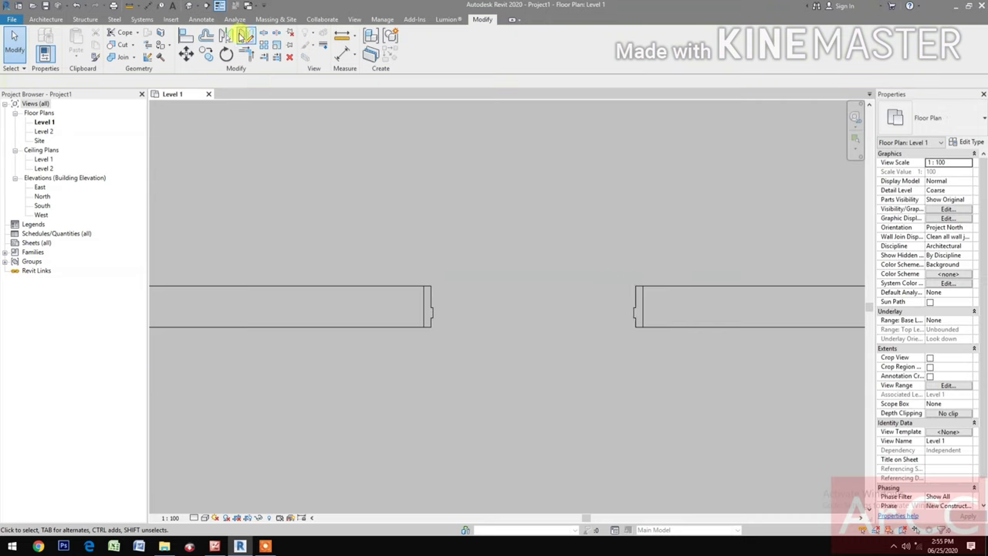
# Step: Open the project's default 3D view and set its visual style to Realistic around the door opening
pyautogui.click(188, 6)
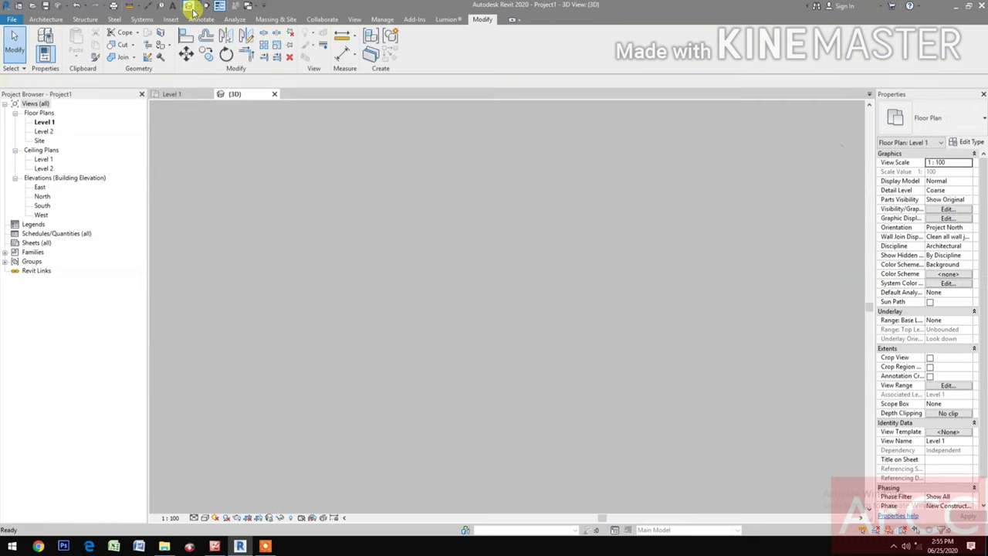
pyautogui.click(207, 519)
pyautogui.click(262, 498)
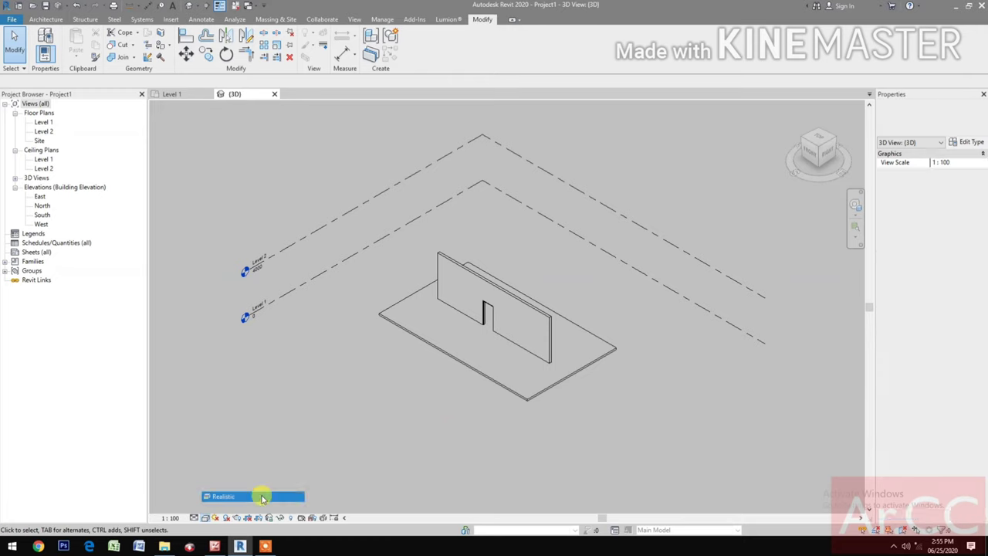
pyautogui.scroll(4, 490, 309)
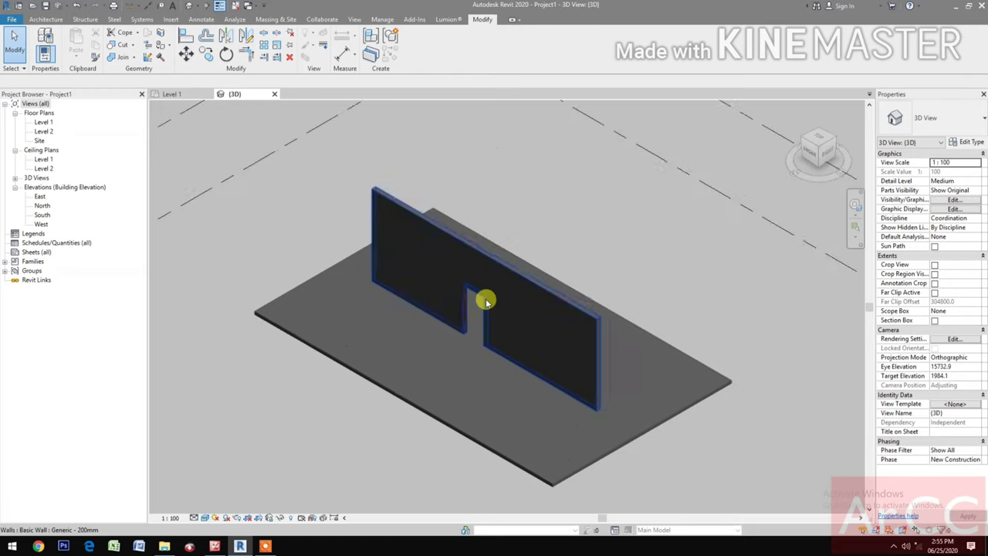
pyautogui.scroll(5, 463, 324)
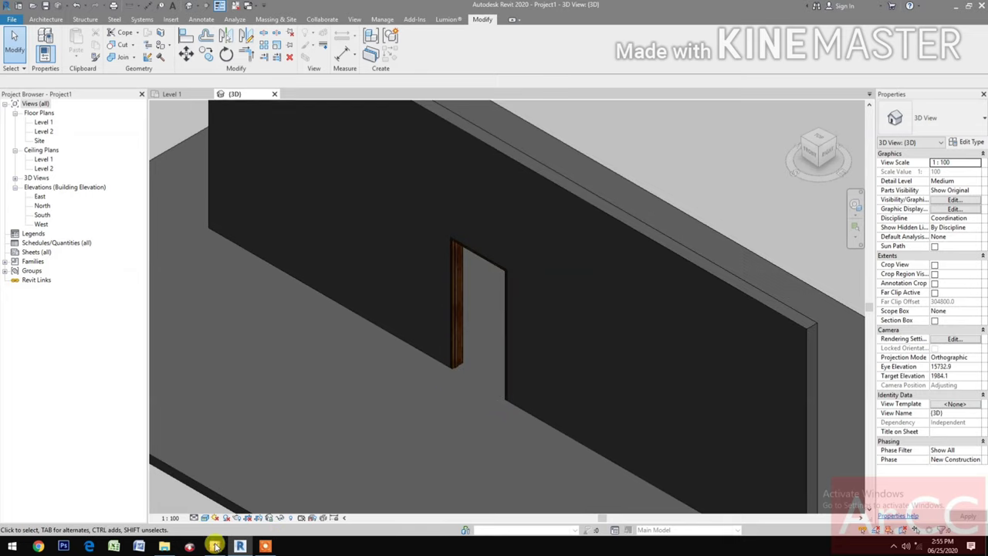
# Step: Compare the door jamb in the Shaded and Realistic visual styles, and examine the foot of its rabbeted profile
pyautogui.click(207, 518)
pyautogui.click(216, 476)
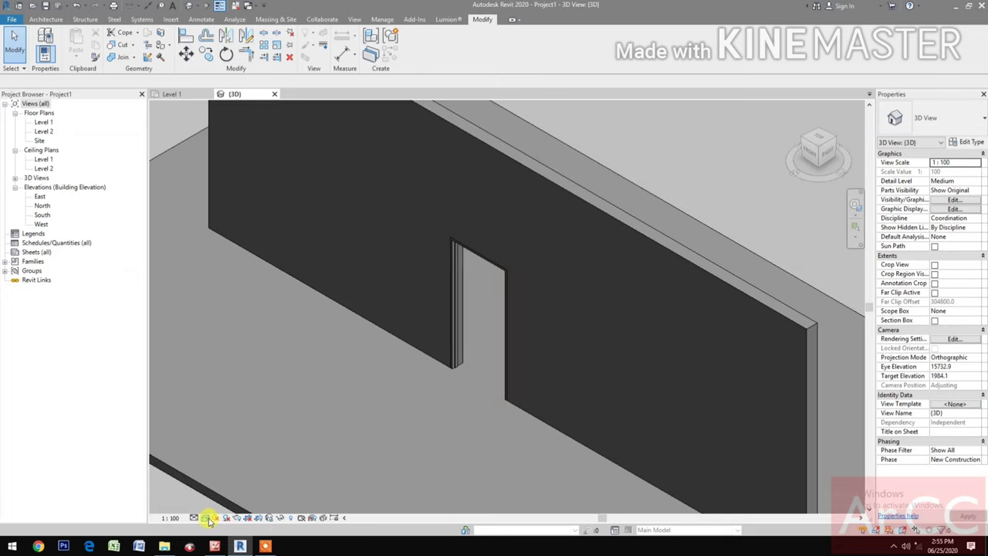
pyautogui.click(205, 518)
pyautogui.click(225, 496)
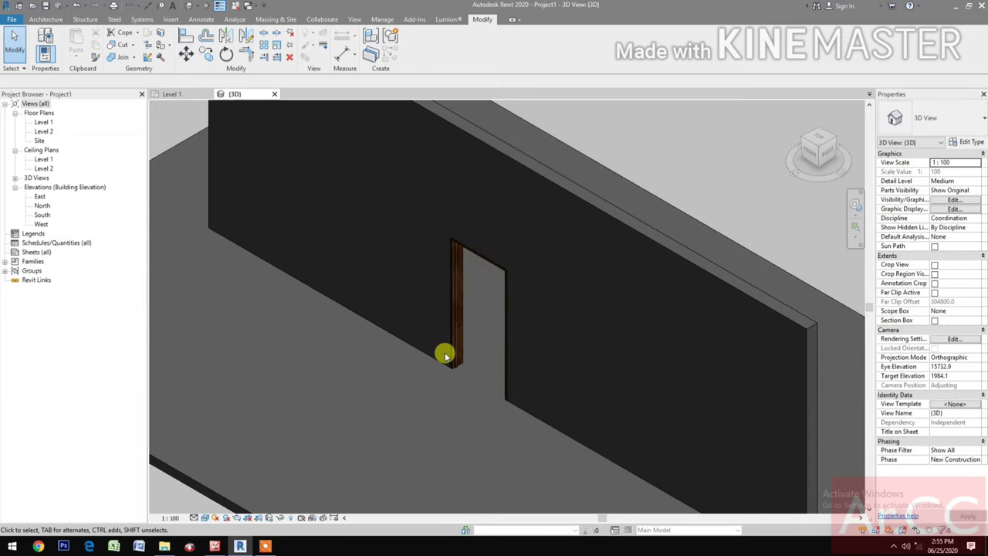
pyautogui.scroll(4, 441, 386)
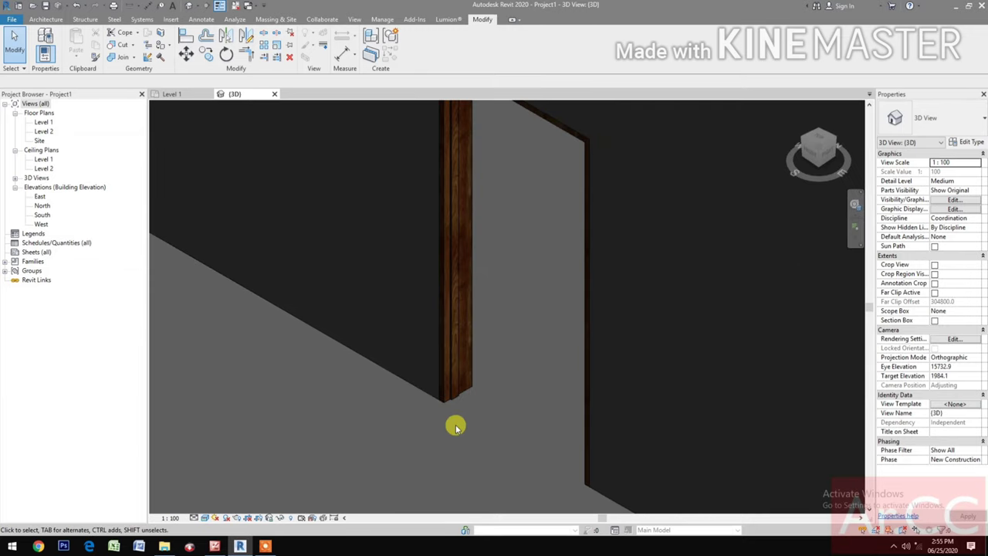
# Step: Switch the placed door to its single jamb option and turn its double jamb option off in the instance properties
pyautogui.click(457, 390)
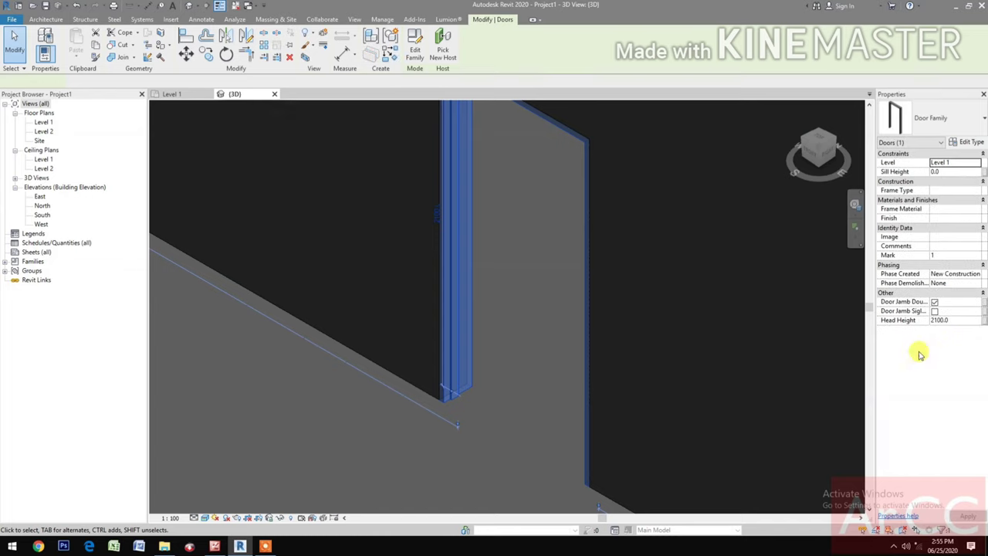
pyautogui.click(934, 310)
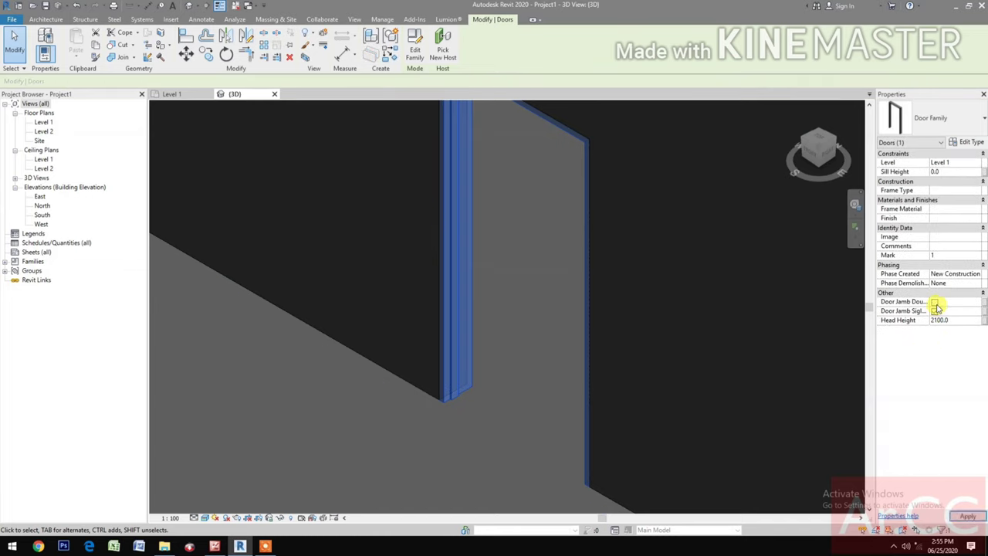
pyautogui.click(934, 301)
pyautogui.press('Escape')
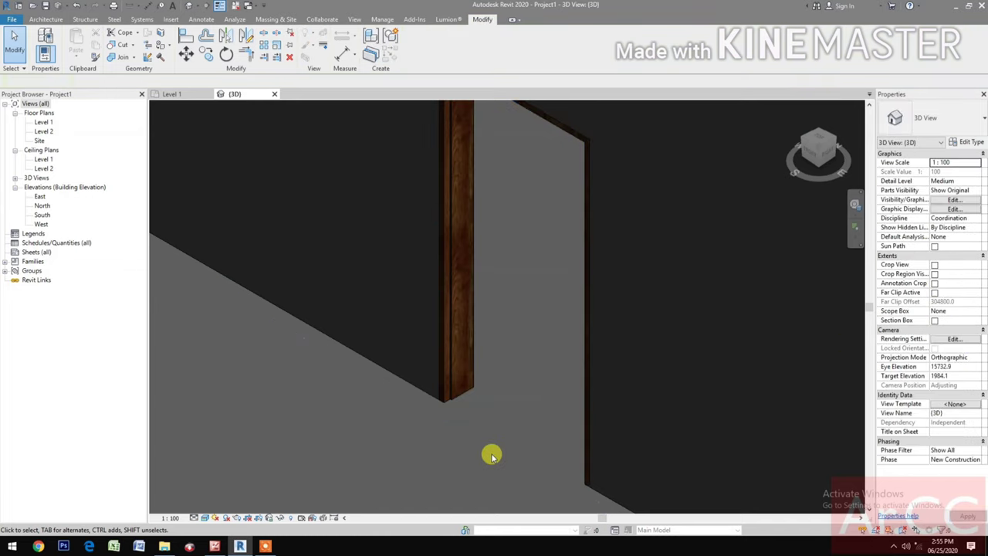
pyautogui.scroll(-2, 492, 455)
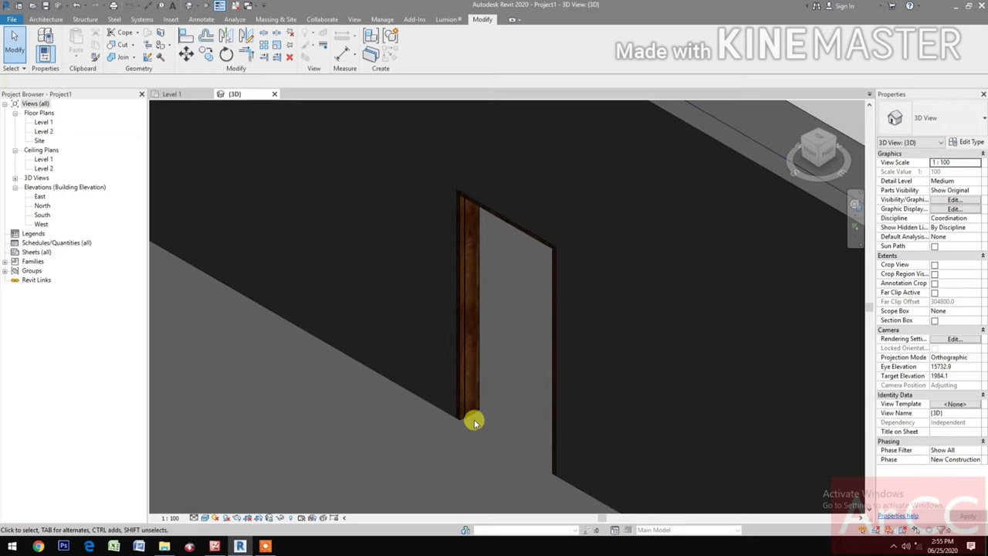
pyautogui.scroll(-1, 533, 363)
pyautogui.scroll(-2, 624, 328)
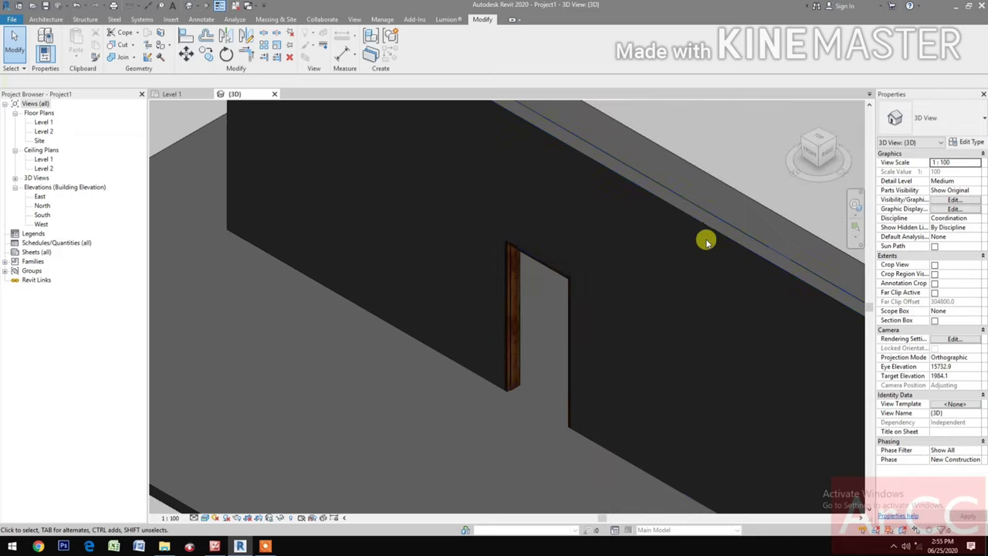
pyautogui.scroll(2, 510, 432)
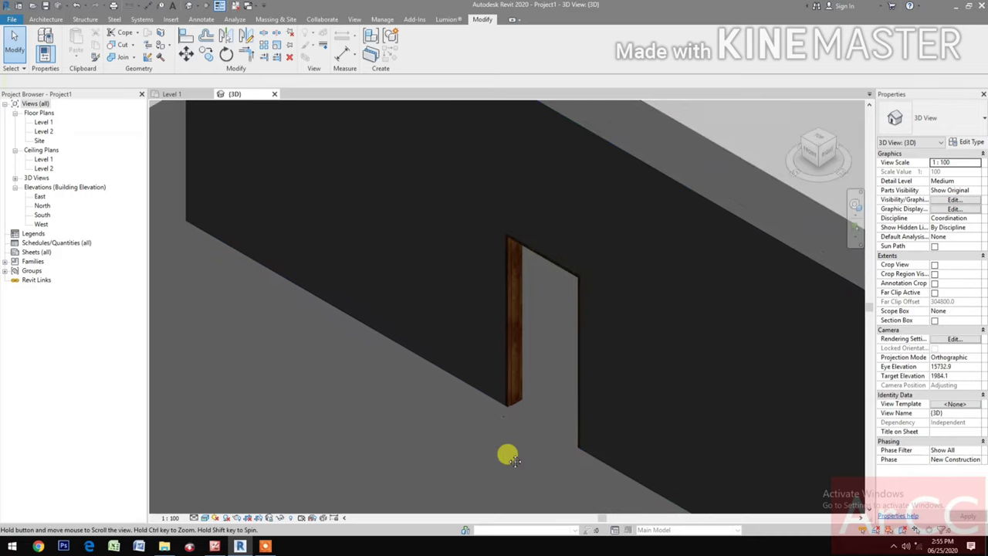